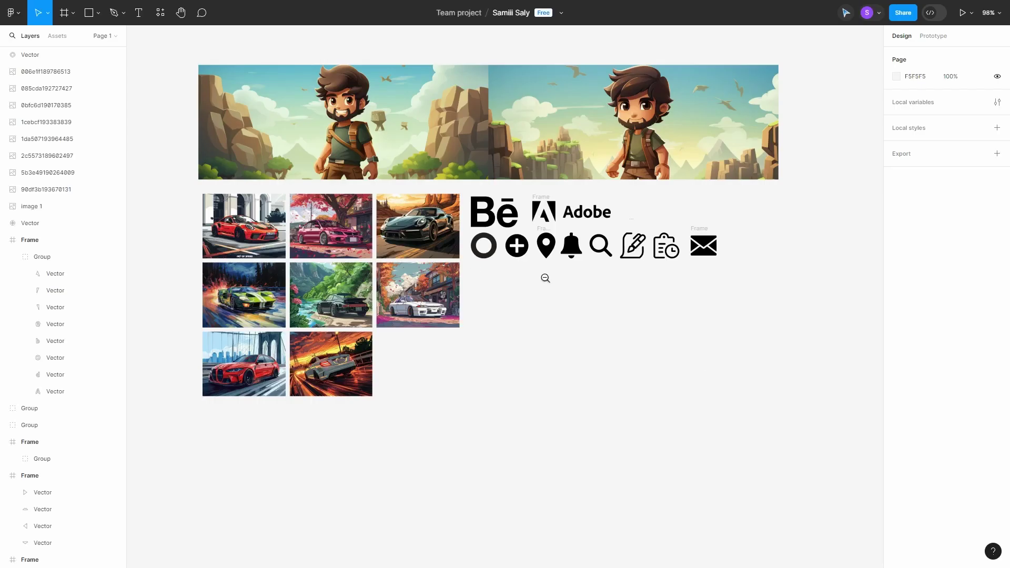
Scroll the canvas to view the banner, car images, logos and icons.
{"action": "scroll", "coordinate": [544, 277], "scroll_direction": "down", "scroll_amount": 3}
Create a 1920×1080 frame named Desktop beside the banner.
{"action": "key", "text": "f"}
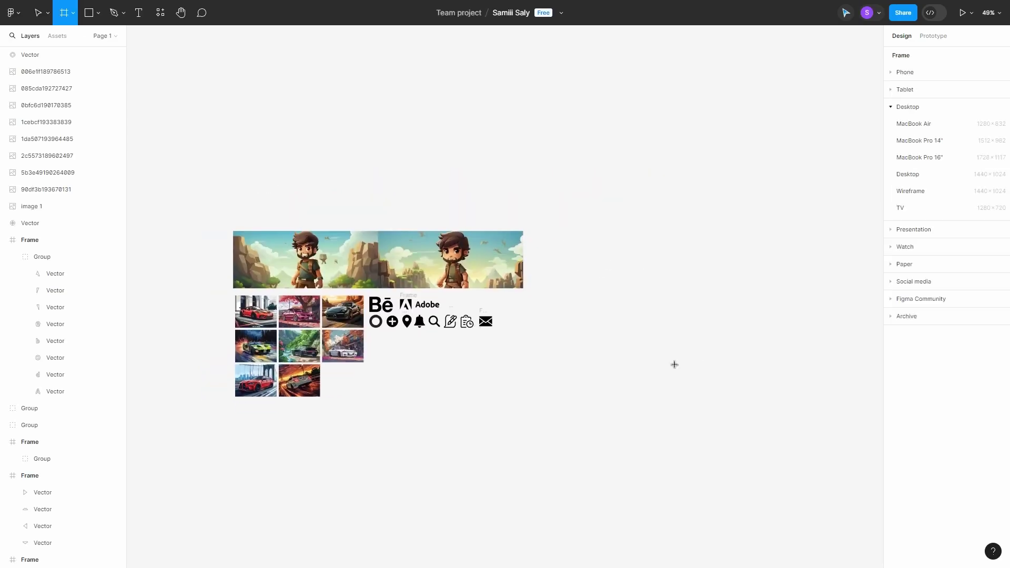
{"action": "left_click_drag", "start_coordinate": [562, 245], "coordinate": [723, 343]}
{"action": "type", "text": "1920"}
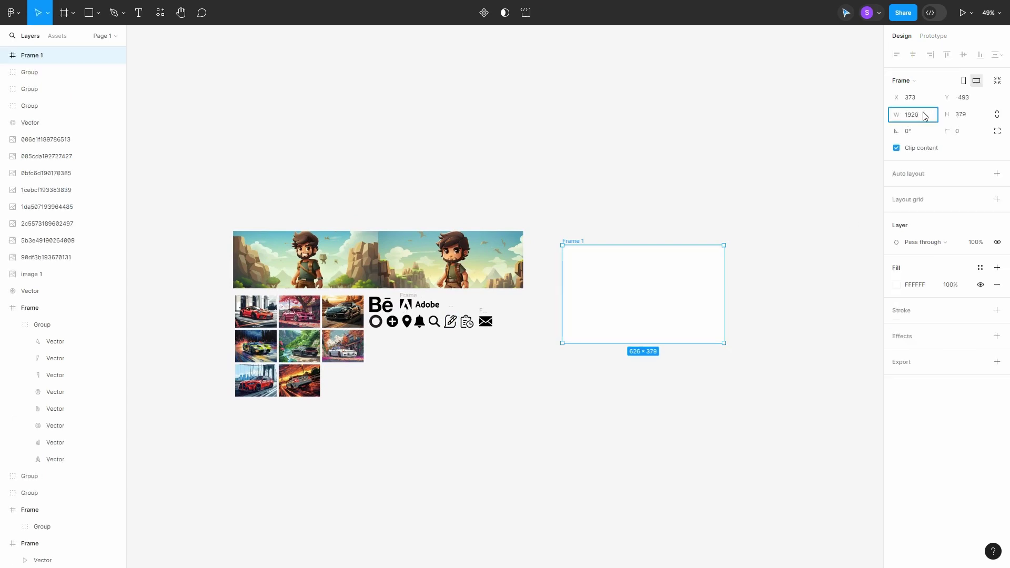
{"action": "key", "text": "Tab"}
{"action": "type", "text": "80"}
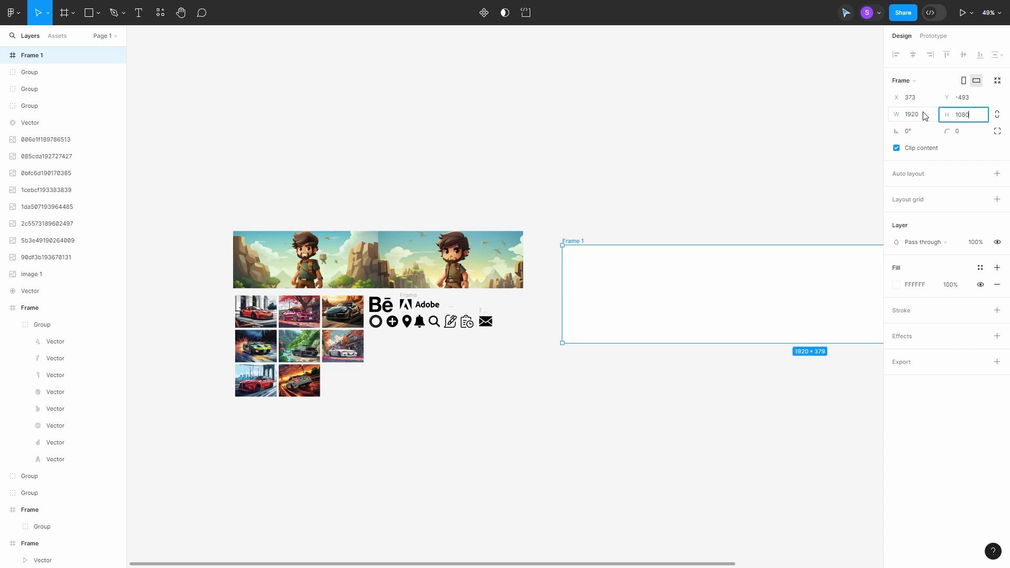
{"action": "key", "text": "Return"}
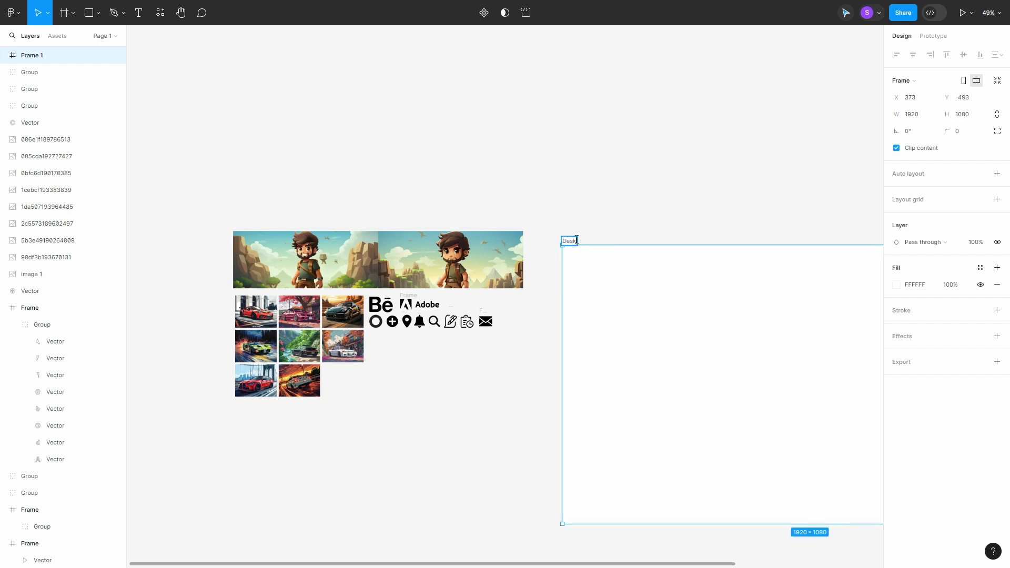
{"action": "key", "text": "Return"}
{"action": "left_click_drag", "start_coordinate": [577, 239], "coordinate": [550, 241]}
Place the cartoon banner inside Desktop, snapped top-left and stretched to 1920×379.
{"action": "left_click", "coordinate": [571, 204]}
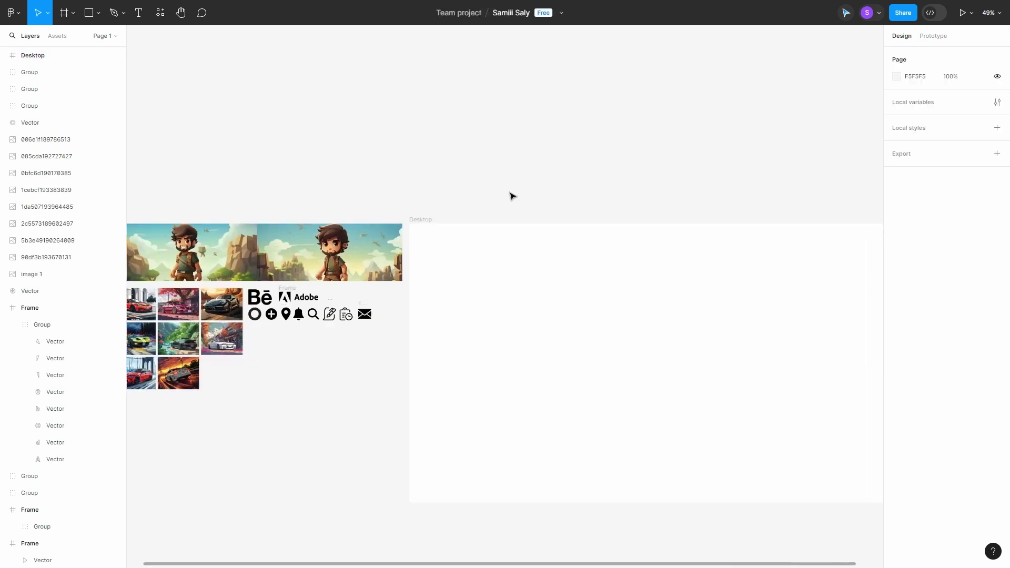
{"action": "left_click_drag", "start_coordinate": [284, 220], "coordinate": [696, 254]}
{"action": "key", "text": "ctrl+v"}
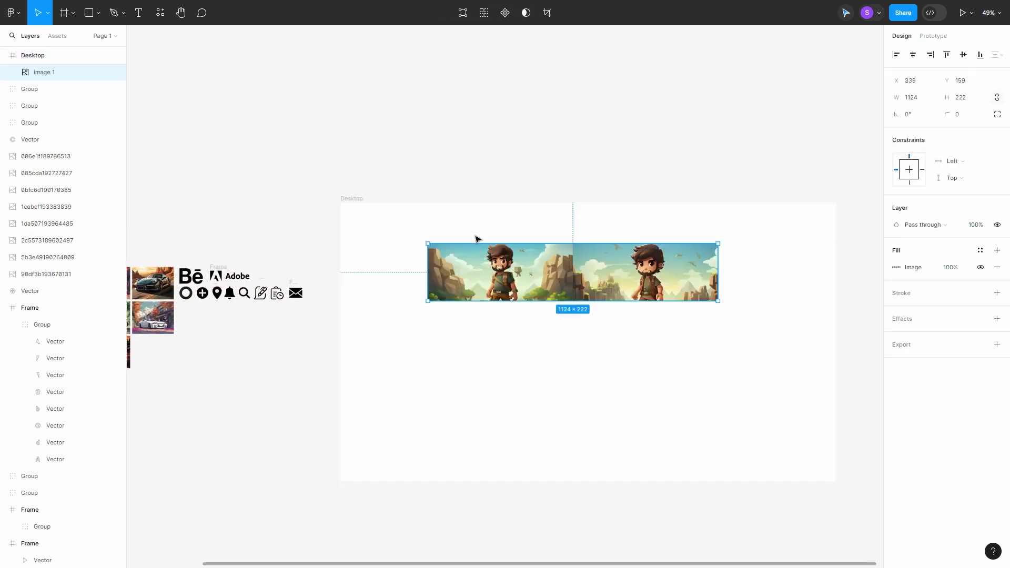
{"action": "left_click_drag", "start_coordinate": [476, 237], "coordinate": [389, 201]}
{"action": "left_click_drag", "start_coordinate": [631, 263], "coordinate": [836, 299]}
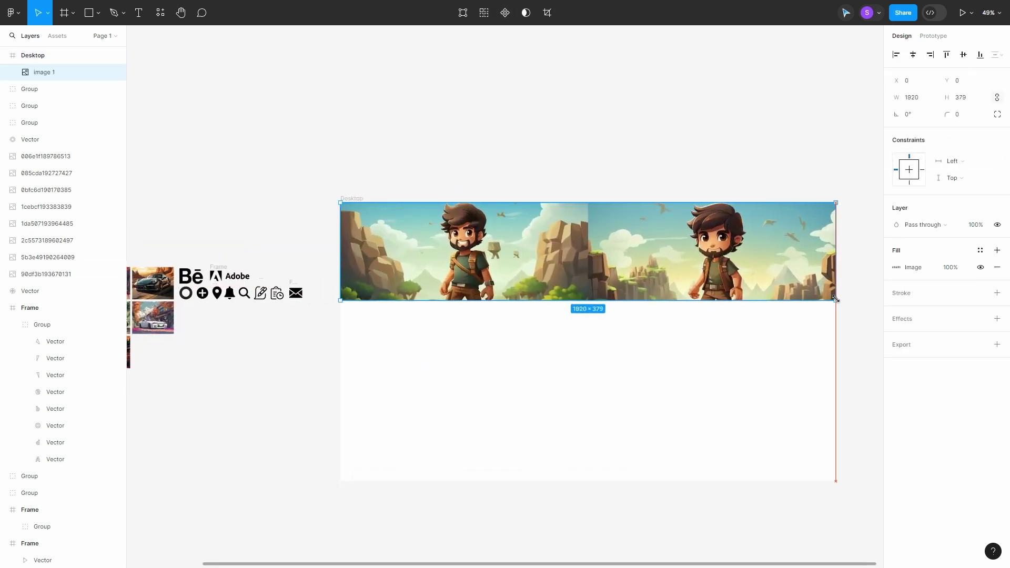
{"action": "left_click", "coordinate": [683, 198]}
{"action": "scroll", "coordinate": [399, 302], "scroll_direction": "left", "scroll_amount": 2}
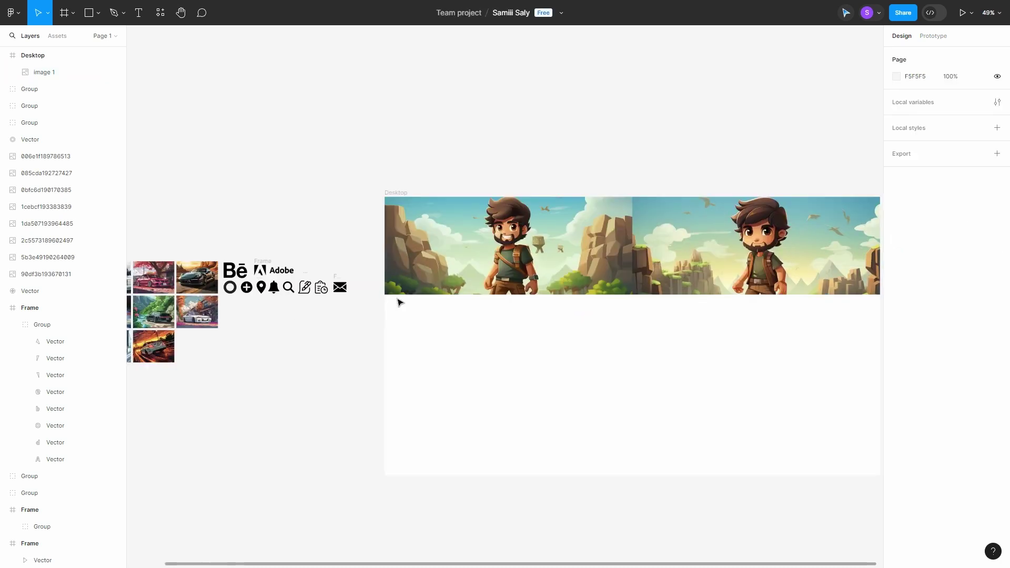
{"action": "scroll", "coordinate": [700, 366], "scroll_direction": "right", "scroll_amount": 2}
Draw a tall rectangle in the Desktop frame and add a 'Work' text below the banner.
{"action": "key", "text": "r"}
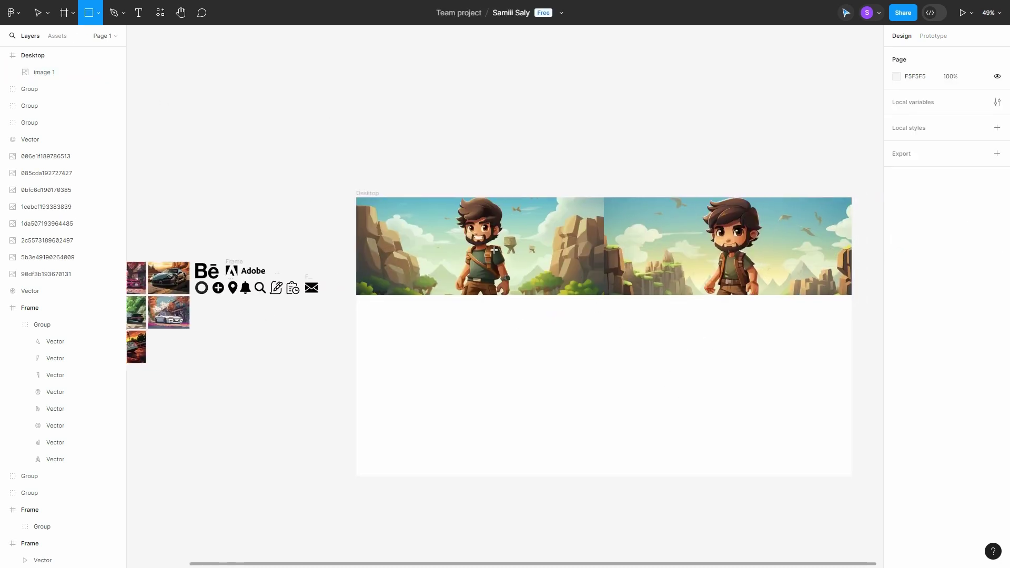
{"action": "mouse_move", "coordinate": [493, 250]}
{"action": "left_mouse_down"}
{"action": "mouse_move", "coordinate": [398, 433]}
{"action": "mouse_move", "coordinate": [383, 444]}
{"action": "left_mouse_up"}
{"action": "left_click", "coordinate": [289, 171]}
{"action": "key", "text": "t"}
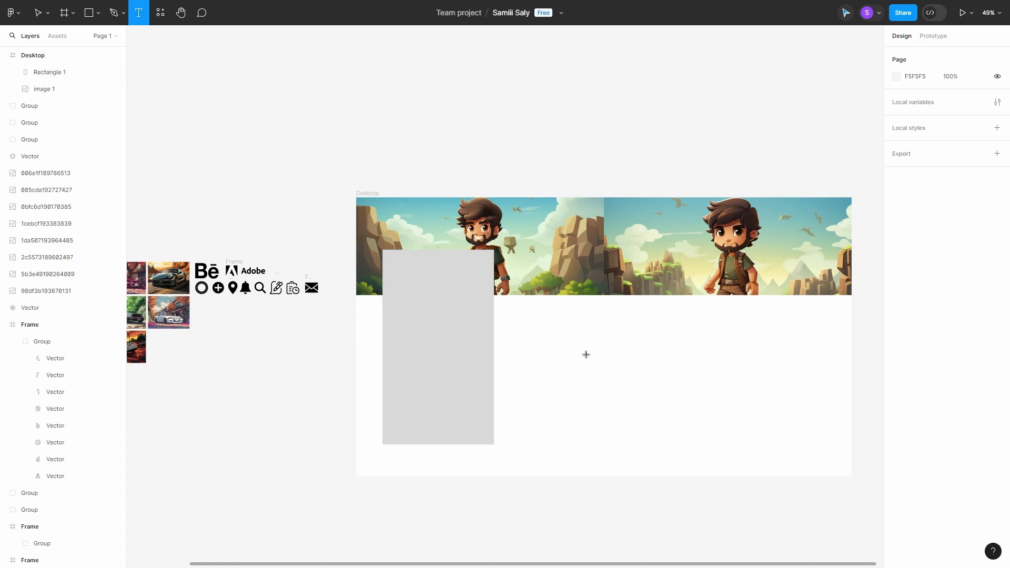
{"action": "left_click", "coordinate": [532, 325]}
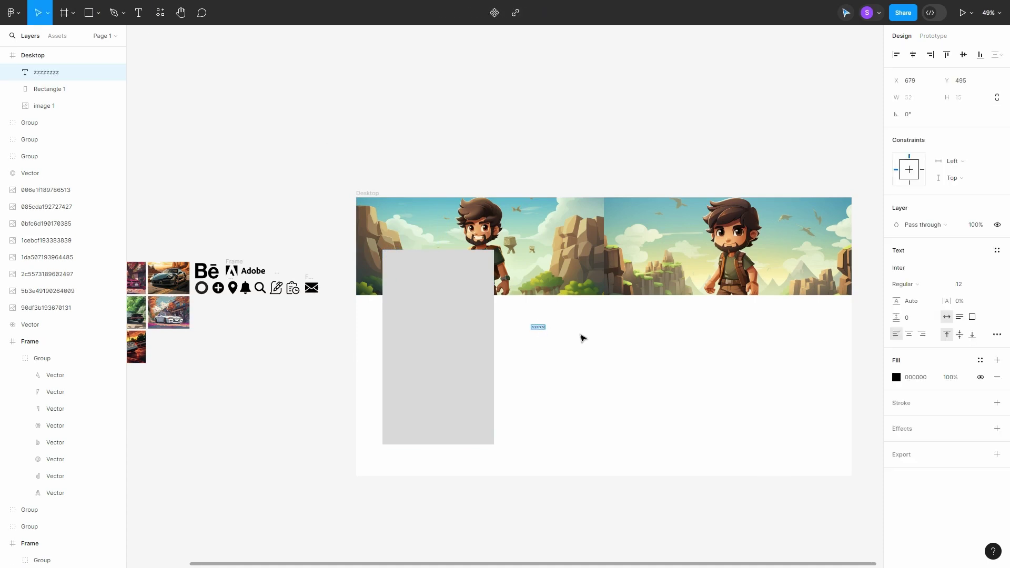
{"action": "type", "text": "t"}
{"action": "key", "text": "shift+2"}
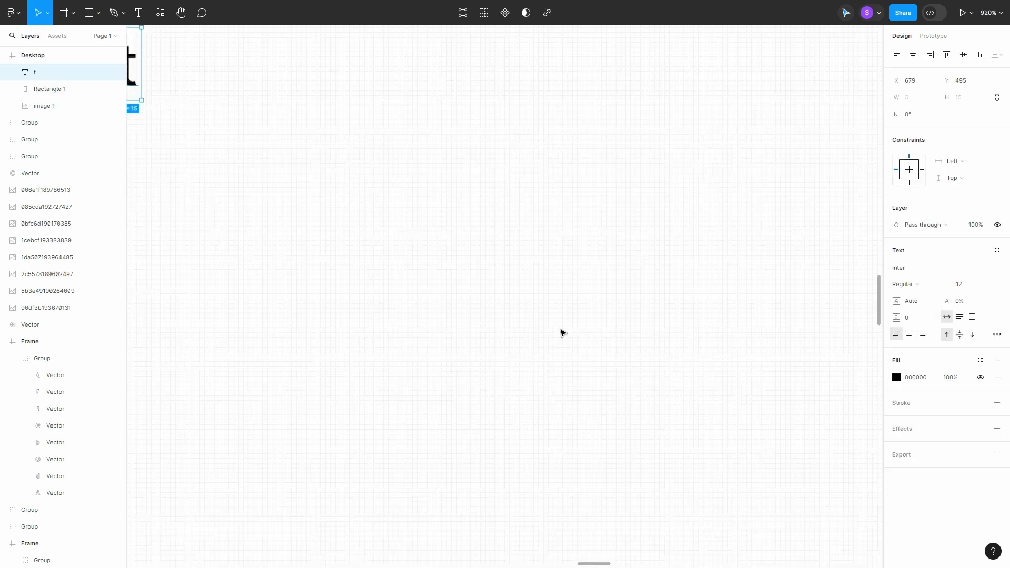
{"action": "type", "text": "Work"}
Set the Work text to SF Pro Display, heavier weight, and move it under the banner.
{"action": "key", "text": "ctrl+a"}
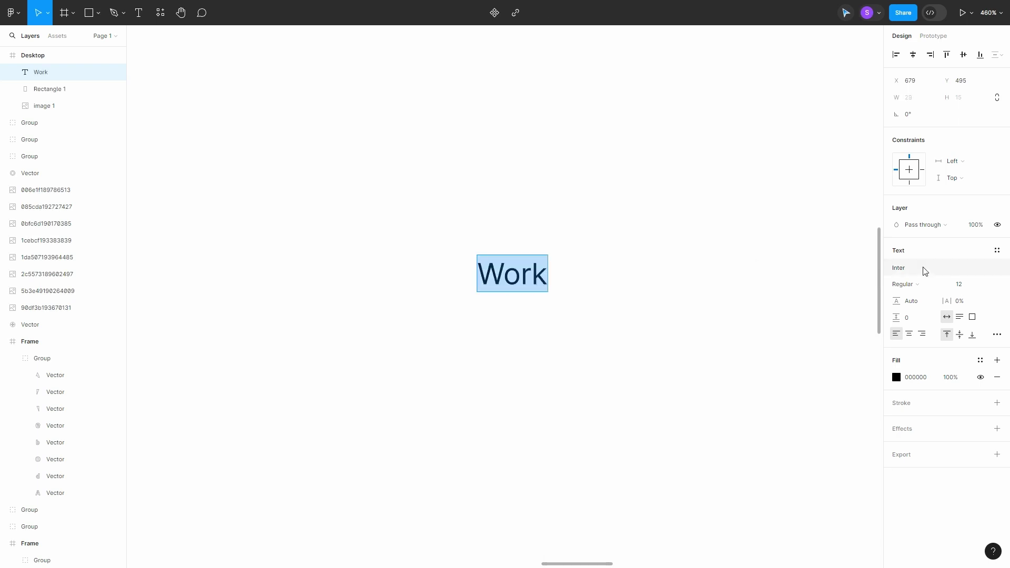
{"action": "left_click", "coordinate": [899, 268]}
{"action": "left_click", "coordinate": [799, 309]}
{"action": "left_click", "coordinate": [906, 284]}
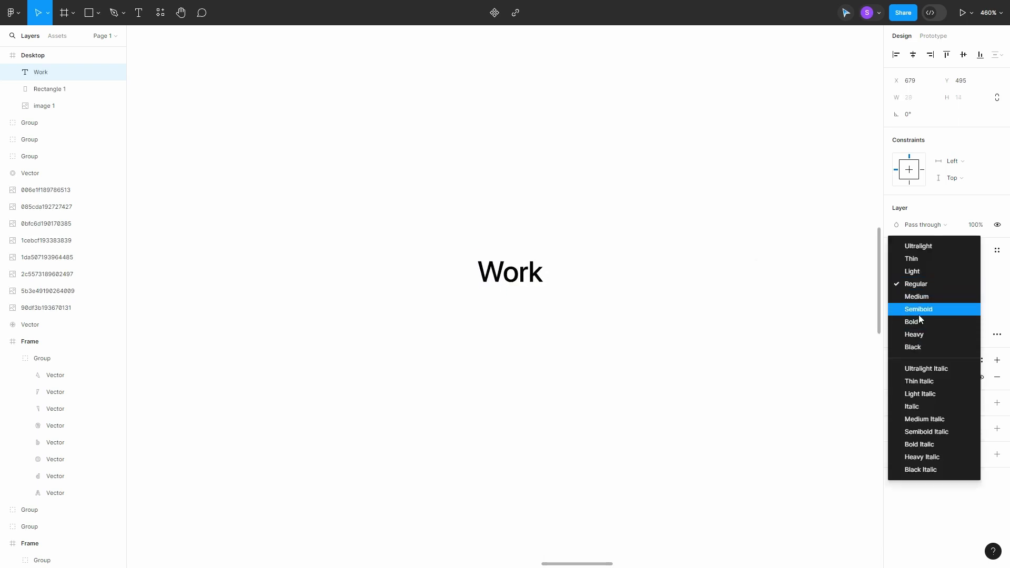
{"action": "left_click", "coordinate": [915, 322]}
{"action": "key", "text": "shift+2"}
{"action": "scroll", "coordinate": [604, 296], "scroll_direction": "up", "scroll_amount": 1}
{"action": "mouse_move", "coordinate": [476, 324]}
{"action": "left_mouse_down"}
{"action": "mouse_move", "coordinate": [413, 263]}
{"action": "mouse_move", "coordinate": [428, 278]}
{"action": "left_mouse_up"}
Scale the Work heading to about 23 px and set its weight to Semibold.
{"action": "key", "text": "k"}
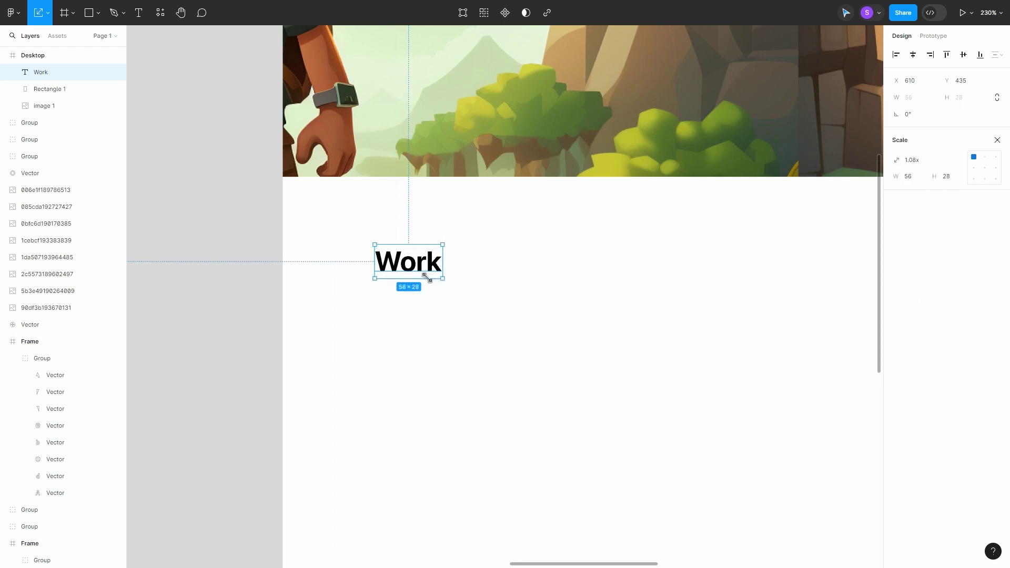
{"action": "left_click", "coordinate": [996, 139]}
{"action": "left_click", "coordinate": [905, 284]}
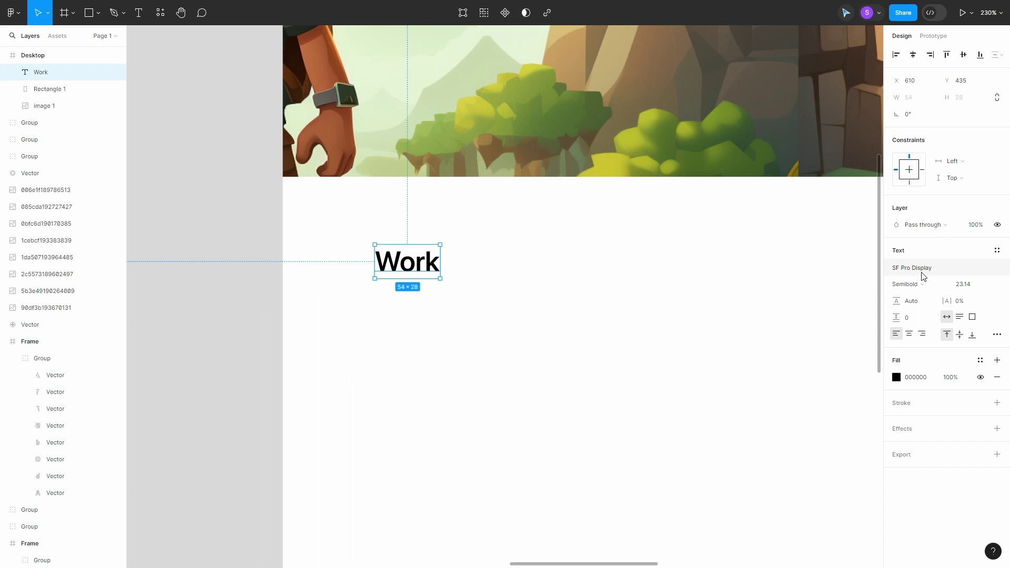
{"action": "left_click", "coordinate": [465, 281]}
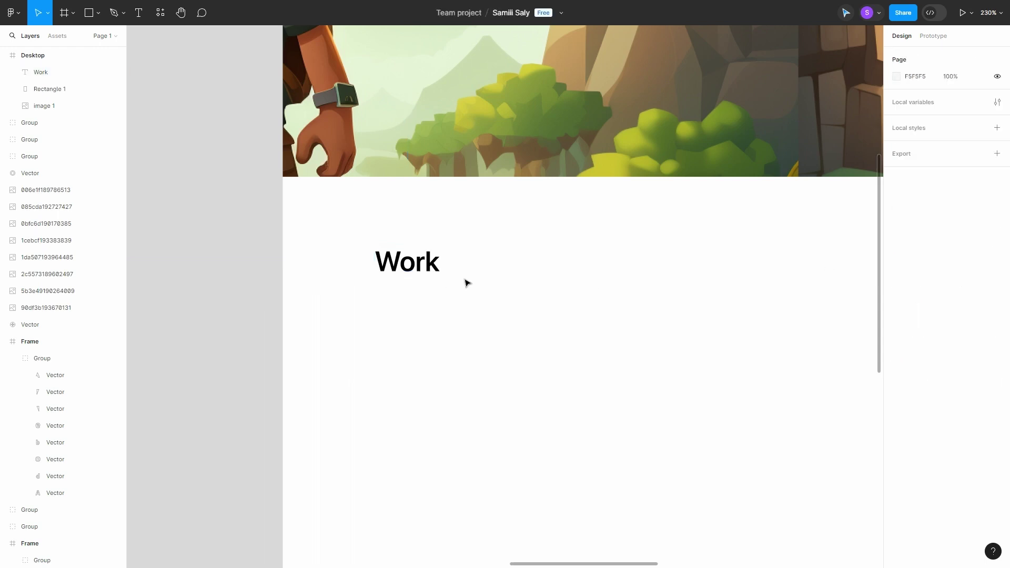
{"action": "key", "text": "minus"}
{"action": "scroll", "coordinate": [600, 284], "scroll_direction": "right", "scroll_amount": 1}
{"action": "scroll", "coordinate": [483, 276], "scroll_direction": "right", "scroll_amount": 1}
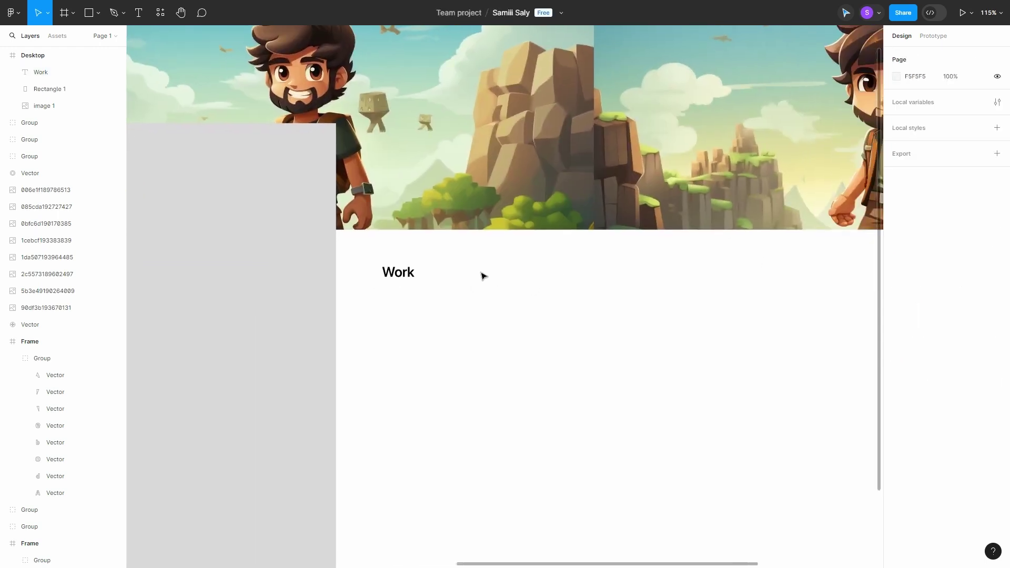
Draw a 158×40 button rectangle below Work and paste a Work copy centred in it.
{"action": "left_click", "coordinate": [89, 12]}
{"action": "left_click_drag", "start_coordinate": [434, 333], "coordinate": [530, 357]}
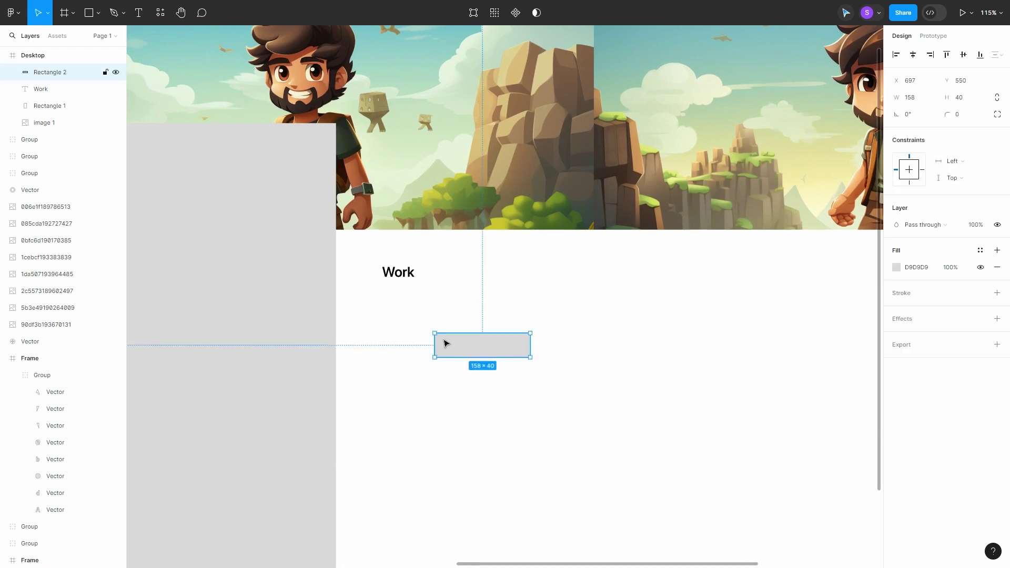
{"action": "left_click", "coordinate": [398, 272]}
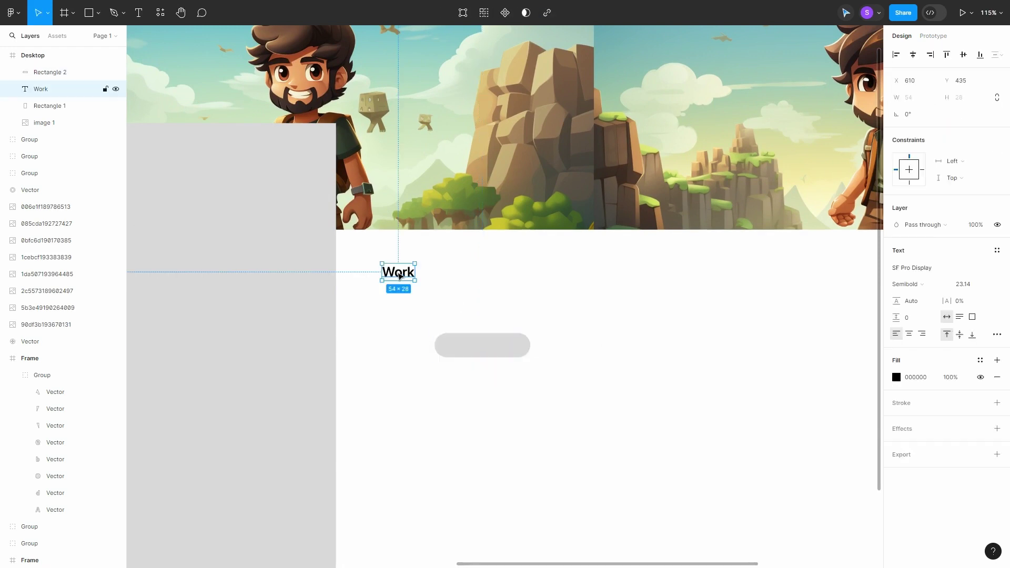
{"action": "key", "text": "ctrl+c"}
{"action": "left_click", "coordinate": [489, 345]}
{"action": "key", "text": "ctrl+v"}
{"action": "left_click_drag", "start_coordinate": [489, 345], "coordinate": [467, 336]}
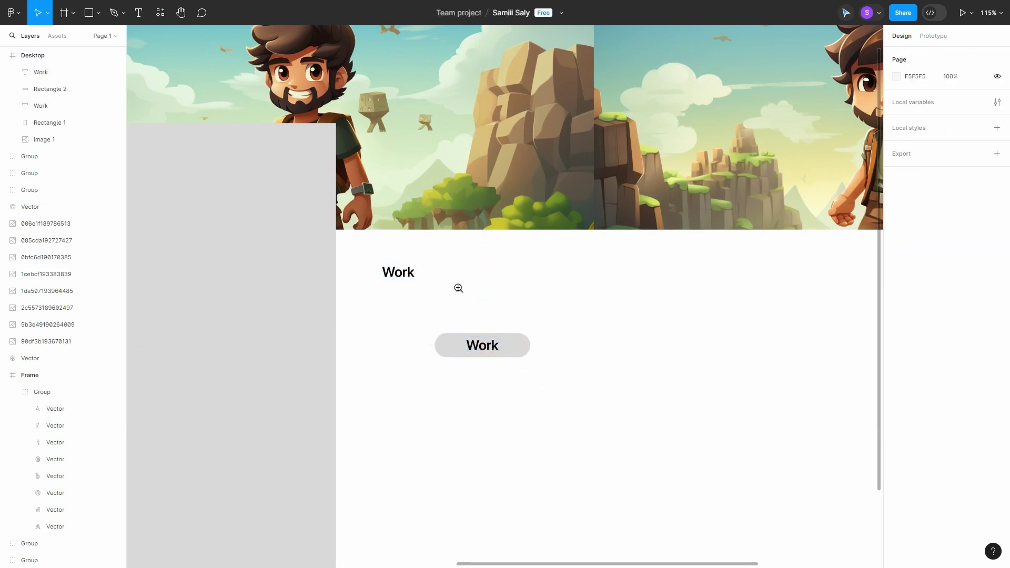
Colour the Work copy blue and save it as a colour variable named Blue (2B61EC).
{"action": "key", "text": "ctrl+plus"}
{"action": "left_click", "coordinate": [896, 378]}
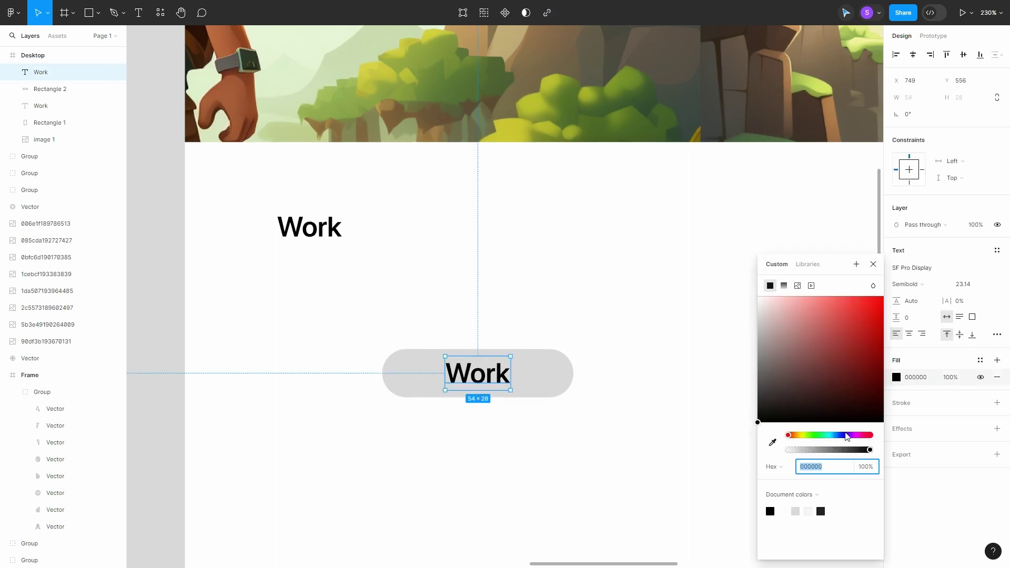
{"action": "left_click", "coordinate": [861, 307]}
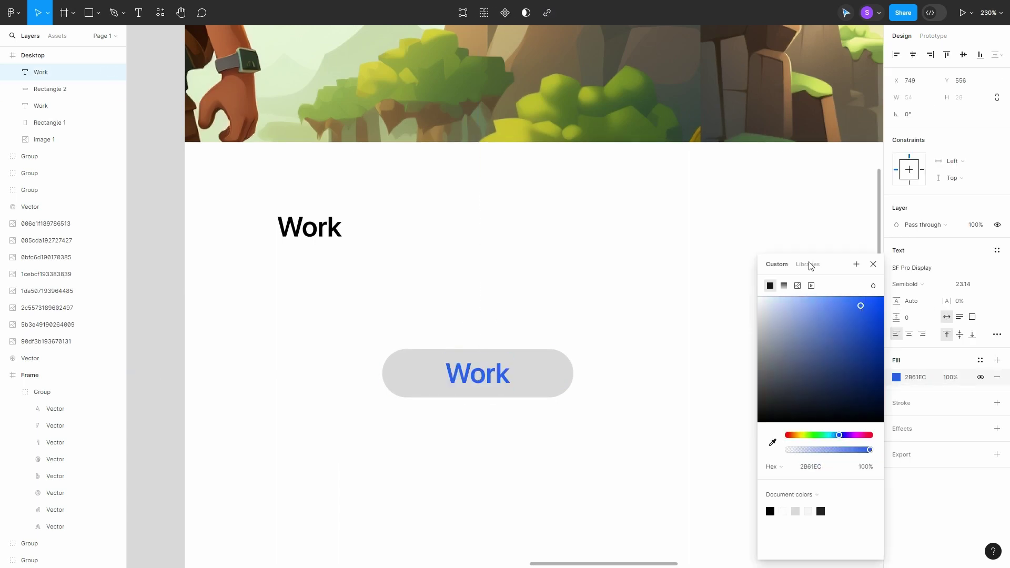
{"action": "left_click", "coordinate": [856, 264]}
{"action": "type", "text": "Blue"}
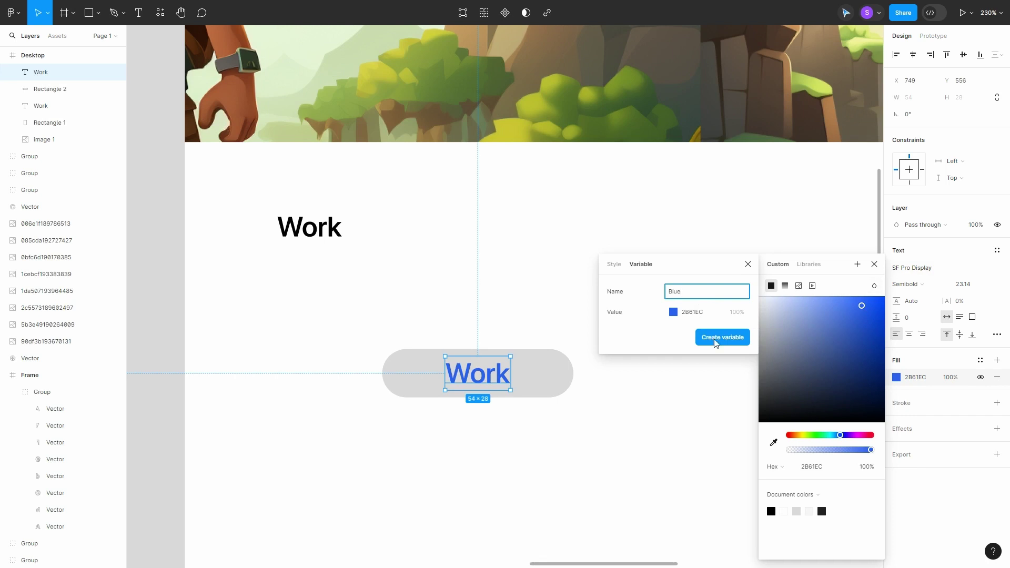
{"action": "left_click", "coordinate": [715, 338]}
Fill the pill with the Blue variable, narrow it, and move the white Work label right.
{"action": "left_click", "coordinate": [566, 369]}
{"action": "left_click", "coordinate": [896, 268]}
{"action": "left_click", "coordinate": [808, 264]}
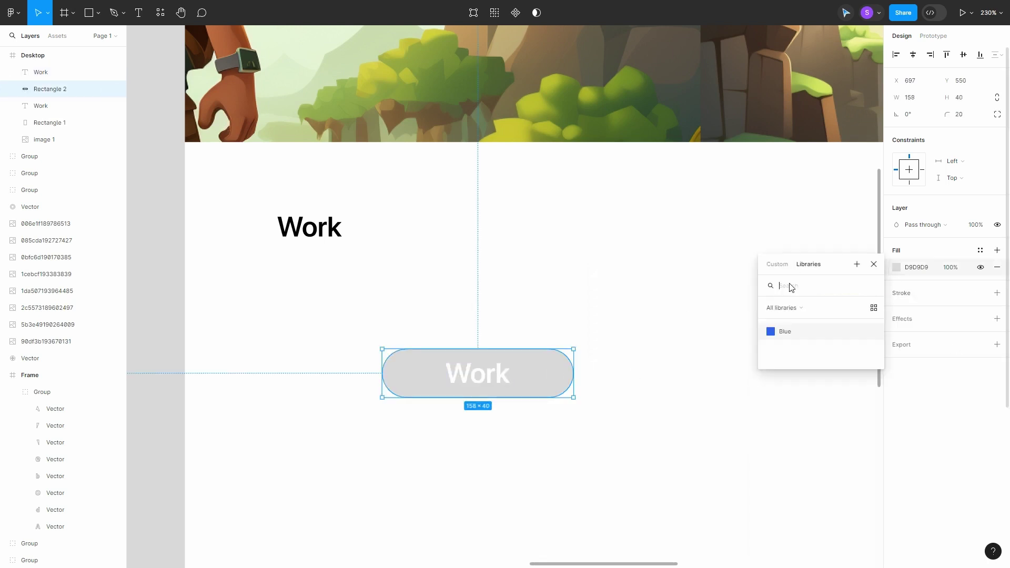
{"action": "left_click", "coordinate": [784, 331]}
{"action": "left_click", "coordinate": [631, 368]}
{"action": "left_click", "coordinate": [546, 378]}
{"action": "left_click_drag", "start_coordinate": [573, 372], "coordinate": [538, 372]}
{"action": "left_click", "coordinate": [502, 420]}
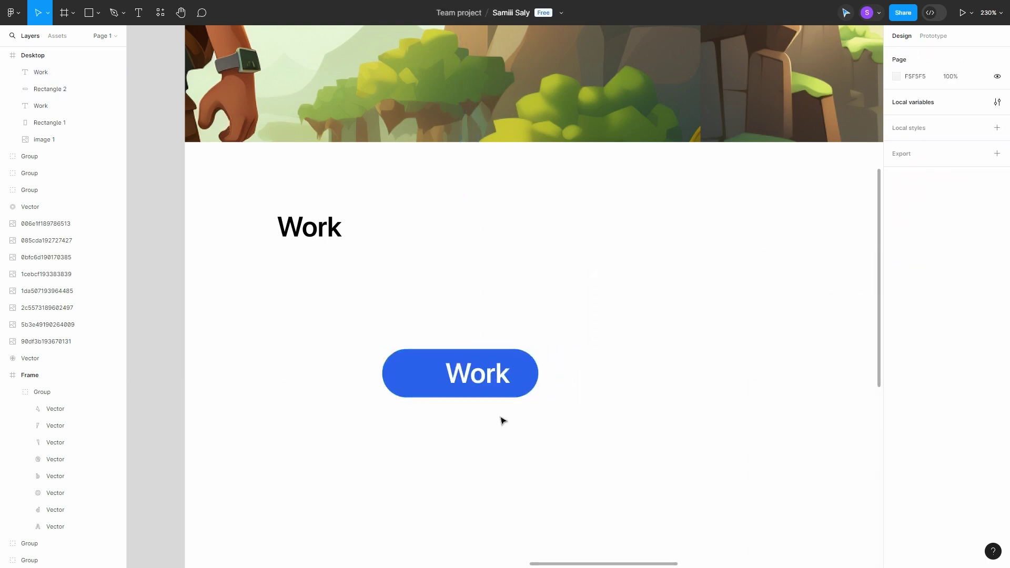
{"action": "left_click", "coordinate": [476, 374]}
{"action": "left_click_drag", "start_coordinate": [476, 373], "coordinate": [698, 372]}
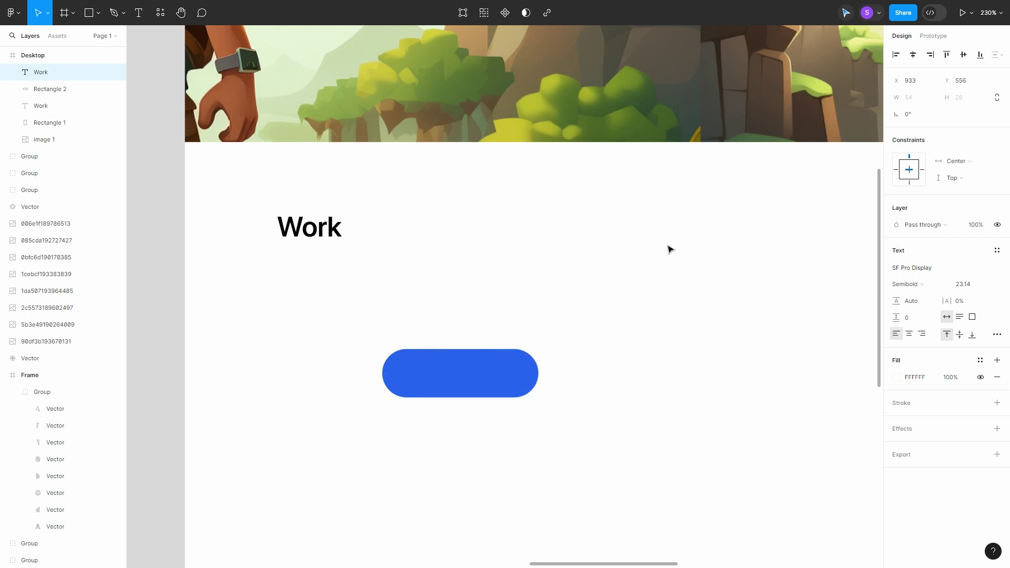
Put the label back in the pill and retype it as 'Services'.
{"action": "key", "text": "ctrl+z"}
{"action": "double_click", "coordinate": [476, 374]}
{"action": "type", "text": "Servic"}
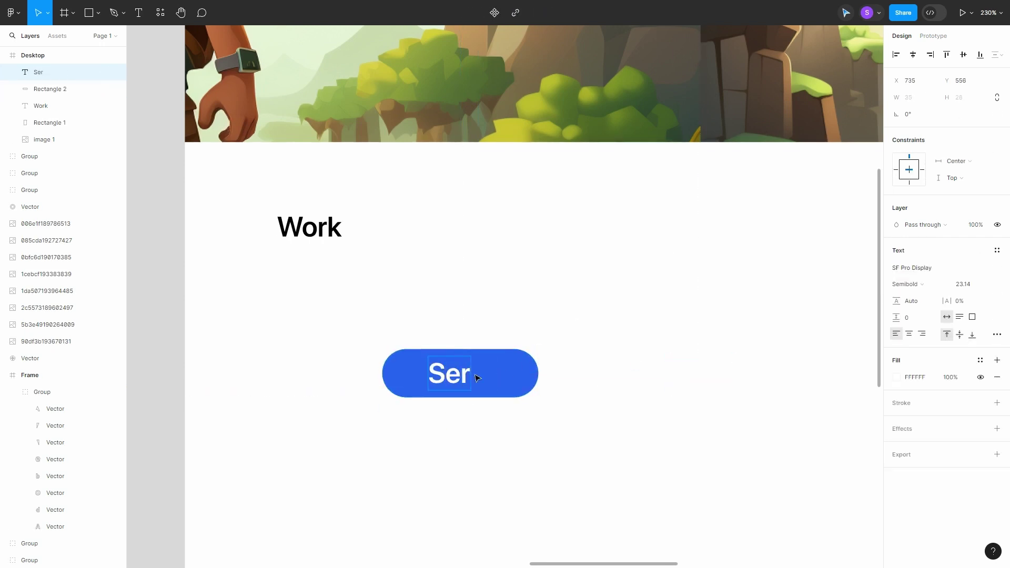
{"action": "type", "text": "es"}
{"action": "left_click", "coordinate": [593, 330]}
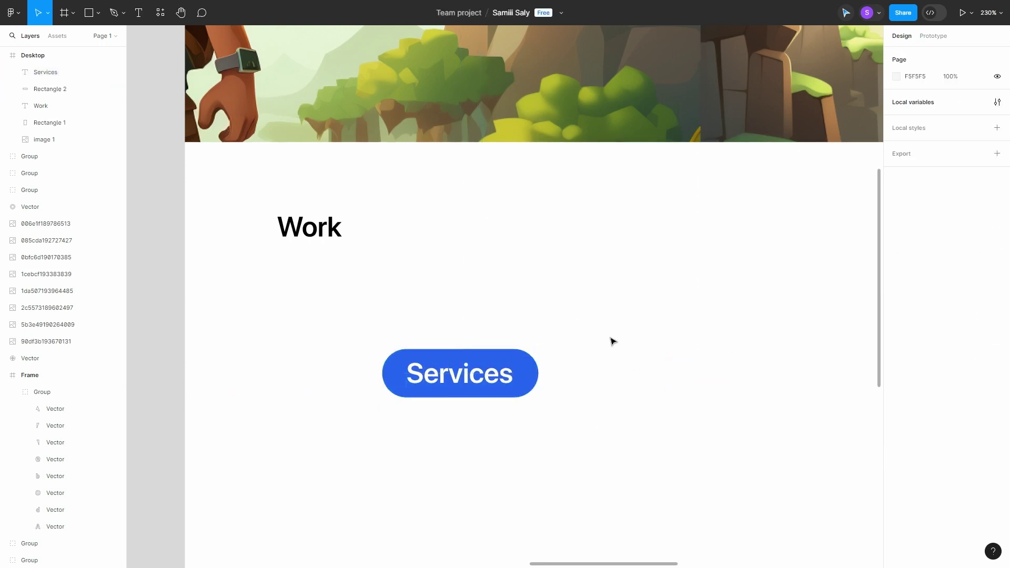
Fill the Services pill with a new black colour variable named Back (000000).
{"action": "left_click", "coordinate": [442, 355]}
{"action": "left_click", "coordinate": [944, 268]}
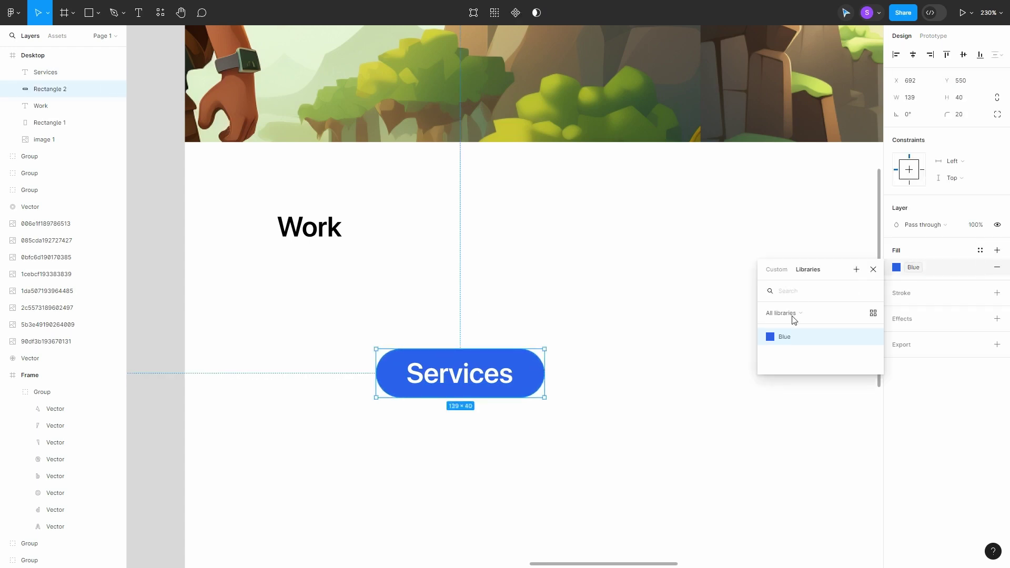
{"action": "left_click", "coordinate": [856, 269]}
{"action": "left_click", "coordinate": [677, 343]}
{"action": "type", "text": "00000"}
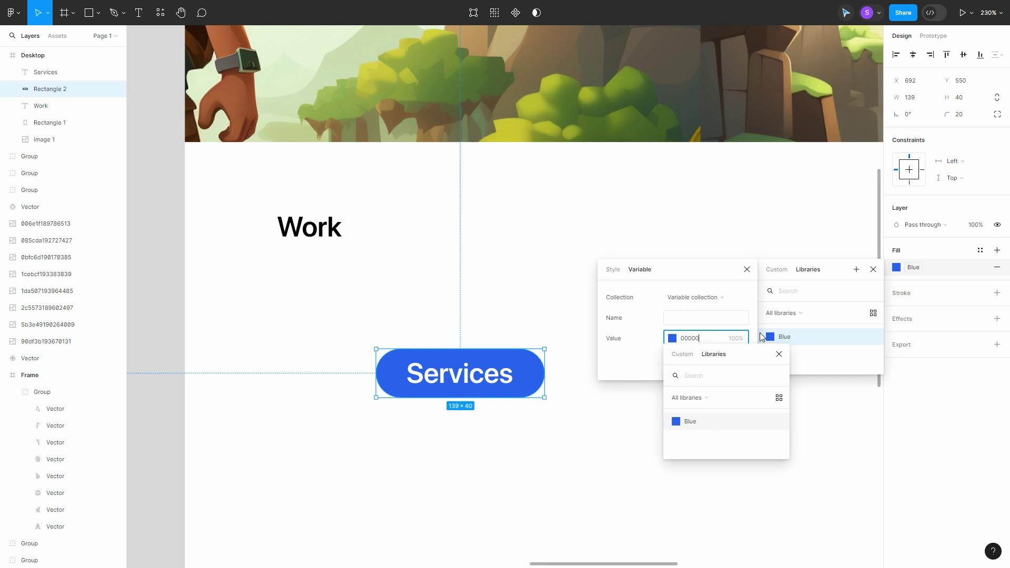
{"action": "left_click", "coordinate": [718, 315]}
{"action": "type", "text": "Back"}
{"action": "key", "text": "Return"}
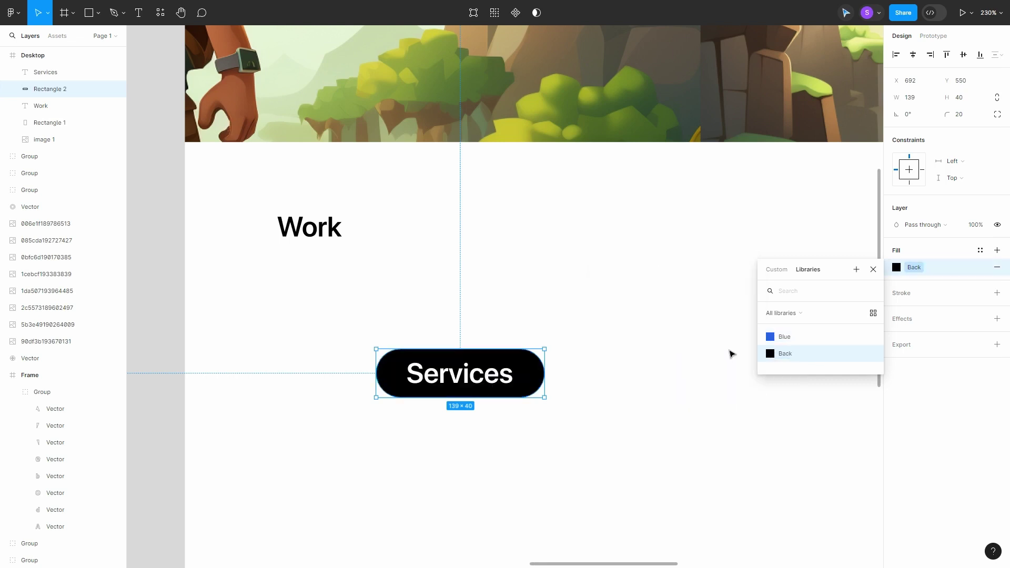
{"action": "left_click", "coordinate": [571, 318]}
Alt-drag a copy of the Work heading out to the right.
{"action": "left_click_drag", "start_coordinate": [541, 317], "coordinate": [491, 361]}
{"action": "left_click", "coordinate": [461, 273]}
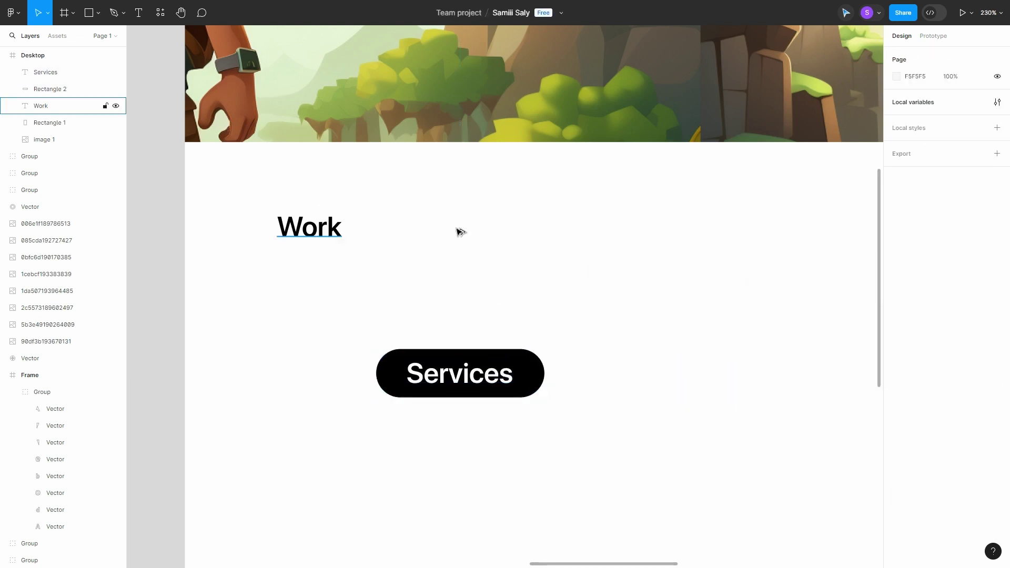
{"action": "left_click_drag", "start_coordinate": [315, 230], "coordinate": [592, 230]}
{"action": "key", "text": "alt+shift"}
Undo the accidental Arabic text edit and the copy's move.
{"action": "double_click", "coordinate": [592, 230]}
{"action": "key", "text": "BackSpace"}
{"action": "type", "text": "حقتز"}
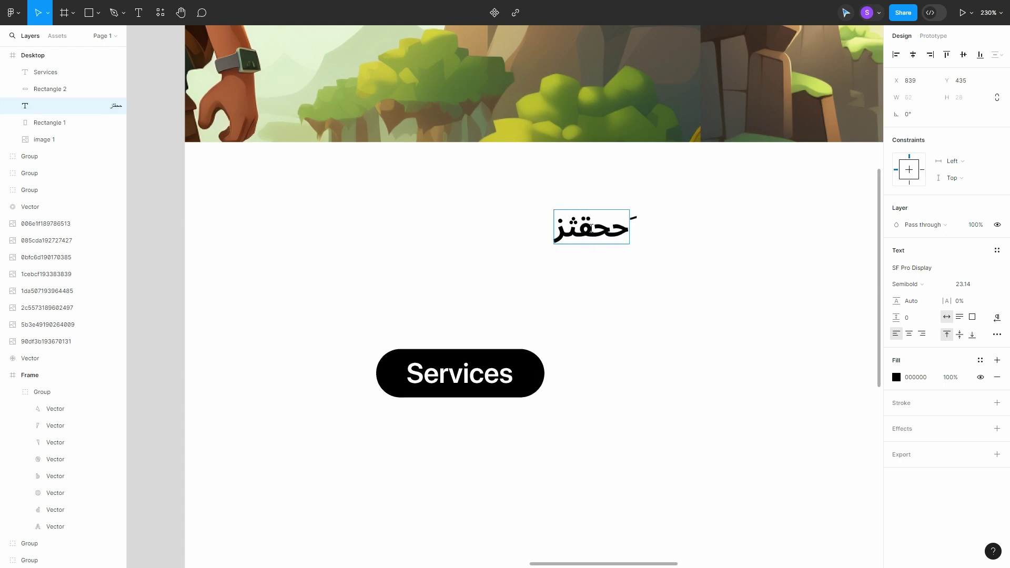
{"action": "key", "text": "ctrl+z"}
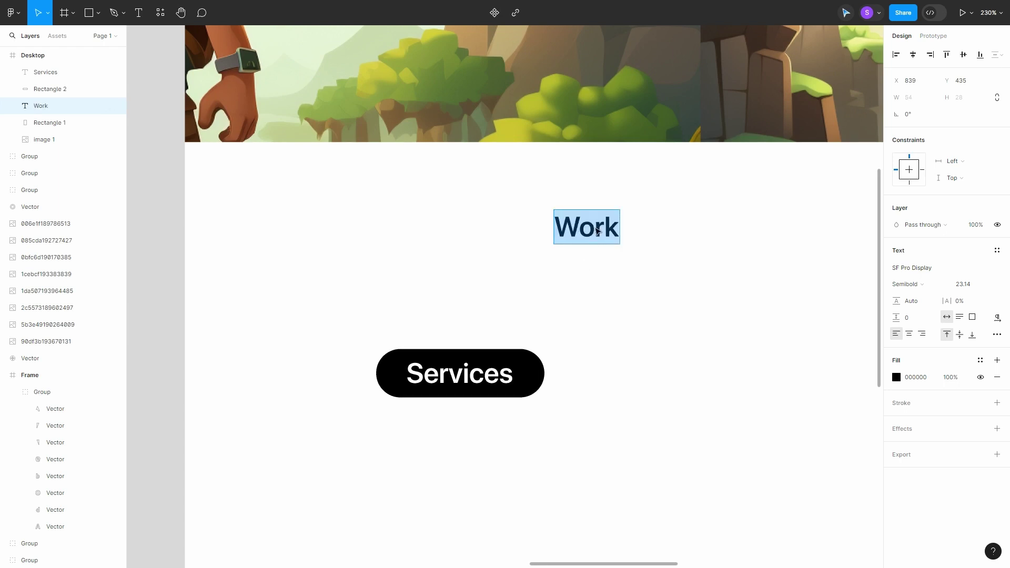
{"action": "key", "text": "Escape"}
{"action": "key", "text": "ctrl+z"}
Duplicate Work, place it to the right, and retype it as 'Appreciations'.
{"action": "key", "text": "ctrl+d"}
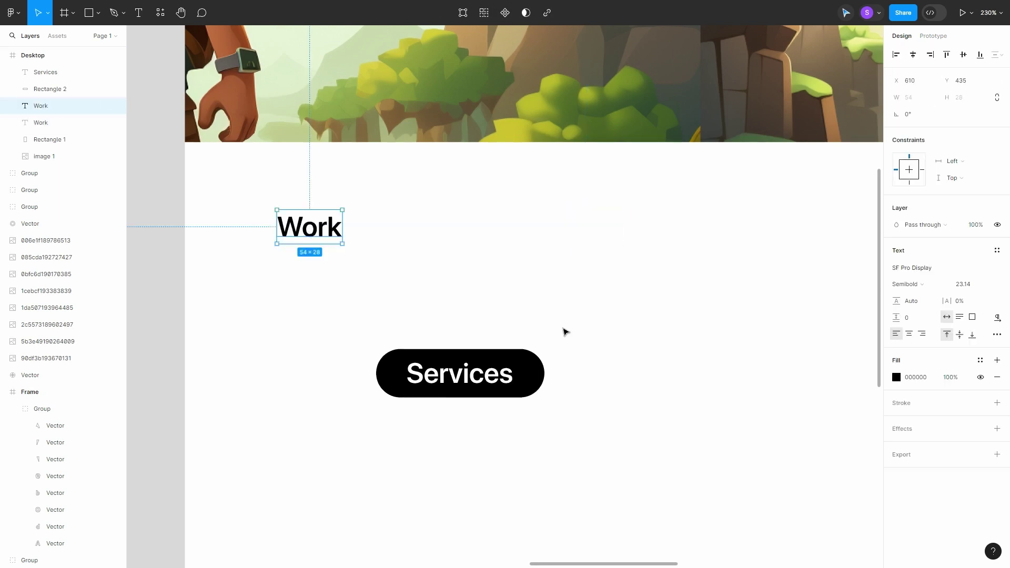
{"action": "left_click_drag", "start_coordinate": [341, 238], "coordinate": [502, 238]}
{"action": "double_click", "coordinate": [488, 228]}
{"action": "type", "text": "App"}
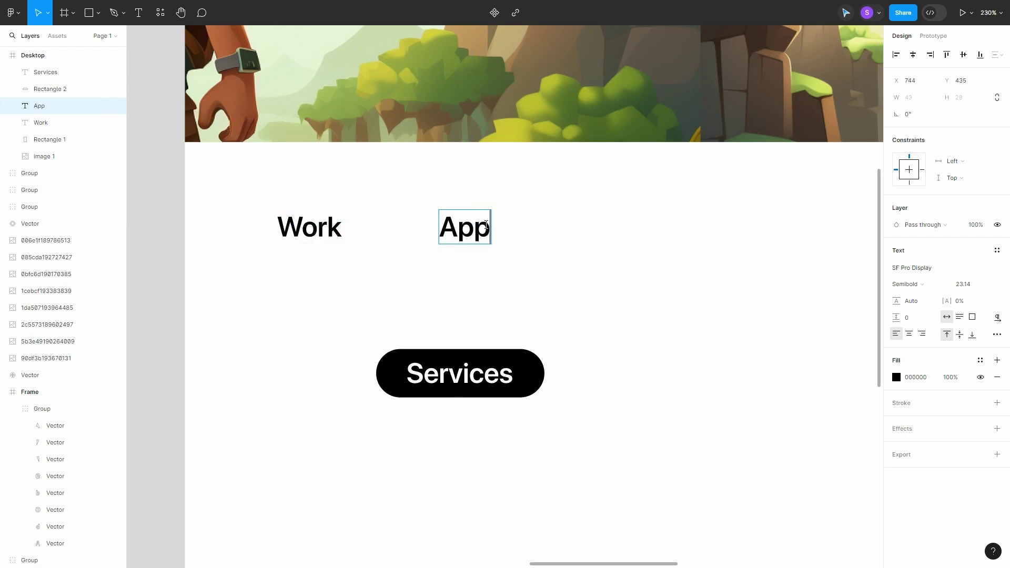
{"action": "type", "text": "reciations"}
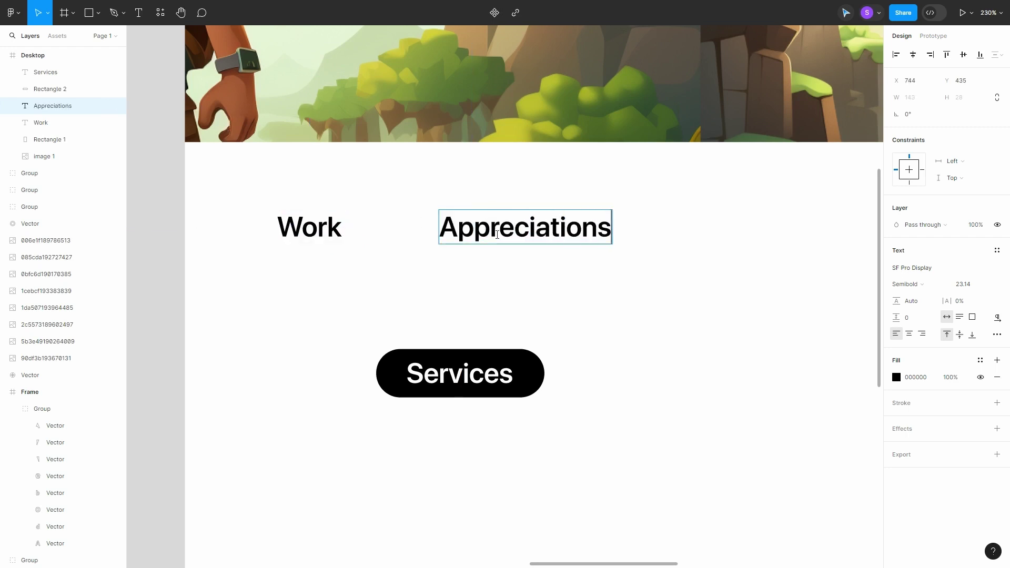
{"action": "key", "text": "Escape"}
{"action": "scroll", "coordinate": [545, 293], "scroll_direction": "right", "scroll_amount": 2}
{"action": "mouse_move", "coordinate": [459, 256]}
{"action": "left_mouse_down"}
{"action": "mouse_move", "coordinate": [480, 256]}
{"action": "mouse_move", "coordinate": [422, 256]}
{"action": "left_mouse_up"}
Wrap Work and Appreciations in a vertically centred auto-layout row with gap 50.
{"action": "left_click_drag", "start_coordinate": [489, 295], "coordinate": [131, 163]}
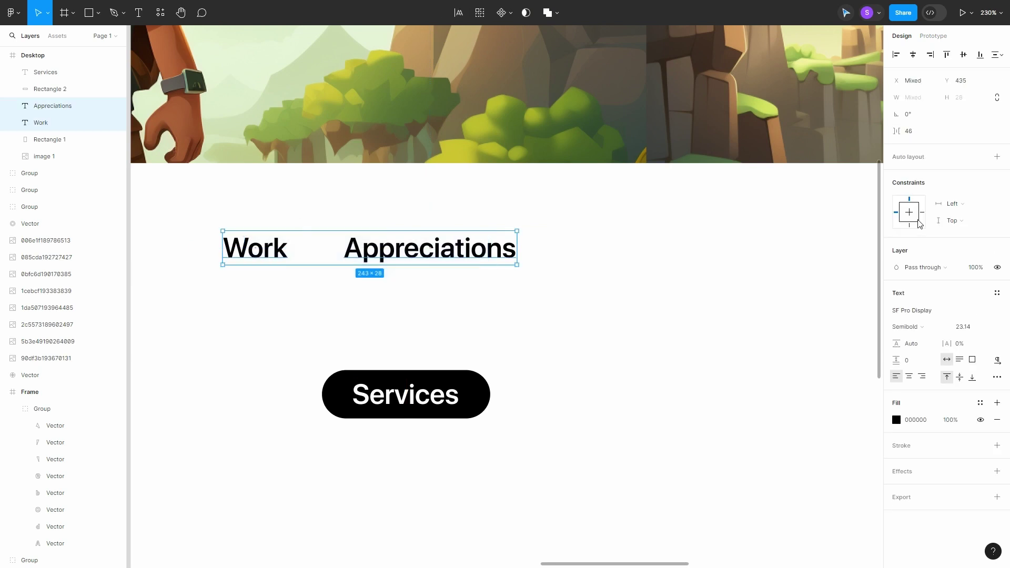
{"action": "left_click", "coordinate": [999, 159]}
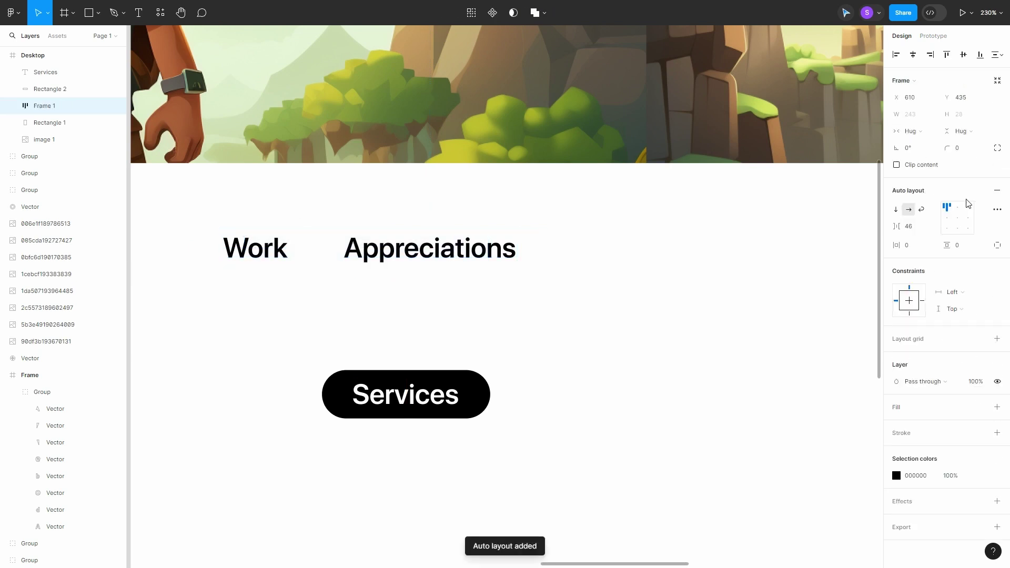
{"action": "left_click", "coordinate": [947, 218]}
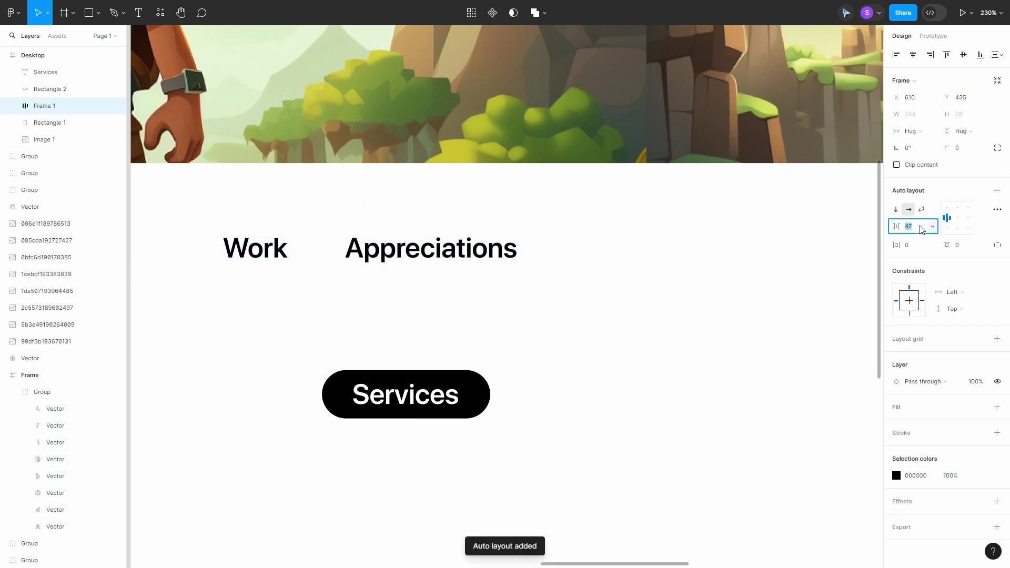
{"action": "key", "text": "Up"}
{"action": "key", "text": "Up"}
{"action": "key", "text": "Up"}
{"action": "key", "text": "Up"}
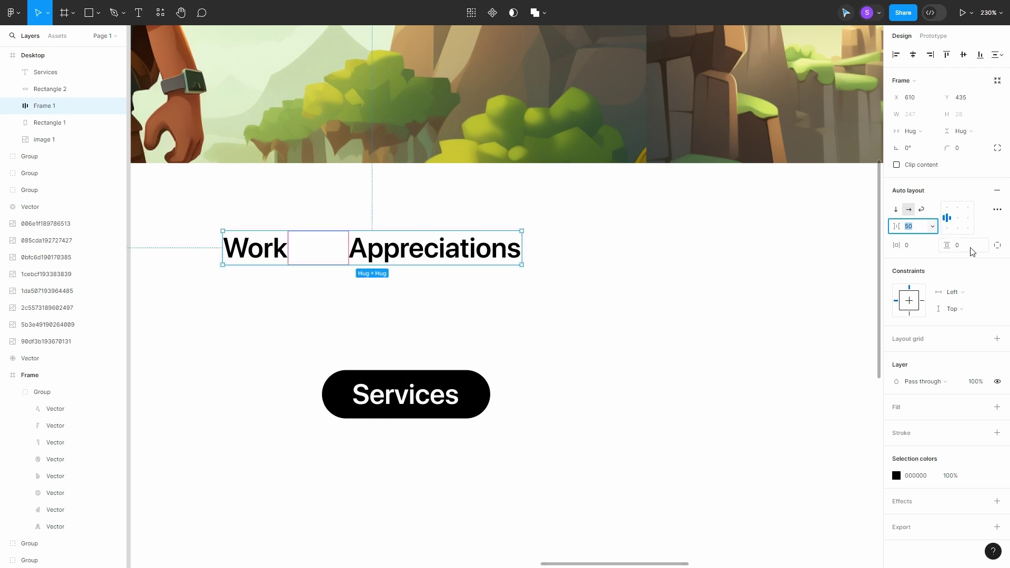
{"action": "left_click", "coordinate": [566, 305]}
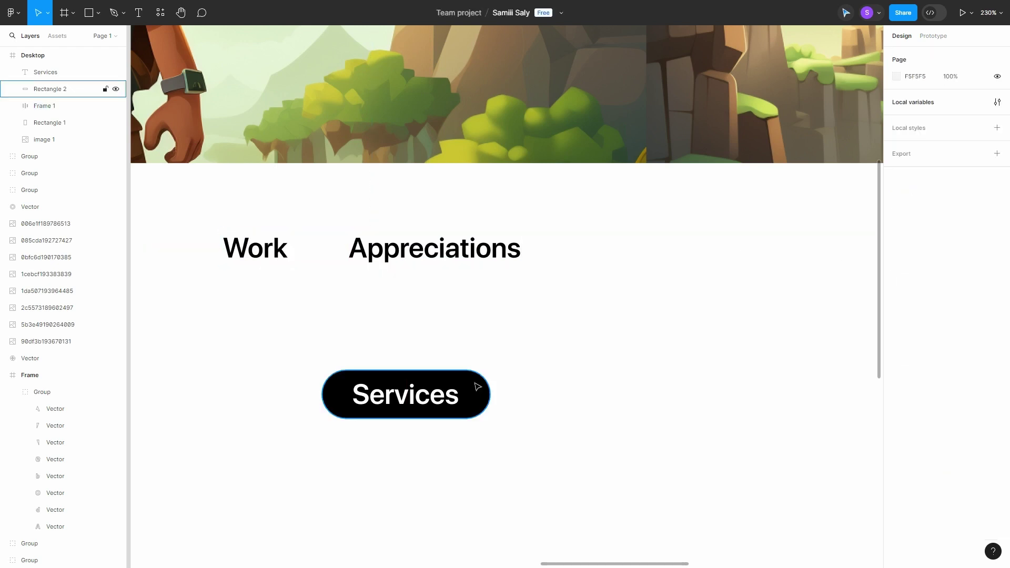
Make the Services text and pill an auto-layout button with 25 horizontal and 6 vertical padding, then cut it.
{"action": "left_click", "coordinate": [474, 389]}
{"action": "left_click_drag", "start_coordinate": [371, 445], "coordinate": [436, 411]}
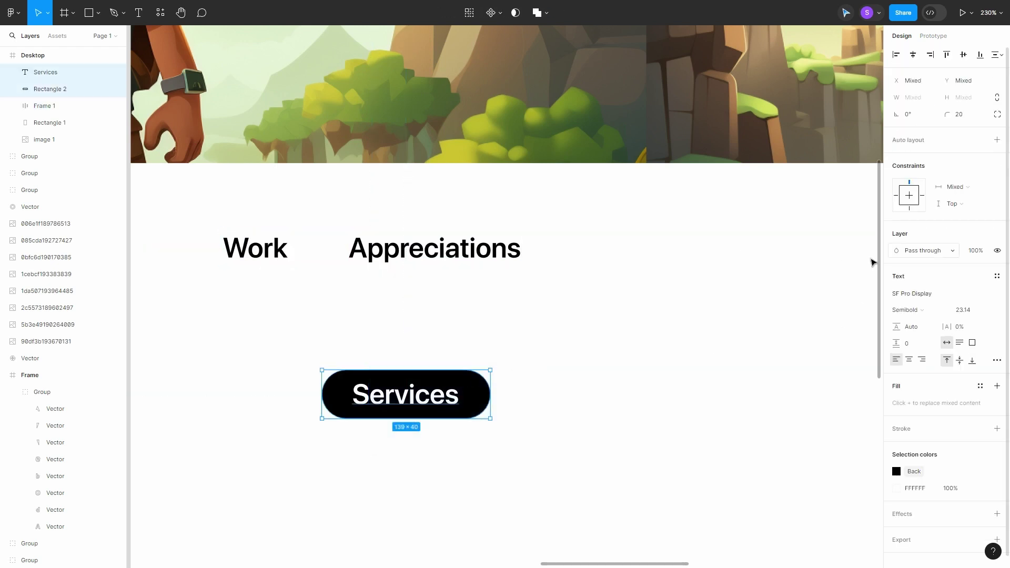
{"action": "left_click", "coordinate": [997, 140]}
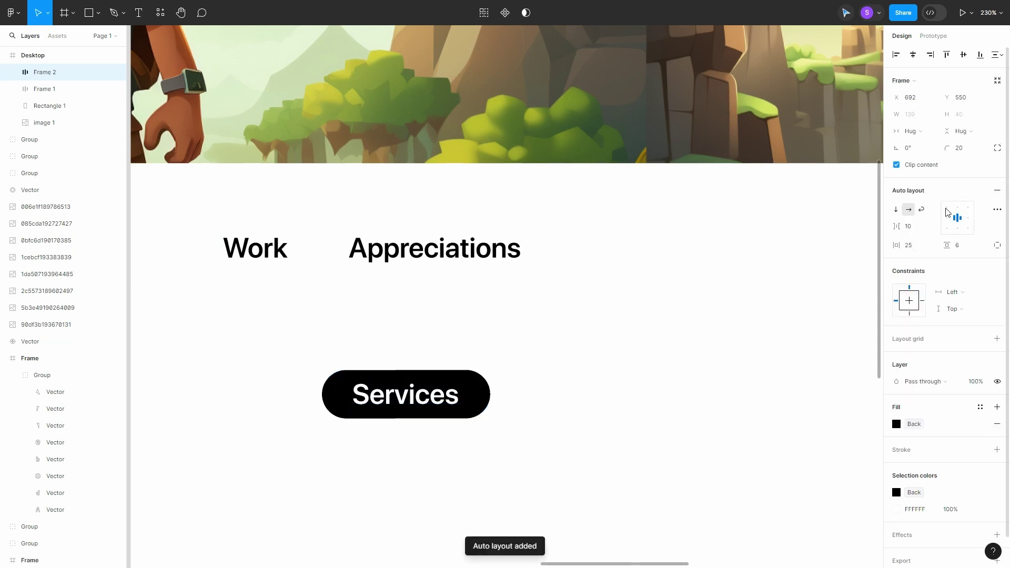
{"action": "left_click", "coordinate": [912, 245]}
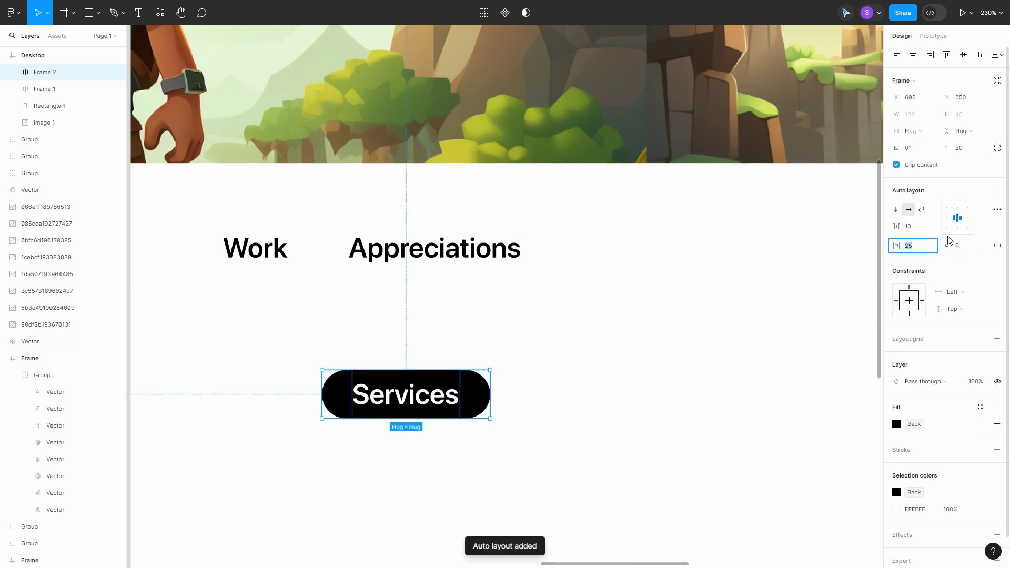
{"action": "left_click", "coordinate": [997, 245]}
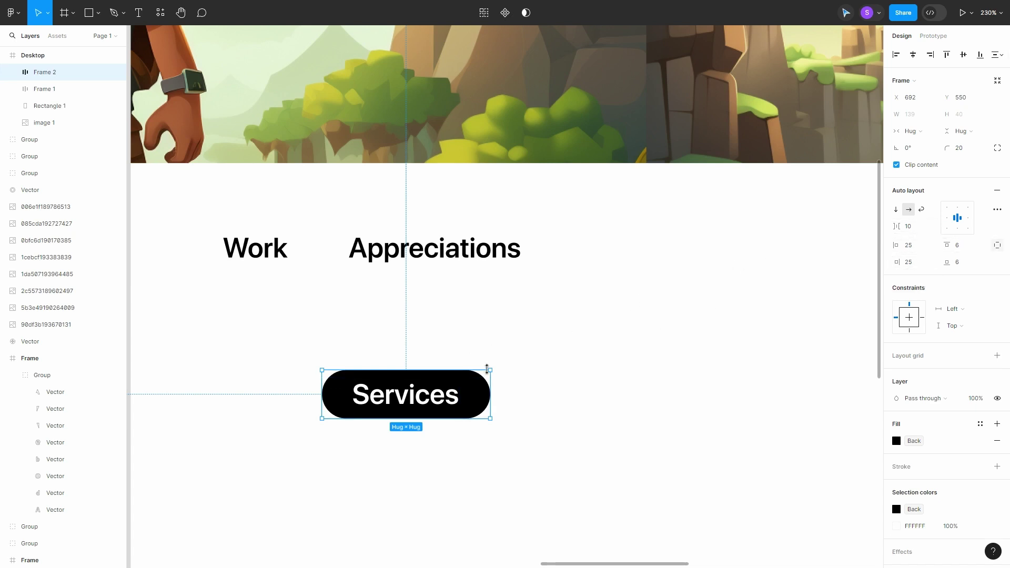
{"action": "key", "text": "Delete"}
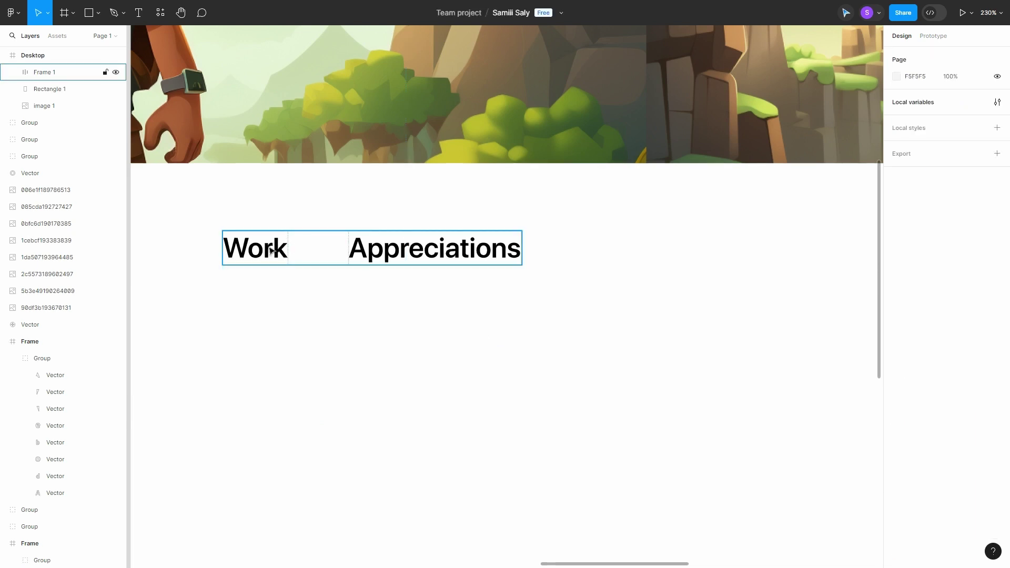
Put the Services button into the nav row between Work and Appreciations.
{"action": "left_click", "coordinate": [271, 251]}
{"action": "key", "text": "ctrl+z"}
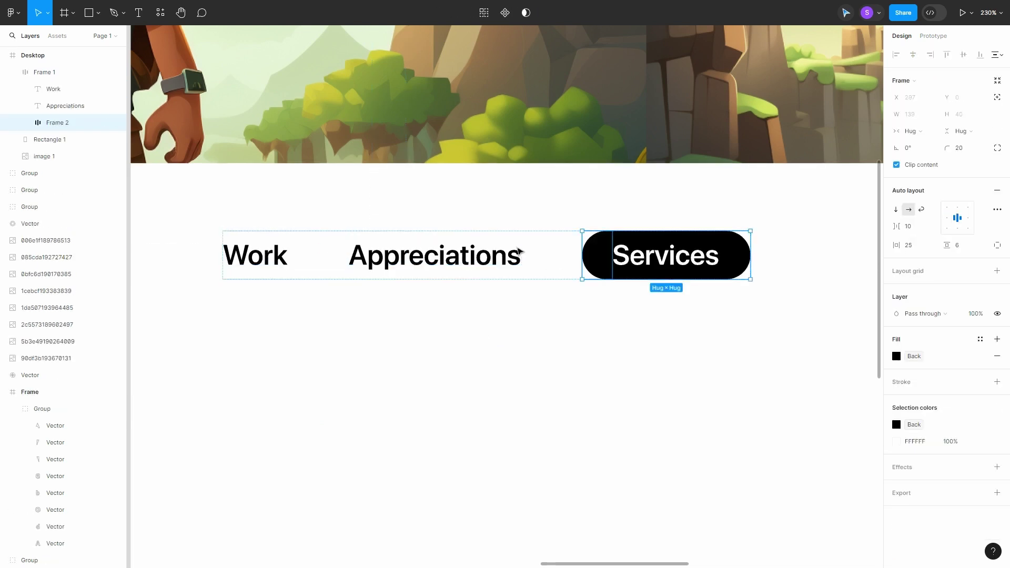
{"action": "left_click_drag", "start_coordinate": [631, 253], "coordinate": [399, 253]}
{"action": "key", "text": "Escape"}
{"action": "left_click", "coordinate": [501, 318], "text": "alt"}
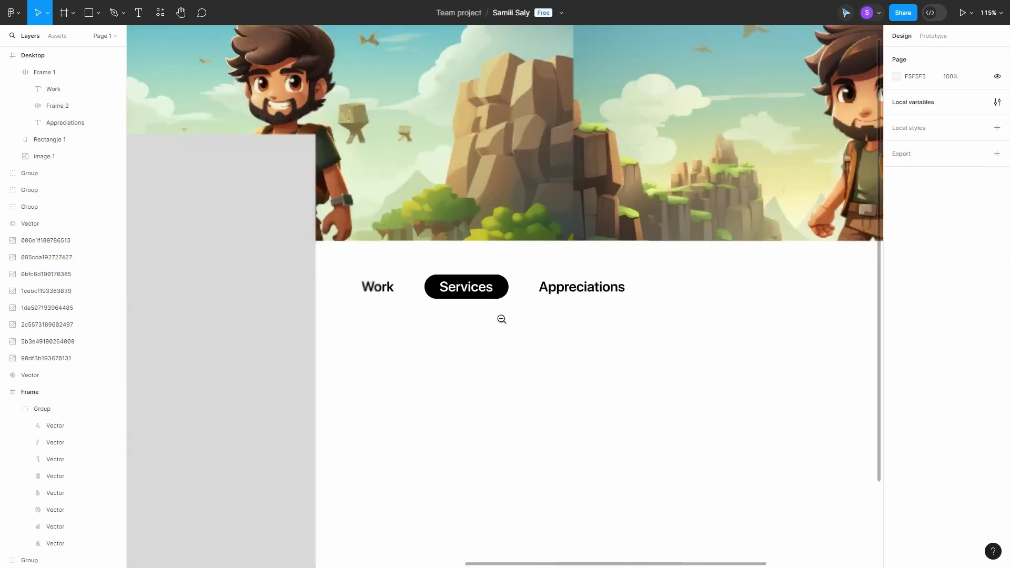
{"action": "scroll", "coordinate": [595, 343], "scroll_direction": "down", "scroll_amount": 2}
{"action": "scroll", "coordinate": [595, 343], "scroll_direction": "right", "scroll_amount": 2}
Set the navigation row's gap to 30.
{"action": "left_click", "coordinate": [483, 238]}
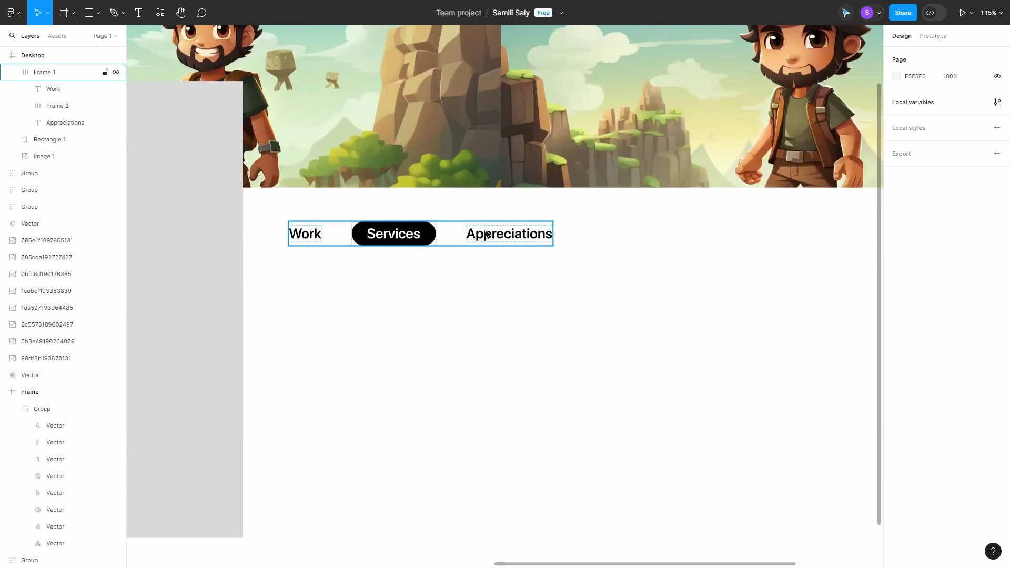
{"action": "left_click", "coordinate": [486, 235]}
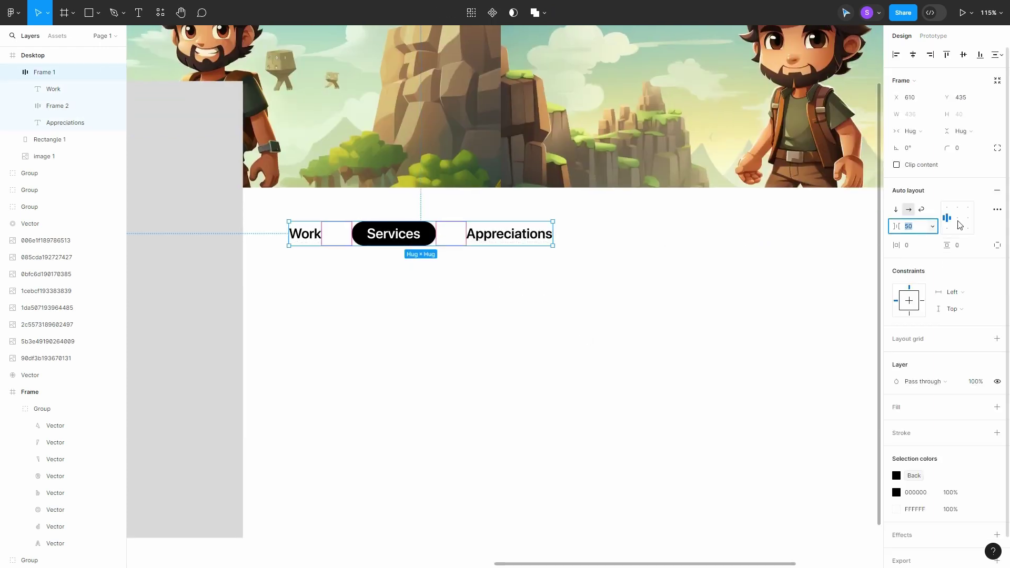
{"action": "type", "text": "30"}
{"action": "key", "text": "Return"}
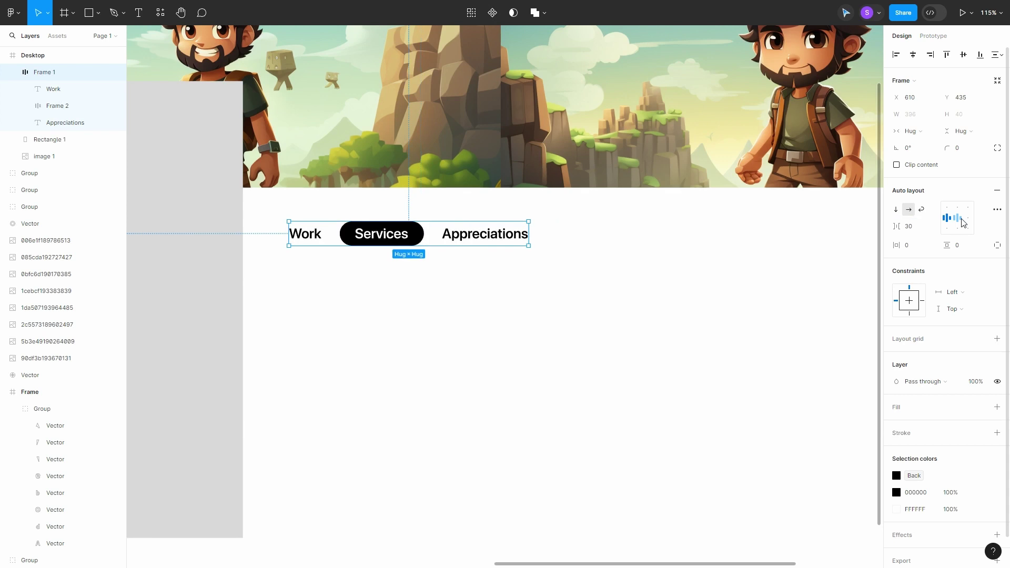
{"action": "left_click", "coordinate": [540, 325]}
{"action": "scroll", "coordinate": [552, 277], "scroll_direction": "down", "scroll_amount": 1}
{"action": "scroll", "coordinate": [552, 277], "scroll_direction": "left", "scroll_amount": 1}
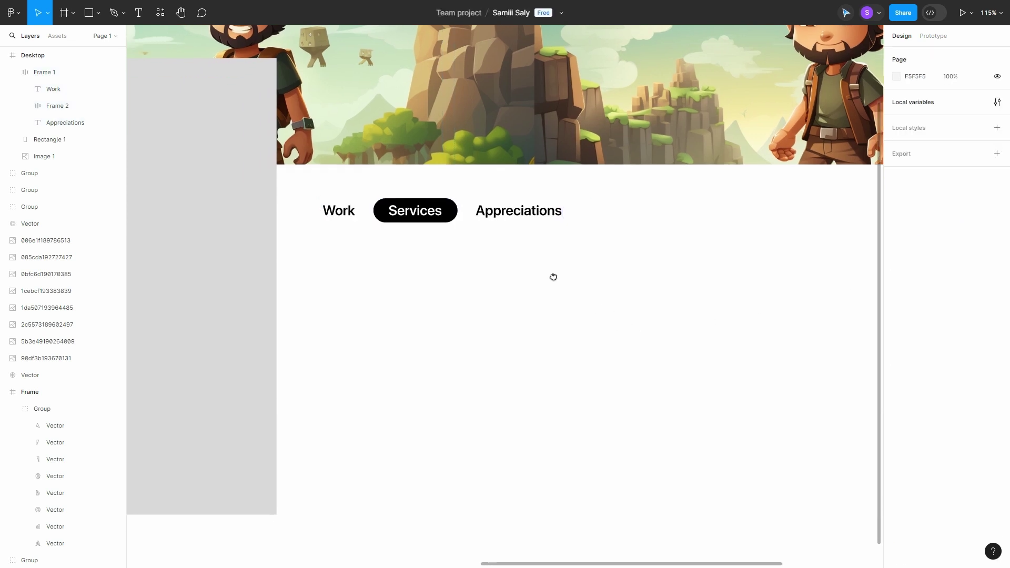
{"action": "scroll", "coordinate": [579, 240], "scroll_direction": "down", "scroll_amount": 2}
{"action": "scroll", "coordinate": [578, 240], "scroll_direction": "left", "scroll_amount": 2}
{"action": "scroll", "coordinate": [573, 245], "scroll_direction": "down", "scroll_amount": 5}
Set the Appreciations and Services text to font size 20.
{"action": "left_click", "coordinate": [478, 263]}
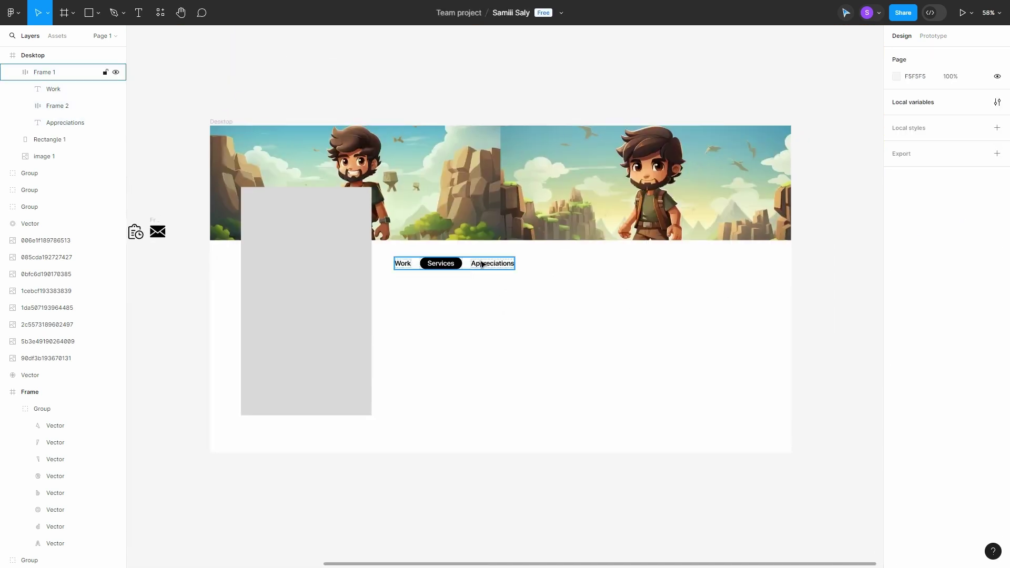
{"action": "left_click", "coordinate": [495, 265]}
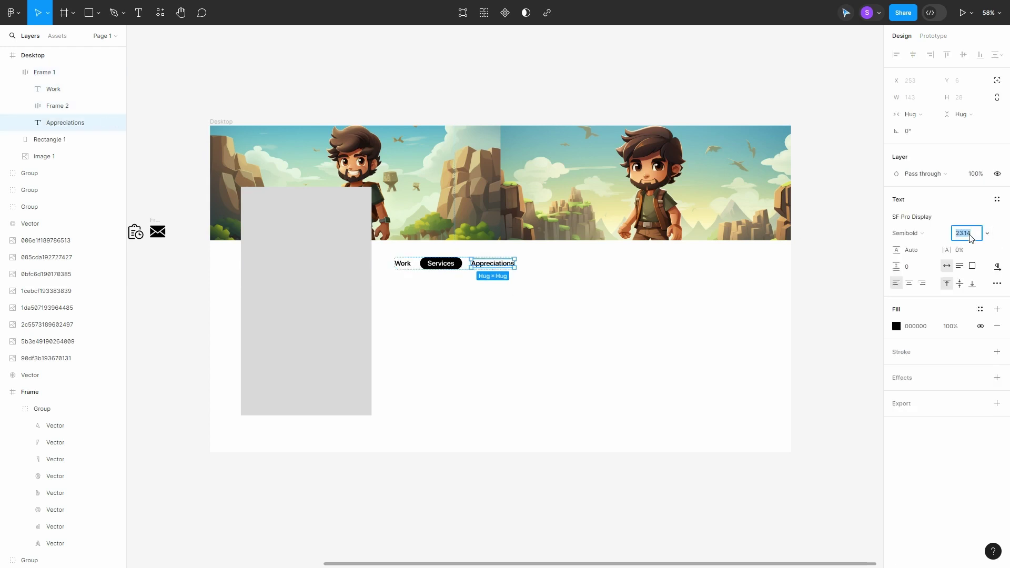
{"action": "type", "text": "20"}
{"action": "key", "text": "Return"}
{"action": "left_click", "coordinate": [911, 217]}
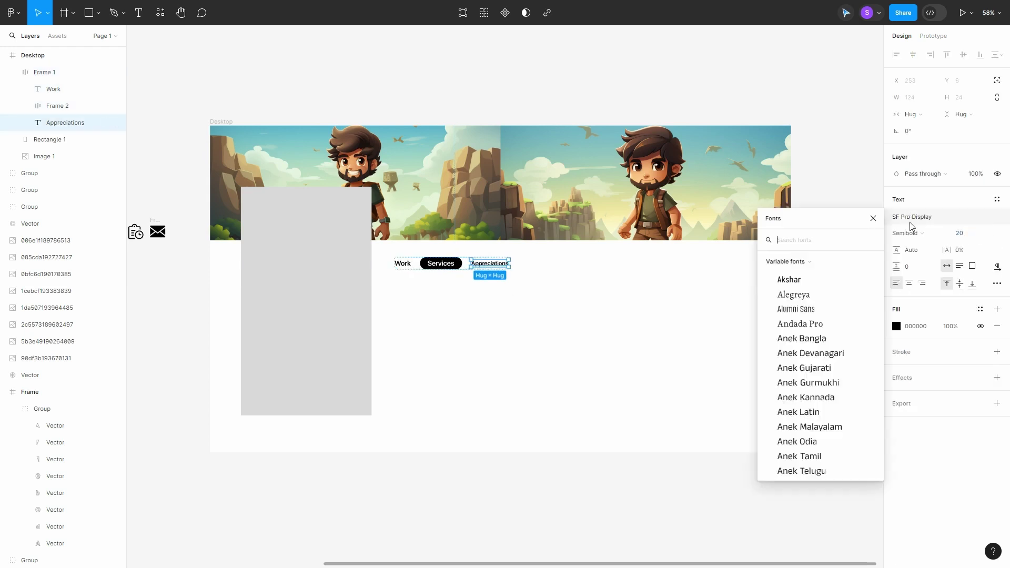
{"action": "left_click", "coordinate": [440, 263]}
{"action": "double_click", "coordinate": [440, 263]}
{"action": "left_click", "coordinate": [967, 233]}
{"action": "type", "text": "20"}
{"action": "key", "text": "Return"}
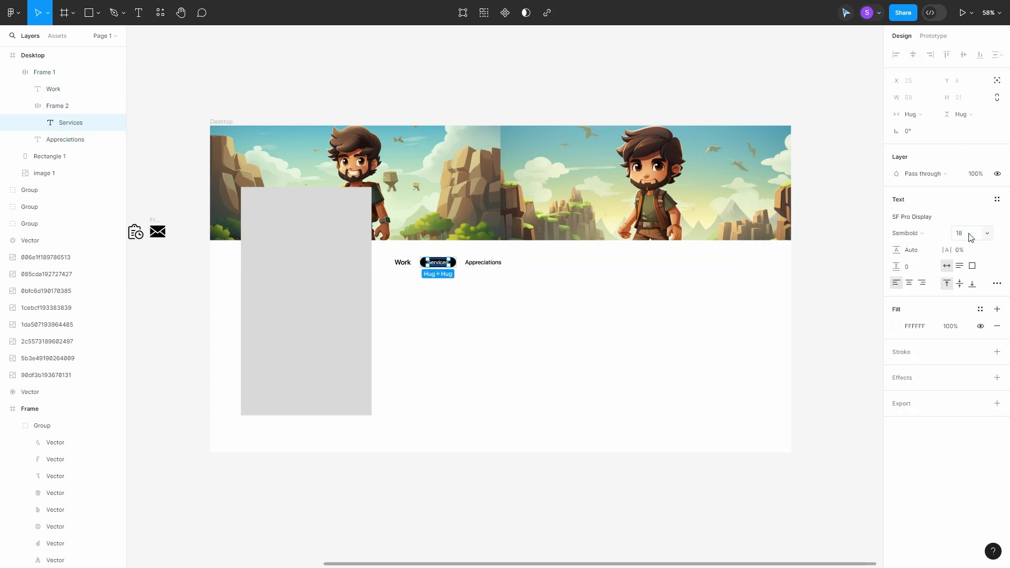
{"action": "left_click", "coordinate": [905, 233]}
Set the Appreciations and Work labels to font size 18.
{"action": "left_click", "coordinate": [494, 264]}
{"action": "type", "text": "8"}
{"action": "key", "text": "Return"}
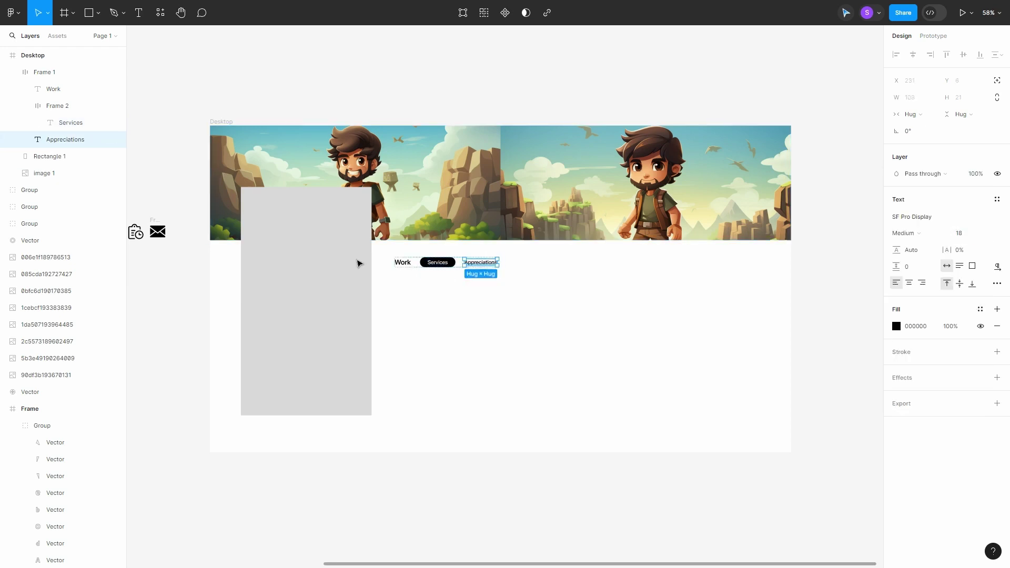
{"action": "left_click", "coordinate": [402, 262]}
{"action": "left_click", "coordinate": [966, 233]}
{"action": "type", "text": "18"}
{"action": "key", "text": "Return"}
{"action": "left_click", "coordinate": [470, 270]}
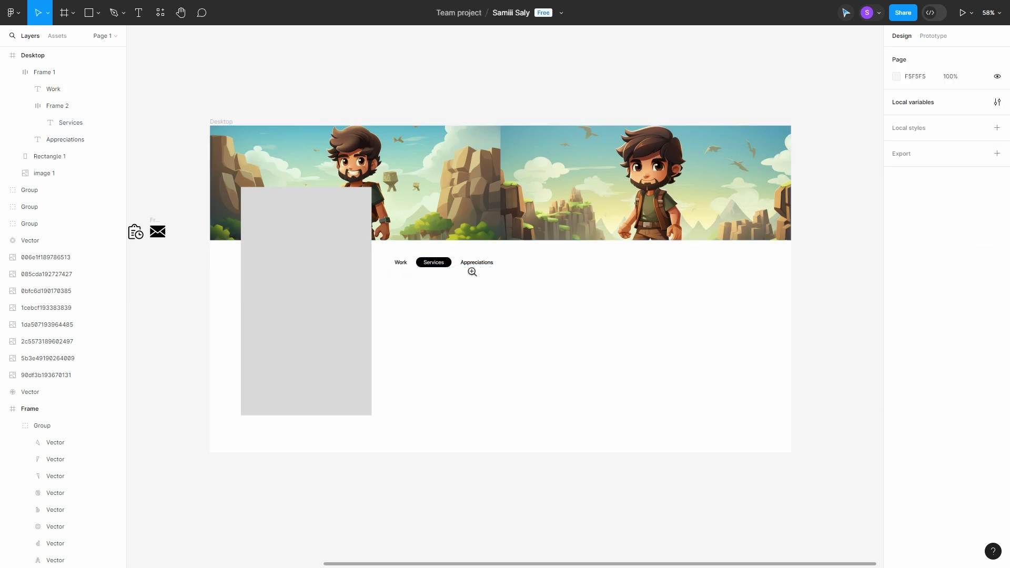
{"action": "scroll", "coordinate": [489, 273], "scroll_direction": "up", "scroll_amount": 3, "text": "ctrl"}
{"action": "scroll", "coordinate": [489, 271], "scroll_direction": "up", "scroll_amount": 3, "text": "ctrl"}
Select the top row of three car images and place them just under the nav.
{"action": "left_click", "coordinate": [532, 300], "text": "alt"}
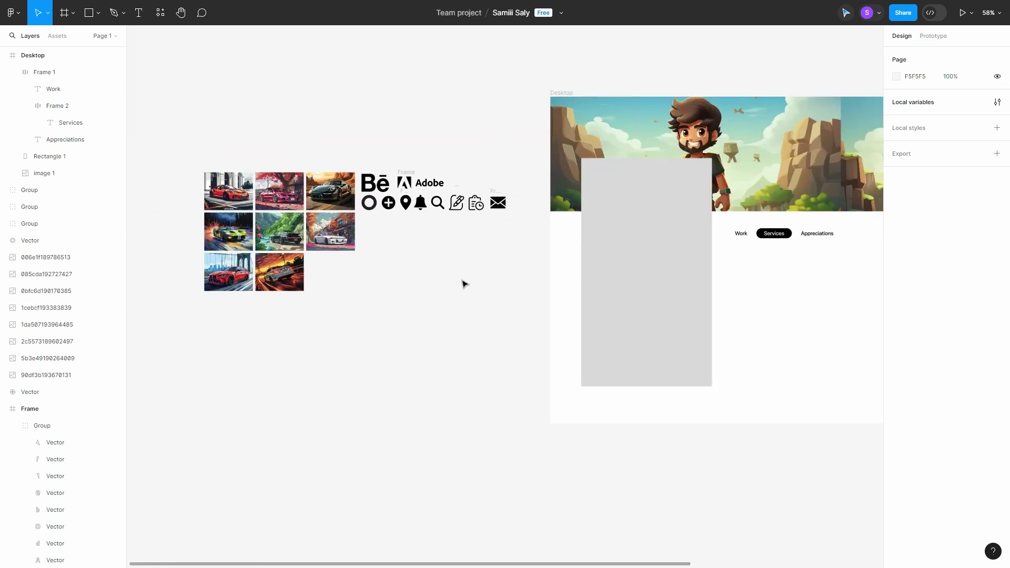
{"action": "mouse_move", "coordinate": [337, 146]}
{"action": "left_mouse_down"}
{"action": "mouse_move", "coordinate": [232, 197]}
{"action": "mouse_move", "coordinate": [791, 284]}
{"action": "left_mouse_up"}
{"action": "scroll", "coordinate": [601, 302], "scroll_direction": "right", "scroll_amount": 6}
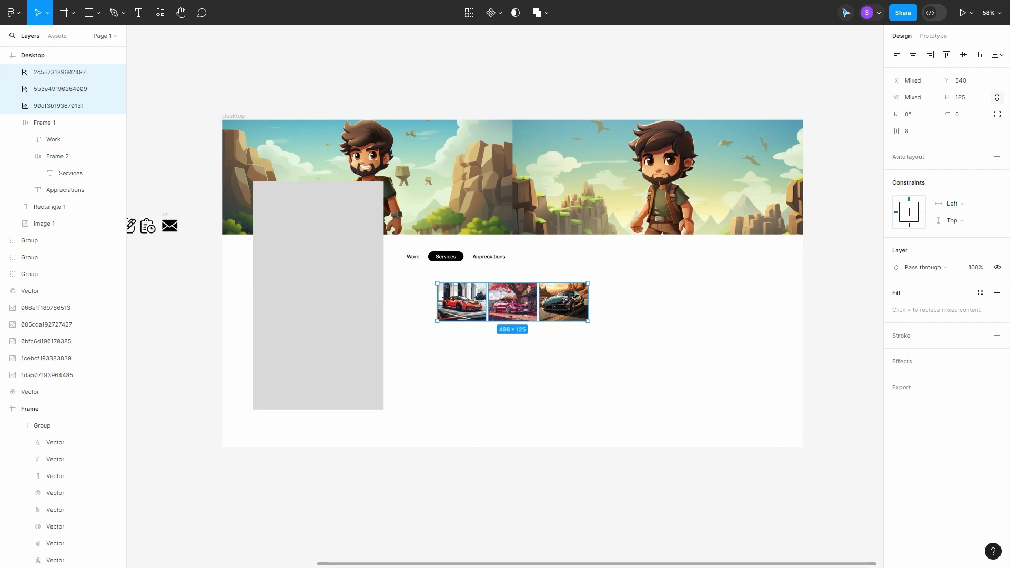
{"action": "left_click", "coordinate": [643, 337]}
{"action": "scroll", "coordinate": [548, 275], "scroll_direction": "up", "scroll_amount": 5}
{"action": "left_click_drag", "start_coordinate": [401, 316], "coordinate": [341, 298]}
Move the black pill to the front of the nav and rename its text to Work.
{"action": "left_click", "coordinate": [314, 228]}
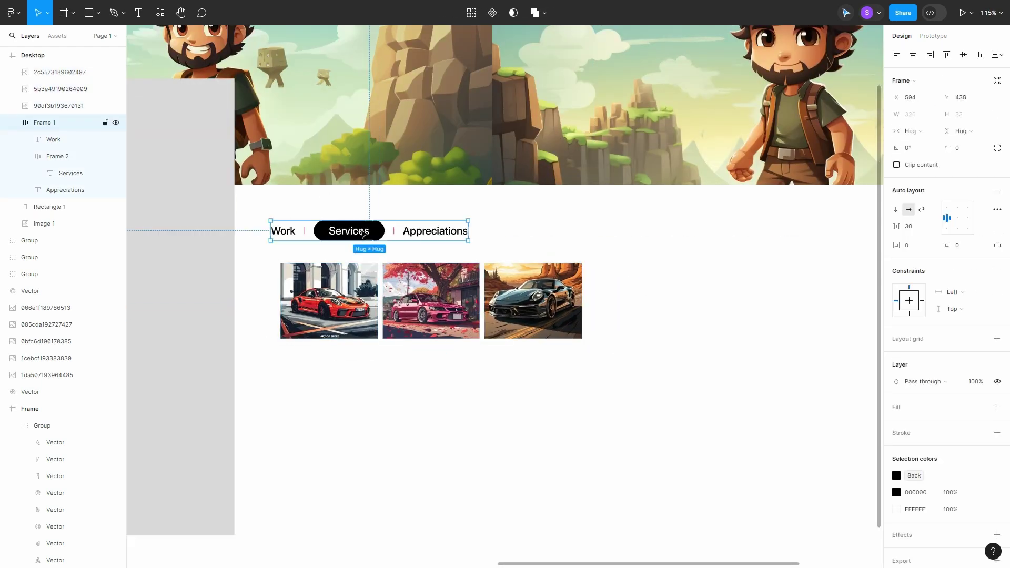
{"action": "key", "text": "Escape"}
{"action": "left_click", "coordinate": [392, 229]}
{"action": "left_click_drag", "start_coordinate": [392, 229], "coordinate": [349, 229]}
{"action": "double_click", "coordinate": [329, 229]}
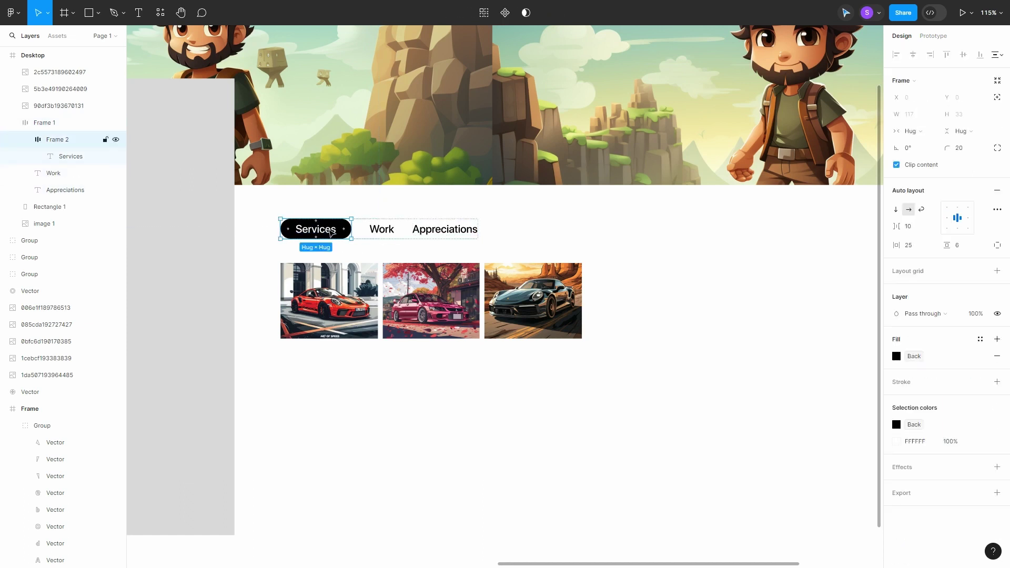
{"action": "type", "text": "Work"}
{"action": "key", "text": "Tab"}
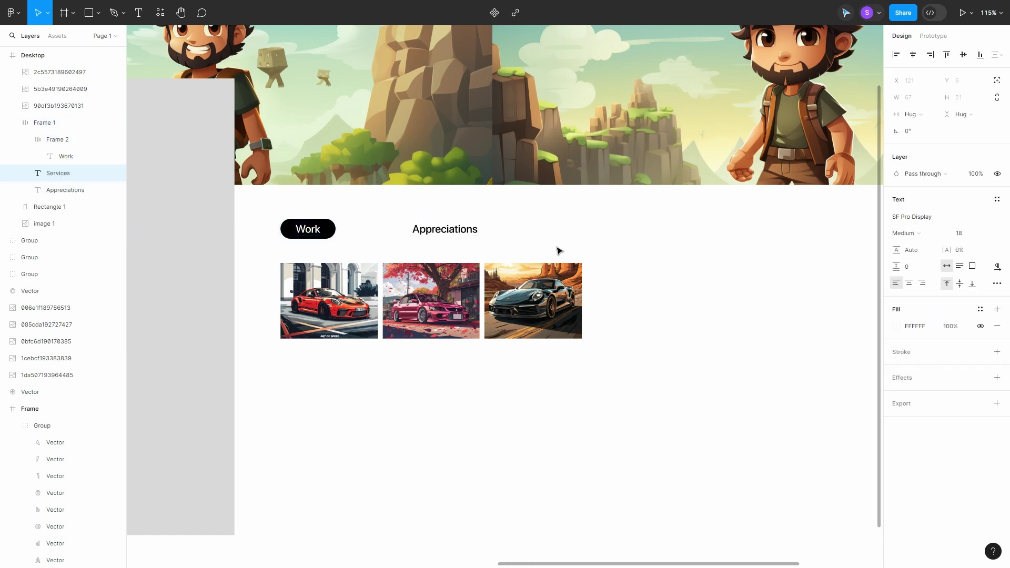
Make the Services label black and switch Appreciations to an SF Pro font.
{"action": "left_click", "coordinate": [896, 326]}
{"action": "left_click", "coordinate": [769, 510]}
{"action": "key", "text": "Escape"}
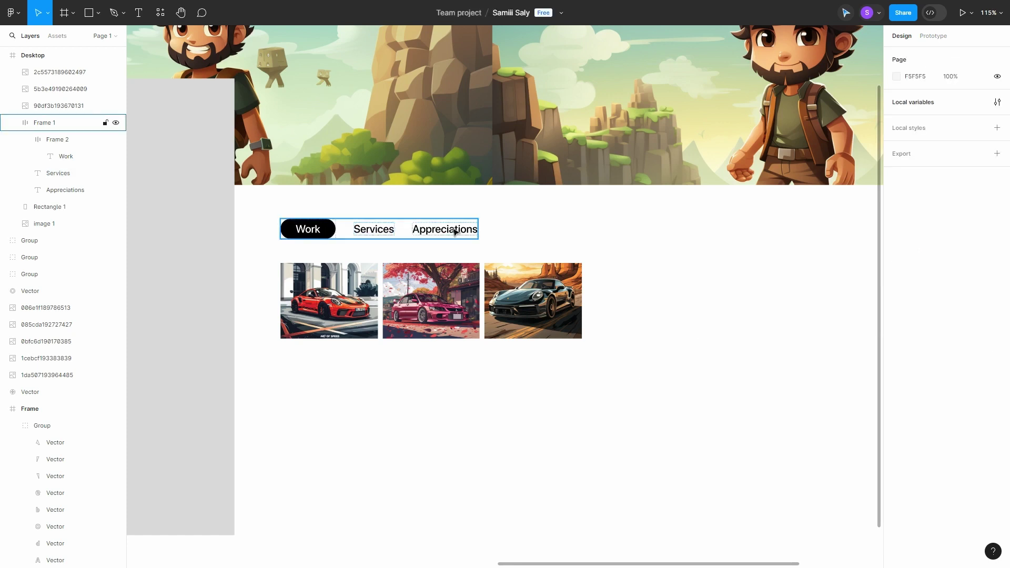
{"action": "left_click", "coordinate": [65, 190]}
{"action": "left_click", "coordinate": [912, 217]}
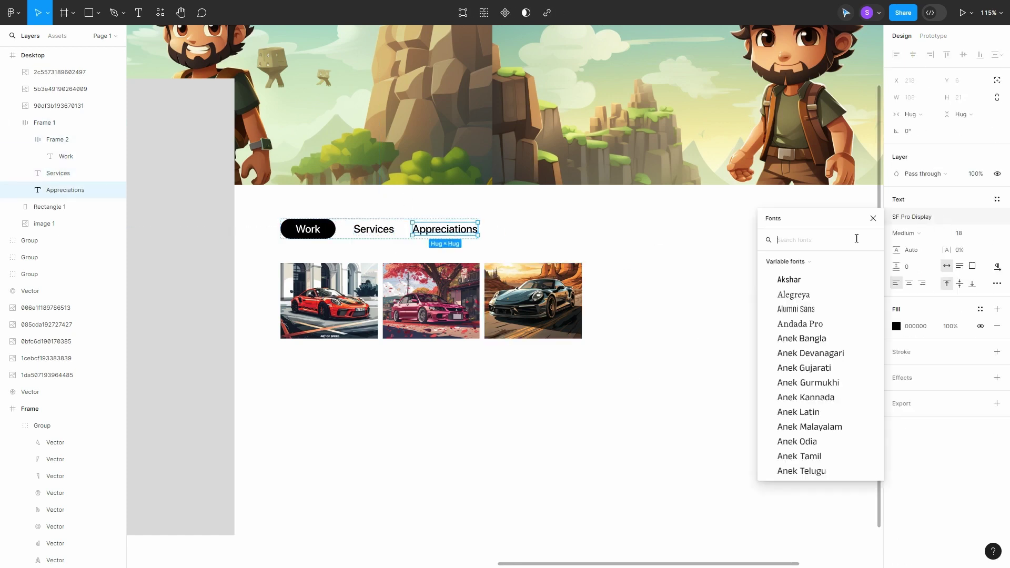
{"action": "type", "text": "sf"}
{"action": "left_click", "coordinate": [808, 273]}
Set the spacing between the nav items to 25.
{"action": "left_click", "coordinate": [450, 227]}
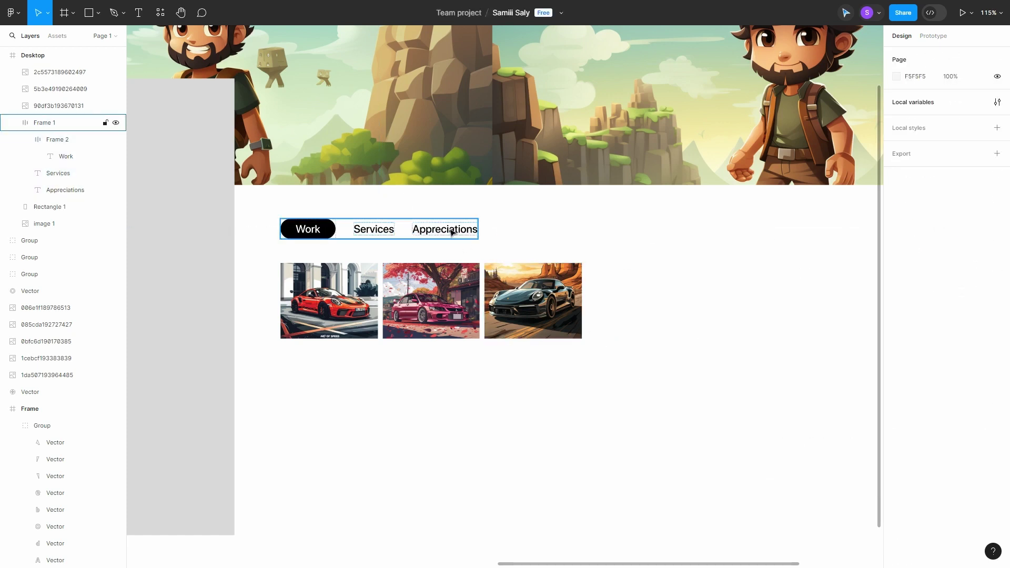
{"action": "key", "text": "Return"}
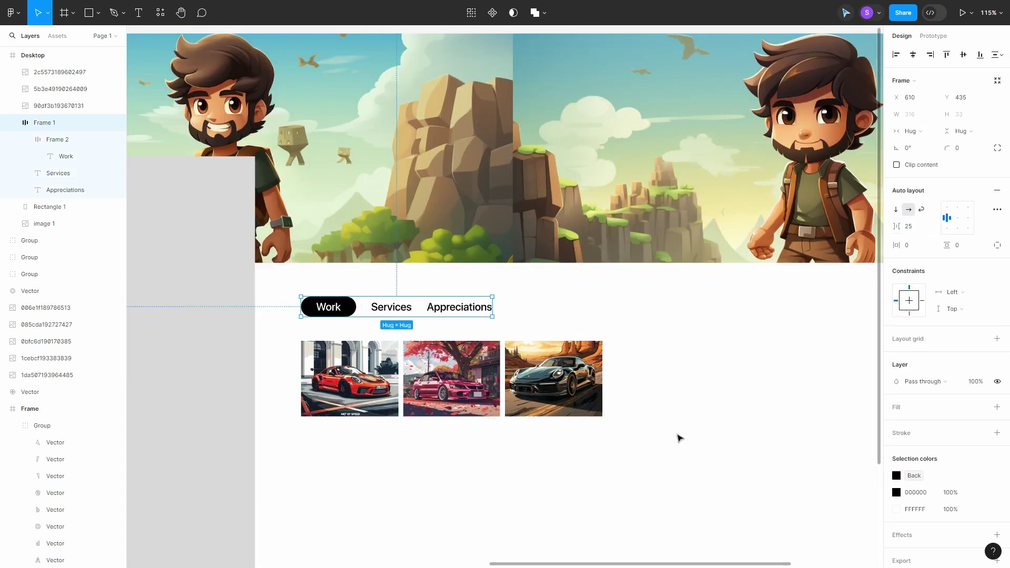
{"action": "left_click", "coordinate": [676, 437]}
{"action": "double_click", "coordinate": [463, 322]}
Paste a copy of the Appreciations text label into the Desktop frame.
{"action": "left_click", "coordinate": [558, 395]}
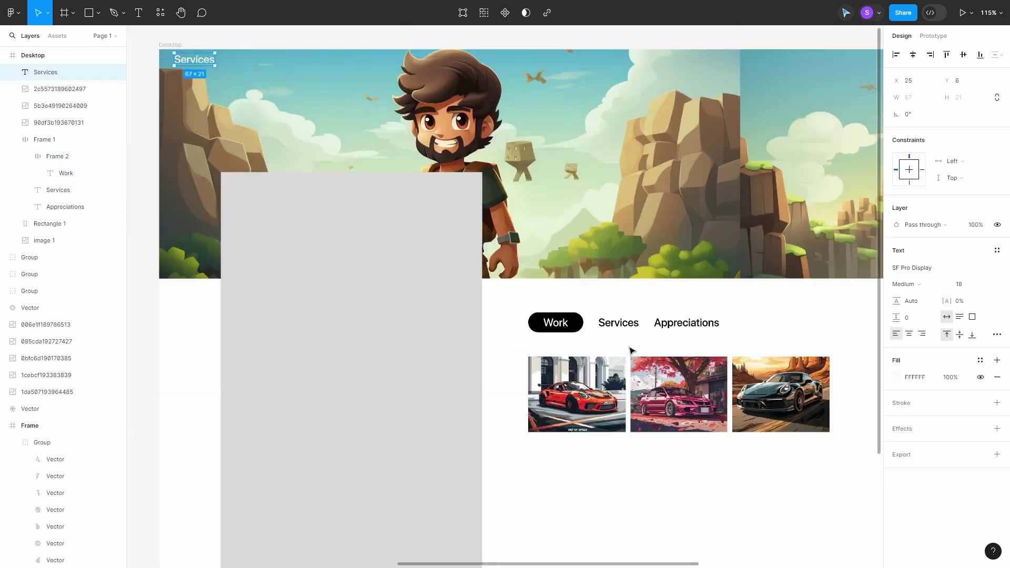
{"action": "left_click_drag", "start_coordinate": [360, 358], "coordinate": [483, 342]}
{"action": "left_click", "coordinate": [518, 306]}
{"action": "double_click", "coordinate": [586, 306]}
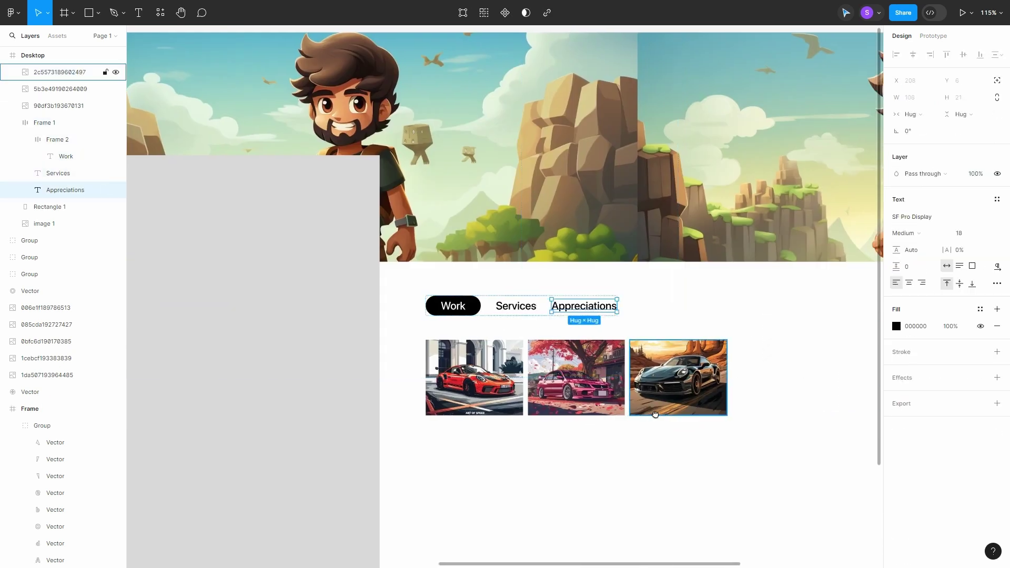
{"action": "left_click_drag", "start_coordinate": [558, 293], "coordinate": [508, 234]}
{"action": "right_click", "coordinate": [508, 234]}
{"action": "left_click", "coordinate": [560, 269]}
Retype the copy as 'Automotive Adobe illustrator' and place it under the first car image.
{"action": "key", "text": "Return"}
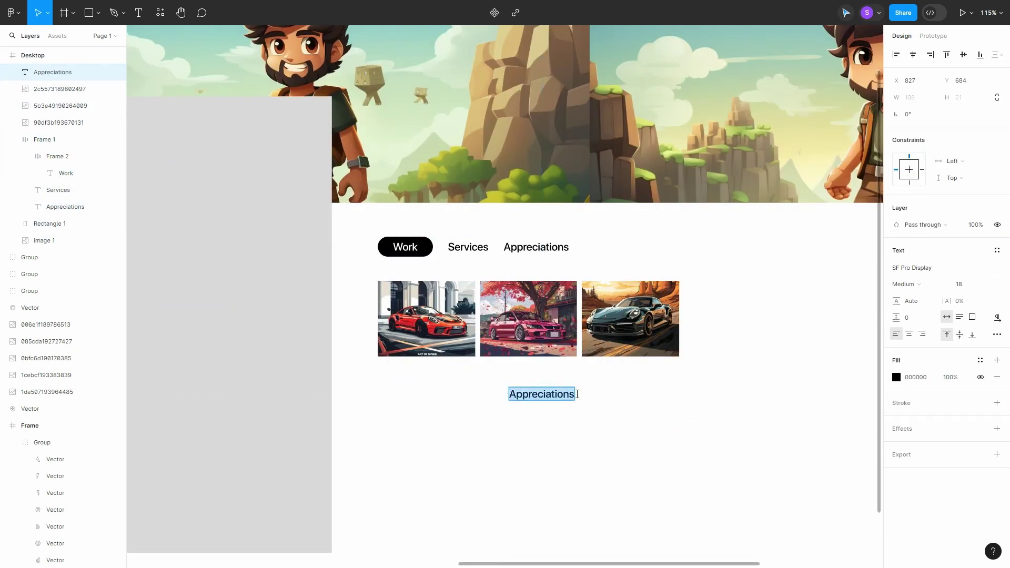
{"action": "type", "text": "Automotive Adobe illustrator"}
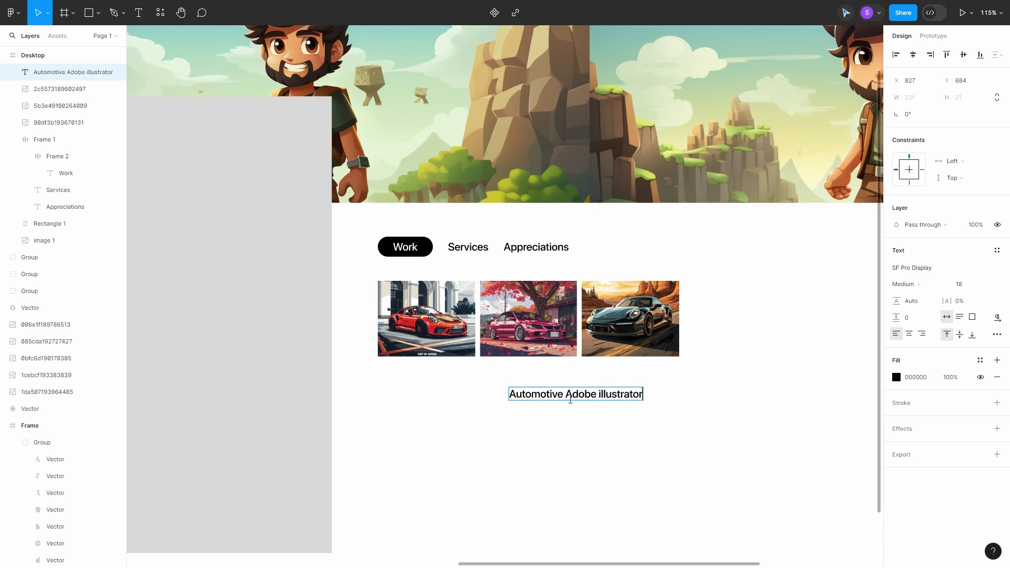
{"action": "key", "text": "Escape"}
{"action": "mouse_move", "coordinate": [570, 399]}
{"action": "left_mouse_down"}
{"action": "mouse_move", "coordinate": [453, 391]}
{"action": "mouse_move", "coordinate": [467, 380]}
{"action": "left_mouse_up"}
{"action": "left_click", "coordinate": [528, 406]}
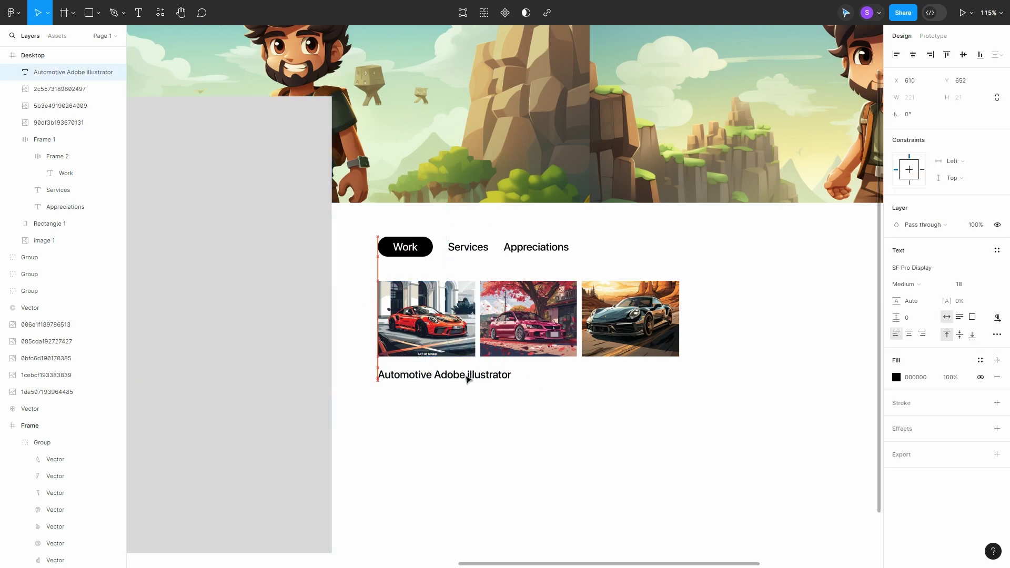
Duplicate the caption right as a blue semibold 'From uss 15' aligned to the images' right edge.
{"action": "left_click", "coordinate": [479, 377]}
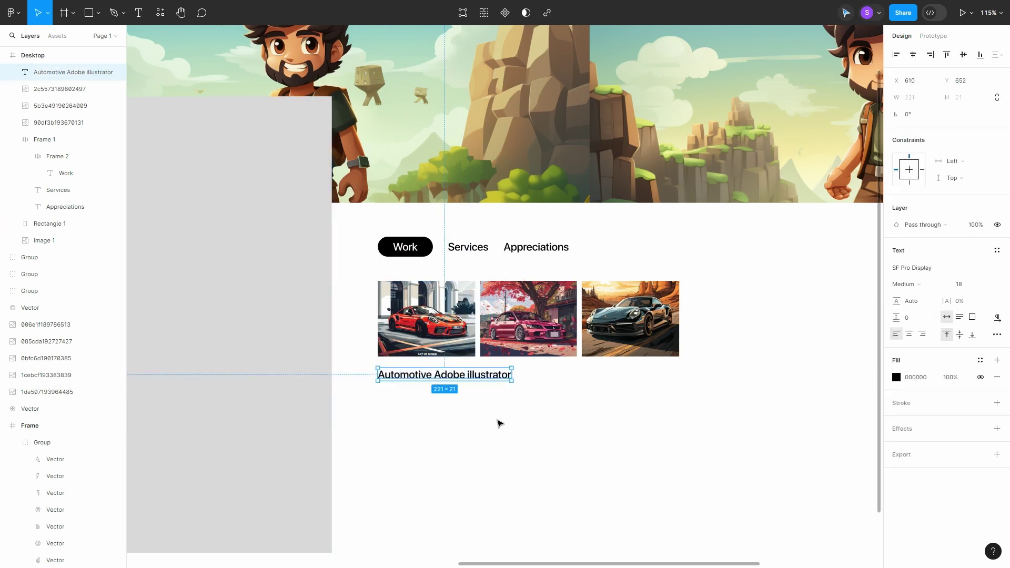
{"action": "left_click_drag", "start_coordinate": [469, 375], "coordinate": [637, 374]}
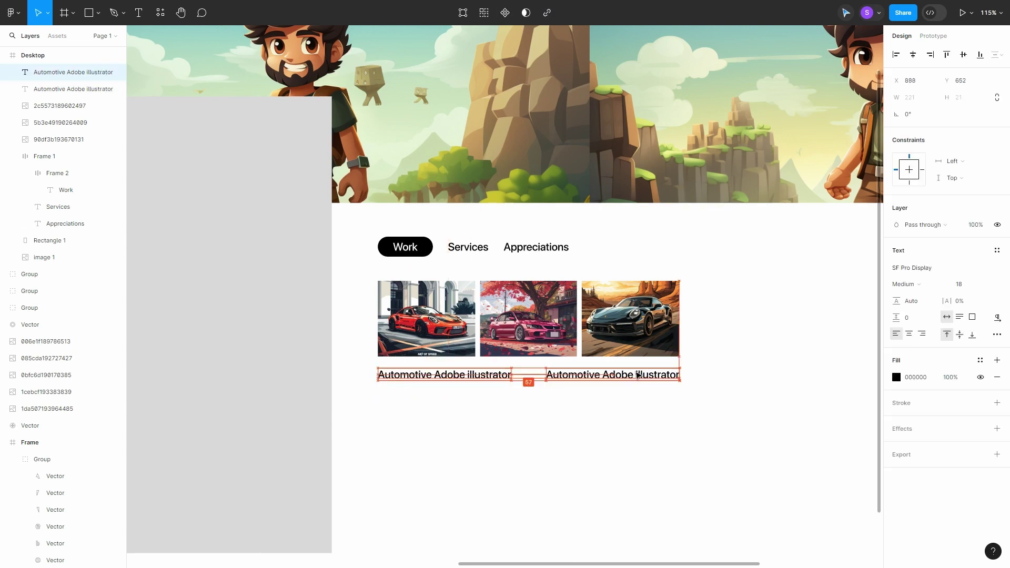
{"action": "double_click", "coordinate": [637, 375]}
{"action": "type", "text": "From uss 15"}
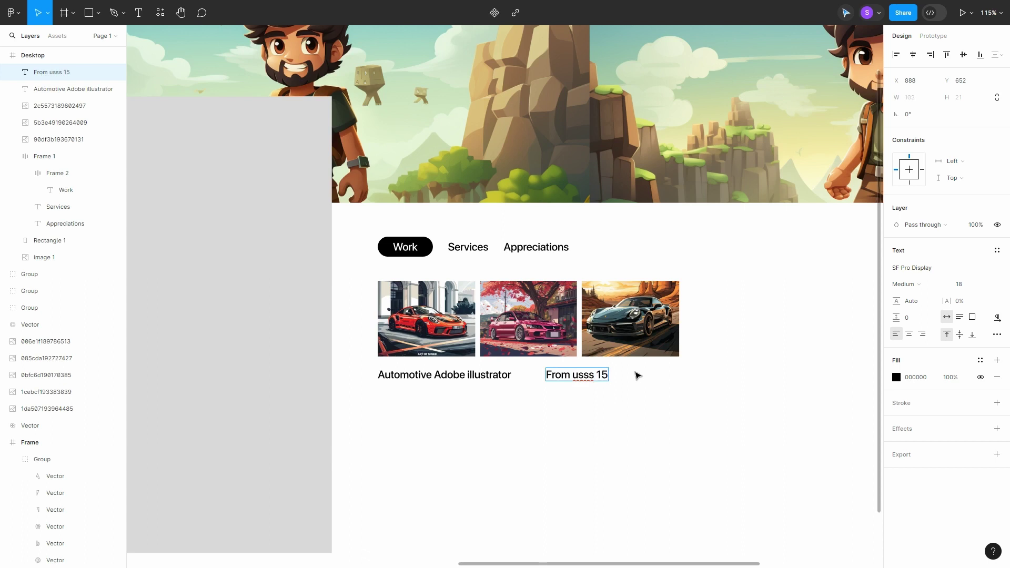
{"action": "left_click", "coordinate": [895, 377]}
{"action": "left_click", "coordinate": [759, 356]}
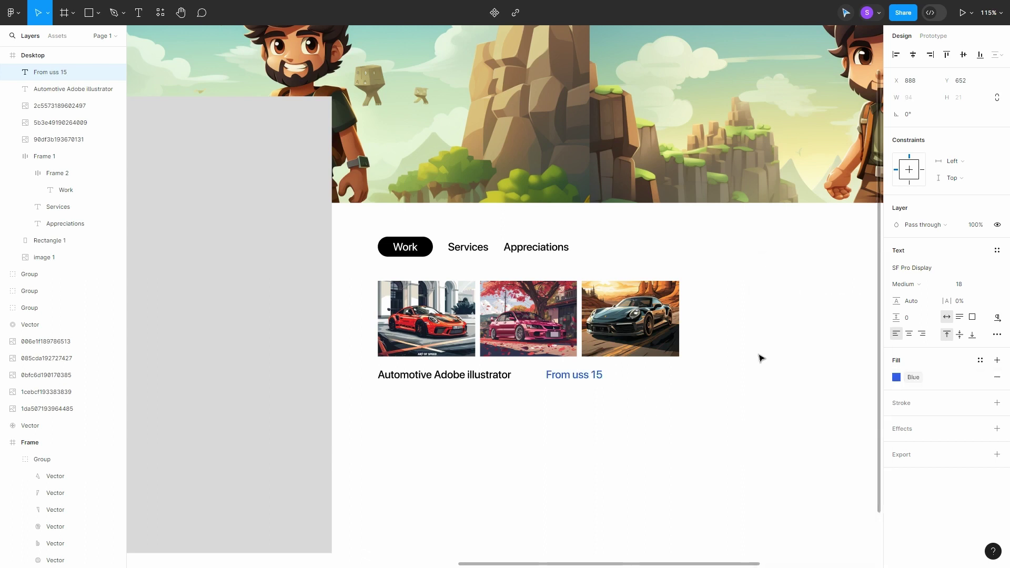
{"action": "left_click", "coordinate": [903, 284]}
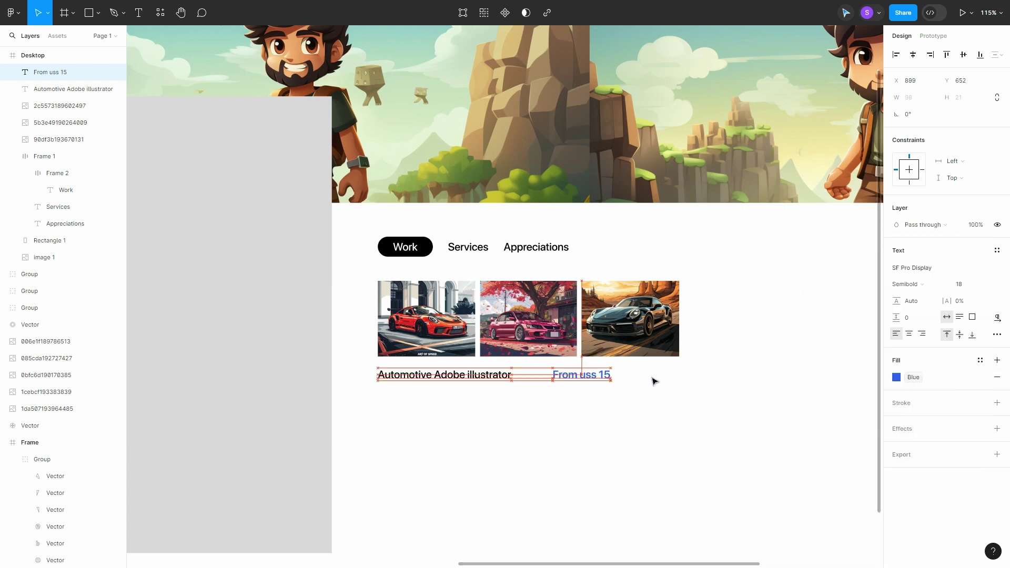
{"action": "left_click_drag", "start_coordinate": [589, 375], "coordinate": [665, 376]}
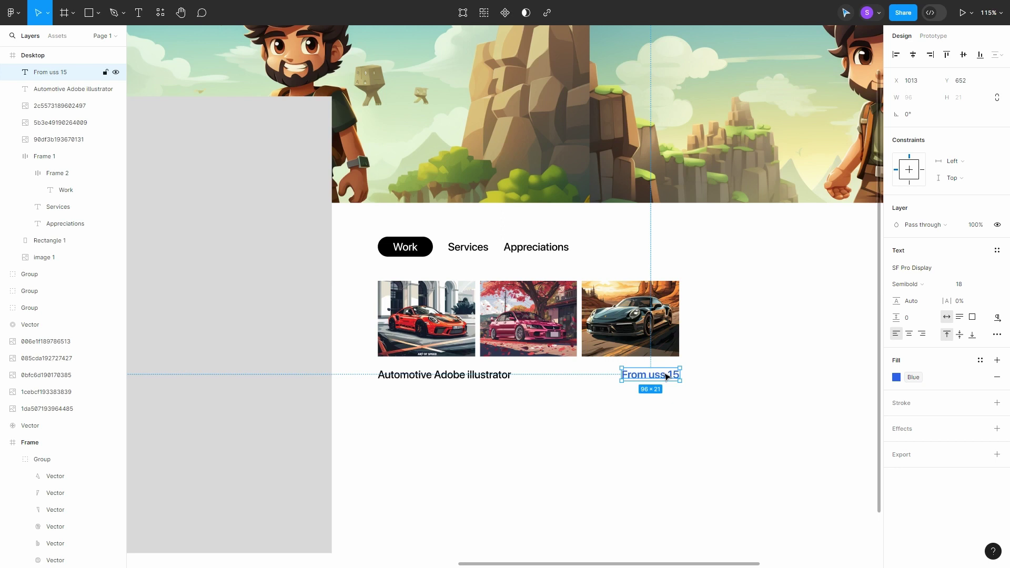
{"action": "left_click", "coordinate": [737, 402]}
Move the three spare car images into the frame beside the first row.
{"action": "left_click", "coordinate": [658, 381]}
{"action": "left_click", "coordinate": [712, 408]}
{"action": "scroll", "coordinate": [613, 376], "scroll_direction": "down", "scroll_amount": 3}
{"action": "scroll", "coordinate": [587, 376], "scroll_direction": "up", "scroll_amount": 3}
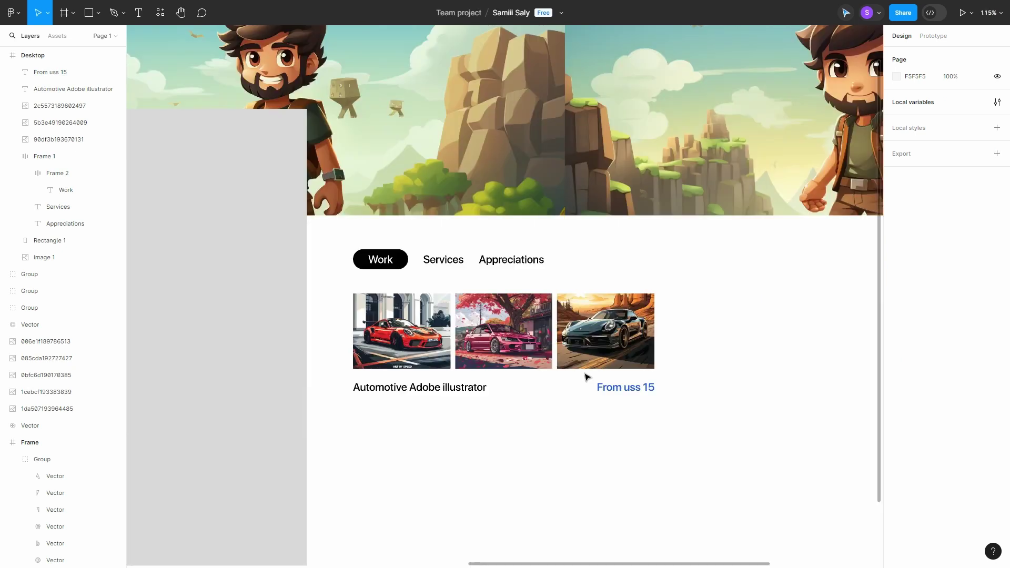
{"action": "scroll", "coordinate": [586, 377], "scroll_direction": "down", "scroll_amount": 2}
{"action": "left_click_drag", "start_coordinate": [403, 356], "coordinate": [530, 388]}
{"action": "left_click", "coordinate": [543, 388]}
{"action": "scroll", "coordinate": [543, 387], "scroll_direction": "down", "scroll_amount": 5}
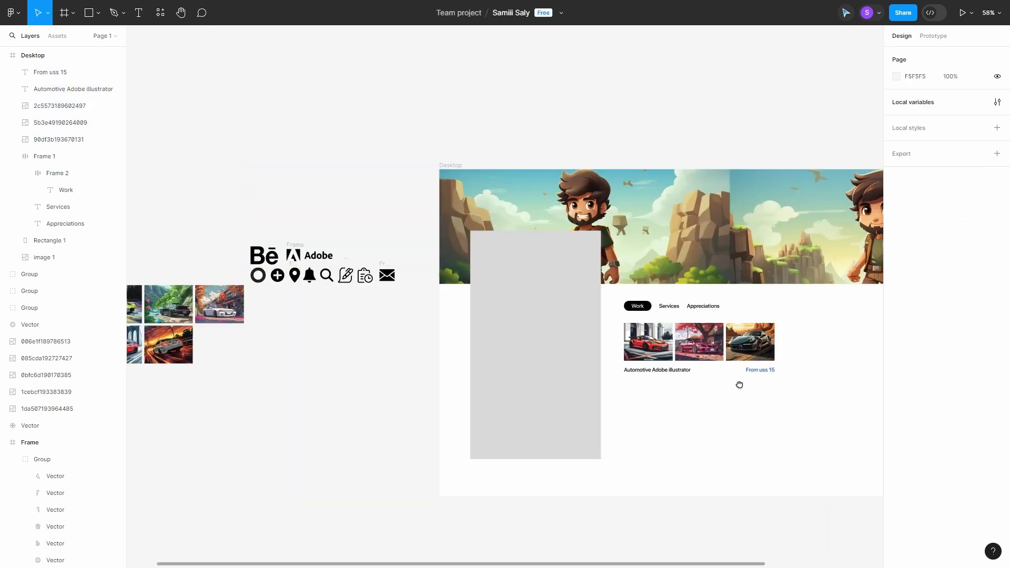
{"action": "left_click", "coordinate": [646, 342]}
{"action": "scroll", "coordinate": [247, 337], "scroll_direction": "left", "scroll_amount": 1}
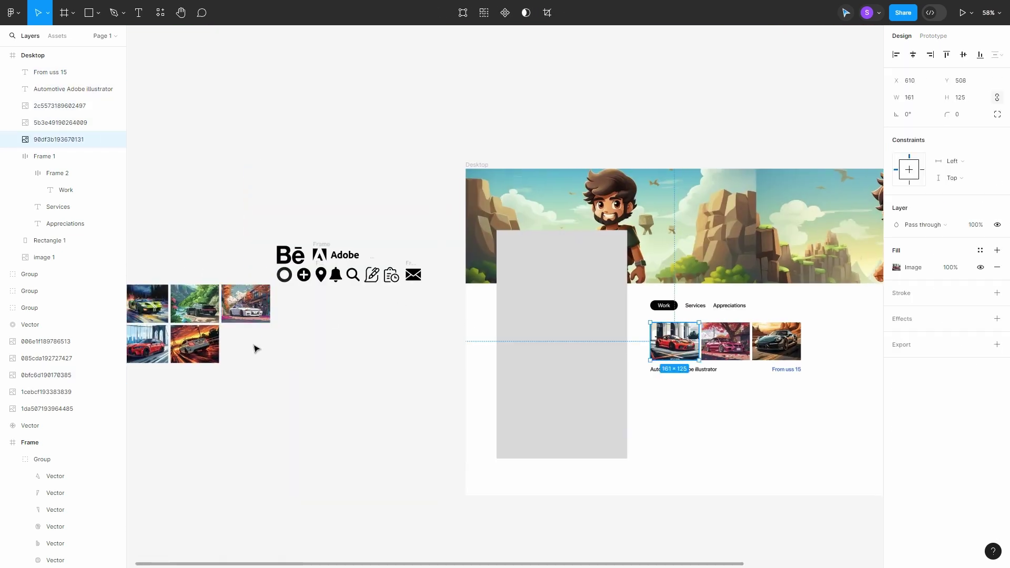
{"action": "left_click", "coordinate": [248, 314]}
{"action": "scroll", "coordinate": [277, 261], "scroll_direction": "left", "scroll_amount": 2}
{"action": "mouse_move", "coordinate": [275, 257]}
{"action": "left_mouse_down"}
{"action": "mouse_move", "coordinate": [191, 281]}
{"action": "mouse_move", "coordinate": [991, 346]}
{"action": "mouse_move", "coordinate": [661, 350]}
{"action": "left_mouse_up"}
{"action": "left_click", "coordinate": [643, 424]}
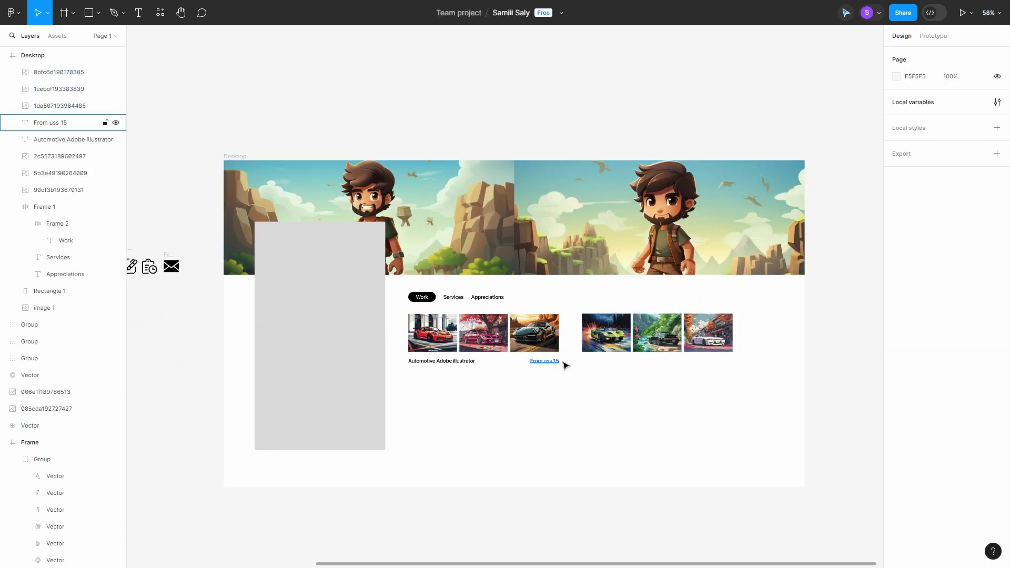
Copy both captions under the new images and duplicate that card further right.
{"action": "left_click", "coordinate": [558, 362]}
{"action": "left_click", "coordinate": [460, 361], "text": "shift"}
{"action": "left_click_drag", "start_coordinate": [460, 361], "coordinate": [639, 362]}
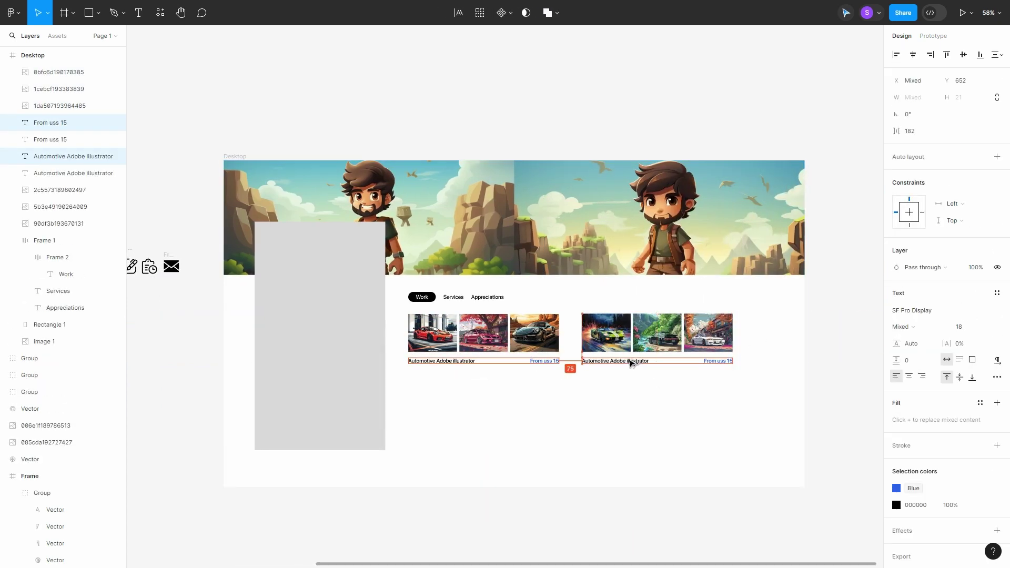
{"action": "left_click", "coordinate": [695, 399]}
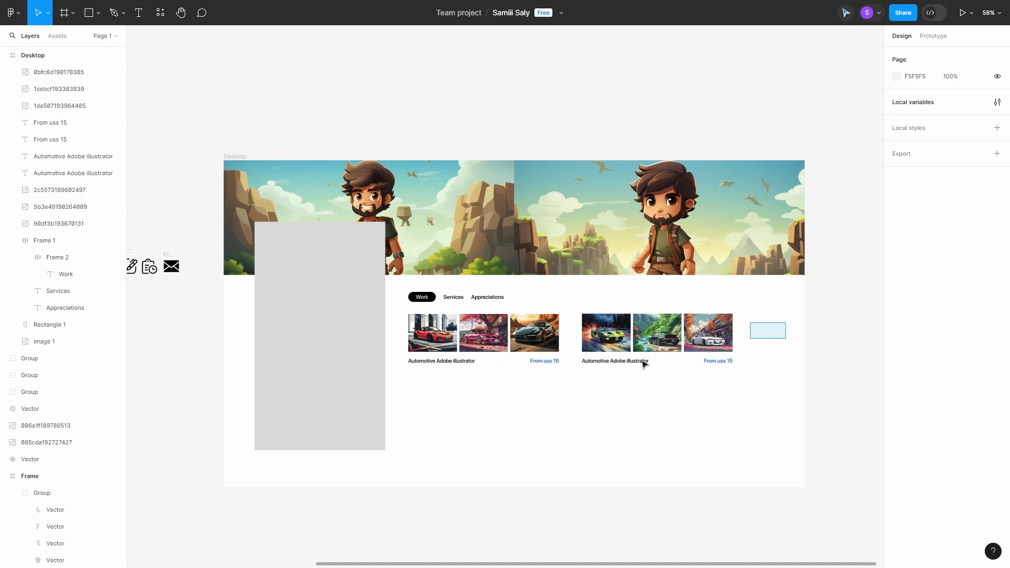
{"action": "mouse_move", "coordinate": [643, 364]}
{"action": "left_mouse_down"}
{"action": "mouse_move", "coordinate": [623, 342]}
{"action": "mouse_move", "coordinate": [743, 337]}
{"action": "left_mouse_up"}
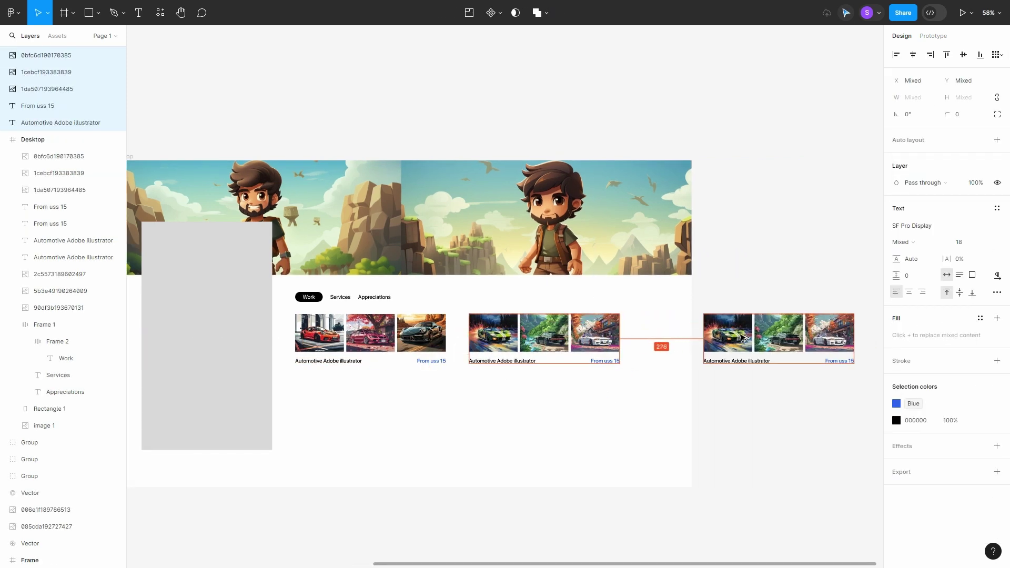
{"action": "scroll", "coordinate": [743, 337], "scroll_direction": "left", "scroll_amount": 5}
{"action": "scroll", "coordinate": [548, 356], "scroll_direction": "right", "scroll_amount": 6}
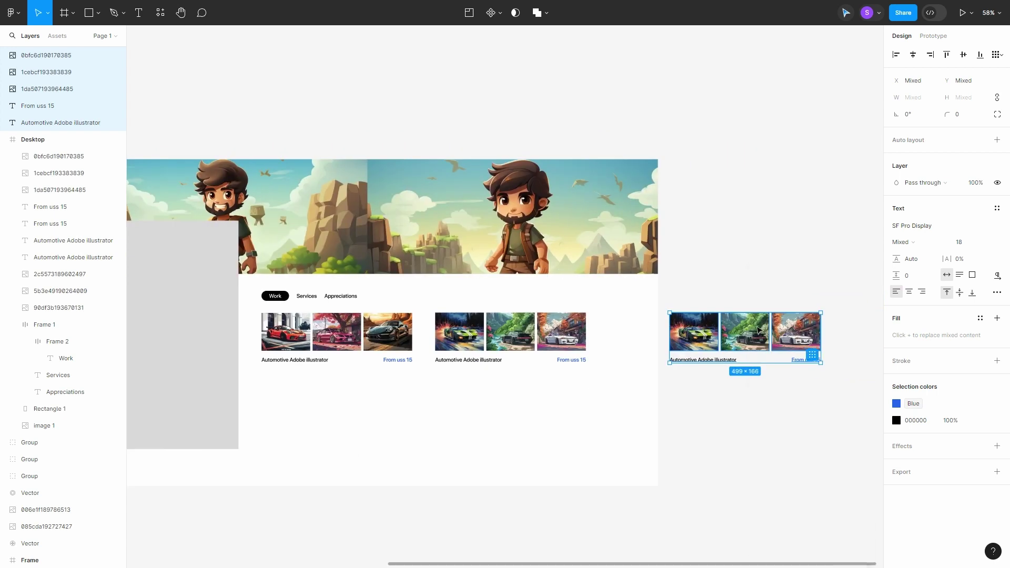
Group each of the three cards' images with their captions.
{"action": "right_click", "coordinate": [759, 330]}
{"action": "left_click", "coordinate": [778, 421]}
{"action": "left_click_drag", "start_coordinate": [620, 378], "coordinate": [579, 342]}
{"action": "right_click", "coordinate": [437, 336]}
{"action": "left_click", "coordinate": [473, 435]}
{"action": "left_click_drag", "start_coordinate": [417, 325], "coordinate": [293, 382]}
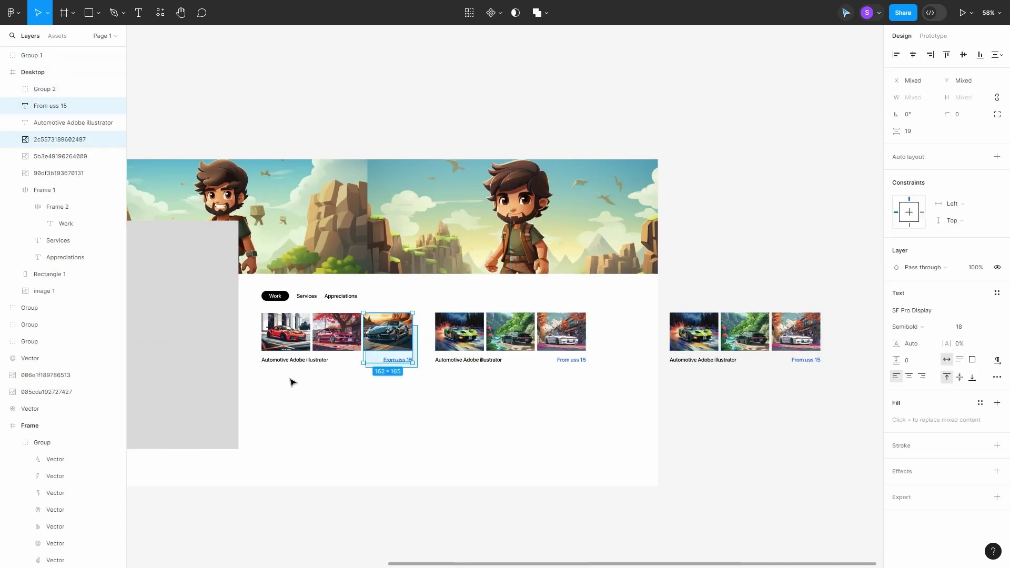
{"action": "right_click", "coordinate": [293, 382]}
{"action": "left_click", "coordinate": [358, 375]}
{"action": "left_click_drag", "start_coordinate": [798, 342], "coordinate": [729, 344]}
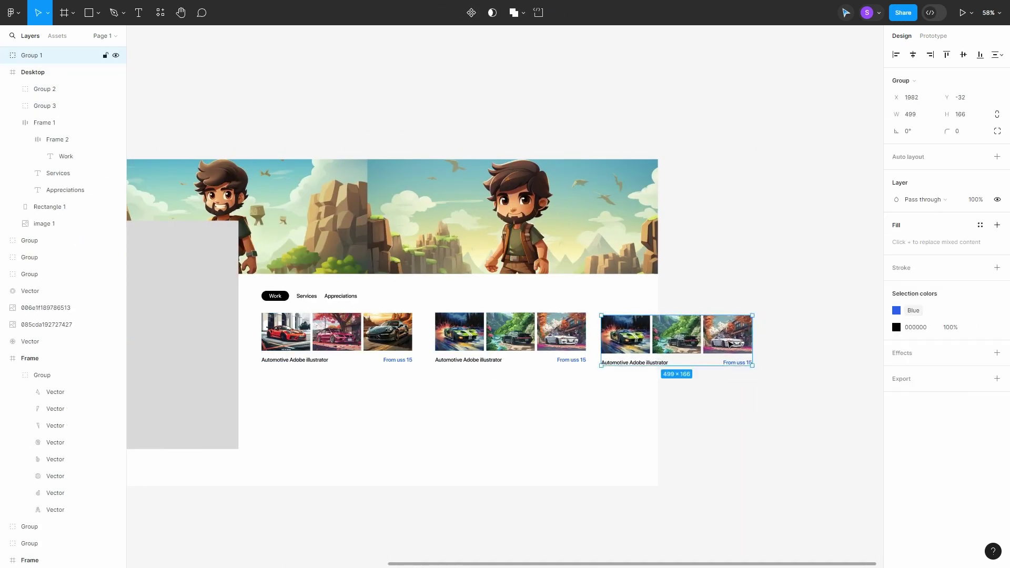
Undo the stray move and bring the third car group into the Desktop frame.
{"action": "key", "text": "ctrl+z"}
{"action": "key", "text": "ctrl+z"}
{"action": "key", "text": "ctrl+z"}
{"action": "key", "text": "ctrl+shift+z"}
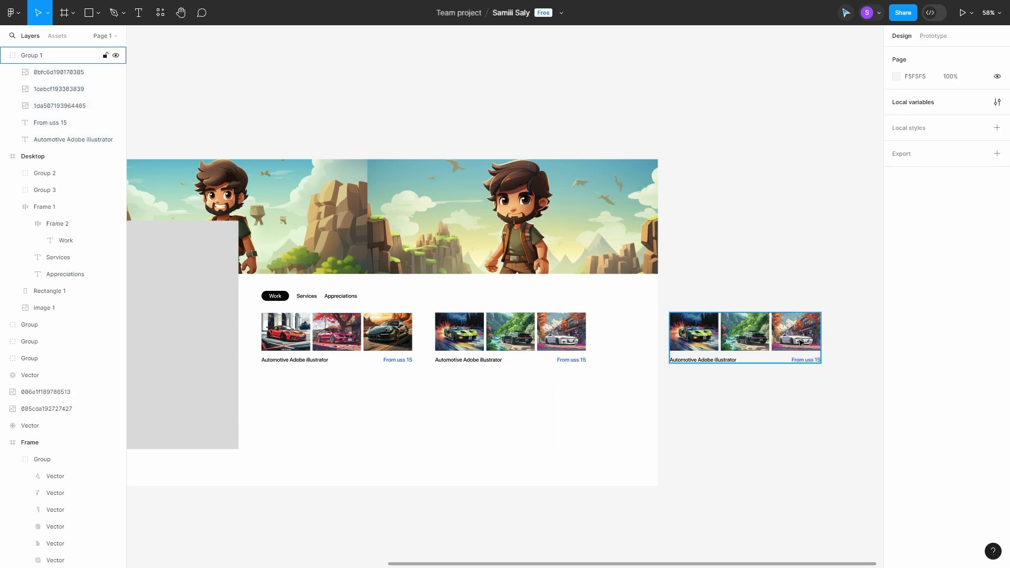
{"action": "left_click_drag", "start_coordinate": [799, 342], "coordinate": [554, 418]}
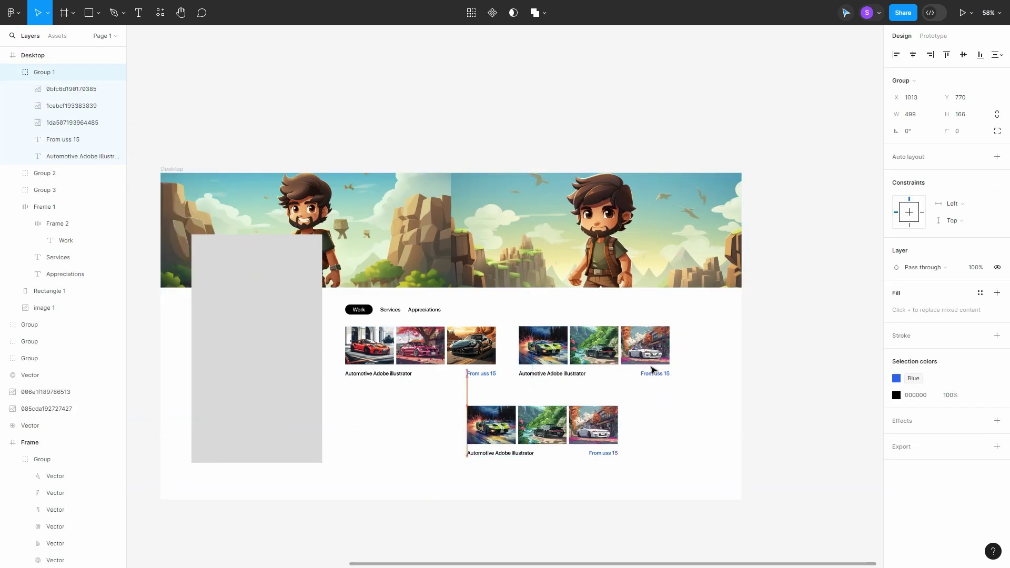
{"action": "left_click_drag", "start_coordinate": [652, 369], "coordinate": [765, 339]}
Distribute the three car groups 50 apart horizontally and scale them to fit the frame.
{"action": "left_click", "coordinate": [68, 173], "text": "shift"}
{"action": "left_click", "coordinate": [68, 190], "text": "shift"}
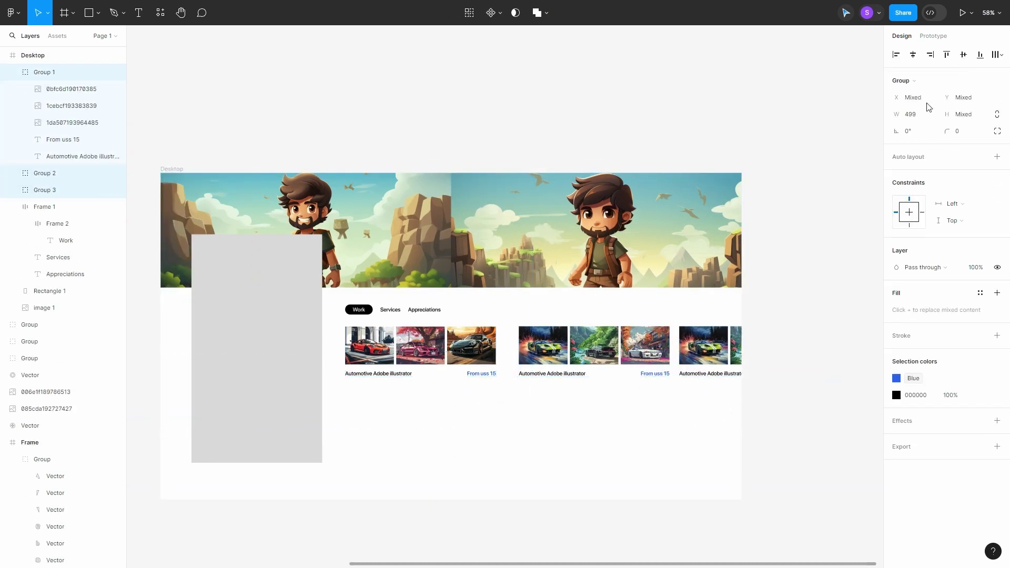
{"action": "left_click", "coordinate": [999, 55]}
{"action": "left_click", "coordinate": [942, 99]}
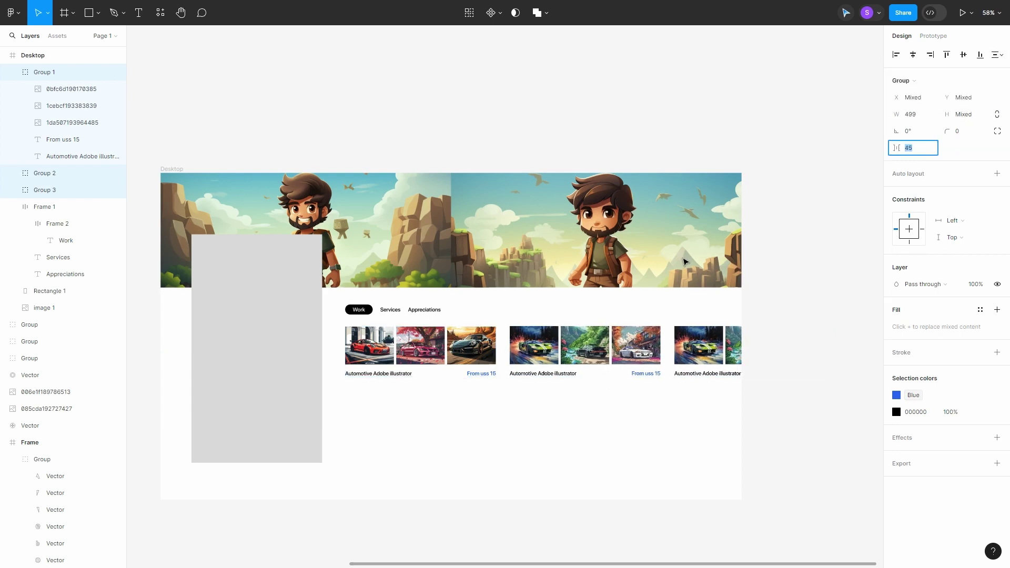
{"action": "key", "text": "Up"}
{"action": "key", "text": "Up"}
{"action": "key", "text": "Up"}
{"action": "key", "text": "Up"}
{"action": "key", "text": "Up"}
{"action": "key", "text": "Up"}
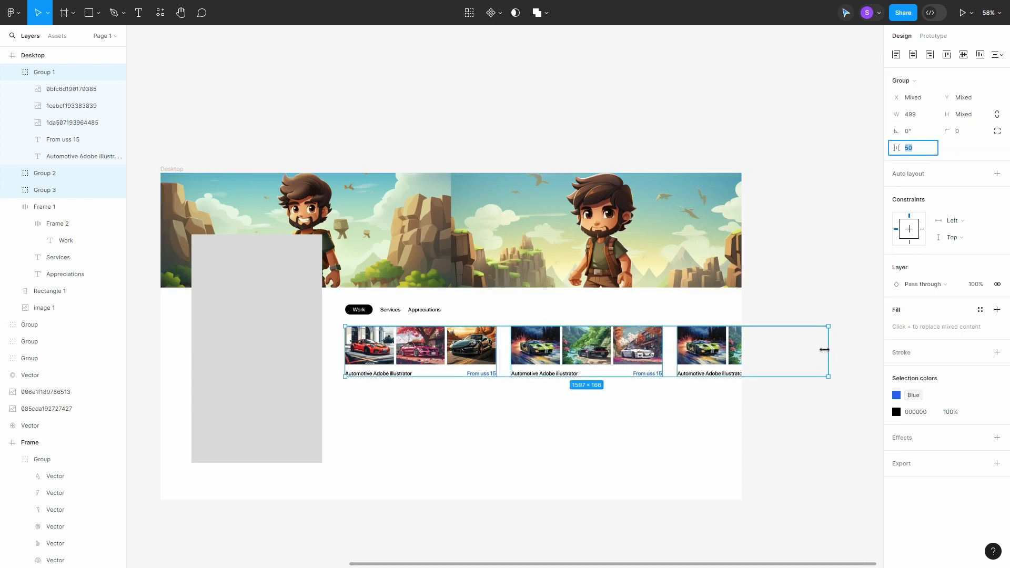
{"action": "left_click_drag", "start_coordinate": [824, 350], "coordinate": [725, 350]}
{"action": "left_click", "coordinate": [797, 322]}
Make the first car card group shorter.
{"action": "scroll", "coordinate": [796, 322], "scroll_direction": "left", "scroll_amount": 2}
{"action": "left_click_drag", "start_coordinate": [812, 333], "coordinate": [414, 399]}
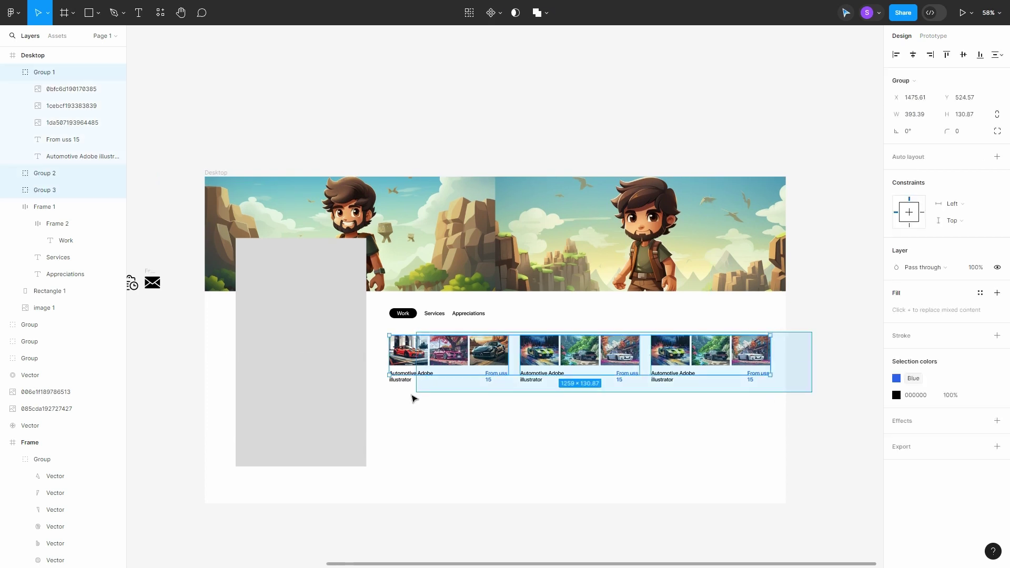
{"action": "left_click", "coordinate": [711, 379]}
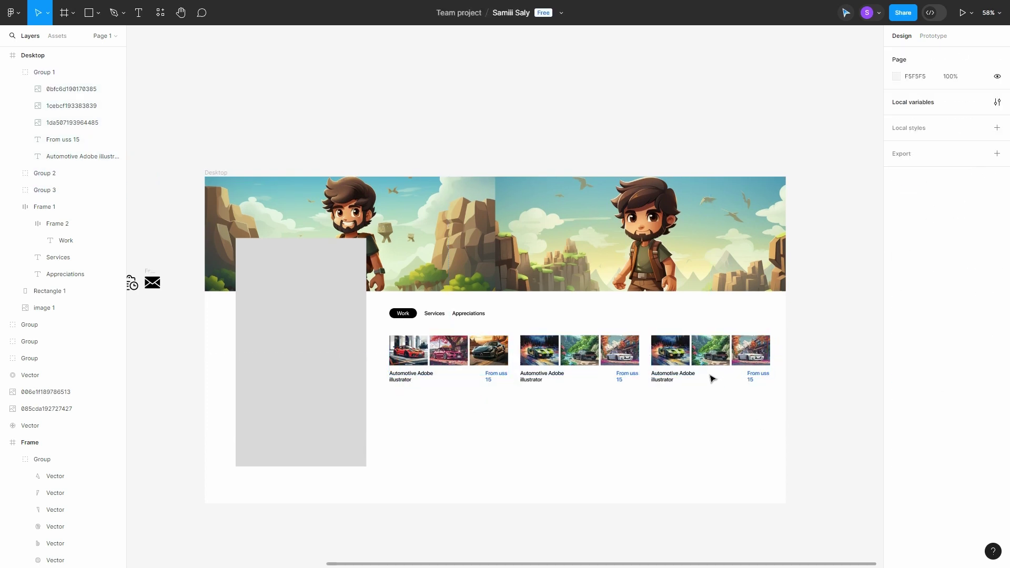
{"action": "scroll", "coordinate": [598, 398], "scroll_direction": "up", "scroll_amount": 5}
{"action": "scroll", "coordinate": [368, 358], "scroll_direction": "left", "scroll_amount": 2}
{"action": "left_click", "coordinate": [370, 358]}
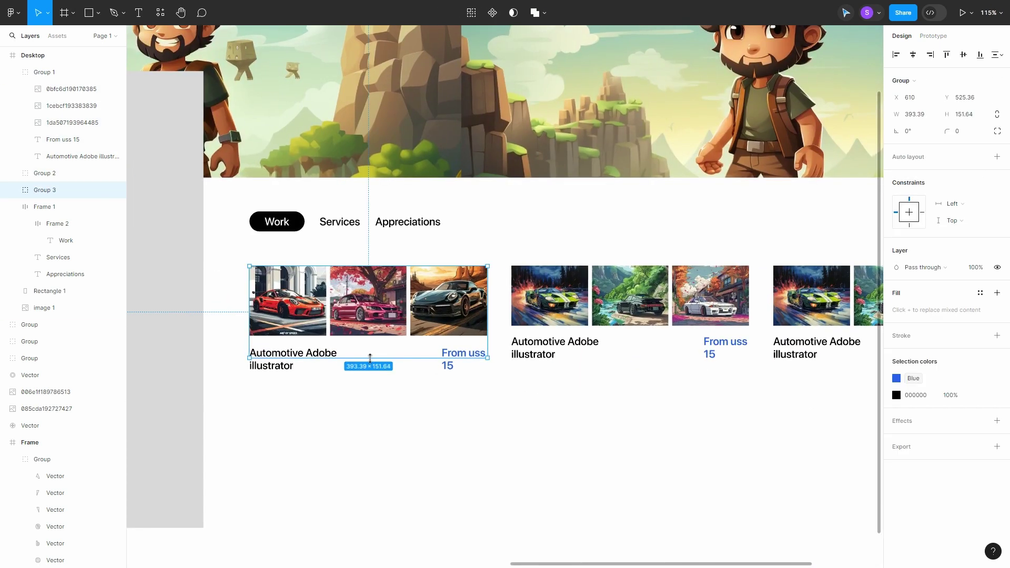
{"action": "left_click_drag", "start_coordinate": [370, 357], "coordinate": [370, 348]}
{"action": "left_click", "coordinate": [467, 380]}
{"action": "left_click", "coordinate": [265, 353]}
Widen the first card's title and From uss 15 price so each fits one line.
{"action": "double_click", "coordinate": [316, 343]}
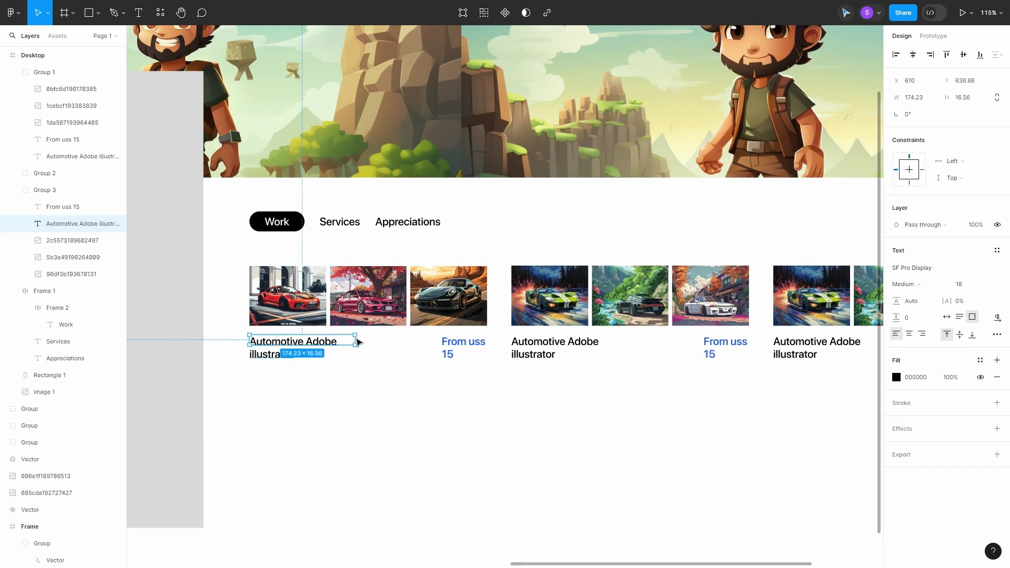
{"action": "double_click", "coordinate": [451, 345]}
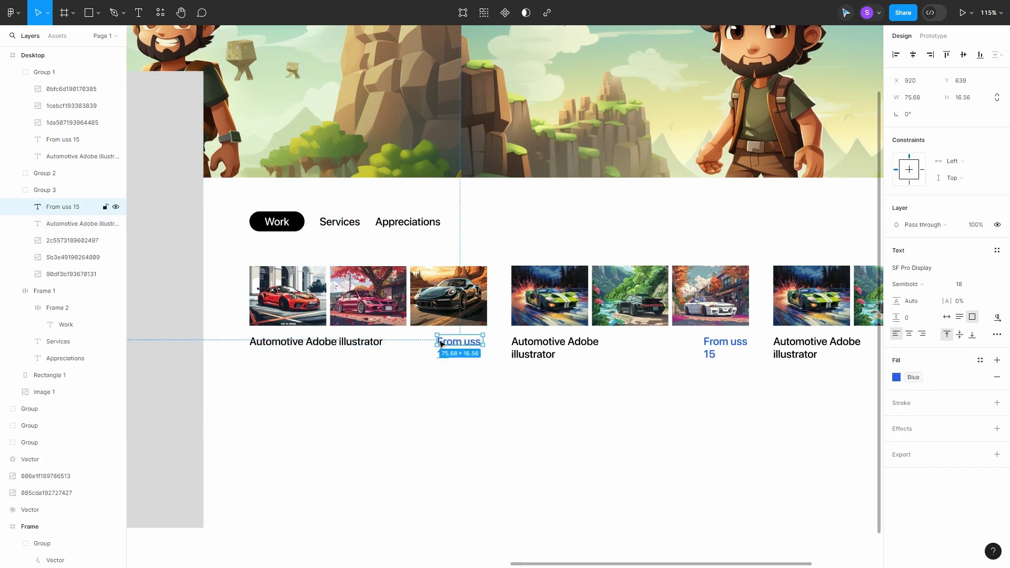
{"action": "left_click_drag", "start_coordinate": [441, 343], "coordinate": [972, 341]}
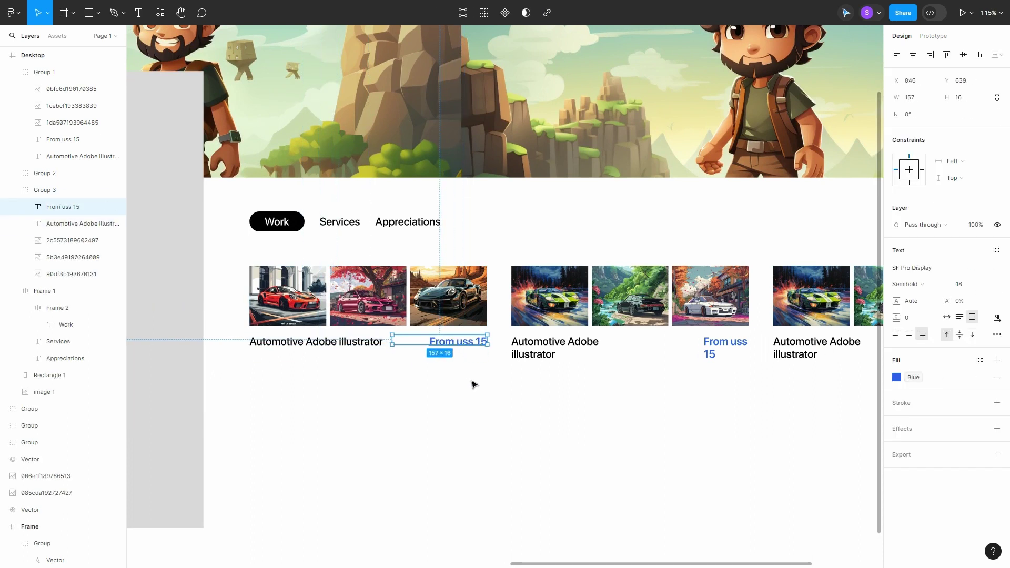
{"action": "scroll", "coordinate": [472, 385], "scroll_direction": "down", "scroll_amount": 2}
{"action": "scroll", "coordinate": [431, 363], "scroll_direction": "up", "scroll_amount": 2}
{"action": "scroll", "coordinate": [457, 324], "scroll_direction": "right", "scroll_amount": 3}
Adjust the second and third cards' title and price text the same way.
{"action": "left_click", "coordinate": [457, 321]}
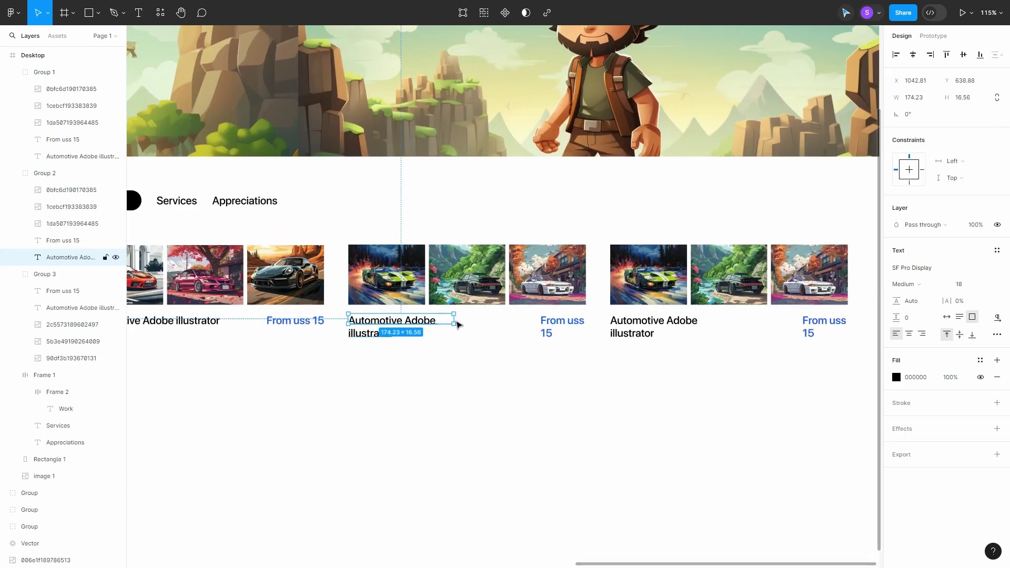
{"action": "left_click", "coordinate": [552, 319]}
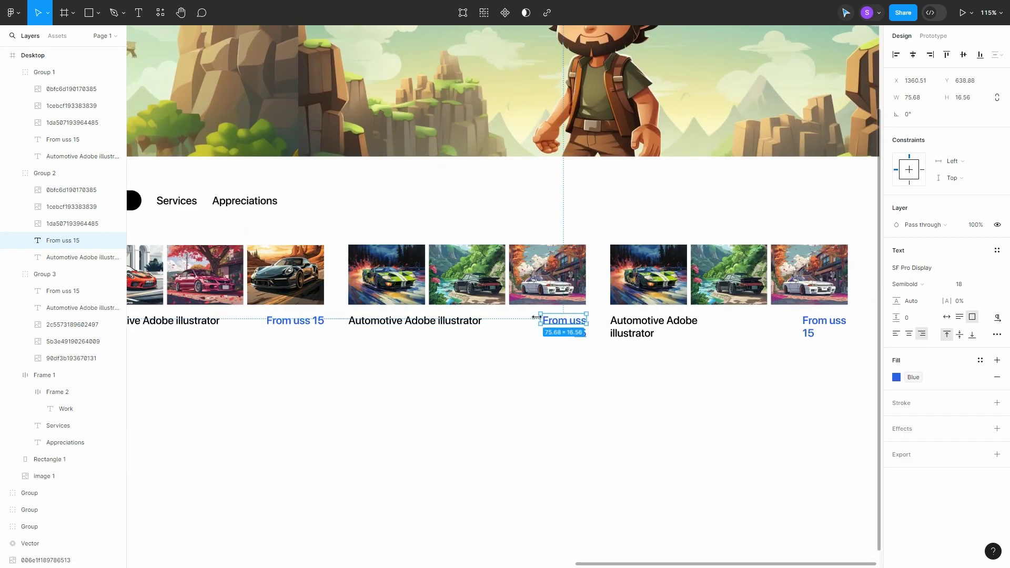
{"action": "scroll", "coordinate": [526, 341], "scroll_direction": "right", "scroll_amount": 3}
{"action": "left_click", "coordinate": [504, 336]}
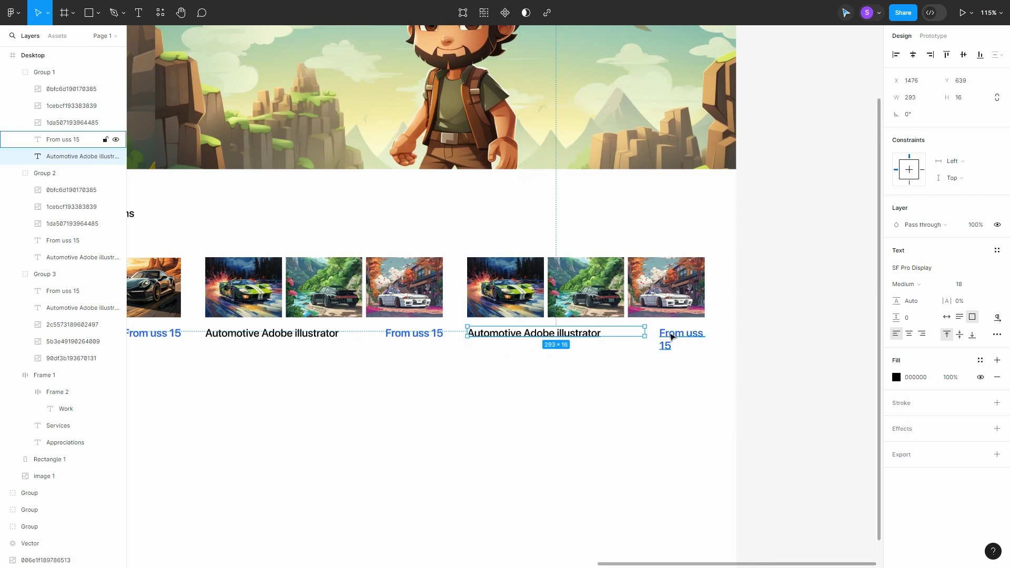
{"action": "left_click", "coordinate": [671, 336]}
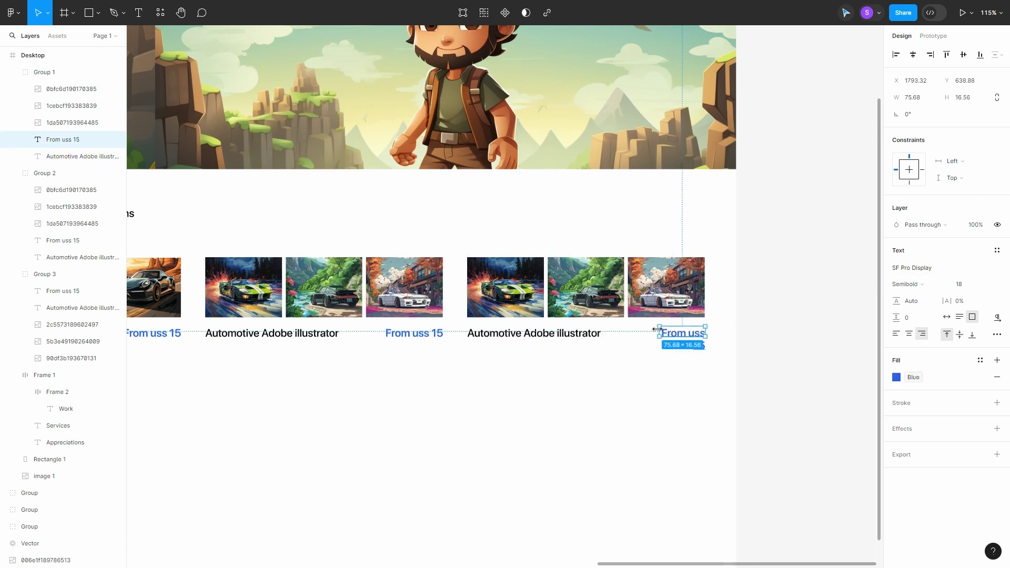
{"action": "left_click", "coordinate": [654, 349]}
Draw a 50×50 grey square beside the car cards.
{"action": "scroll", "coordinate": [534, 365], "scroll_direction": "up", "scroll_amount": 2}
{"action": "scroll", "coordinate": [473, 326], "scroll_direction": "right", "scroll_amount": 2}
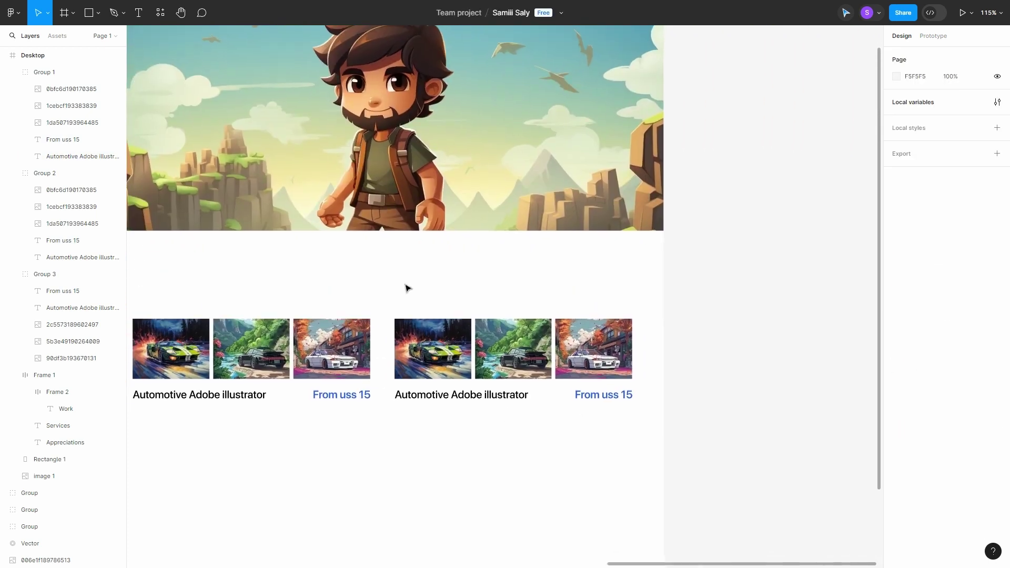
{"action": "scroll", "coordinate": [517, 271], "scroll_direction": "up", "scroll_amount": 2}
{"action": "scroll", "coordinate": [517, 272], "scroll_direction": "left", "scroll_amount": 1}
{"action": "key", "text": "r"}
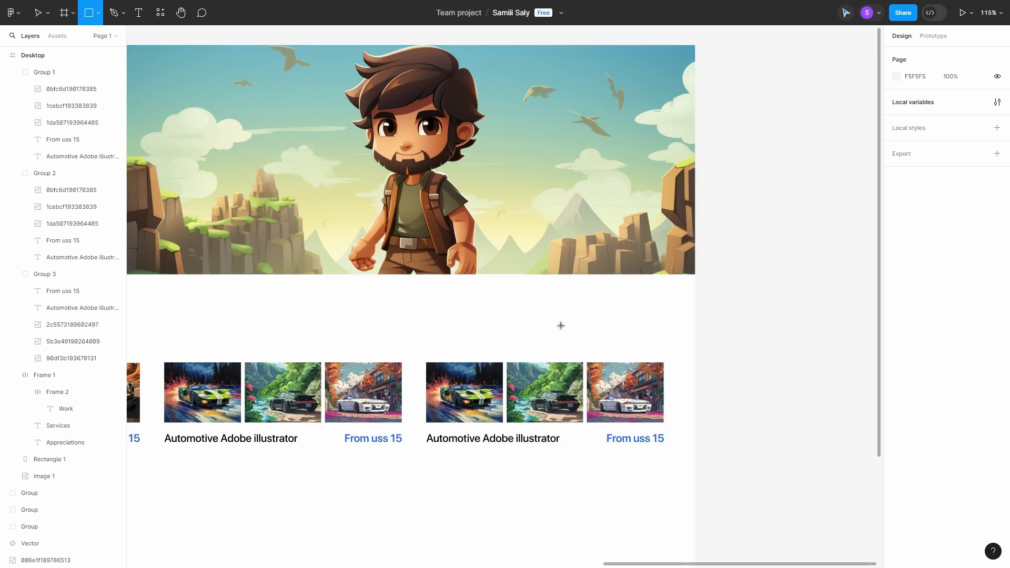
{"action": "left_click", "coordinate": [966, 99]}
{"action": "mouse_move", "coordinate": [558, 298]}
{"action": "left_mouse_down"}
{"action": "mouse_move", "coordinate": [609, 347]}
{"action": "mouse_move", "coordinate": [690, 387]}
{"action": "left_mouse_up"}
{"action": "type", "text": "50"}
{"action": "key", "text": "Return"}
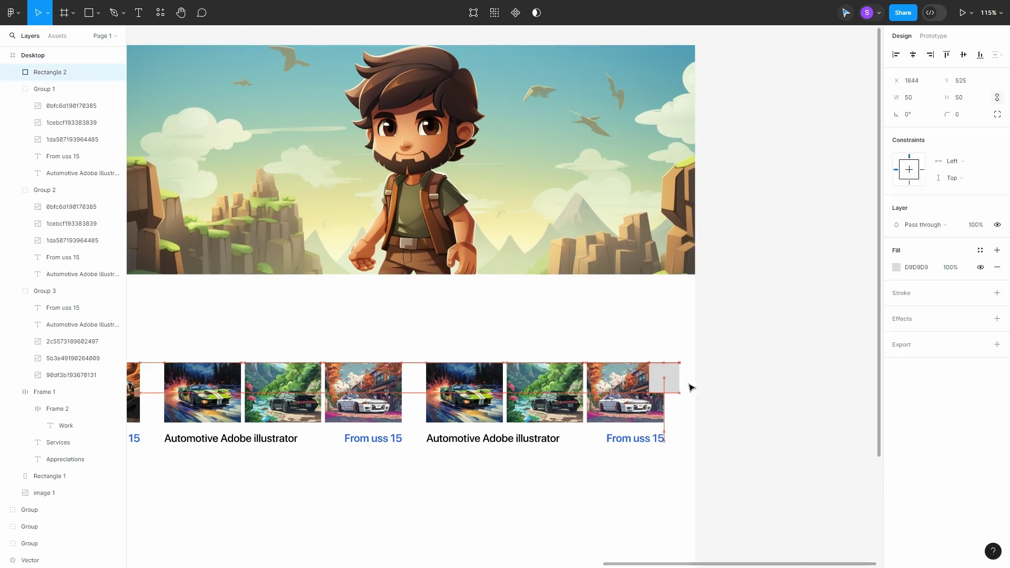
{"action": "key", "text": "Escape"}
Turn on rulers from Main menu > View > Rulers.
{"action": "left_click", "coordinate": [11, 12]}
{"action": "mouse_move", "coordinate": [33, 144]}
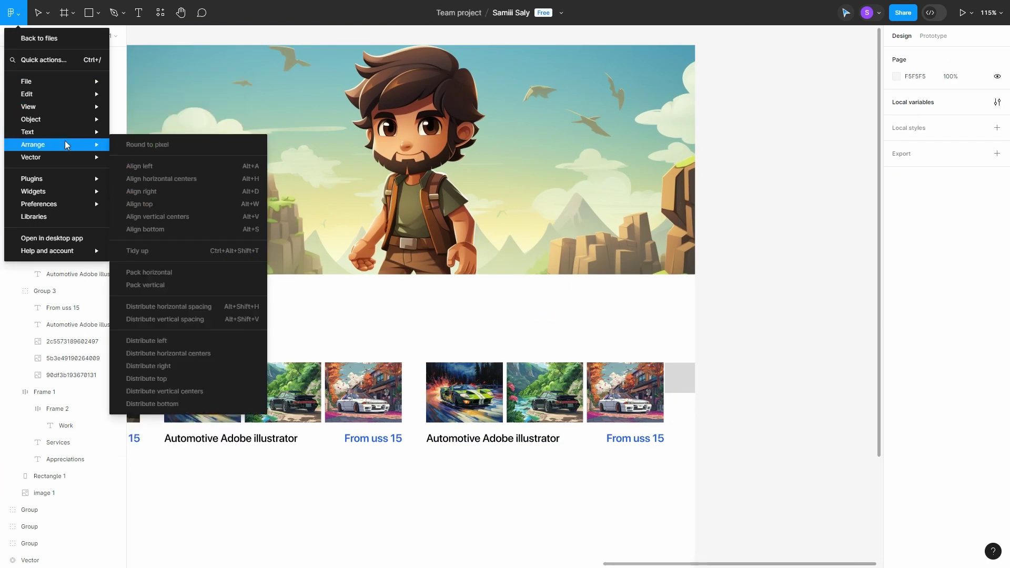
{"action": "left_click", "coordinate": [153, 131]}
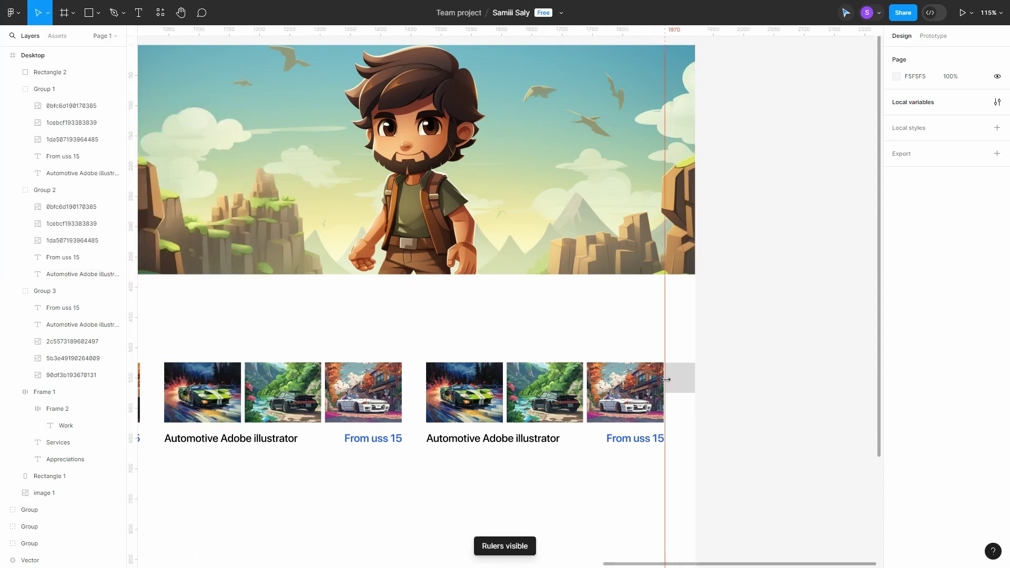
{"action": "scroll", "coordinate": [665, 379], "scroll_direction": "down", "scroll_amount": 3}
{"action": "scroll", "coordinate": [665, 379], "scroll_direction": "left", "scroll_amount": 2}
{"action": "left_click", "coordinate": [630, 347]}
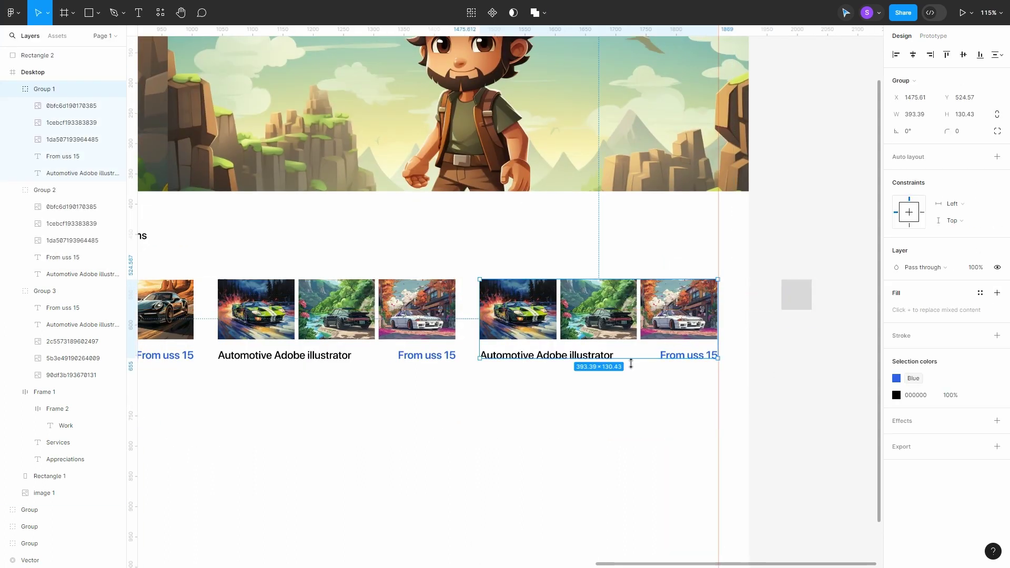
{"action": "scroll", "coordinate": [630, 364], "scroll_direction": "up", "scroll_amount": 5}
{"action": "scroll", "coordinate": [684, 368], "scroll_direction": "up", "scroll_amount": 3}
{"action": "key", "text": "Escape"}
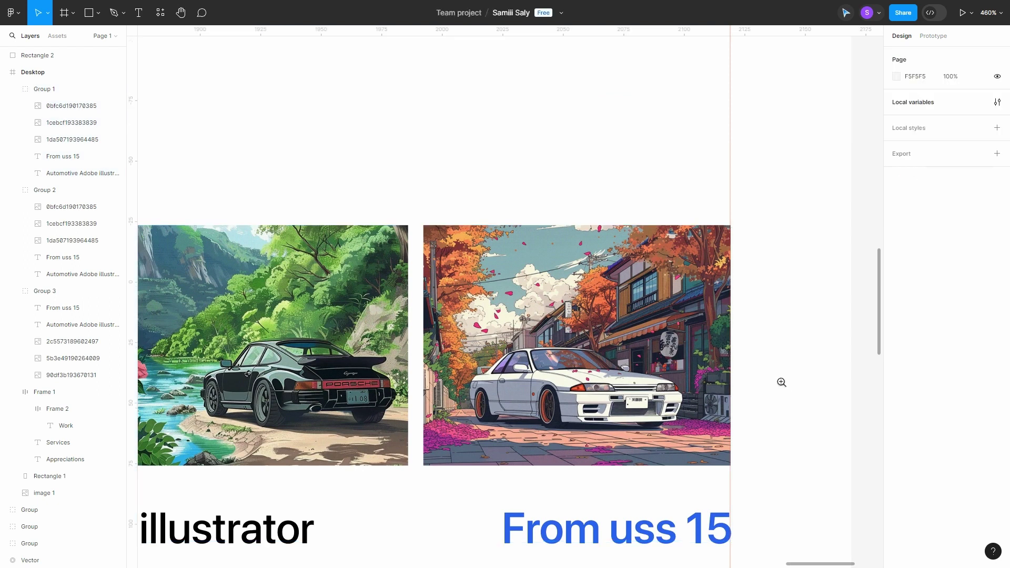
{"action": "scroll", "coordinate": [781, 382], "scroll_direction": "down", "scroll_amount": 5}
Position the grey square beside the first car card to measure the side margin.
{"action": "left_click", "coordinate": [705, 289]}
{"action": "scroll", "coordinate": [705, 288], "scroll_direction": "up", "scroll_amount": 2}
{"action": "mouse_move", "coordinate": [797, 396]}
{"action": "left_mouse_down"}
{"action": "mouse_move", "coordinate": [279, 273]}
{"action": "mouse_move", "coordinate": [304, 294]}
{"action": "left_mouse_up"}
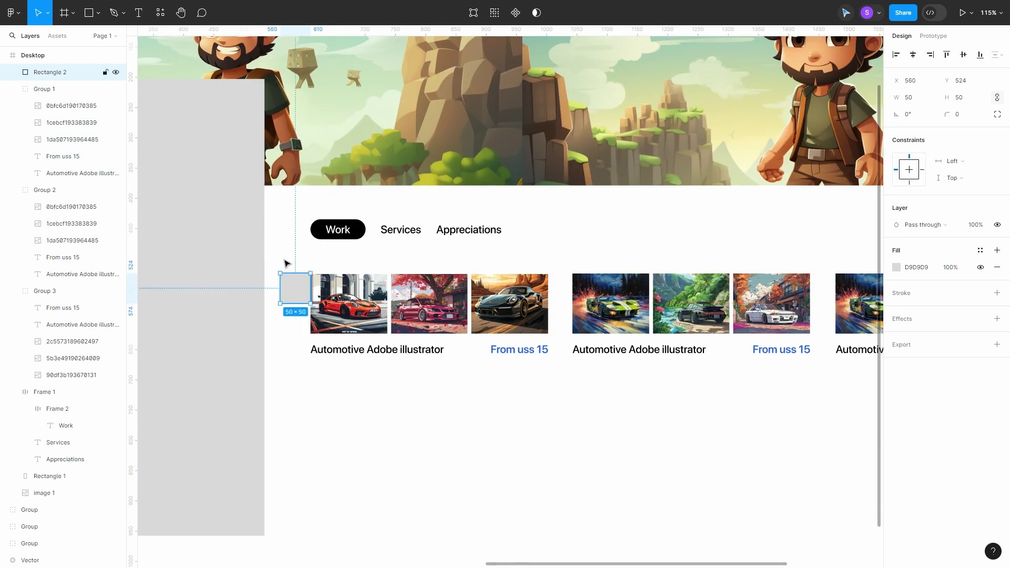
{"action": "key", "text": "Escape"}
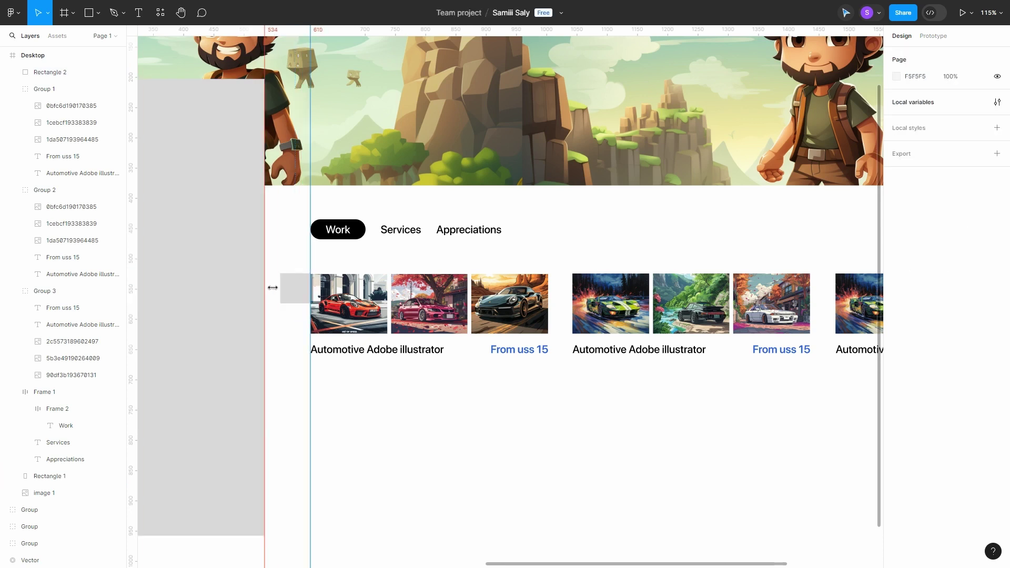
{"action": "left_click", "coordinate": [314, 309]}
{"action": "scroll", "coordinate": [314, 309], "scroll_direction": "down", "scroll_amount": 5}
{"action": "left_click_drag", "start_coordinate": [716, 291], "coordinate": [244, 272]}
{"action": "scroll", "coordinate": [568, 338], "scroll_direction": "up", "scroll_amount": 3}
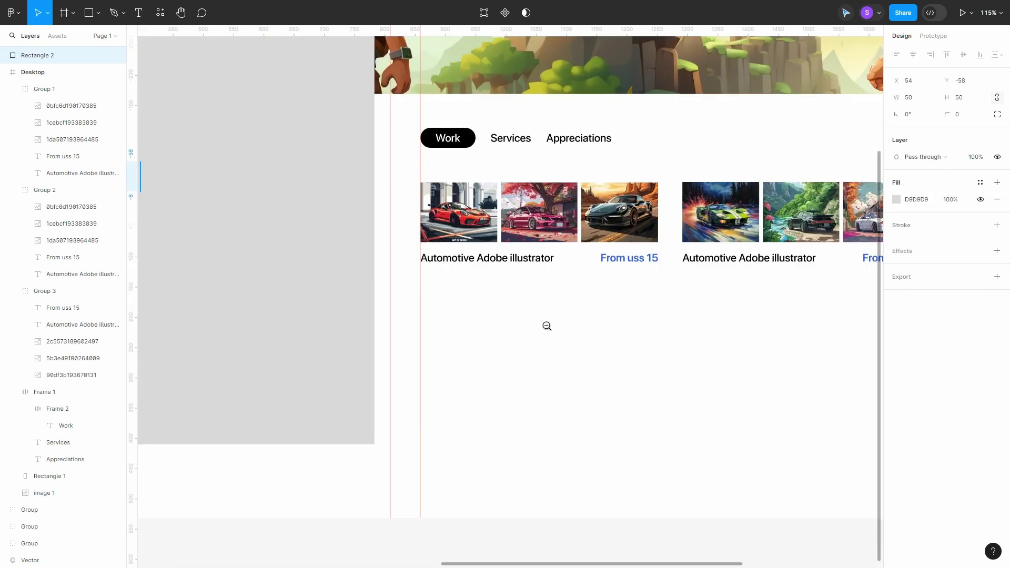
{"action": "scroll", "coordinate": [513, 325], "scroll_direction": "down", "scroll_amount": 5}
{"action": "key", "text": "Escape"}
{"action": "key", "text": "Escape"}
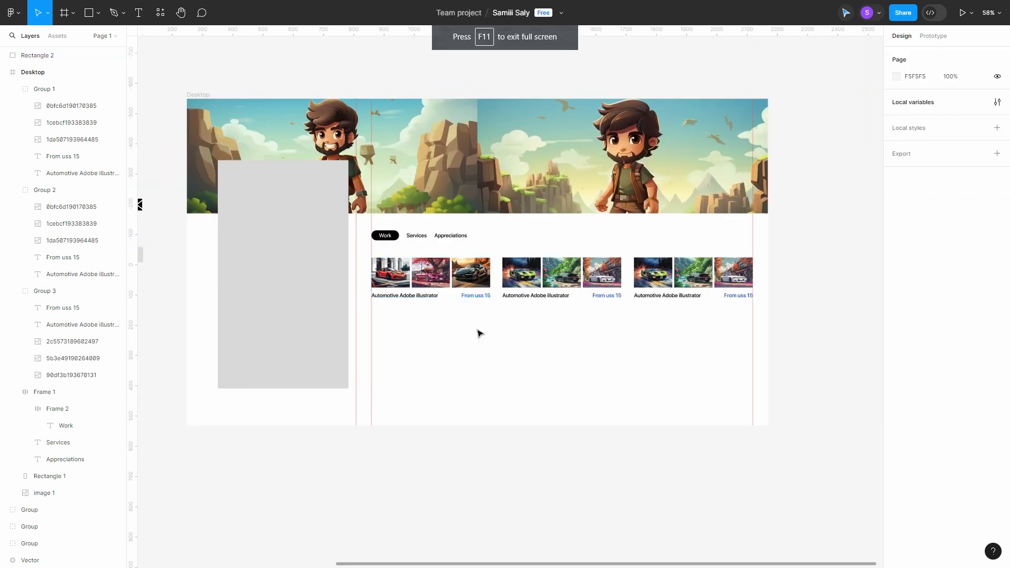
{"action": "left_click_drag", "start_coordinate": [397, 254], "coordinate": [429, 263]}
{"action": "scroll", "coordinate": [380, 258], "scroll_direction": "down", "scroll_amount": 10}
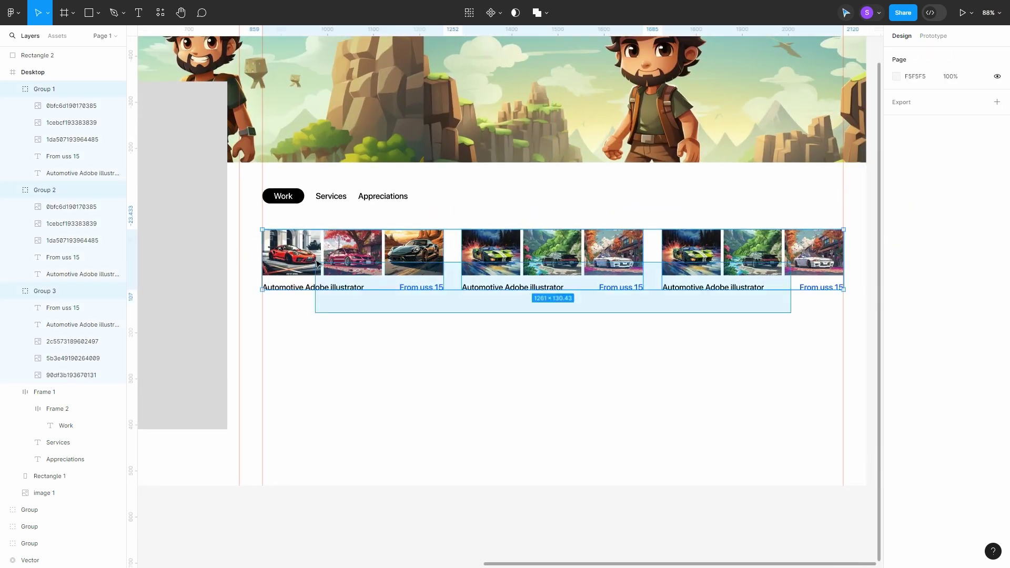
Duplicate the nav bar below the car cards and relabel it Projects, Free and Pay.
{"action": "left_click_drag", "start_coordinate": [329, 205], "coordinate": [327, 347]}
{"action": "double_click", "coordinate": [288, 339]}
{"action": "type", "text": "Projects"}
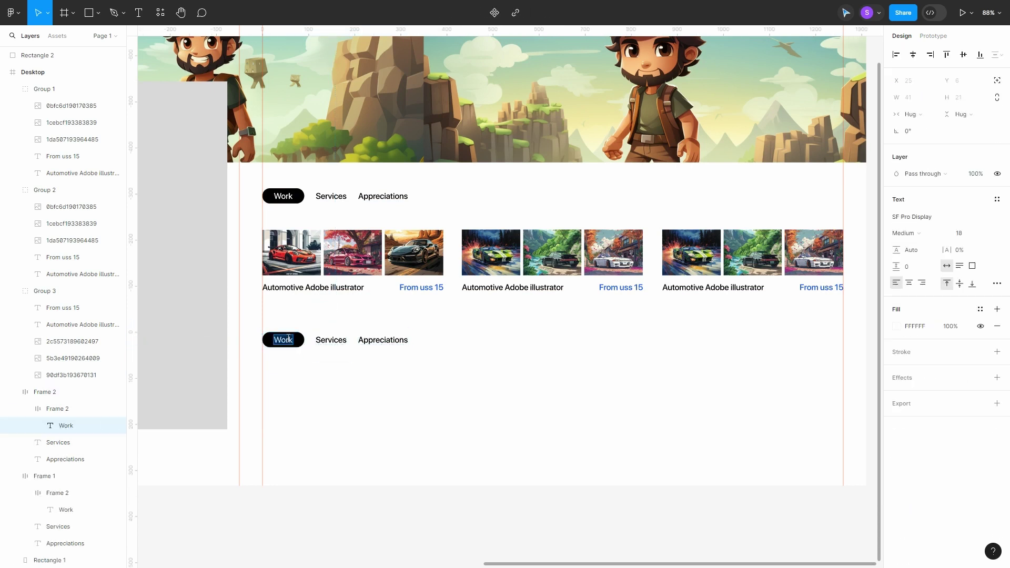
{"action": "double_click", "coordinate": [338, 340]}
{"action": "type", "text": "Free"}
{"action": "double_click", "coordinate": [389, 339]}
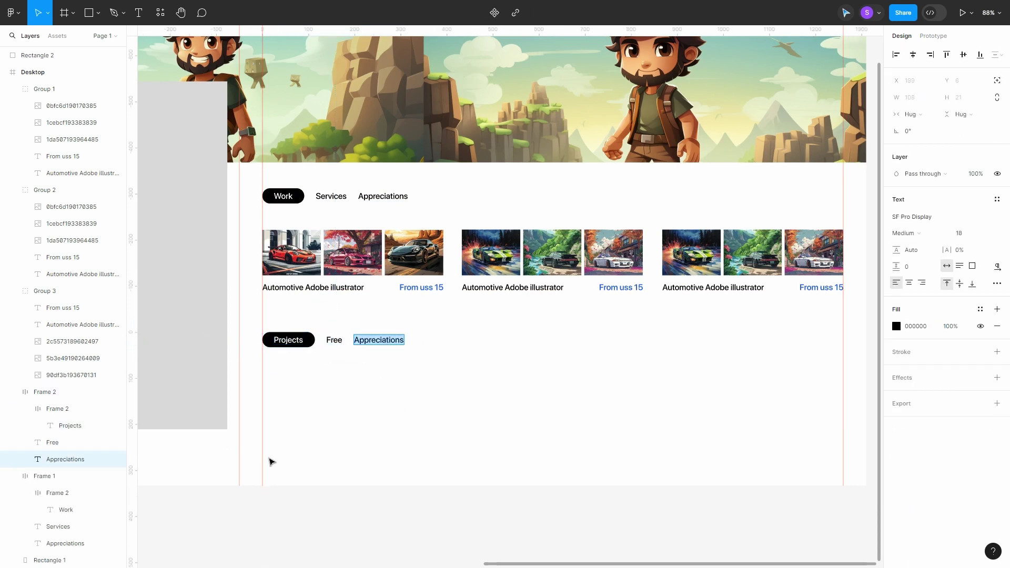
{"action": "type", "text": "Pay"}
{"action": "left_click", "coordinate": [422, 426]}
Scroll down and marquee-select both loose car images together.
{"action": "scroll", "coordinate": [422, 426], "scroll_direction": "down", "scroll_amount": 2}
{"action": "scroll", "coordinate": [394, 402], "scroll_direction": "down", "scroll_amount": 1}
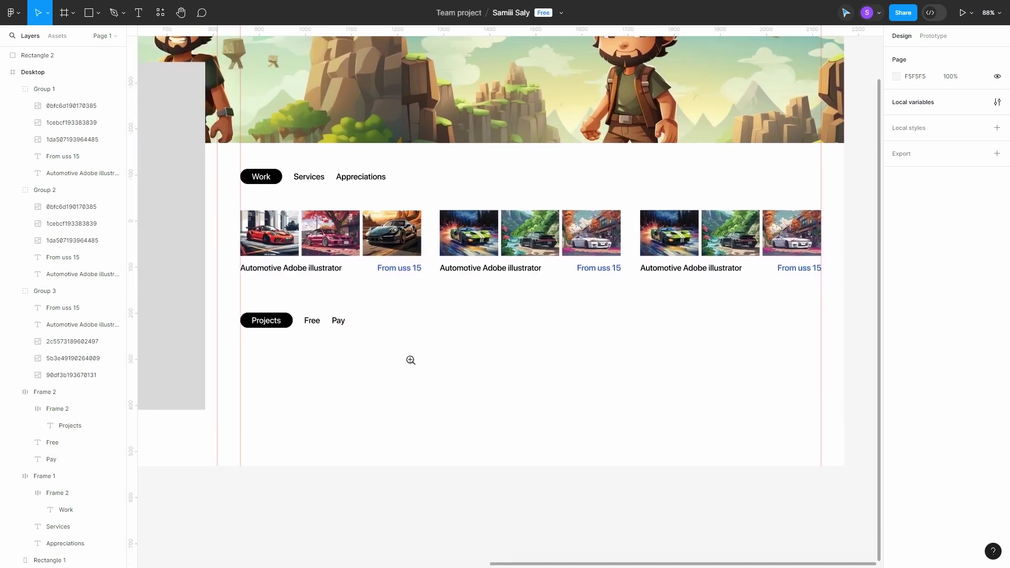
{"action": "scroll", "coordinate": [408, 360], "scroll_direction": "down", "scroll_amount": 5}
{"action": "left_click_drag", "start_coordinate": [289, 310], "coordinate": [181, 287]}
Put the orange car left of the red car, then move both into Desktop under Projects.
{"action": "left_click_drag", "start_coordinate": [241, 304], "coordinate": [203, 303]}
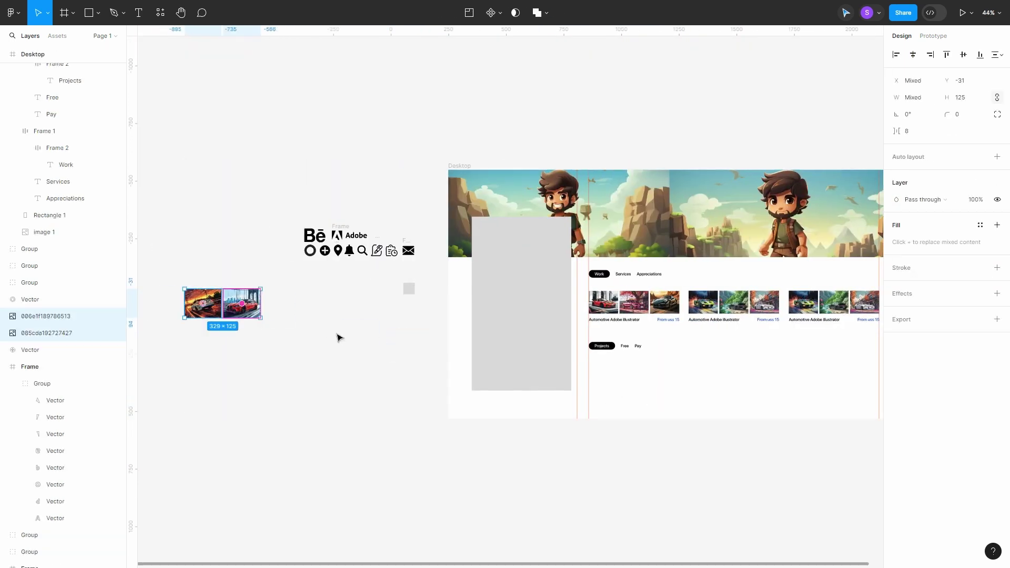
{"action": "key", "text": "ctrl+x"}
{"action": "scroll", "coordinate": [563, 417], "scroll_direction": "right", "scroll_amount": 4}
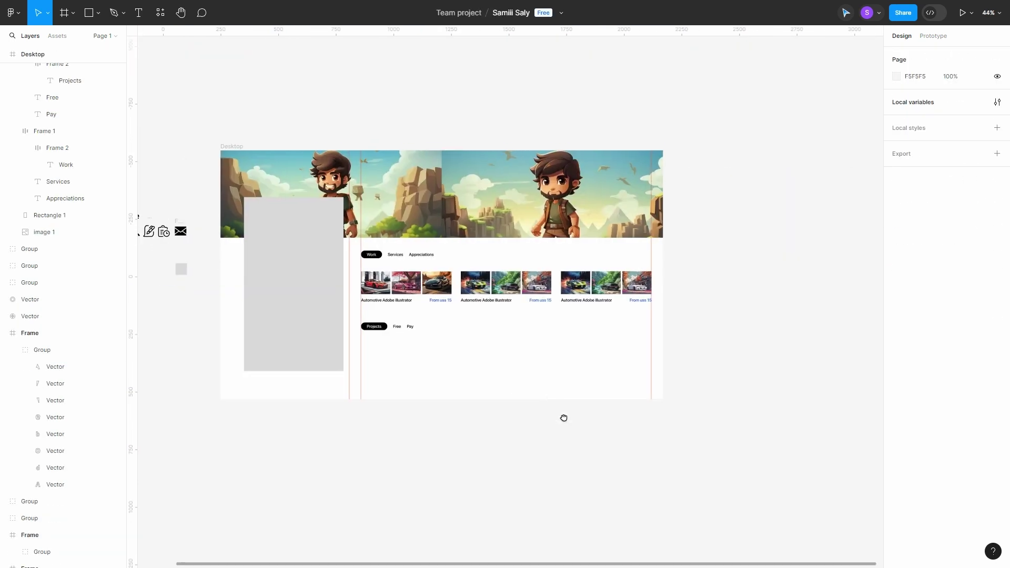
{"action": "left_click", "coordinate": [563, 417]}
{"action": "key", "text": "ctrl+v"}
{"action": "left_click_drag", "start_coordinate": [479, 315], "coordinate": [521, 372]}
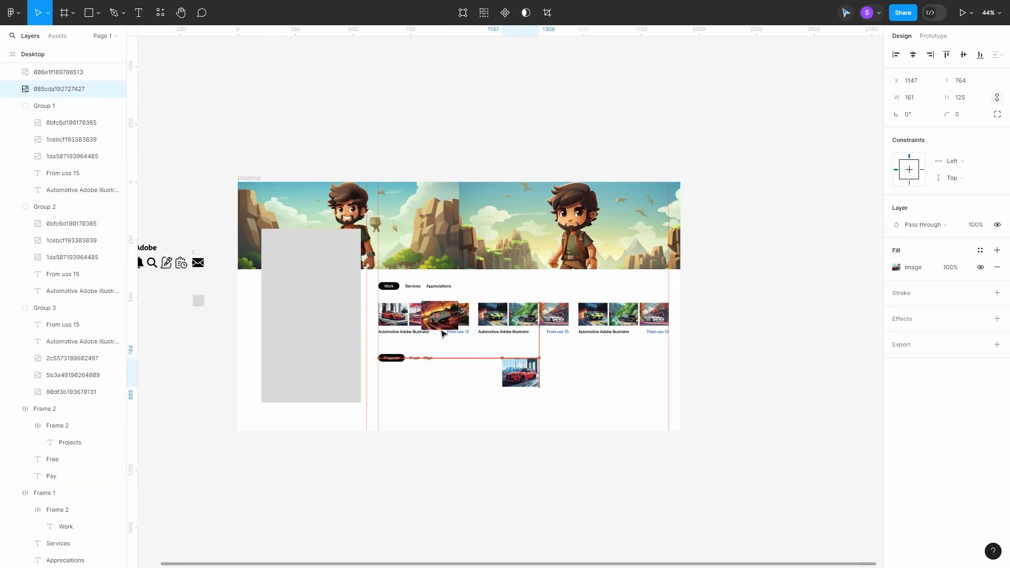
{"action": "left_click_drag", "start_coordinate": [439, 315], "coordinate": [469, 394]}
{"action": "left_click", "coordinate": [565, 386]}
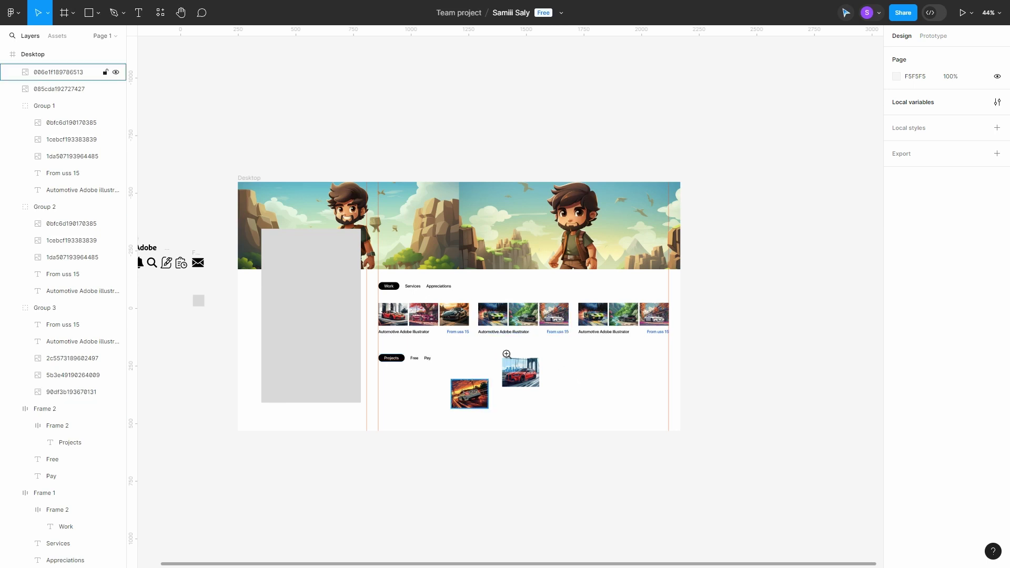
Copy the Porsche card image and place the copy right of the red car.
{"action": "scroll", "coordinate": [507, 353], "scroll_direction": "up", "scroll_amount": 5}
{"action": "scroll", "coordinate": [498, 368], "scroll_direction": "up", "scroll_amount": 5}
{"action": "scroll", "coordinate": [501, 334], "scroll_direction": "down", "scroll_amount": 3}
{"action": "scroll", "coordinate": [494, 324], "scroll_direction": "down", "scroll_amount": 1}
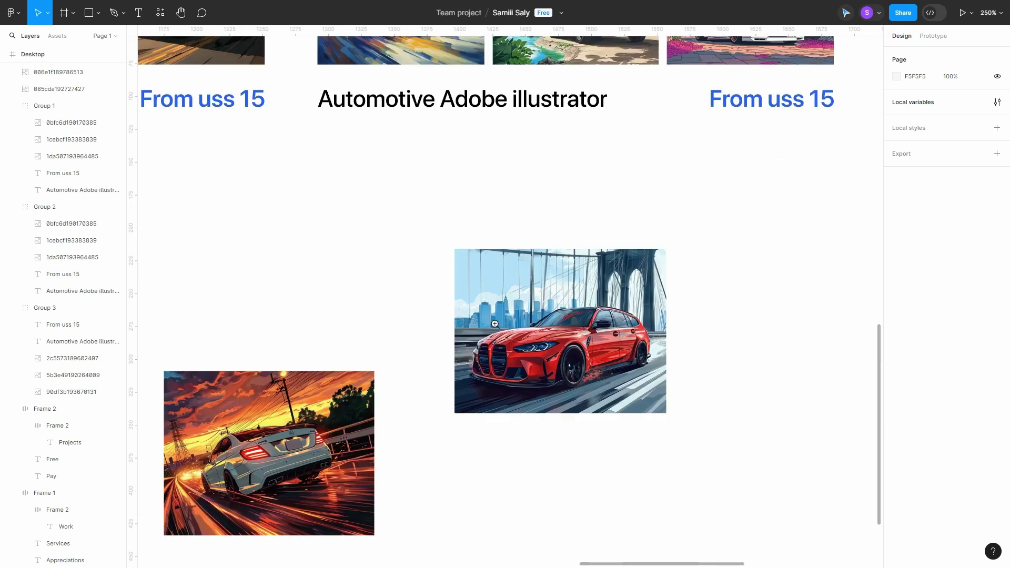
{"action": "scroll", "coordinate": [494, 324], "scroll_direction": "down", "scroll_amount": 3}
{"action": "left_click", "coordinate": [362, 170]}
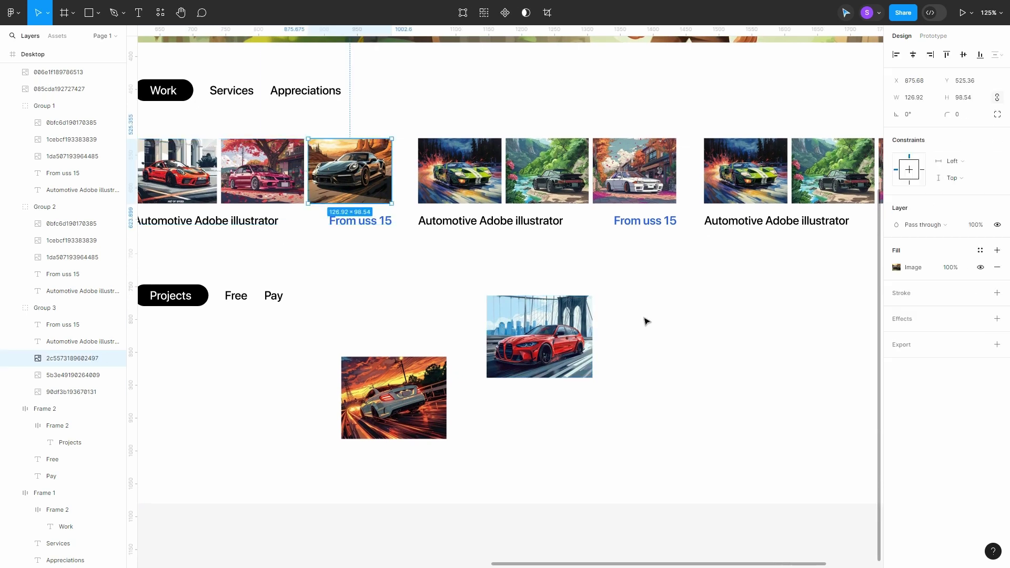
{"action": "key", "text": "ctrl+c"}
{"action": "key", "text": "ctrl+v"}
{"action": "left_click_drag", "start_coordinate": [362, 169], "coordinate": [675, 376]}
{"action": "key", "text": "Escape"}
Move the sunset car image directly under Projects and enlarge it to about 385×250.
{"action": "scroll", "coordinate": [541, 359], "scroll_direction": "left", "scroll_amount": 3}
{"action": "left_click_drag", "start_coordinate": [540, 359], "coordinate": [333, 320]}
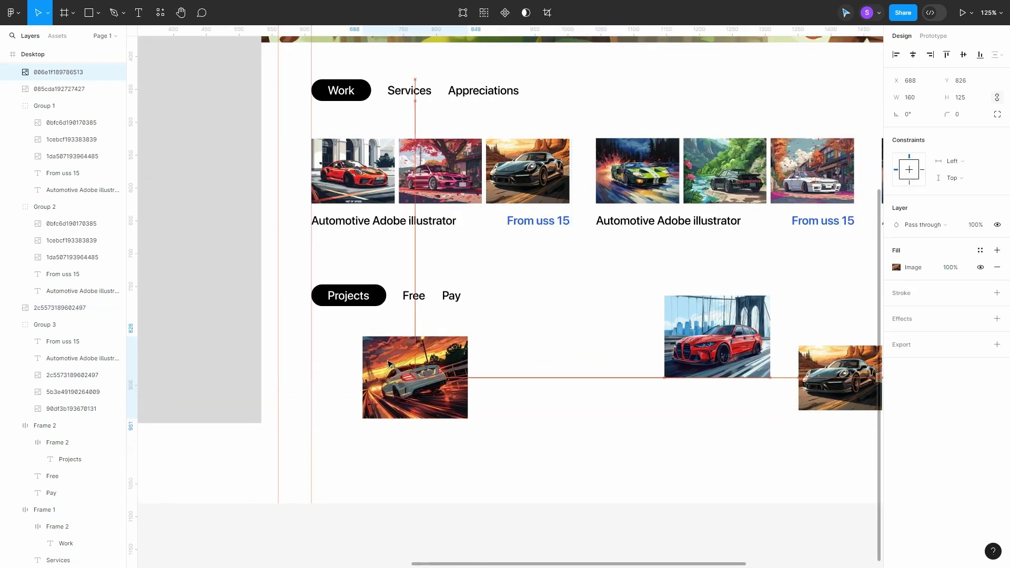
{"action": "scroll", "coordinate": [420, 400], "scroll_direction": "right", "scroll_amount": 2}
{"action": "left_click_drag", "start_coordinate": [377, 401], "coordinate": [518, 481]}
Resize the red BMW image to 250 px tall and place it beside the sunset image.
{"action": "scroll", "coordinate": [868, 279], "scroll_direction": "right", "scroll_amount": 3}
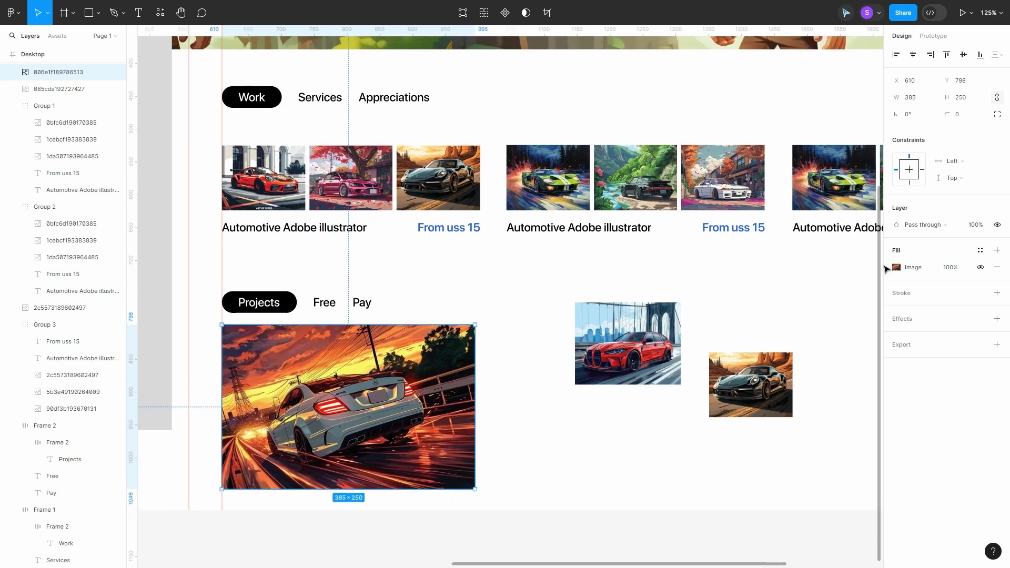
{"action": "left_click", "coordinate": [627, 344]}
{"action": "type", "text": "385"}
{"action": "left_click", "coordinate": [960, 97]}
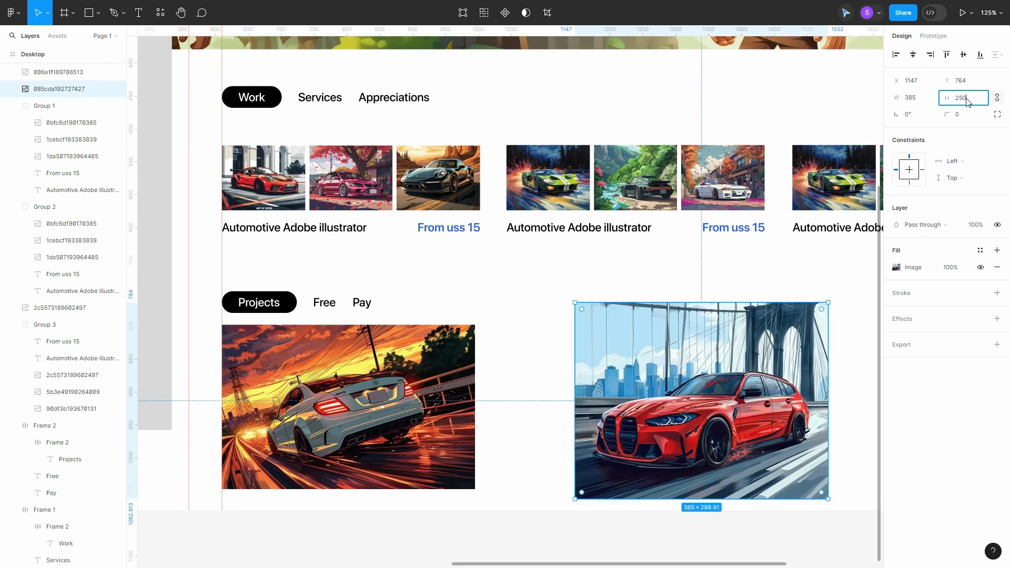
{"action": "type", "text": "250"}
{"action": "scroll", "coordinate": [578, 368], "scroll_direction": "right", "scroll_amount": 3}
{"action": "left_click_drag", "start_coordinate": [557, 395], "coordinate": [496, 395]}
Resize the Porsche copy to 250 px tall and line it up beside the BMW.
{"action": "left_click", "coordinate": [683, 392]}
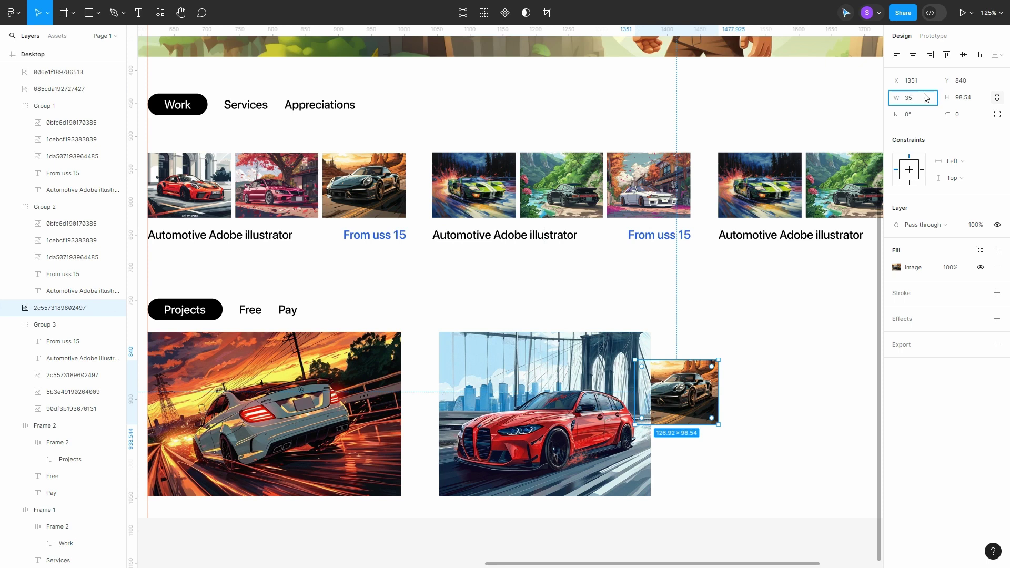
{"action": "key", "text": "Return"}
{"action": "left_click", "coordinate": [960, 97]}
{"action": "type", "text": "250"}
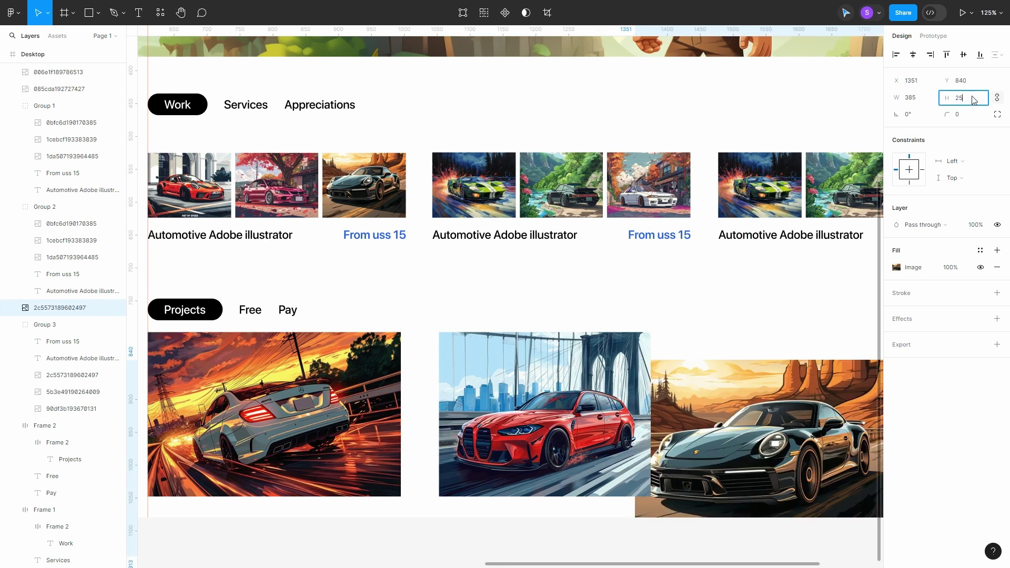
{"action": "left_click_drag", "start_coordinate": [740, 394], "coordinate": [794, 366]}
{"action": "scroll", "coordinate": [436, 371], "scroll_direction": "down", "scroll_amount": 5}
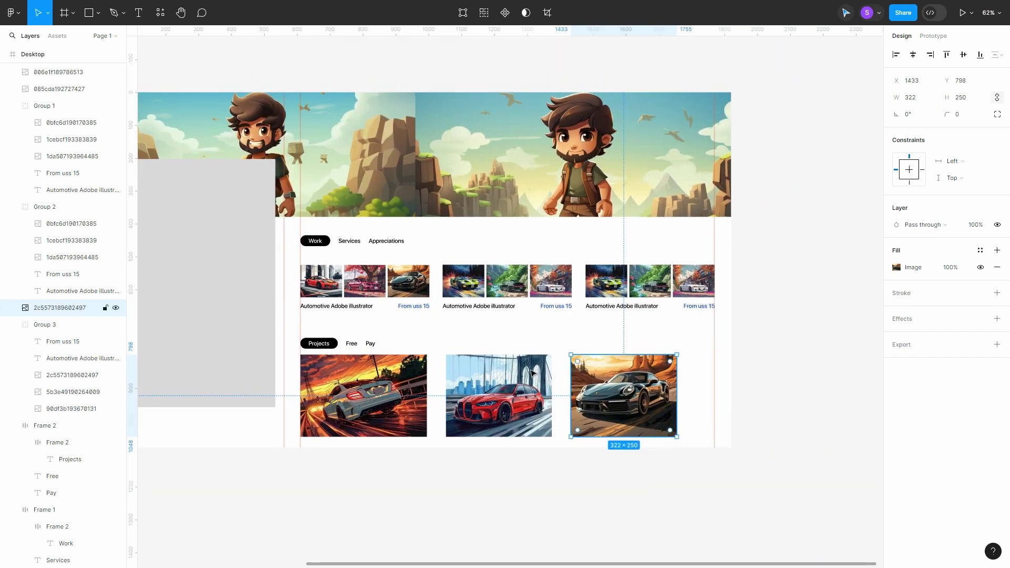
Set the BMW and Porsche images to 385 px wide to match the Mercedes.
{"action": "key", "text": "Escape"}
{"action": "left_click", "coordinate": [519, 412]}
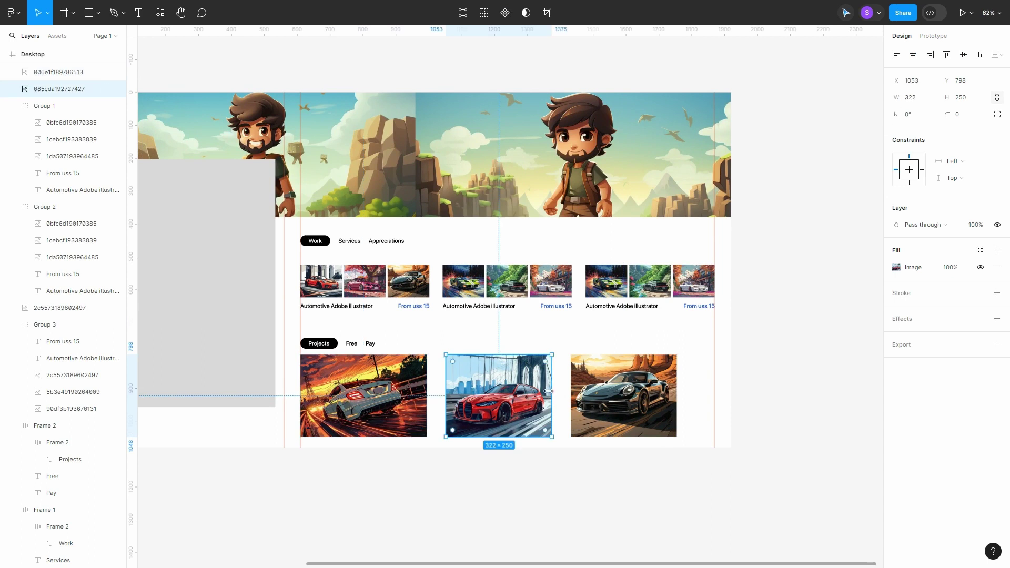
{"action": "left_click", "coordinate": [913, 97]}
{"action": "type", "text": "380"}
{"action": "key", "text": "Return"}
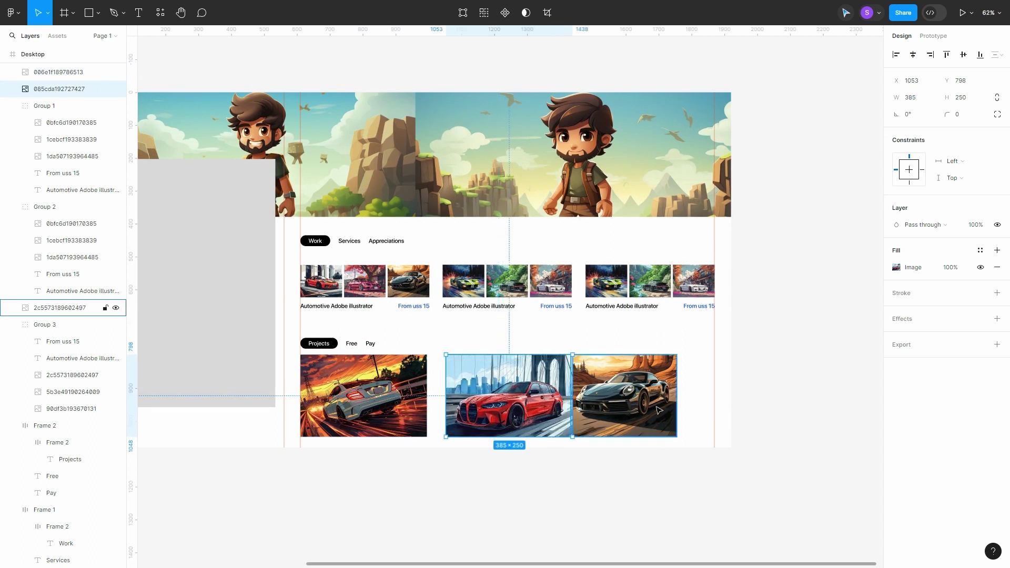
{"action": "key", "text": "Tab"}
{"action": "key", "text": "Return"}
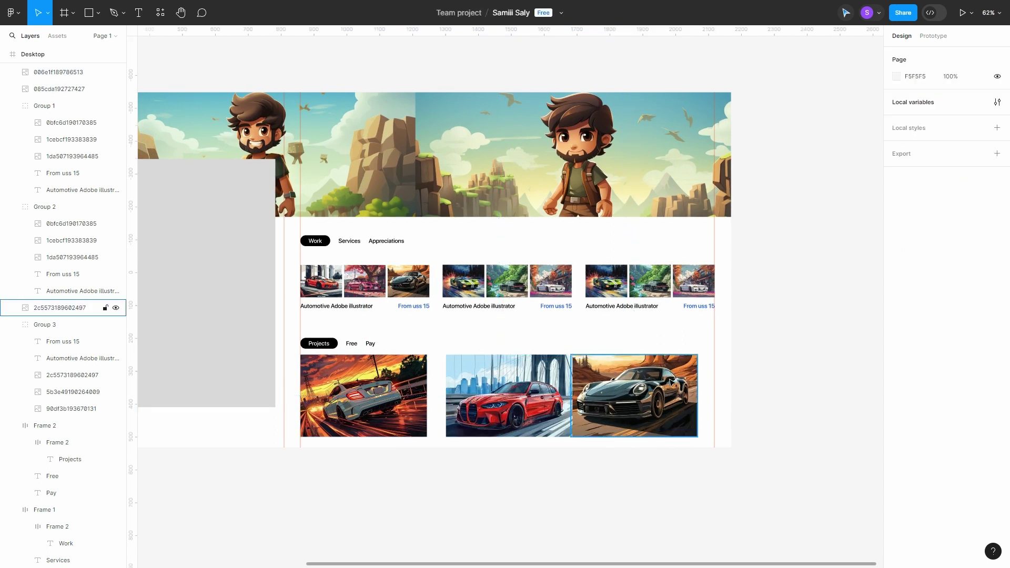
Nudge the column guide to align with the images and step through the car image selections.
{"action": "double_click", "coordinate": [528, 384]}
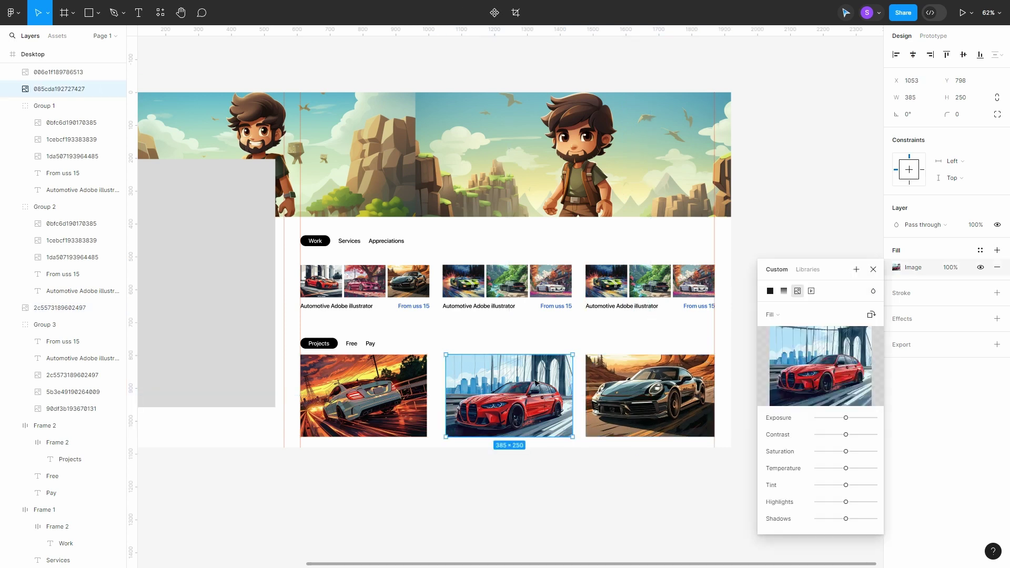
{"action": "left_click_drag", "start_coordinate": [590, 285], "coordinate": [586, 285]}
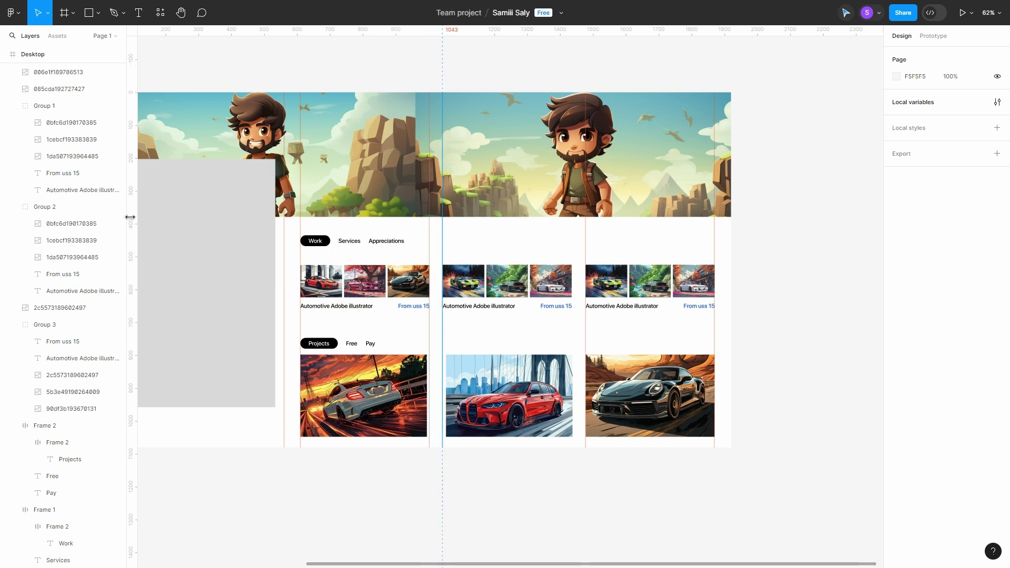
{"action": "left_click", "coordinate": [811, 286]}
{"action": "left_click", "coordinate": [504, 367]}
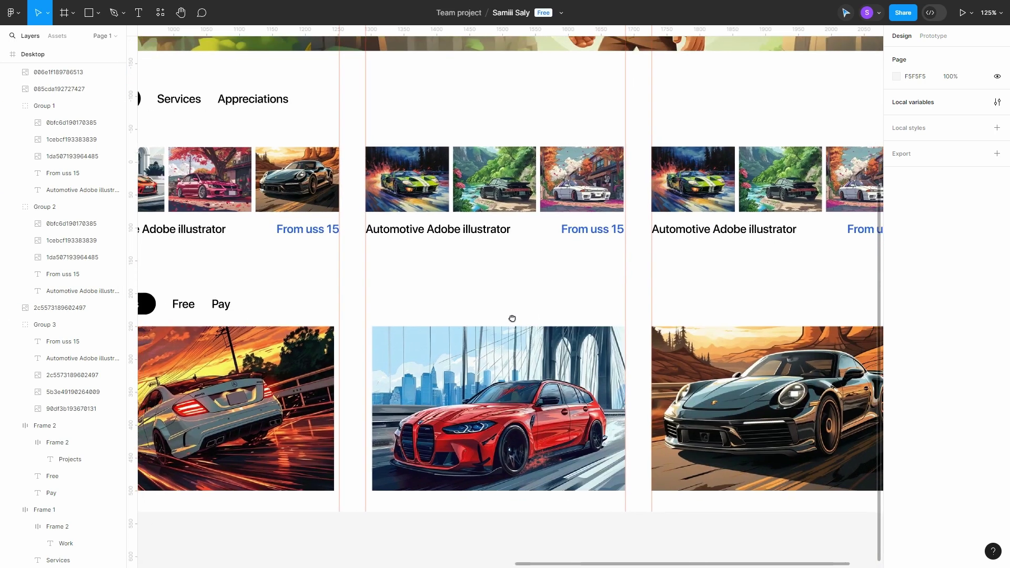
{"action": "left_click", "coordinate": [371, 362]}
{"action": "key", "text": "shift+Tab"}
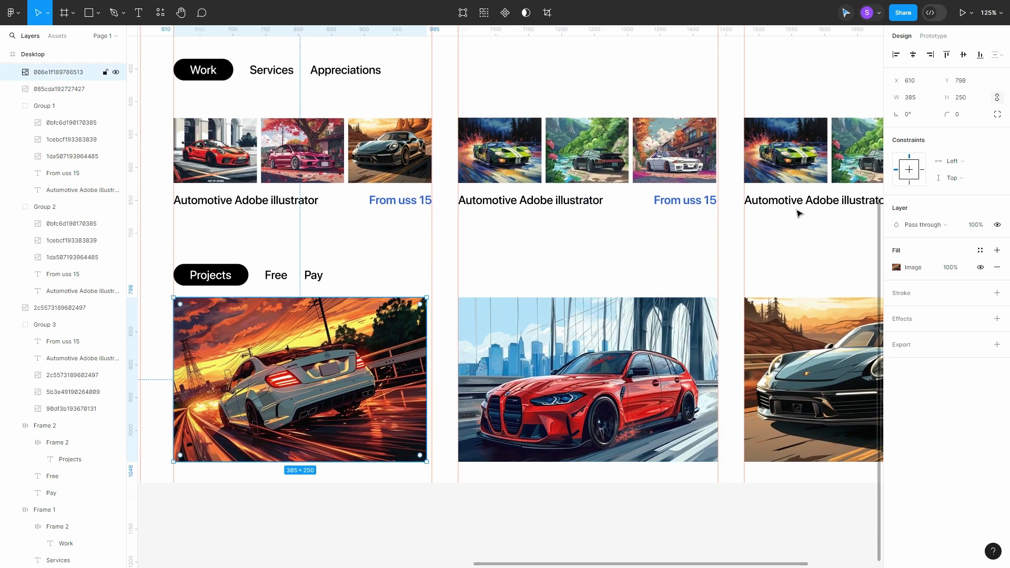
{"action": "key", "text": "Tab"}
{"action": "key", "text": "Tab"}
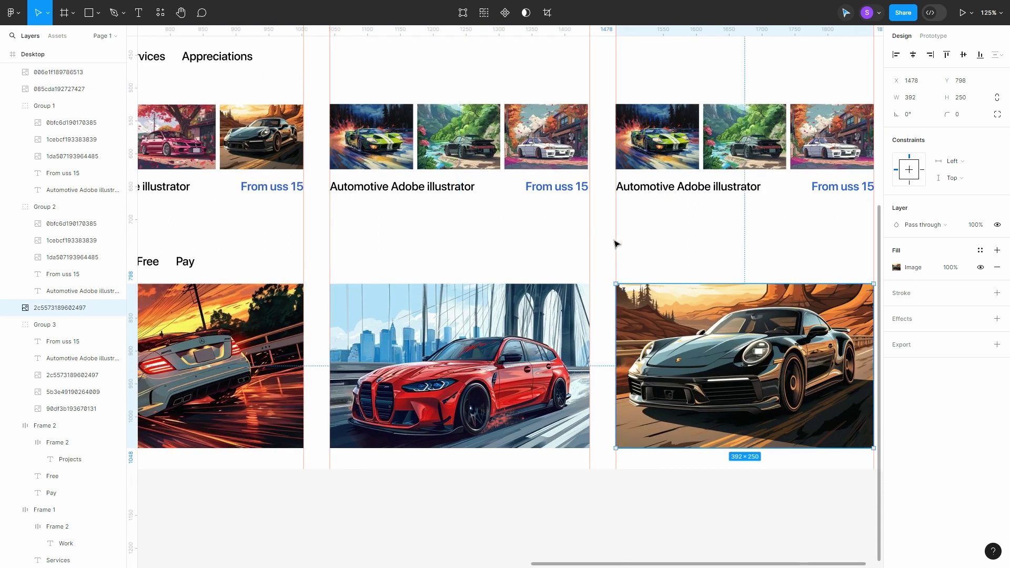
{"action": "left_click", "coordinate": [308, 430]}
Wrap the three car images in an auto-layout row spaced 40, kept beneath Projects.
{"action": "left_click_drag", "start_coordinate": [307, 430], "coordinate": [307, 432]}
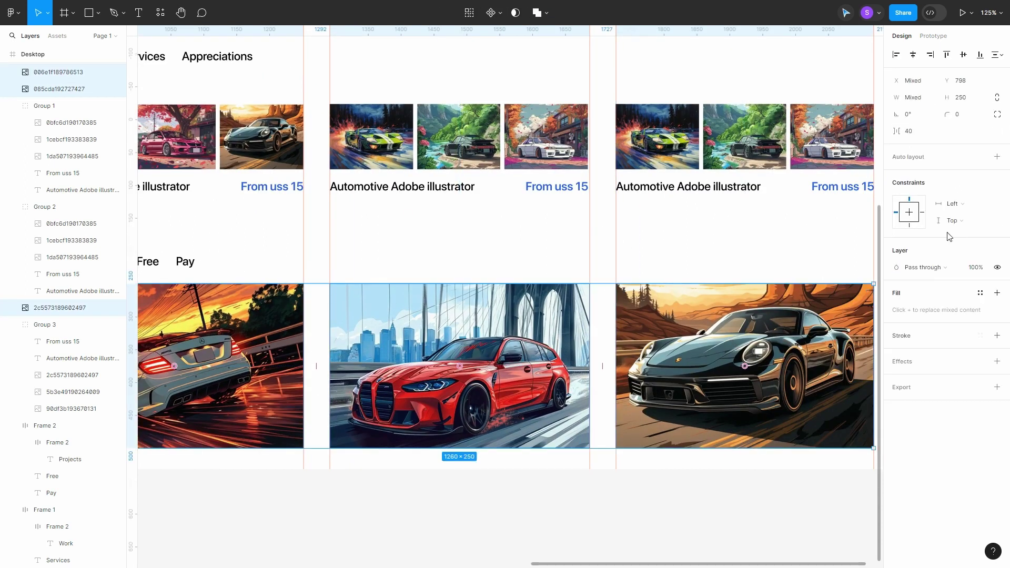
{"action": "left_click", "coordinate": [997, 158]}
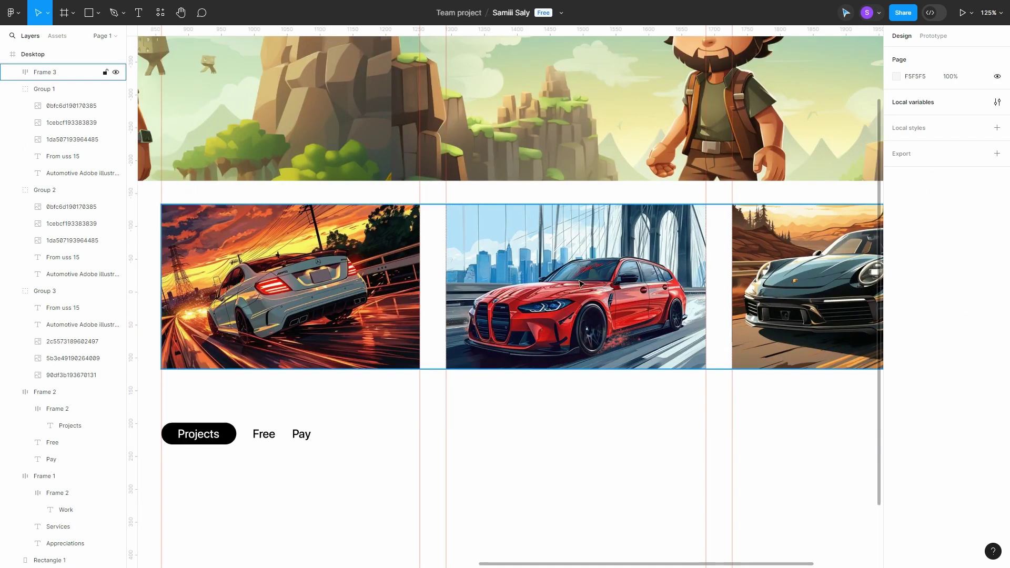
{"action": "key", "text": "ctrl+z"}
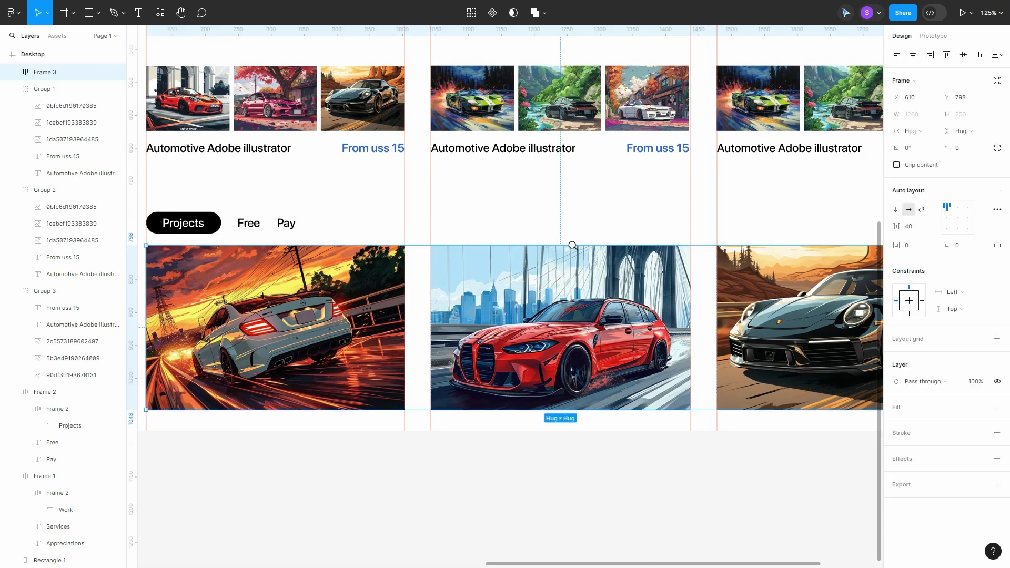
{"action": "key", "text": "shift+1"}
{"action": "left_click", "coordinate": [375, 313]}
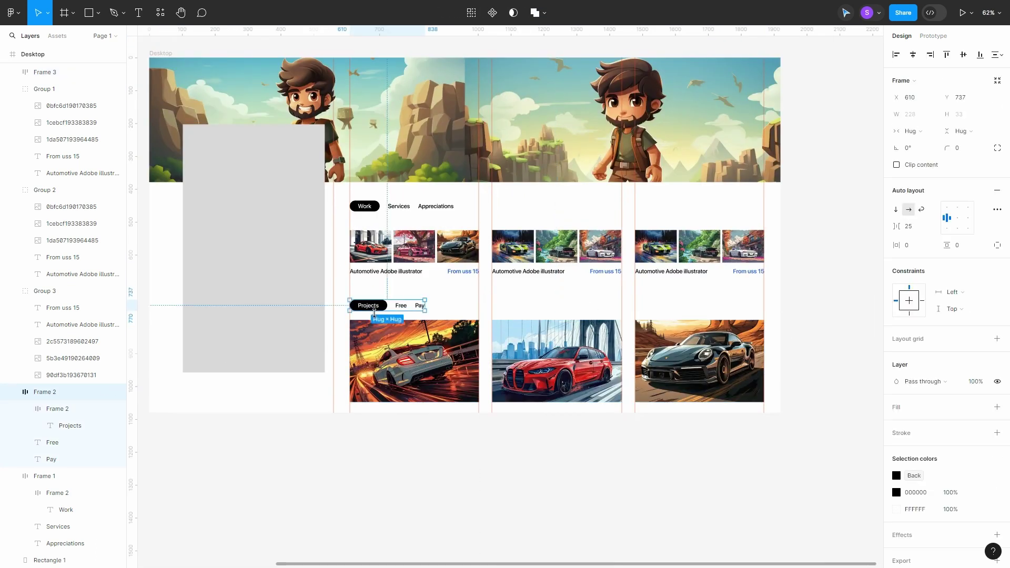
Select the Work card groups and trial an auto layout on them, then undo it.
{"action": "scroll", "coordinate": [814, 315], "scroll_direction": "left", "scroll_amount": 2}
{"action": "left_click_drag", "start_coordinate": [820, 240], "coordinate": [452, 295]}
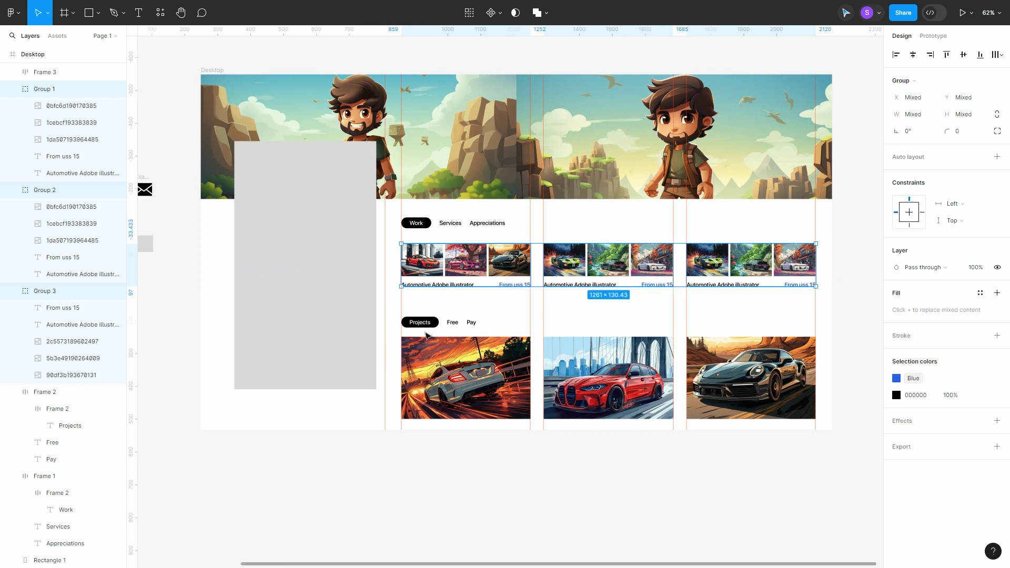
{"action": "scroll", "coordinate": [534, 214], "scroll_direction": "right", "scroll_amount": 2}
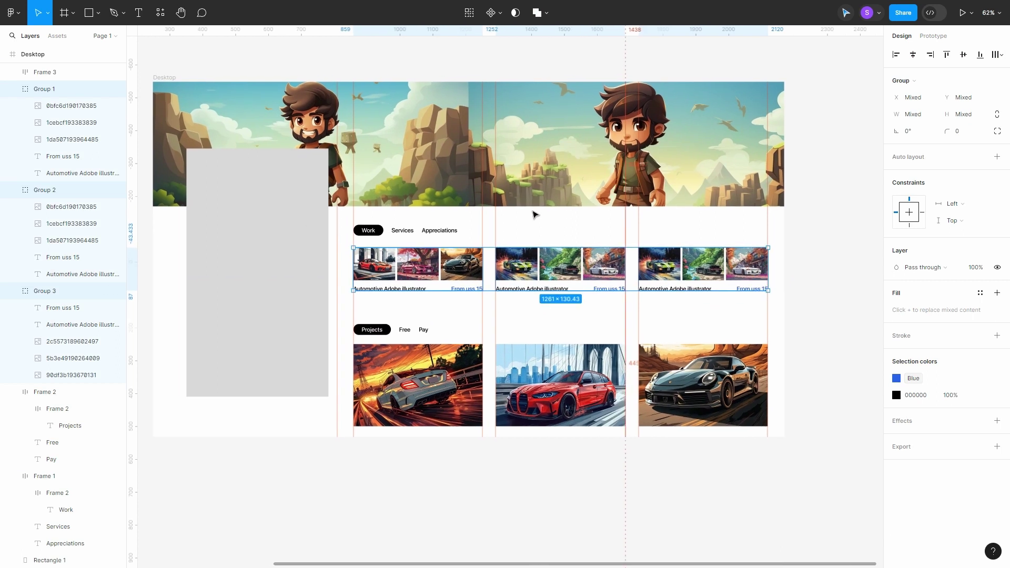
{"action": "left_click", "coordinate": [453, 235], "text": "shift"}
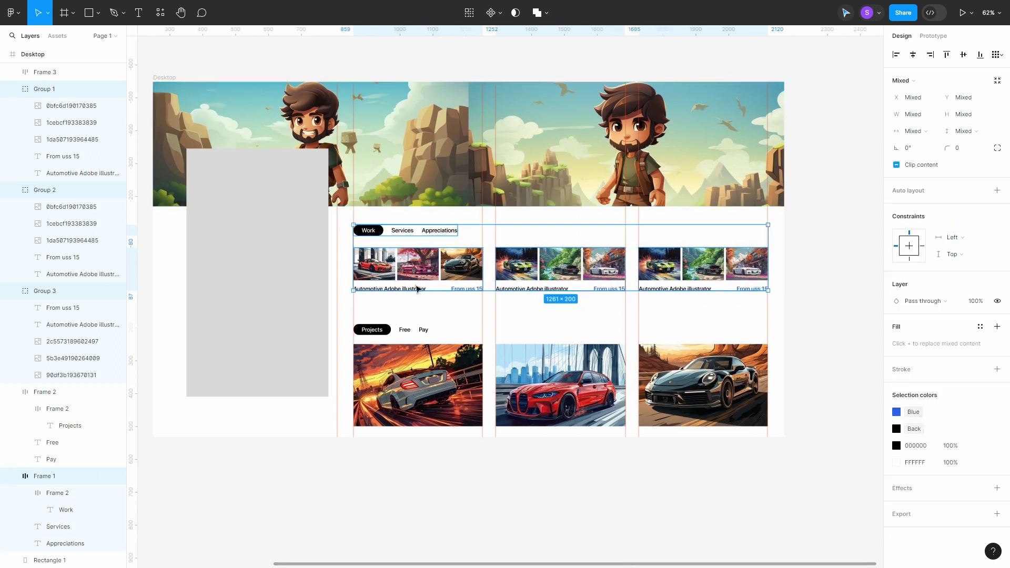
{"action": "left_click", "coordinate": [418, 288]}
{"action": "left_click", "coordinate": [395, 225], "text": "shift"}
{"action": "left_click_drag", "start_coordinate": [808, 260], "coordinate": [343, 291]}
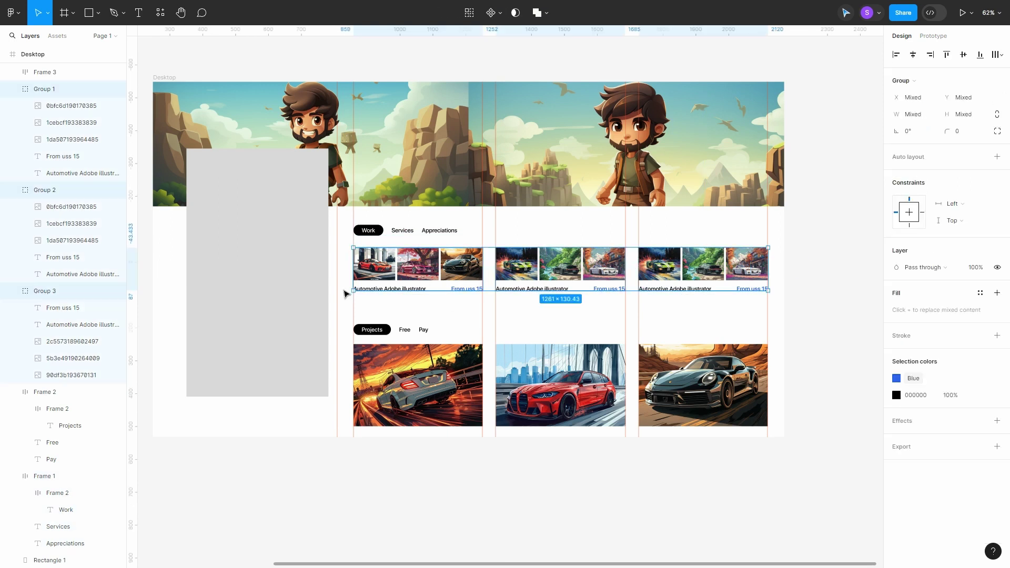
{"action": "key", "text": "shift+a"}
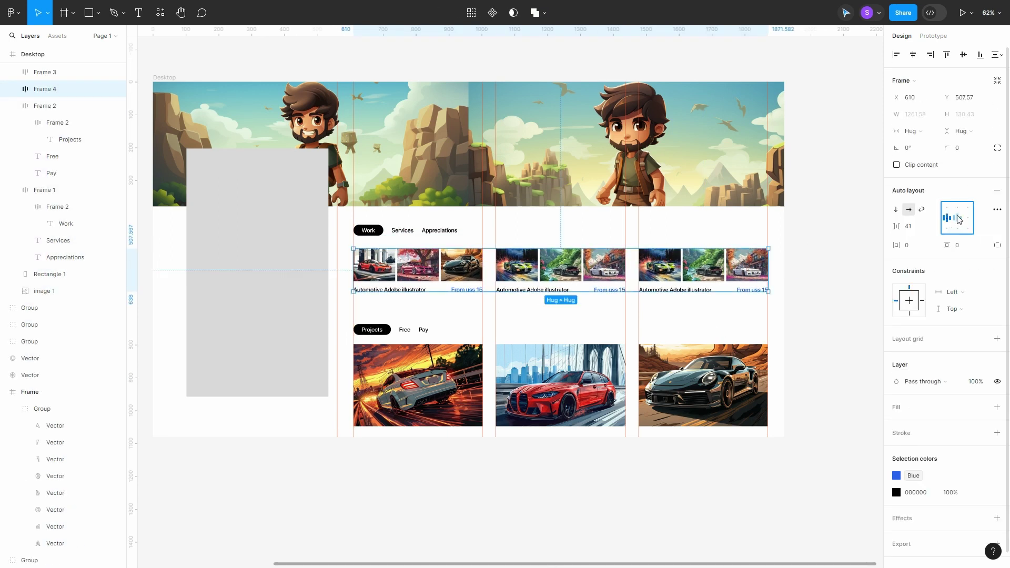
{"action": "key", "text": "ctrl+z"}
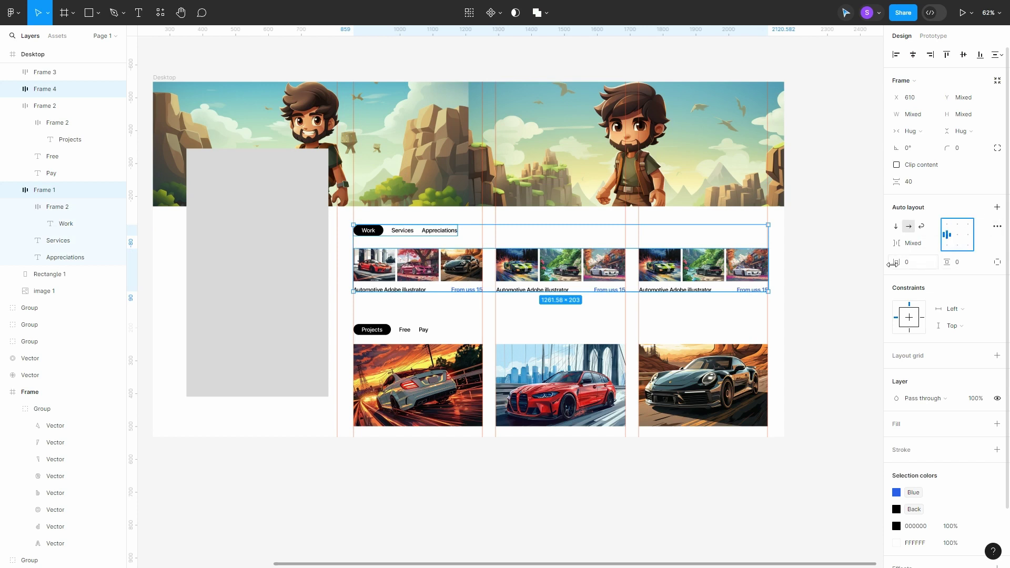
Wrap the Projects tabs and image row in a vertical auto layout with 40 spacing.
{"action": "left_click", "coordinate": [45, 72]}
{"action": "left_click", "coordinate": [45, 106], "text": "shift"}
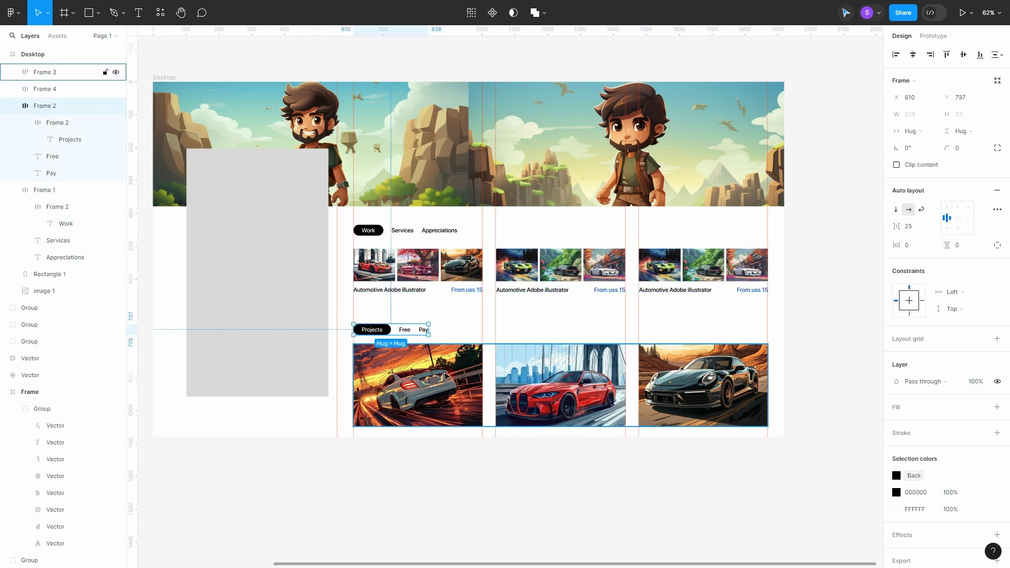
{"action": "left_click", "coordinate": [997, 207]}
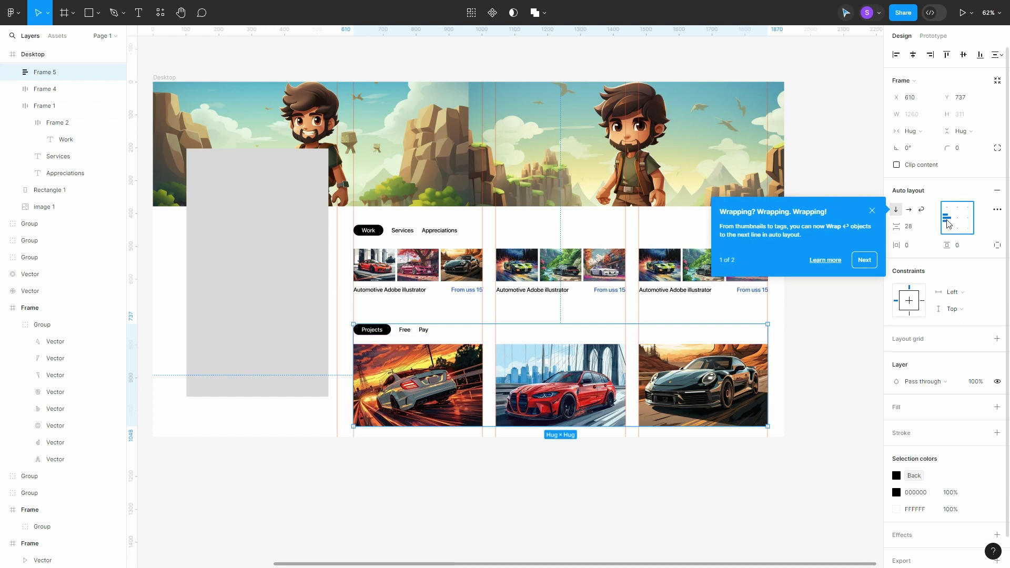
{"action": "left_click_drag", "start_coordinate": [913, 237], "coordinate": [944, 216]}
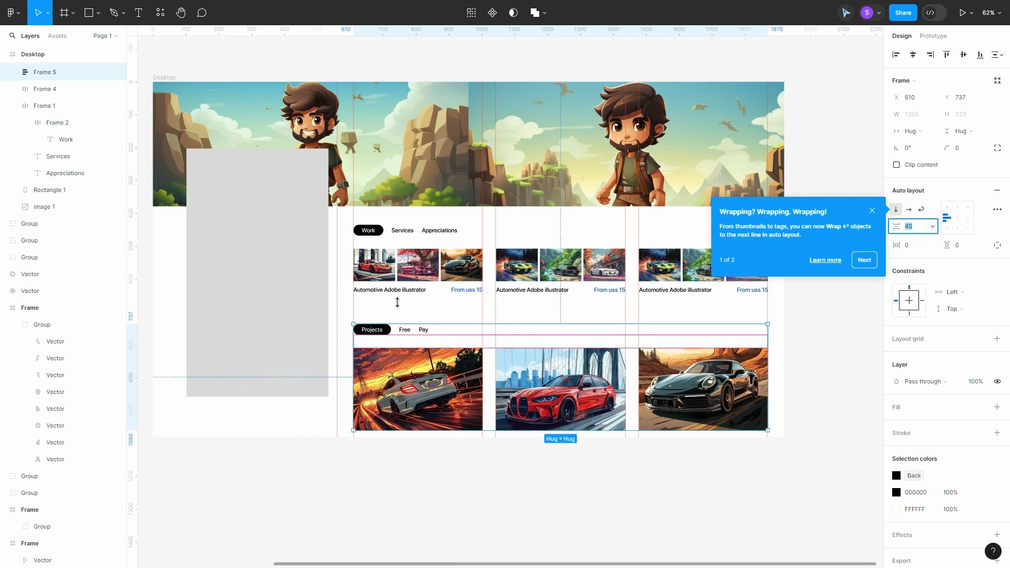
{"action": "left_click", "coordinate": [421, 230]}
{"action": "left_click", "coordinate": [536, 232]}
Wrap the Work tabs and card row in a vertical auto layout spaced 40.
{"action": "left_click", "coordinate": [441, 234], "text": "shift"}
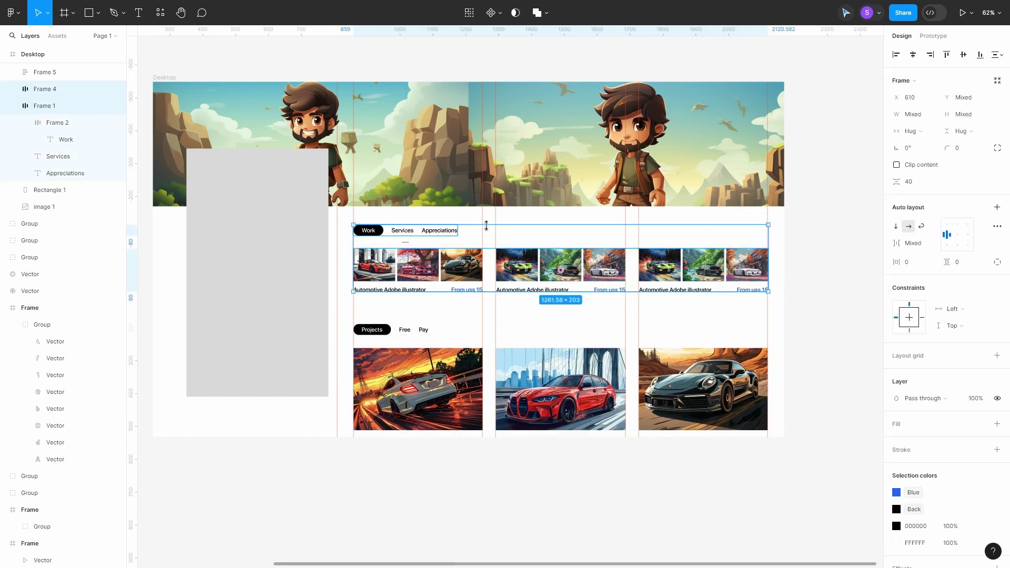
{"action": "left_click", "coordinate": [789, 320]}
{"action": "left_click", "coordinate": [432, 269]}
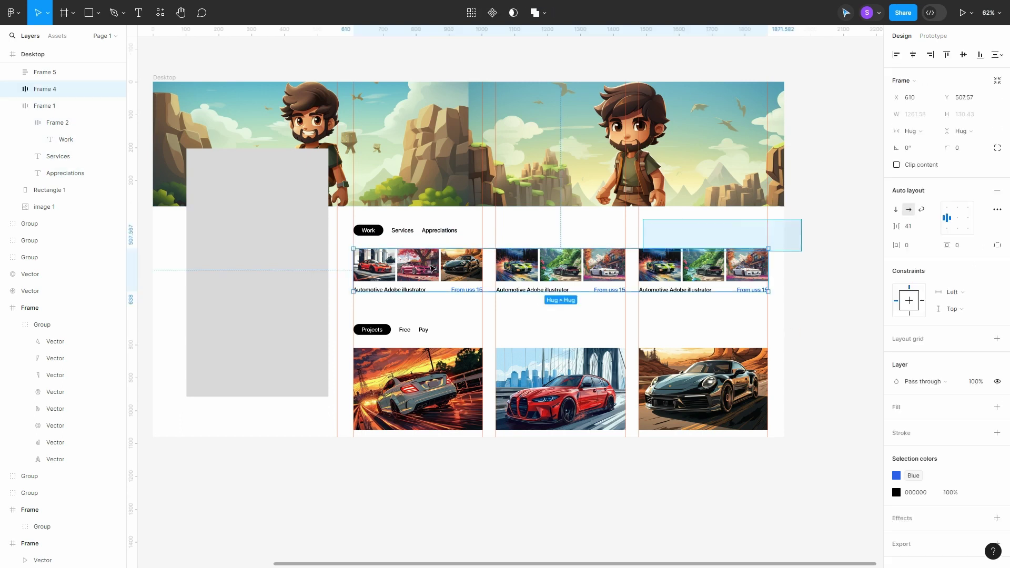
{"action": "key", "text": "shift+a"}
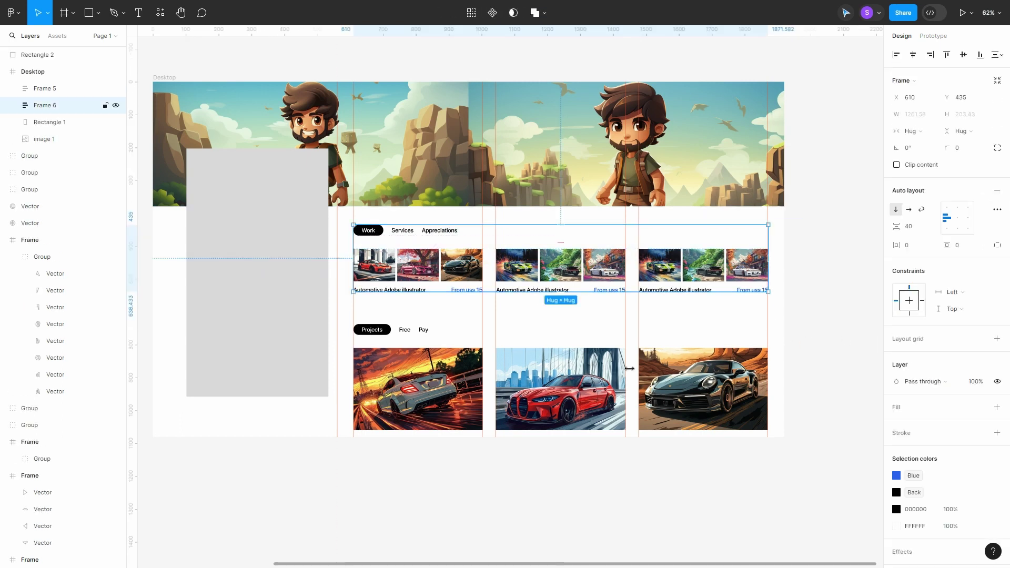
{"action": "left_click", "coordinate": [624, 336]}
{"action": "key", "text": "Escape"}
{"action": "left_click", "coordinate": [721, 278]}
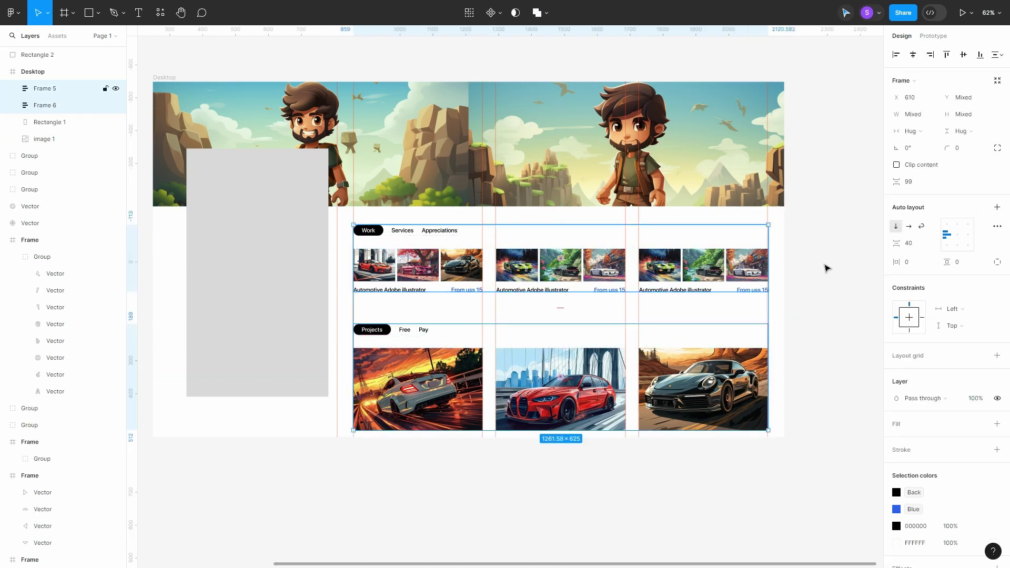
{"action": "left_click", "coordinate": [825, 266]}
{"action": "left_click", "coordinate": [389, 361]}
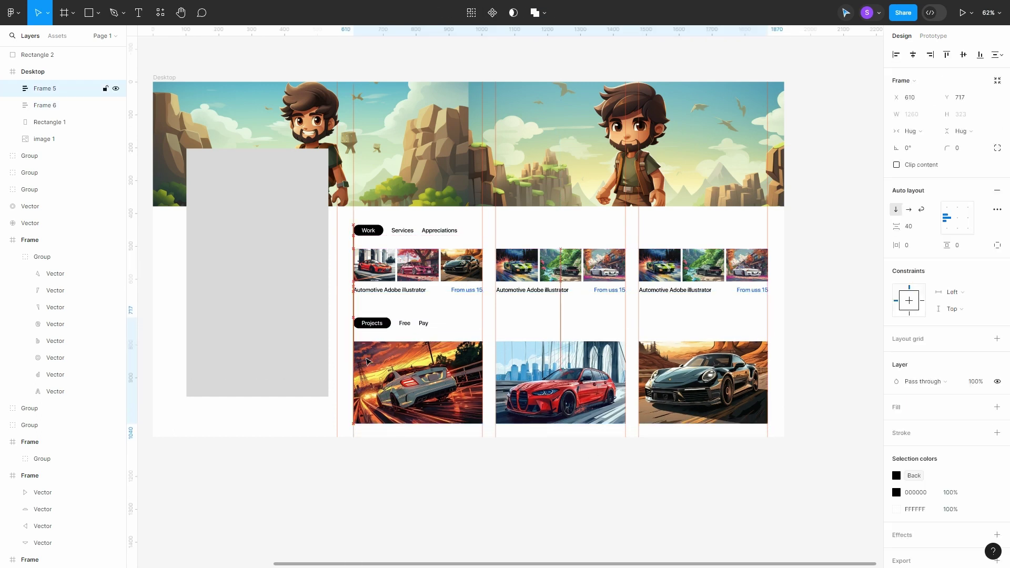
Move the grey spacer square into Desktop's bottom-left corner at x 0.
{"action": "scroll", "coordinate": [347, 368], "scroll_direction": "left", "scroll_amount": 5}
{"action": "left_click", "coordinate": [291, 453]}
{"action": "left_click_drag", "start_coordinate": [290, 460], "coordinate": [291, 469]}
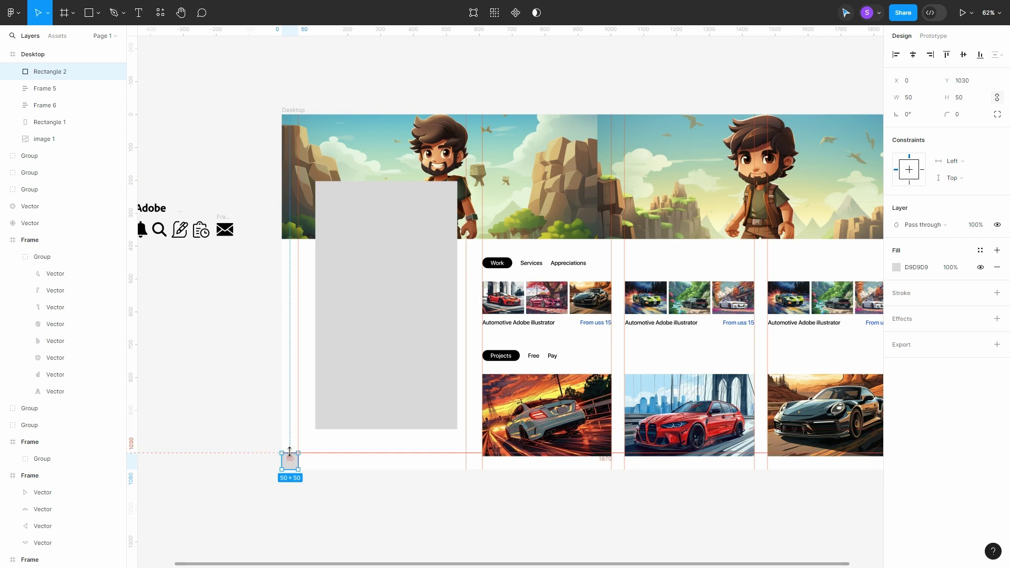
Paste the Behance logo into Desktop and position it at the banner's top-left.
{"action": "scroll", "coordinate": [295, 420], "scroll_direction": "right", "scroll_amount": 5}
{"action": "left_click", "coordinate": [399, 400]}
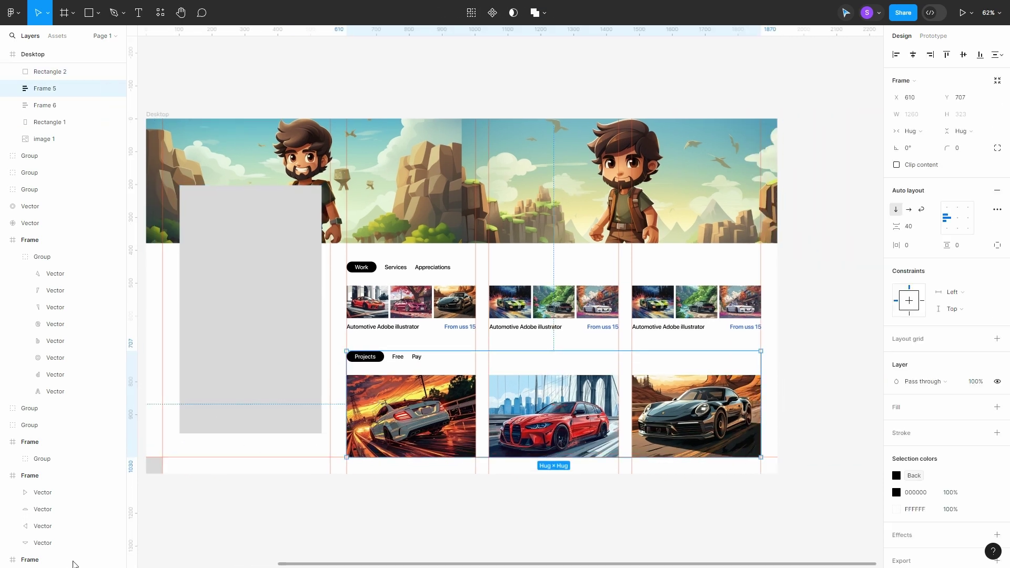
{"action": "scroll", "coordinate": [419, 295], "scroll_direction": "up", "scroll_amount": 5}
{"action": "scroll", "coordinate": [419, 295], "scroll_direction": "down", "scroll_amount": 5}
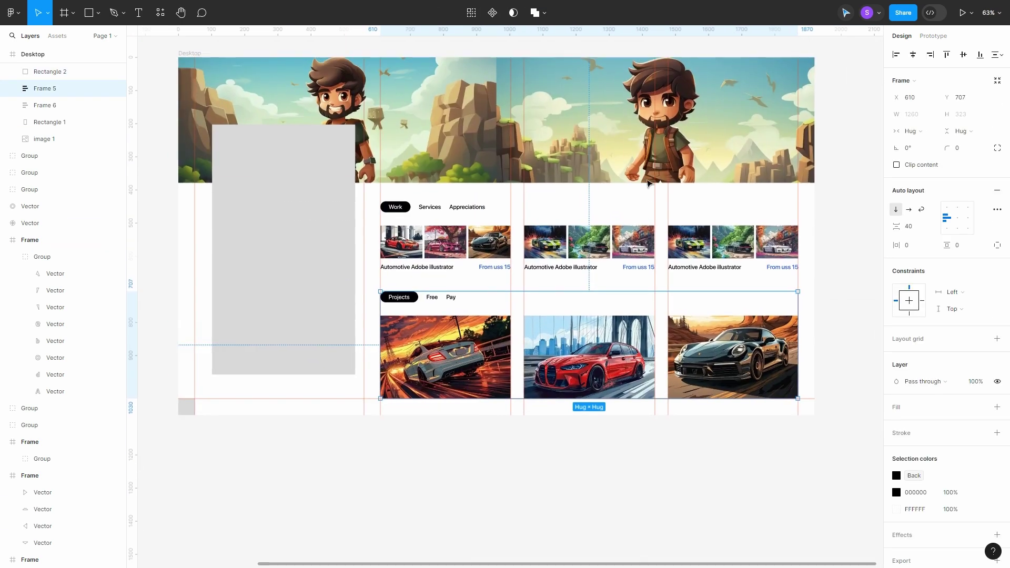
{"action": "left_click", "coordinate": [541, 117]}
{"action": "left_click", "coordinate": [480, 418]}
{"action": "scroll", "coordinate": [318, 432], "scroll_direction": "left", "scroll_amount": 2}
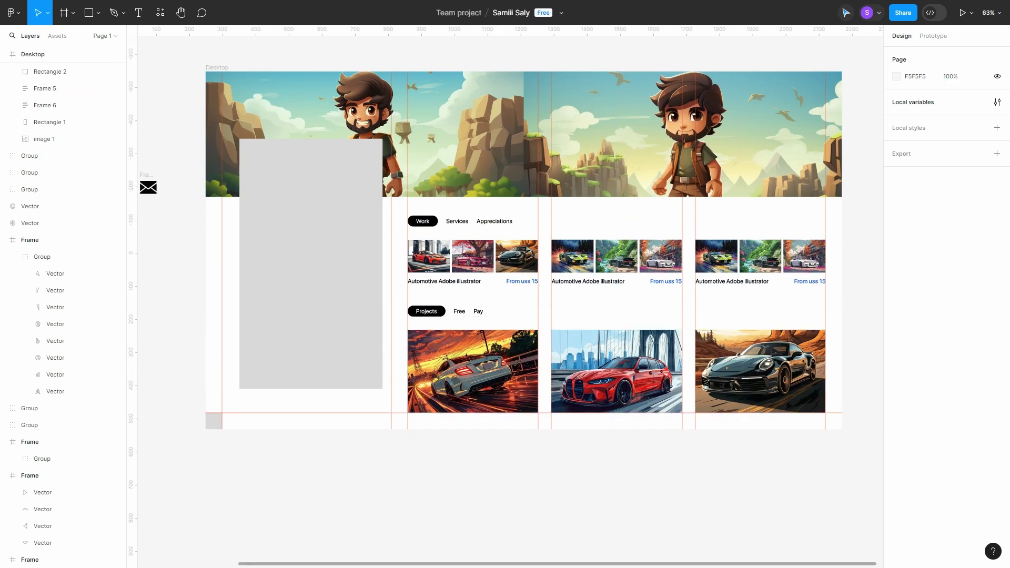
{"action": "scroll", "coordinate": [491, 279], "scroll_direction": "up", "scroll_amount": 2}
{"action": "scroll", "coordinate": [534, 243], "scroll_direction": "up", "scroll_amount": 1}
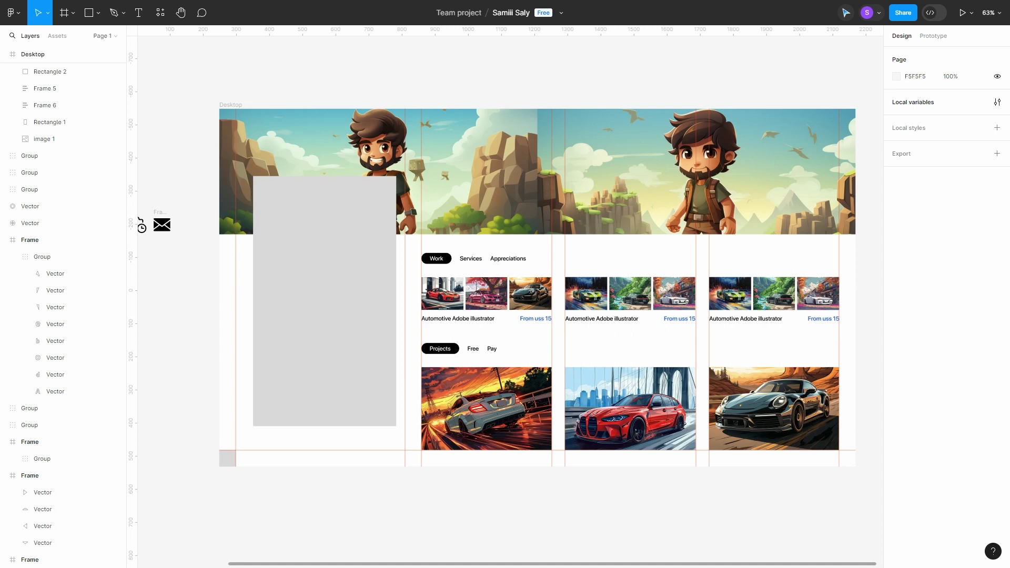
{"action": "left_click", "coordinate": [230, 104]}
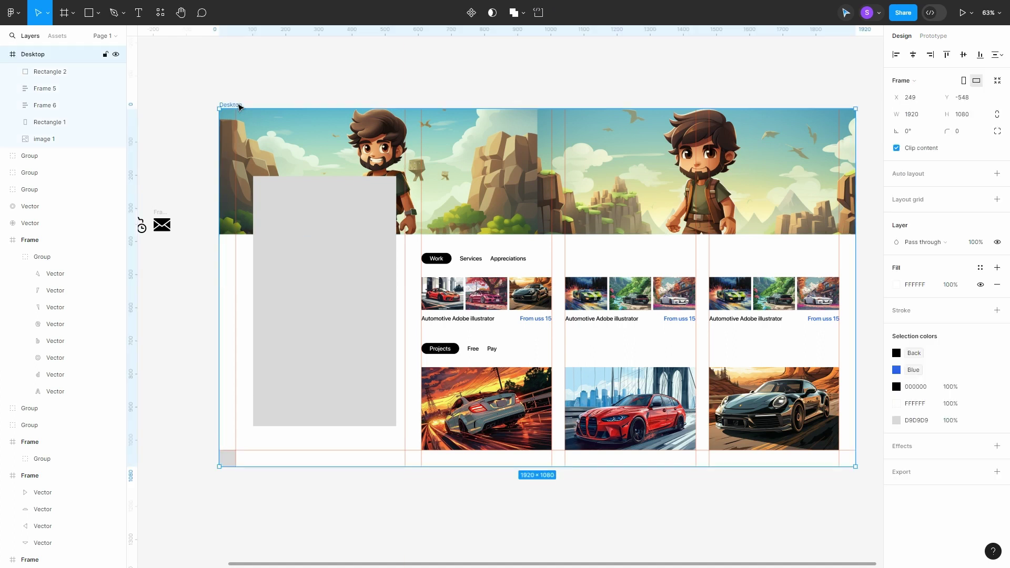
{"action": "key", "text": "ctrl+v"}
{"action": "mouse_move", "coordinate": [532, 293]}
{"action": "left_mouse_down"}
{"action": "mouse_move", "coordinate": [361, 260]}
{"action": "mouse_move", "coordinate": [305, 149]}
{"action": "left_mouse_up"}
Pull a copy of the Services label onto the banner as Explore in SF Pro Display Medium 24.
{"action": "double_click", "coordinate": [472, 261]}
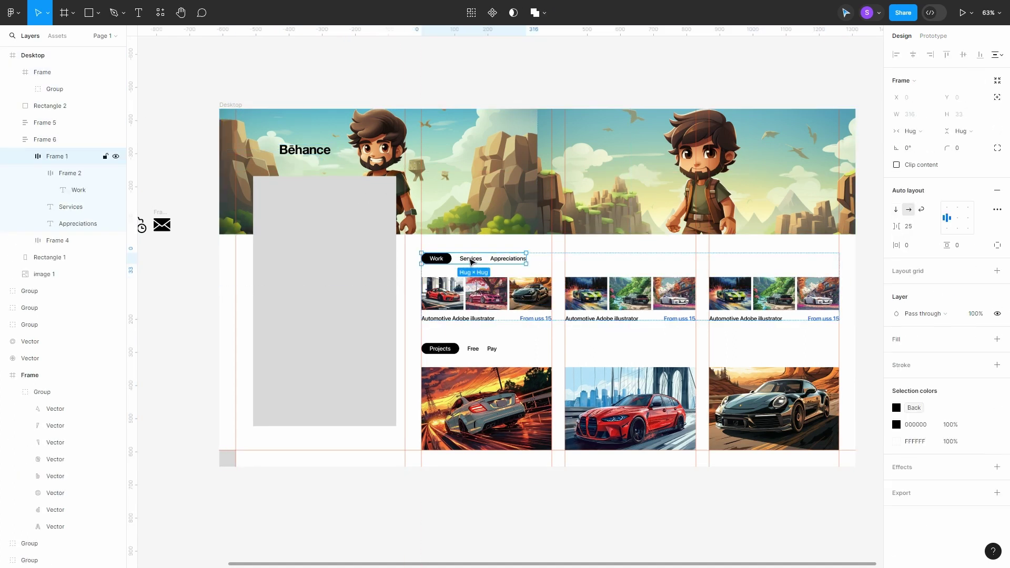
{"action": "left_click_drag", "start_coordinate": [472, 262], "coordinate": [494, 138]}
{"action": "scroll", "coordinate": [493, 138], "scroll_direction": "up", "scroll_amount": 1}
{"action": "left_click", "coordinate": [971, 285]}
{"action": "type", "text": "Explore"}
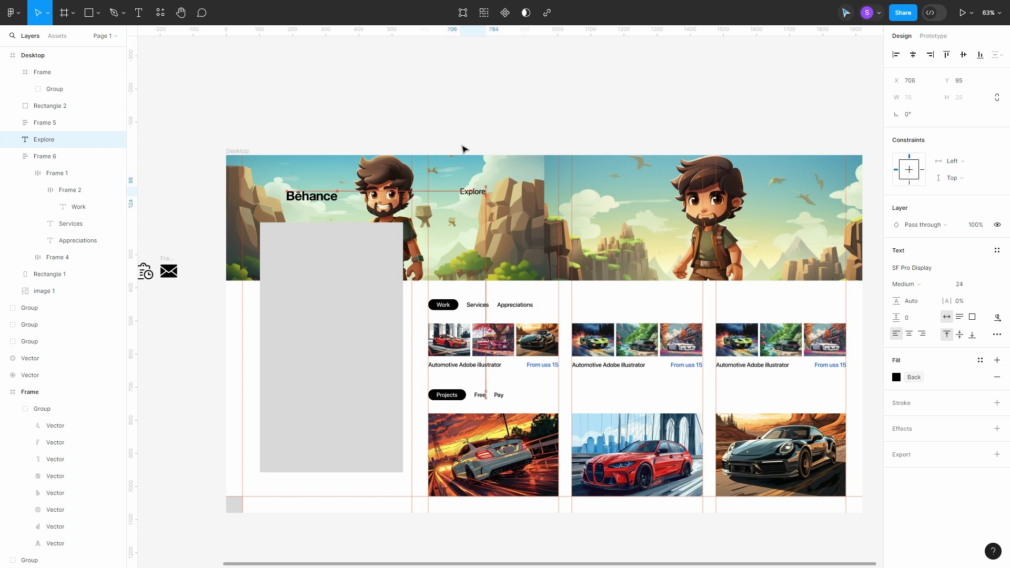
Position Explore in the banner header and duplicate it rightward as more nav items.
{"action": "left_click_drag", "start_coordinate": [464, 150], "coordinate": [457, 118]}
{"action": "key", "text": "super"}
{"action": "key", "text": "super"}
{"action": "key", "text": "ctrl+z"}
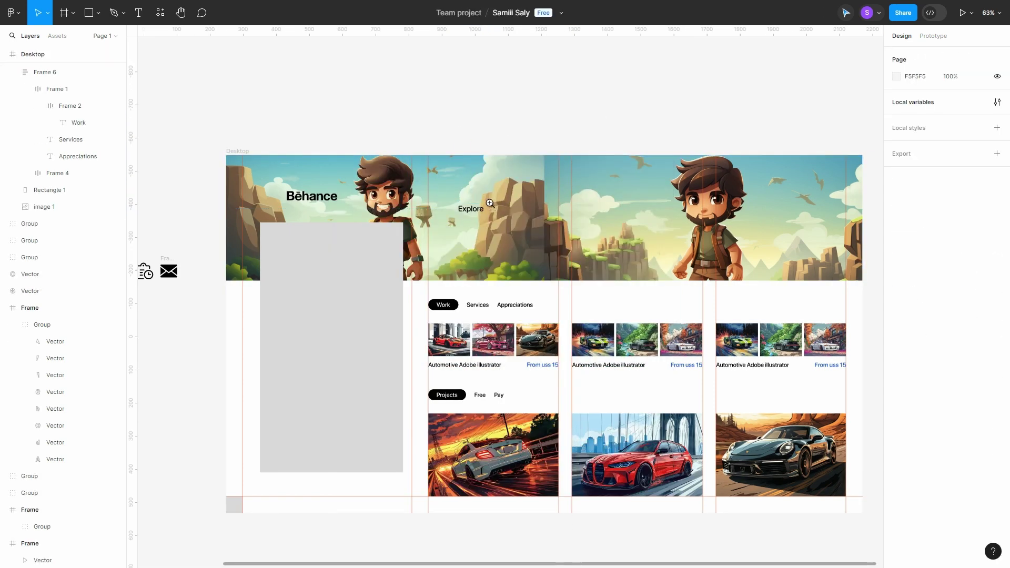
{"action": "left_click", "coordinate": [490, 203]}
{"action": "left_click_drag", "start_coordinate": [448, 237], "coordinate": [670, 239]}
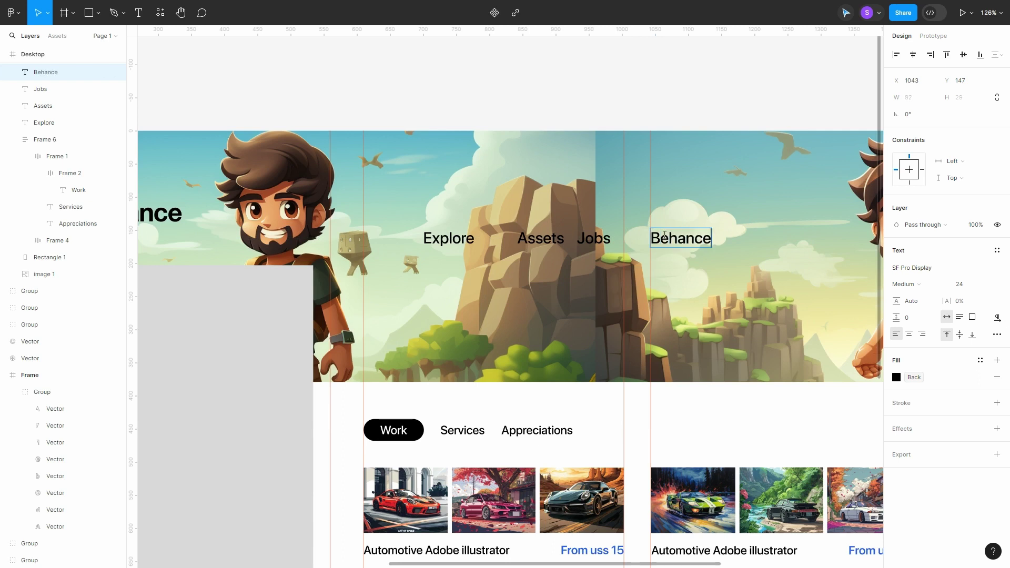
Duplicate the Behance label to its right and retype it as Hire Freelancers.
{"action": "scroll", "coordinate": [684, 123], "scroll_direction": "right", "scroll_amount": 2}
{"action": "left_click_drag", "start_coordinate": [628, 246], "coordinate": [699, 246]}
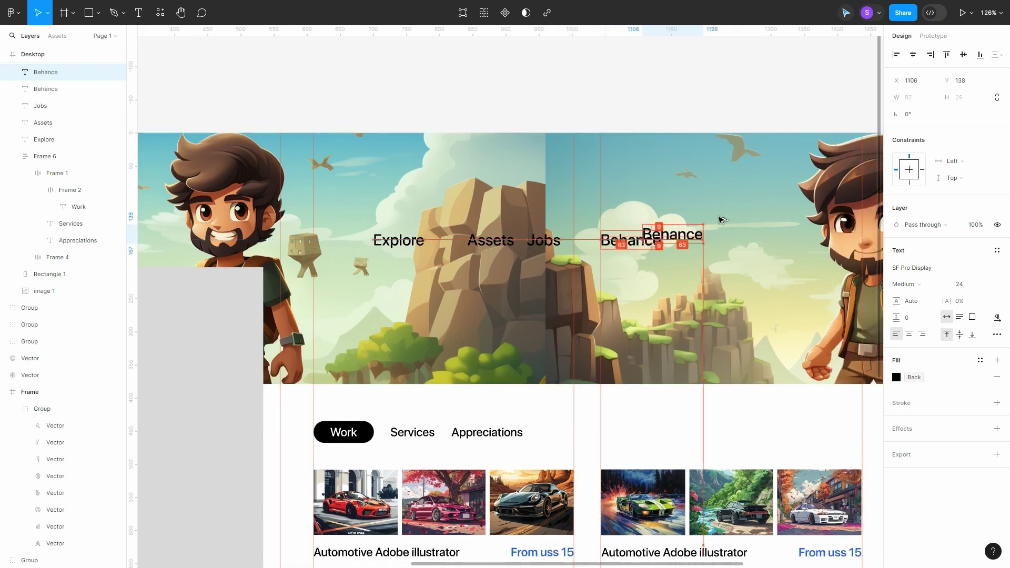
{"action": "double_click", "coordinate": [700, 245]}
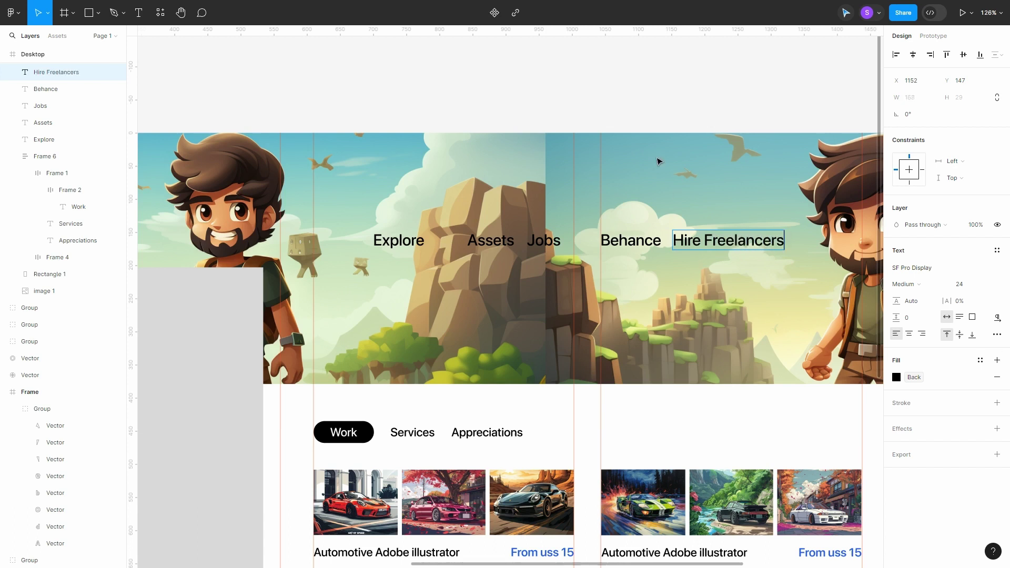
{"action": "left_click", "coordinate": [364, 432]}
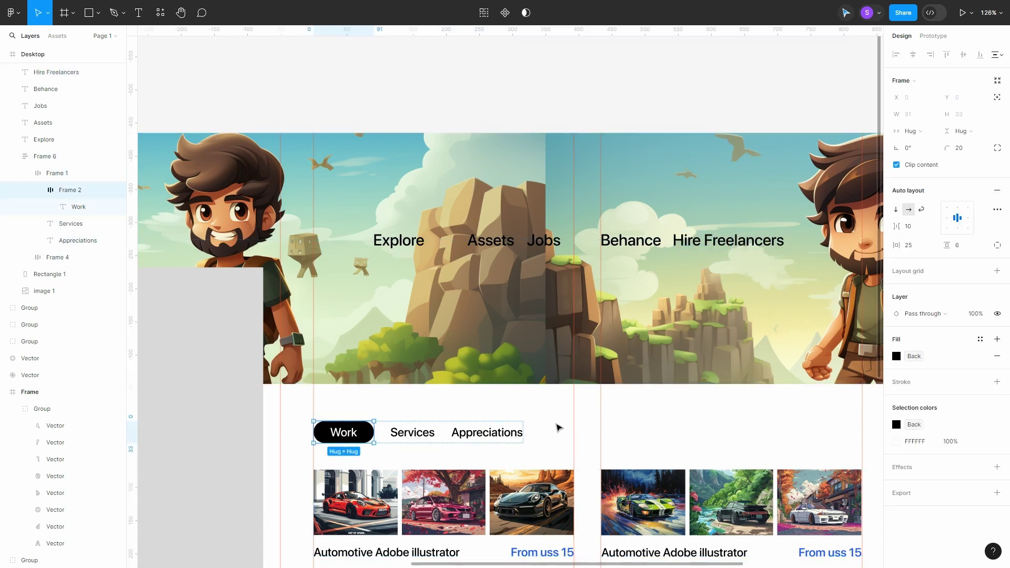
{"action": "scroll", "coordinate": [581, 405], "scroll_direction": "right", "scroll_amount": 3}
{"action": "left_click", "coordinate": [669, 227]}
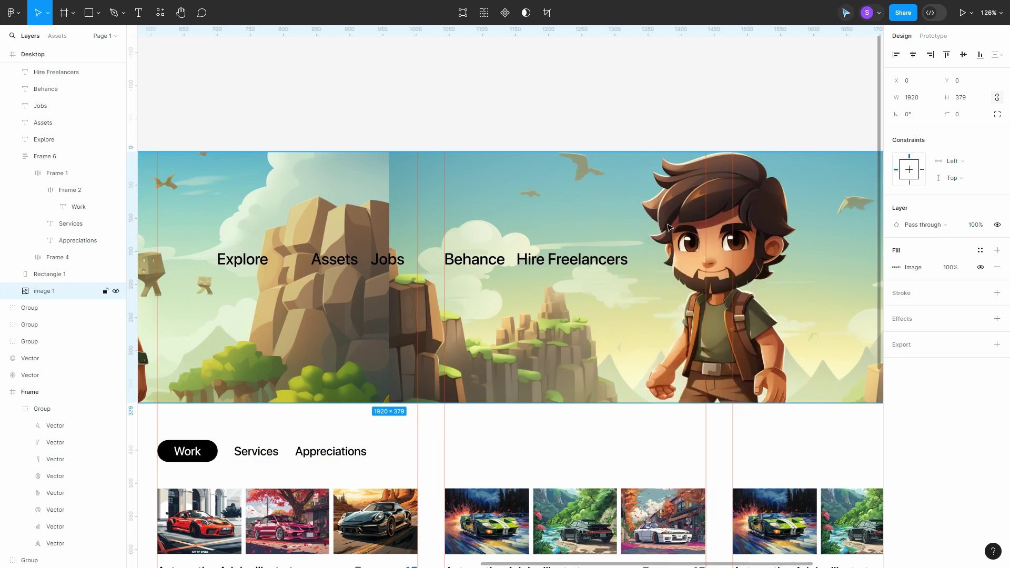
Paste the black Work pill onto the banner and relabel it Log in.
{"action": "key", "text": "ctrl+v"}
{"action": "double_click", "coordinate": [681, 212]}
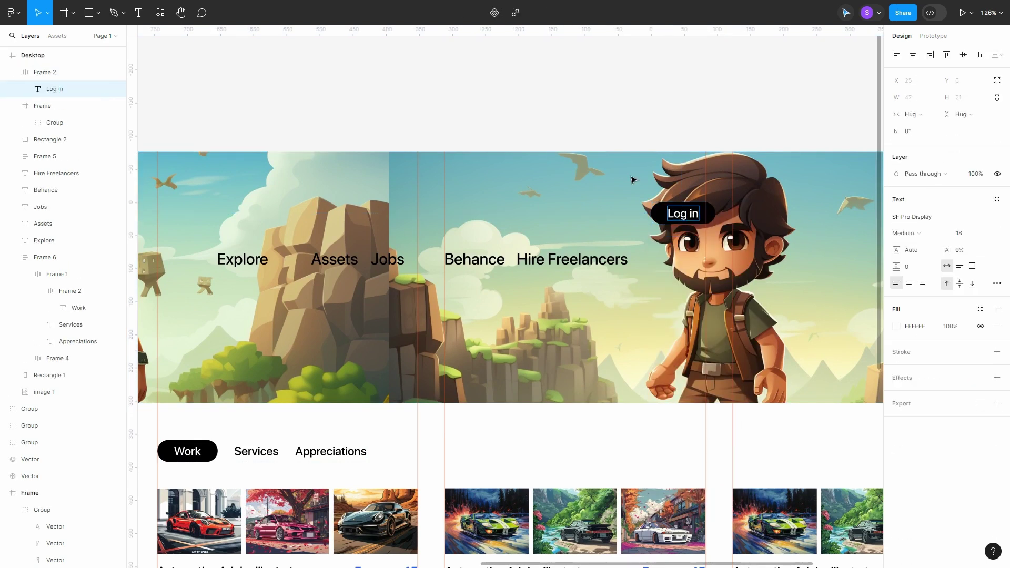
{"action": "key", "text": "Escape"}
Duplicate the Log in button below it and relabel the copy Sign up.
{"action": "key", "text": "ctrl+d"}
{"action": "mouse_move", "coordinate": [678, 216]}
{"action": "left_mouse_down"}
{"action": "mouse_move", "coordinate": [658, 268]}
{"action": "mouse_move", "coordinate": [677, 274]}
{"action": "left_mouse_up"}
{"action": "double_click", "coordinate": [678, 273]}
{"action": "type", "text": "Sign up"}
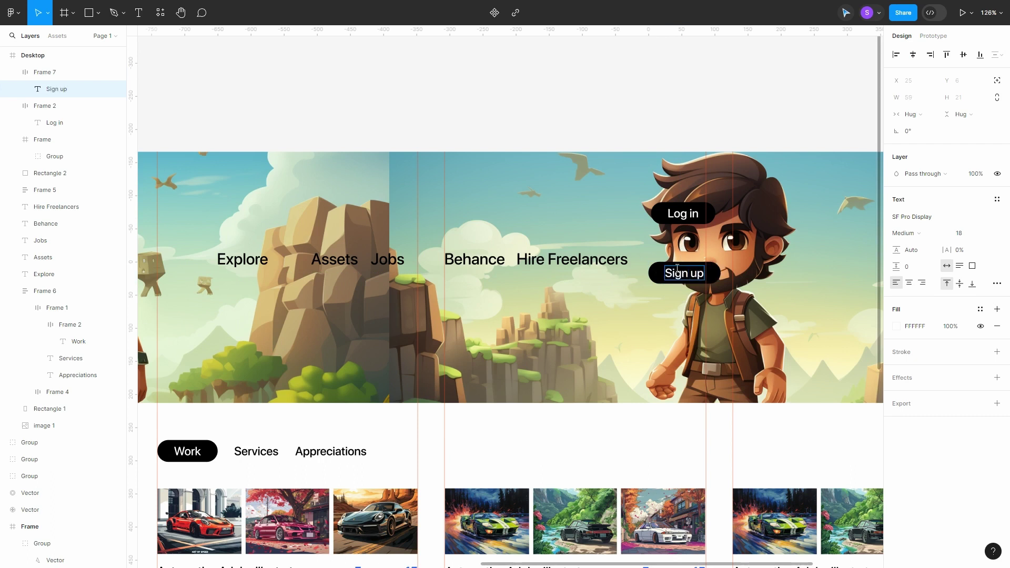
{"action": "left_click", "coordinate": [491, 173]}
{"action": "scroll", "coordinate": [588, 216], "scroll_direction": "left", "scroll_amount": 10}
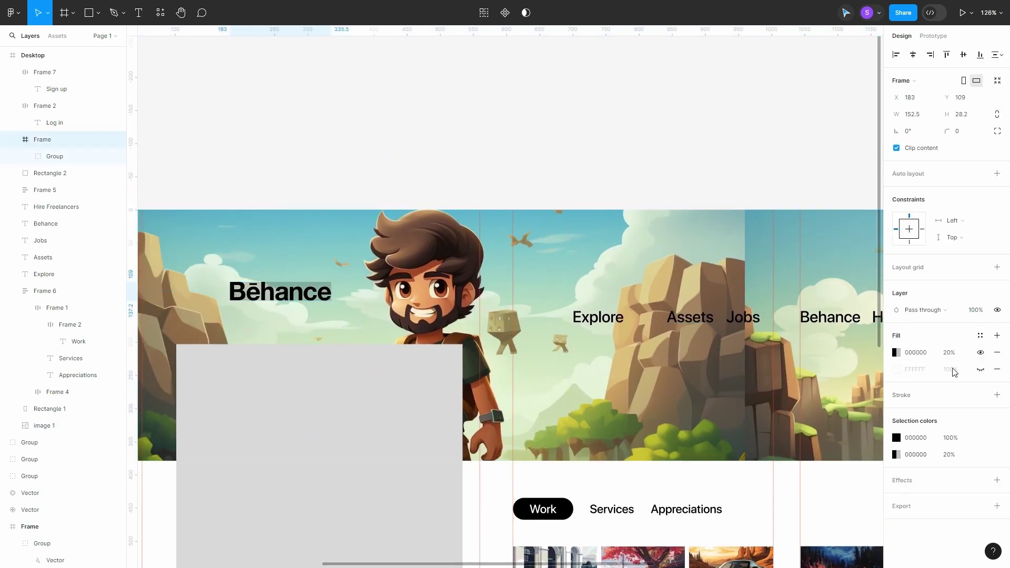
Move the Behance logo up in the banner and give it a white fill.
{"action": "double_click", "coordinate": [277, 294]}
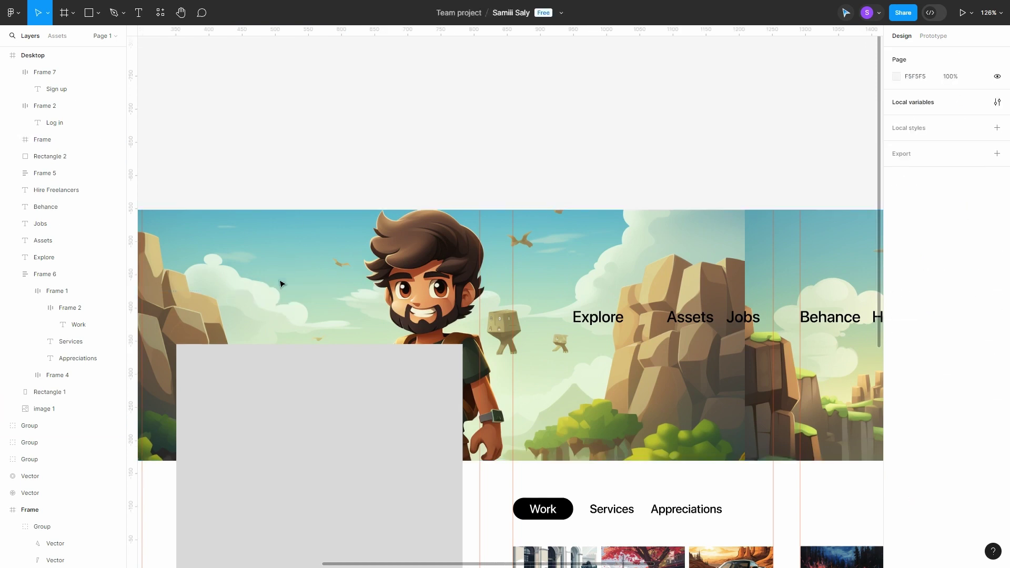
{"action": "left_click_drag", "start_coordinate": [281, 281], "coordinate": [336, 259]}
{"action": "right_click", "coordinate": [279, 256]}
{"action": "left_click", "coordinate": [295, 339]}
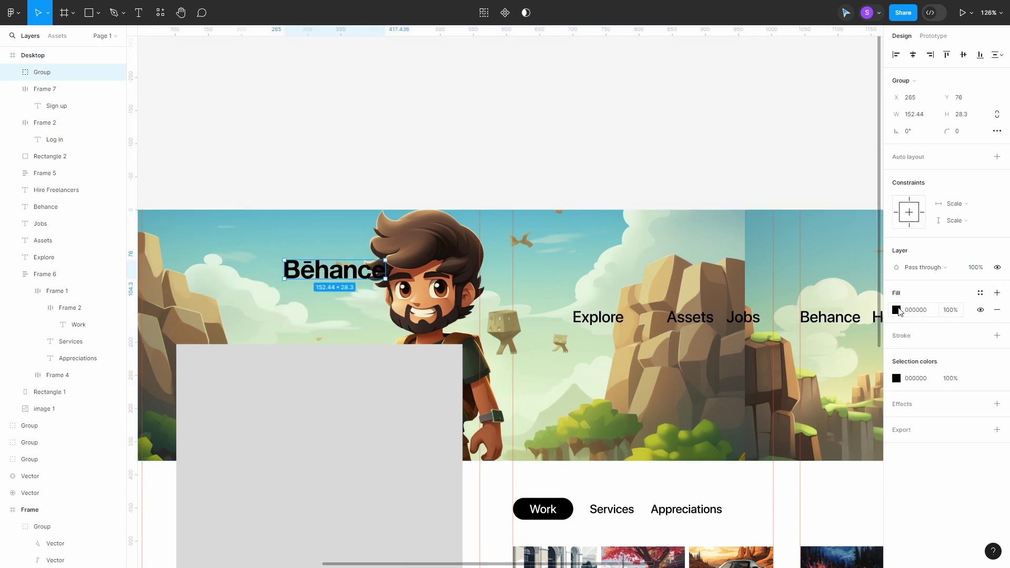
{"action": "left_click", "coordinate": [896, 310]}
{"action": "key", "text": "Escape"}
{"action": "left_click_drag", "start_coordinate": [506, 196], "coordinate": [546, 200]}
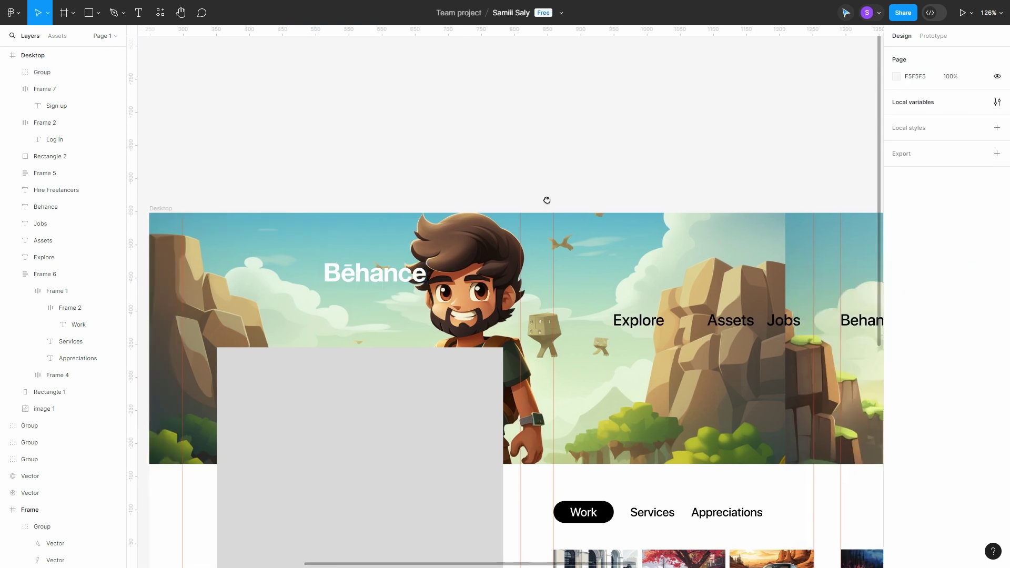
Drag the small grey square to Desktop's top-left corner at X 0, Y 0.
{"action": "scroll", "coordinate": [547, 200], "scroll_direction": "down", "scroll_amount": 9}
{"action": "scroll", "coordinate": [546, 199], "scroll_direction": "left", "scroll_amount": 4}
{"action": "left_click_drag", "start_coordinate": [377, 446], "coordinate": [395, 210]}
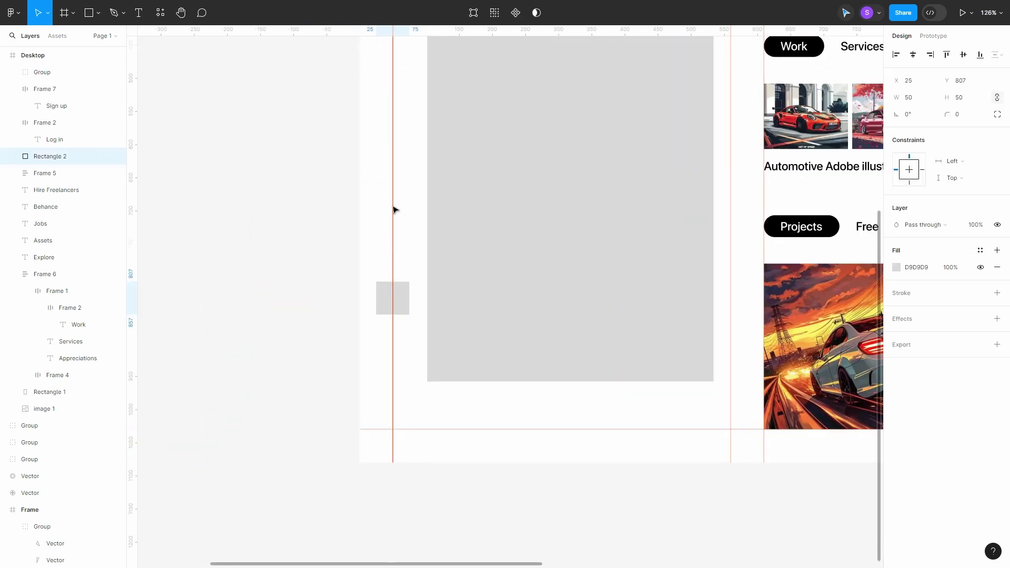
{"action": "scroll", "coordinate": [395, 210], "scroll_direction": "up", "scroll_amount": 5}
{"action": "left_click_drag", "start_coordinate": [410, 426], "coordinate": [392, 90]}
{"action": "scroll", "coordinate": [393, 90], "scroll_direction": "up", "scroll_amount": 3}
{"action": "left_click_drag", "start_coordinate": [396, 243], "coordinate": [391, 189]}
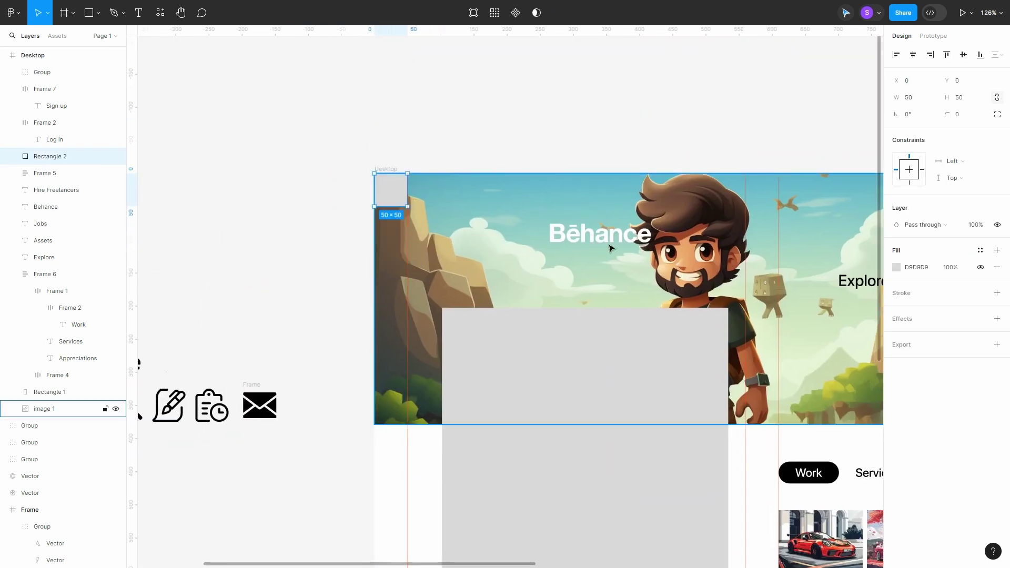
Move the Behance wordmark to the banner's top-left at X 81, Y 36.
{"action": "left_click", "coordinate": [610, 248]}
{"action": "left_click_drag", "start_coordinate": [607, 243], "coordinate": [506, 211]}
{"action": "key", "text": "ctrl+z"}
{"action": "left_click_drag", "start_coordinate": [593, 240], "coordinate": [451, 213]}
{"action": "key", "text": "Escape"}
{"action": "scroll", "coordinate": [683, 363], "scroll_direction": "right", "scroll_amount": 4}
{"action": "scroll", "coordinate": [678, 368], "scroll_direction": "up", "scroll_amount": 1}
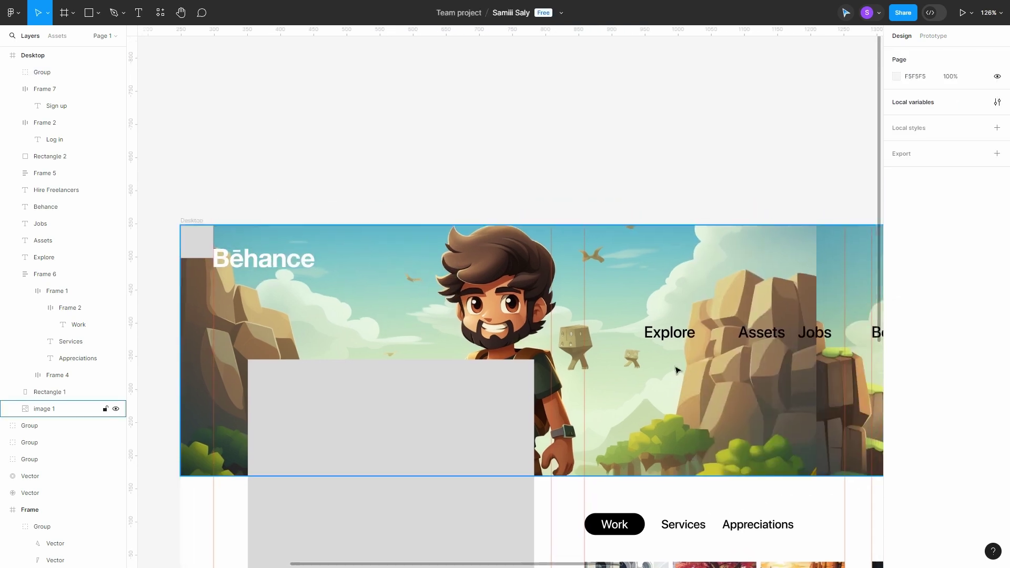
{"action": "scroll", "coordinate": [677, 369], "scroll_direction": "right", "scroll_amount": 2}
{"action": "scroll", "coordinate": [523, 338], "scroll_direction": "right", "scroll_amount": 3}
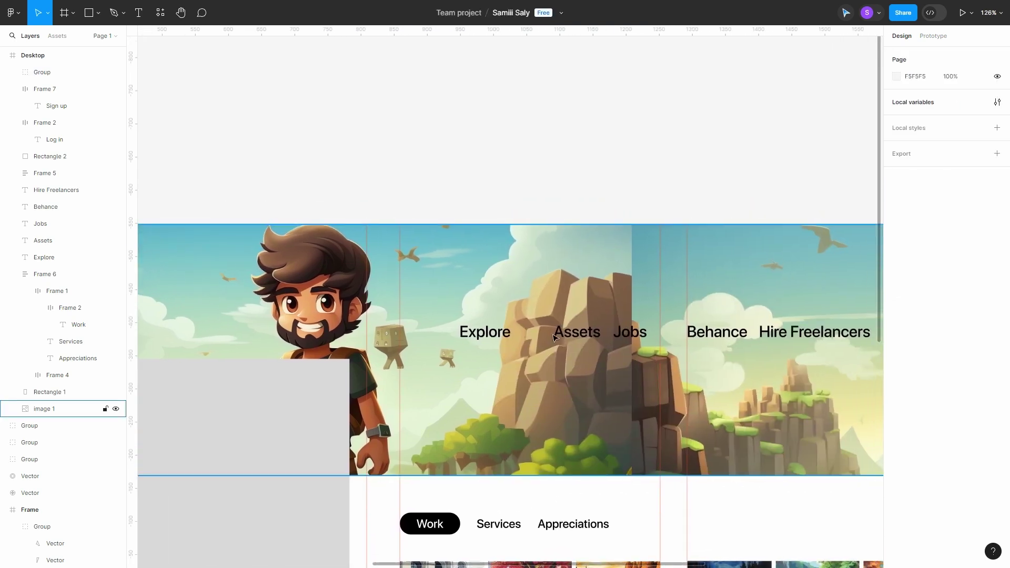
Space the Explore, Assets, Jobs and Behance links 48 apart in an auto layout frame.
{"action": "left_click", "coordinate": [715, 335]}
{"action": "left_click", "coordinate": [630, 333]}
{"action": "left_click", "coordinate": [576, 332]}
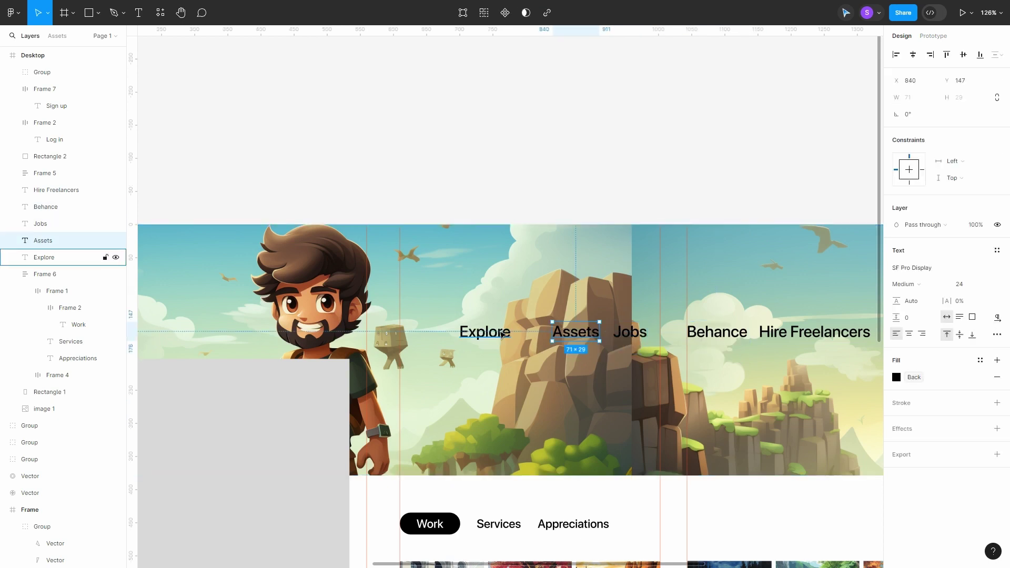
{"action": "left_click", "coordinate": [502, 334], "text": "shift"}
{"action": "left_click", "coordinate": [630, 332], "text": "shift"}
{"action": "left_click", "coordinate": [716, 333], "text": "shift"}
{"action": "left_click", "coordinate": [997, 54]}
{"action": "left_click", "coordinate": [915, 100]}
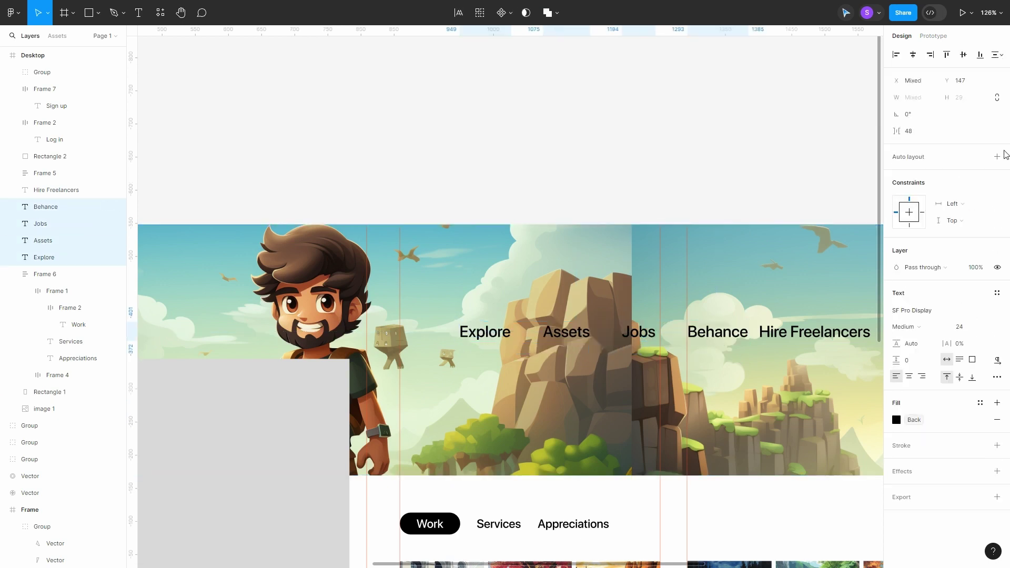
{"action": "left_click", "coordinate": [997, 156]}
Make the four nav links Bold with a White fill.
{"action": "left_click", "coordinate": [710, 332]}
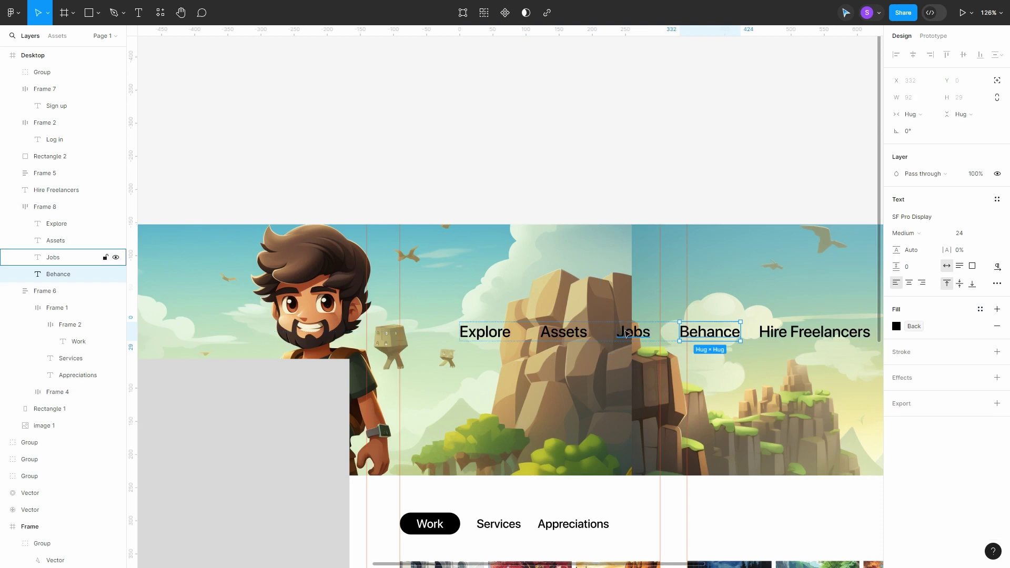
{"action": "left_click", "coordinate": [631, 333], "text": "shift"}
{"action": "left_click", "coordinate": [574, 337], "text": "shift"}
{"action": "left_click", "coordinate": [484, 331], "text": "shift"}
{"action": "left_click", "coordinate": [904, 258]}
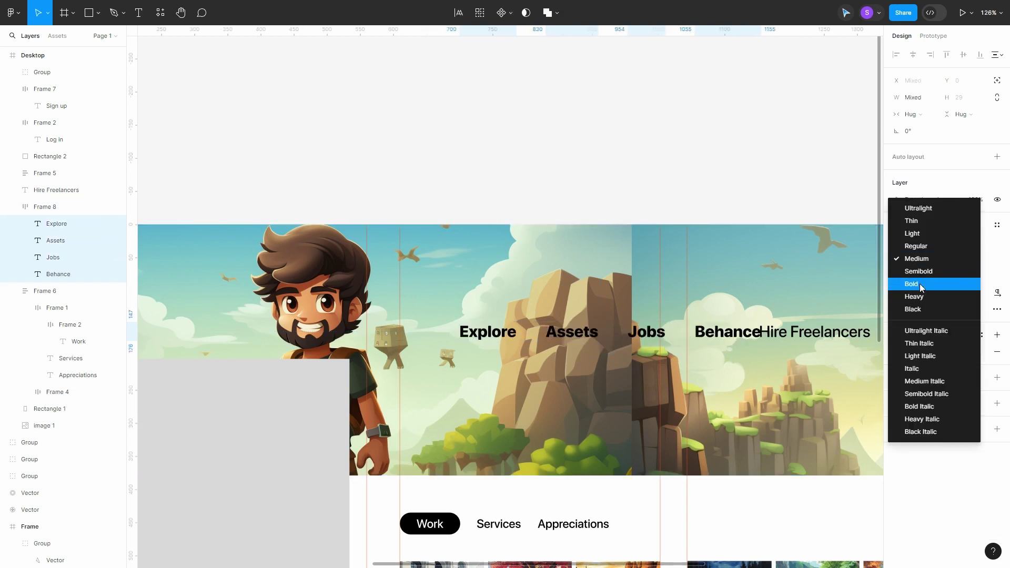
{"action": "left_click", "coordinate": [919, 284]}
{"action": "left_click", "coordinate": [913, 352]}
{"action": "left_click", "coordinate": [795, 456]}
Move the nav link row beside the Behance logo.
{"action": "scroll", "coordinate": [524, 221], "scroll_direction": "left", "scroll_amount": 2}
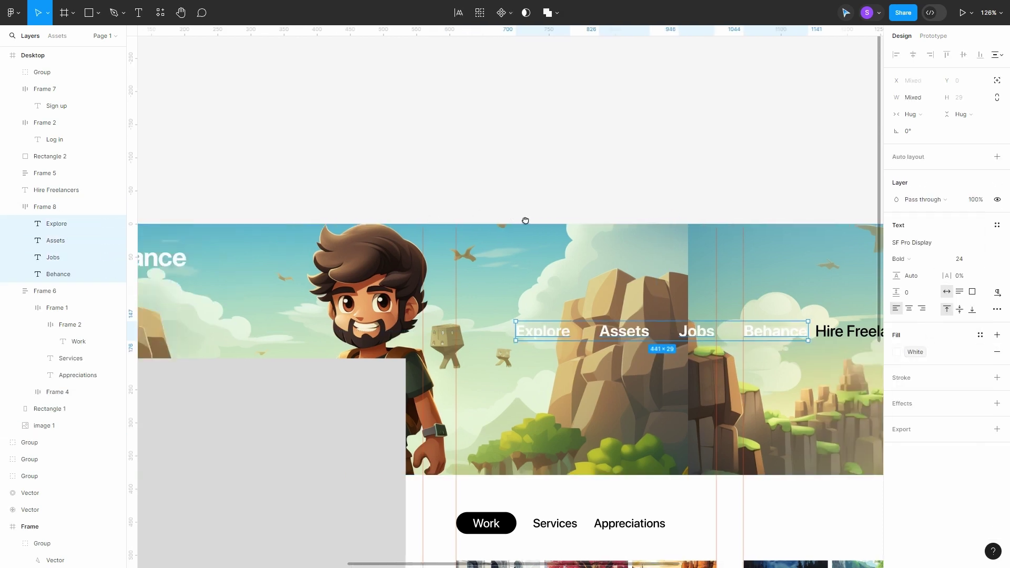
{"action": "scroll", "coordinate": [366, 282], "scroll_direction": "left", "scroll_amount": 4}
{"action": "left_click_drag", "start_coordinate": [651, 347], "coordinate": [356, 273]}
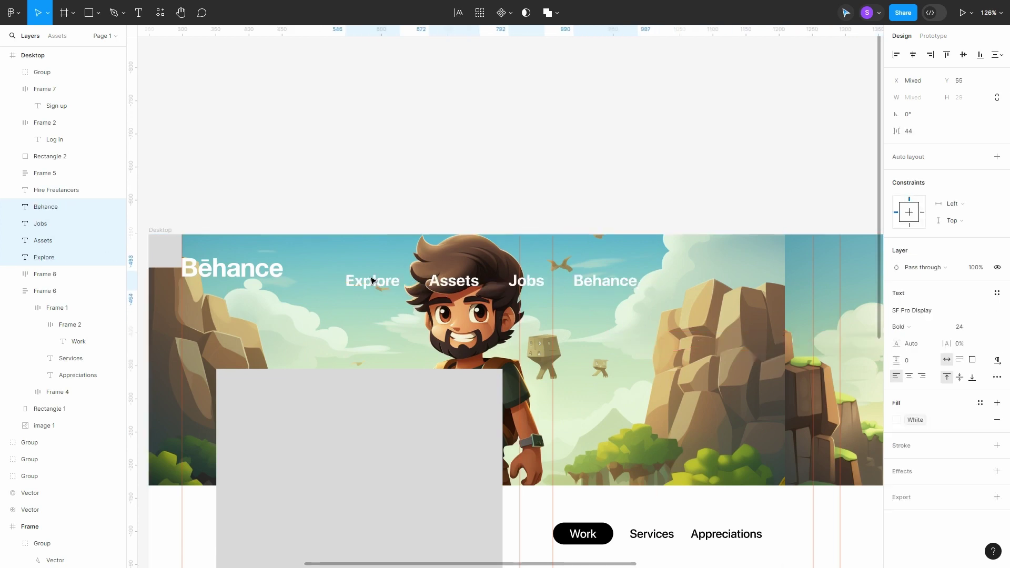
{"action": "scroll", "coordinate": [473, 237], "scroll_direction": "right", "scroll_amount": 5}
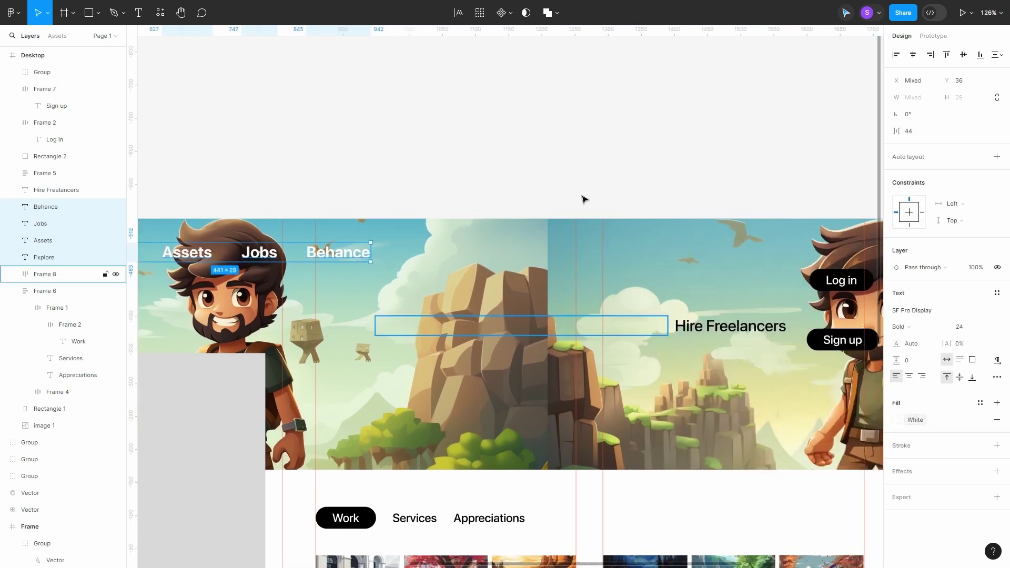
Make the Hire Freelancers text Bold with a White fill.
{"action": "left_click", "coordinate": [730, 326]}
{"action": "left_click", "coordinate": [901, 284]}
{"action": "left_click", "coordinate": [944, 309]}
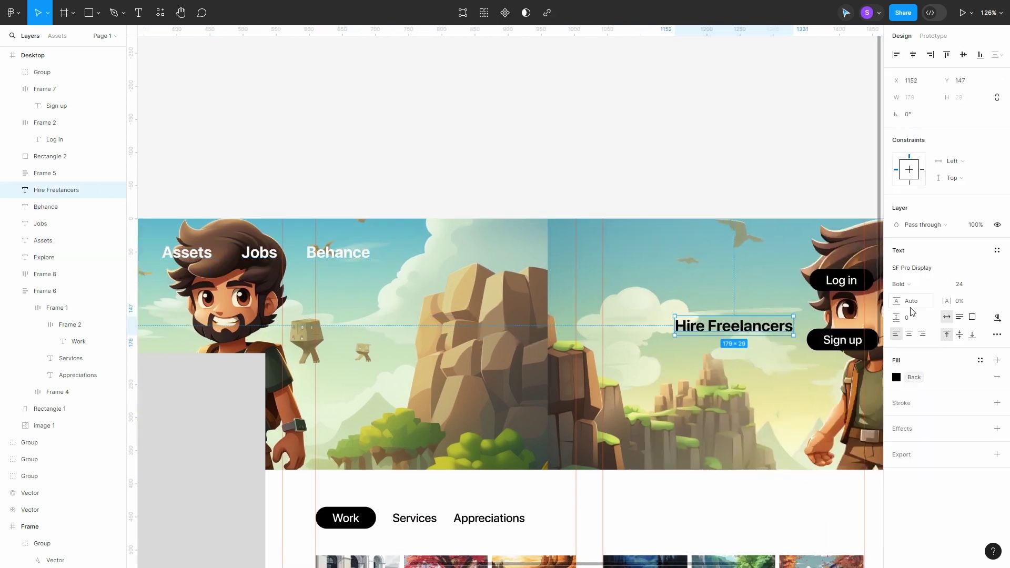
{"action": "left_click", "coordinate": [896, 377]}
{"action": "left_click", "coordinate": [788, 480]}
{"action": "left_click", "coordinate": [680, 234]}
Move the Adobe logo into the banner.
{"action": "scroll", "coordinate": [486, 410], "scroll_direction": "left", "scroll_amount": 10}
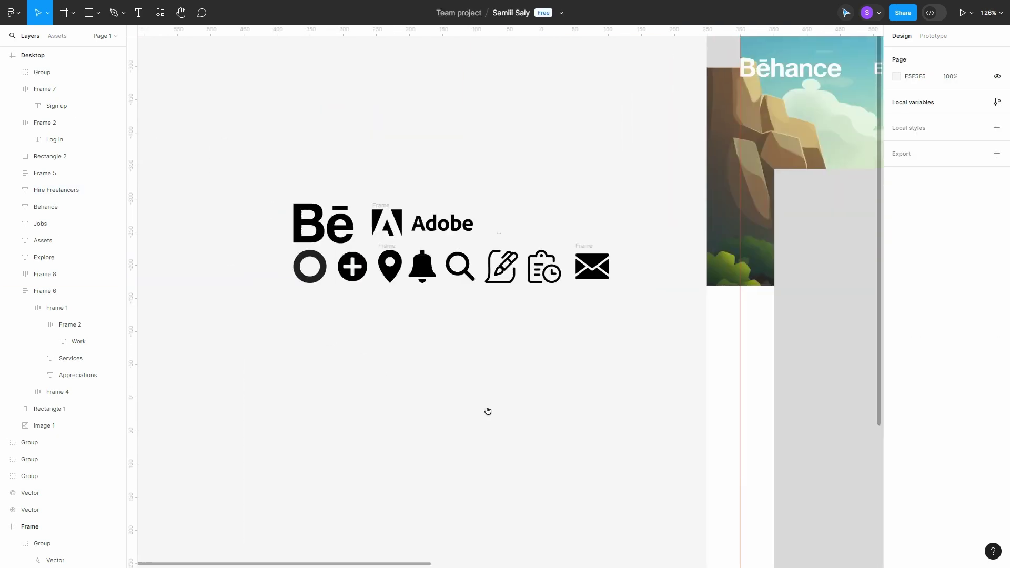
{"action": "left_click", "coordinate": [414, 243]}
{"action": "mouse_move", "coordinate": [414, 243]}
{"action": "left_mouse_down"}
{"action": "mouse_move", "coordinate": [446, 421]}
{"action": "mouse_move", "coordinate": [660, 270]}
{"action": "left_mouse_up"}
{"action": "scroll", "coordinate": [168, 294], "scroll_direction": "right", "scroll_amount": 15}
Give the Log in button a White fill with Blue text.
{"action": "scroll", "coordinate": [339, 286], "scroll_direction": "left", "scroll_amount": 5}
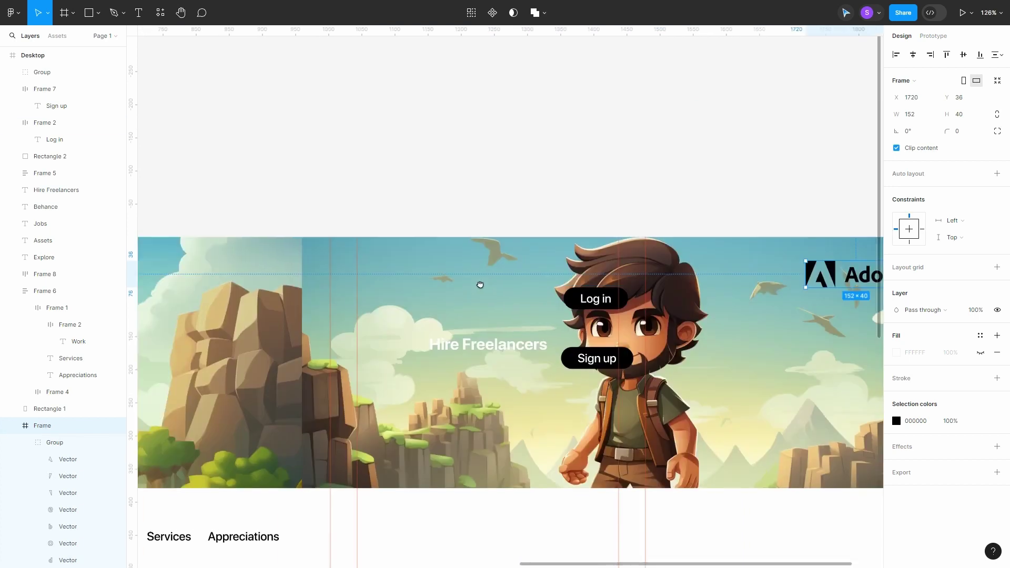
{"action": "scroll", "coordinate": [339, 286], "scroll_direction": "left", "scroll_amount": 3}
{"action": "left_click", "coordinate": [500, 304]}
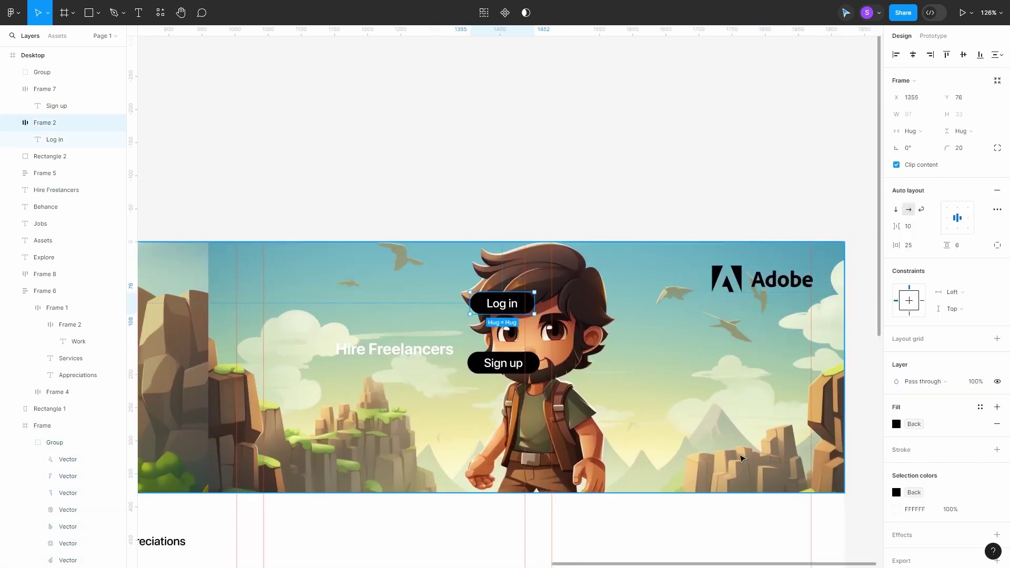
{"action": "left_click", "coordinate": [896, 509]}
{"action": "left_click", "coordinate": [773, 510]}
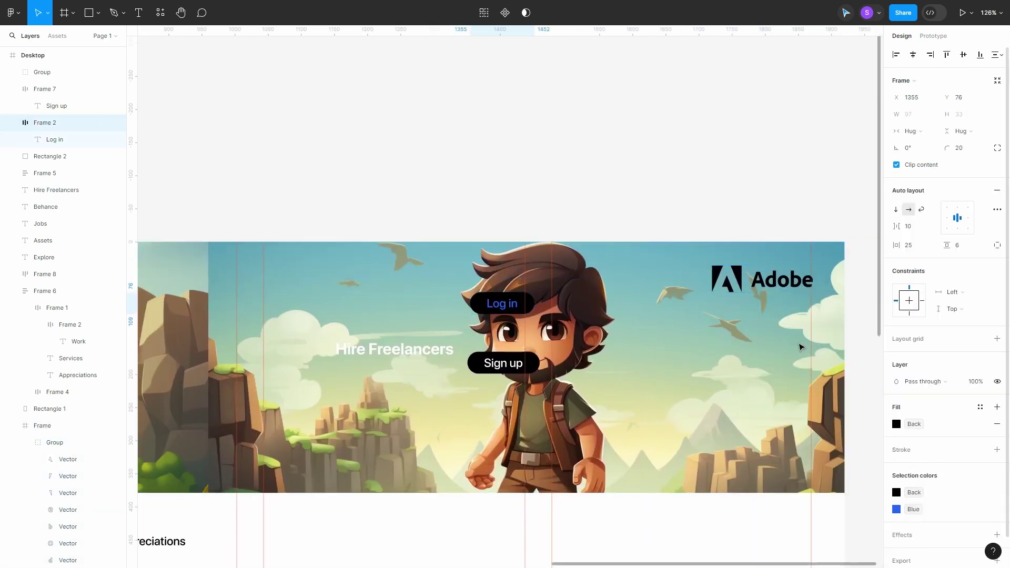
{"action": "left_click", "coordinate": [896, 492]}
{"action": "left_click", "coordinate": [814, 525]}
Give the Sign up button a Blue fill from the library colour styles.
{"action": "left_click", "coordinate": [483, 363]}
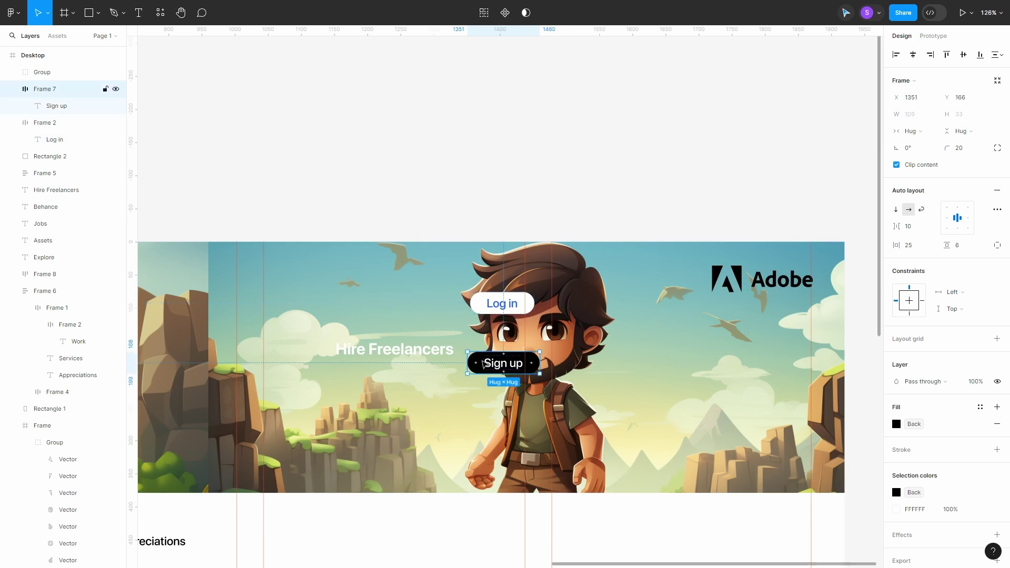
{"action": "left_click", "coordinate": [896, 492]}
{"action": "left_click", "coordinate": [770, 512]}
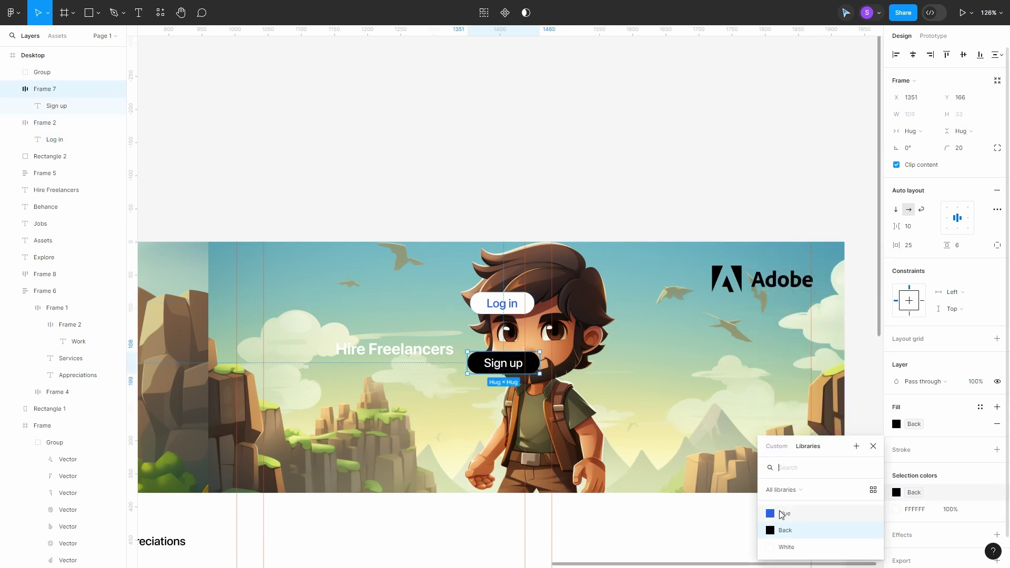
{"action": "left_click", "coordinate": [620, 334]}
{"action": "left_click", "coordinate": [504, 363]}
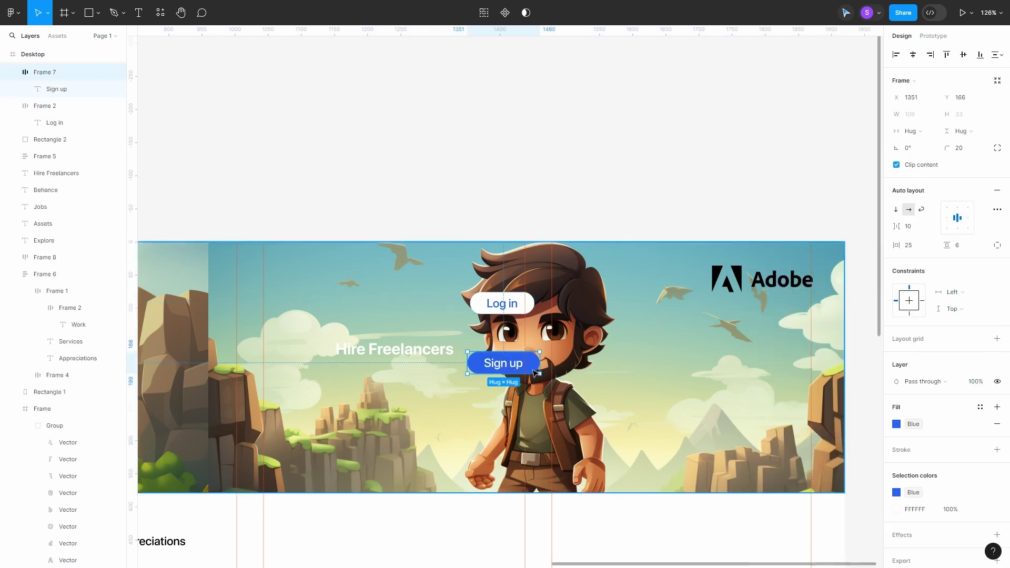
Set the Sign up and Log in labels to Bold.
{"action": "double_click", "coordinate": [503, 367]}
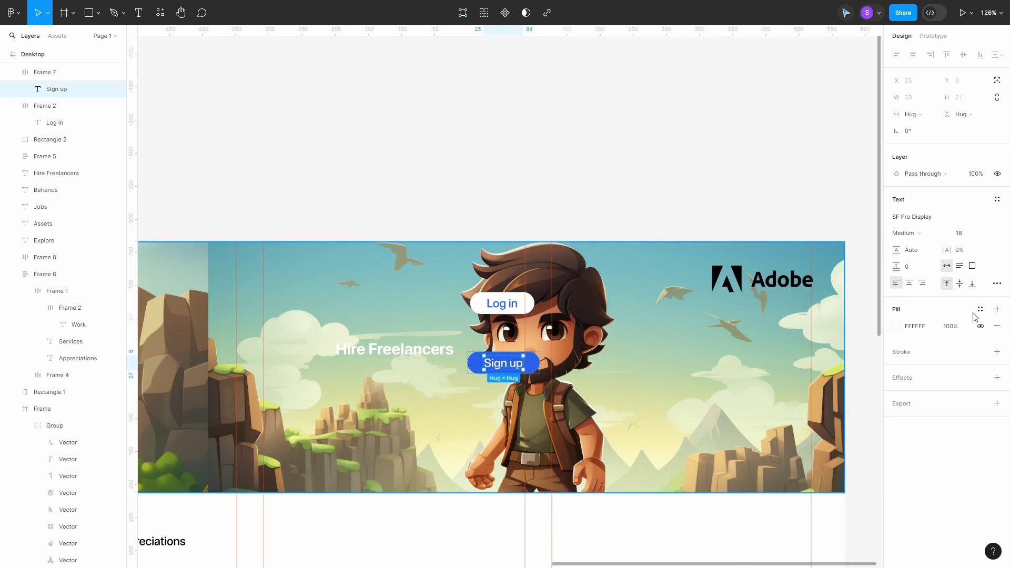
{"action": "left_click", "coordinate": [914, 237]}
{"action": "left_click", "coordinate": [926, 257]}
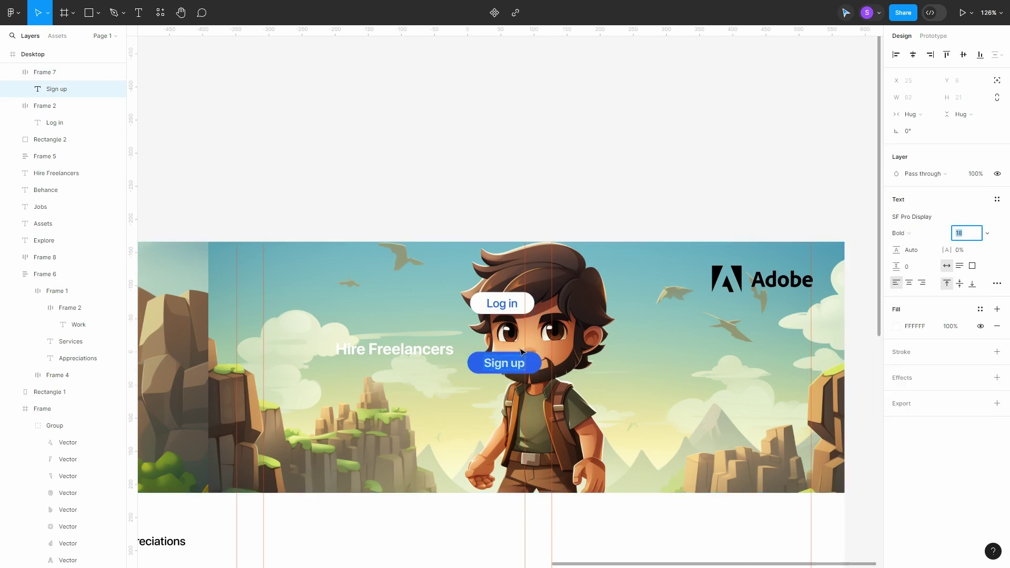
{"action": "left_click", "coordinate": [502, 309]}
{"action": "left_click", "coordinate": [902, 233]}
{"action": "left_click", "coordinate": [924, 258]}
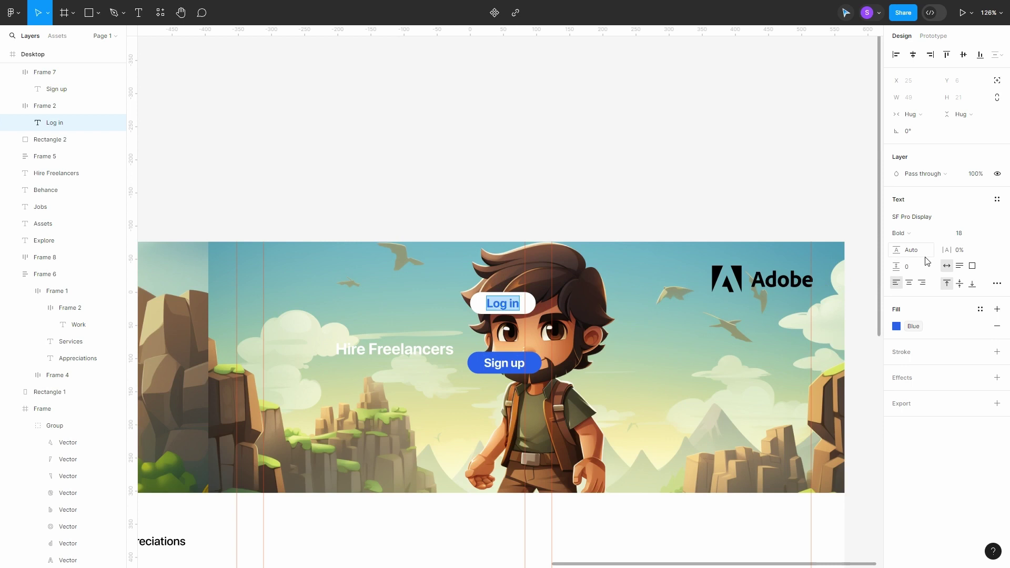
{"action": "key", "text": "Escape"}
Move the Log in button beside the Adobe logo and bring Sign up up toward it.
{"action": "scroll", "coordinate": [620, 228], "scroll_direction": "down", "scroll_amount": 5}
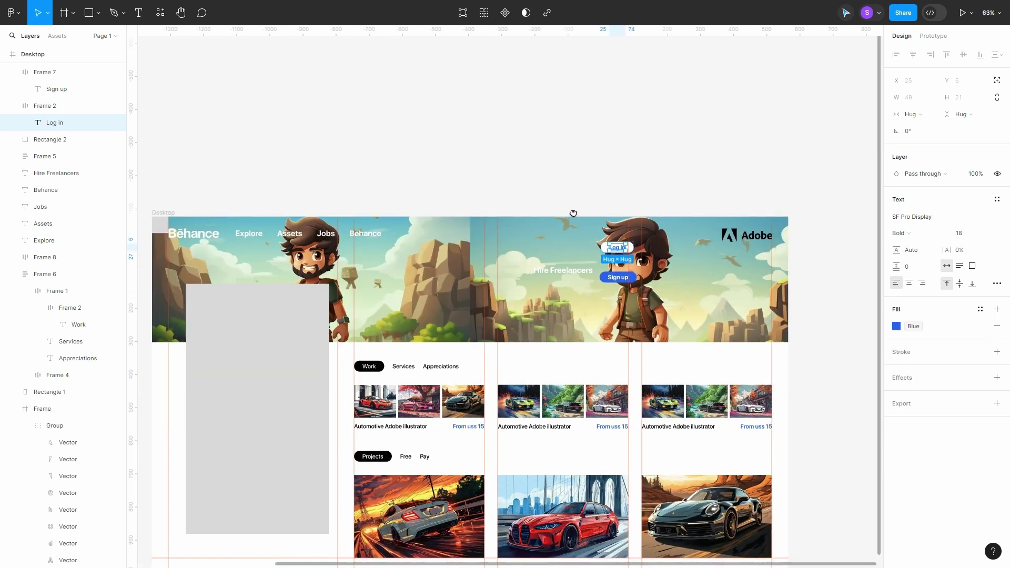
{"action": "left_click", "coordinate": [774, 258]}
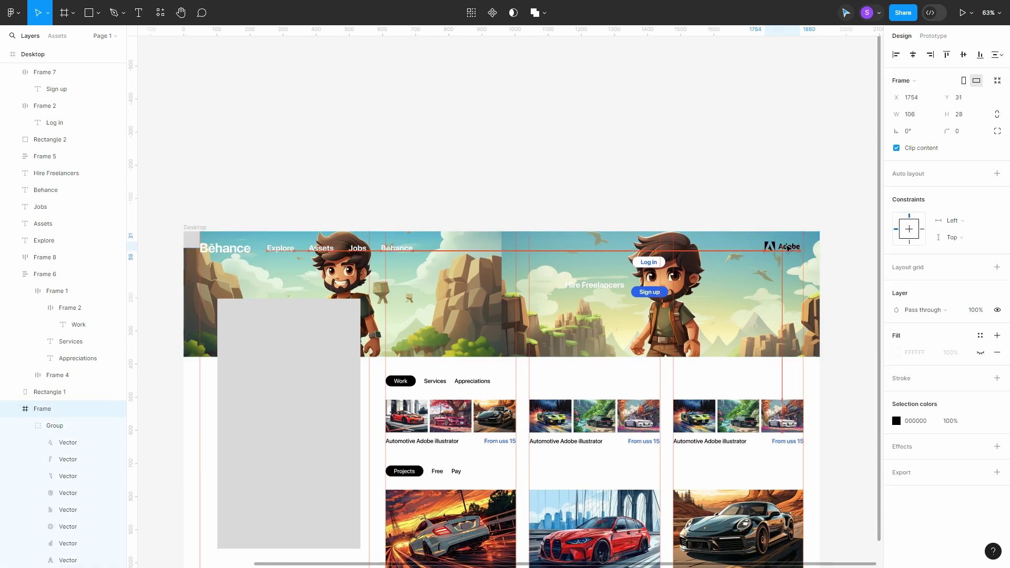
{"action": "left_click_drag", "start_coordinate": [648, 262], "coordinate": [710, 247]}
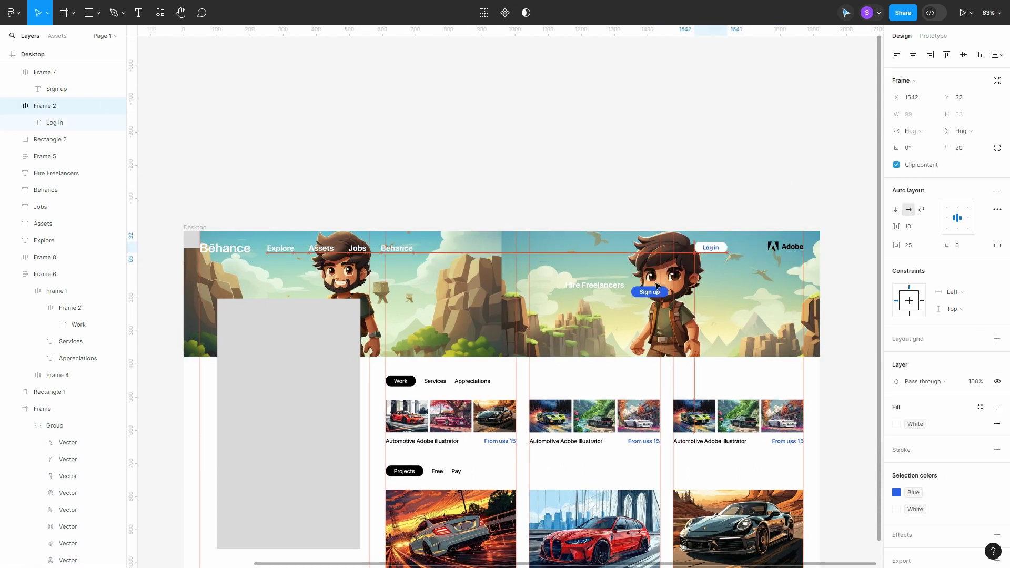
{"action": "left_click", "coordinate": [649, 292]}
{"action": "left_click", "coordinate": [652, 294]}
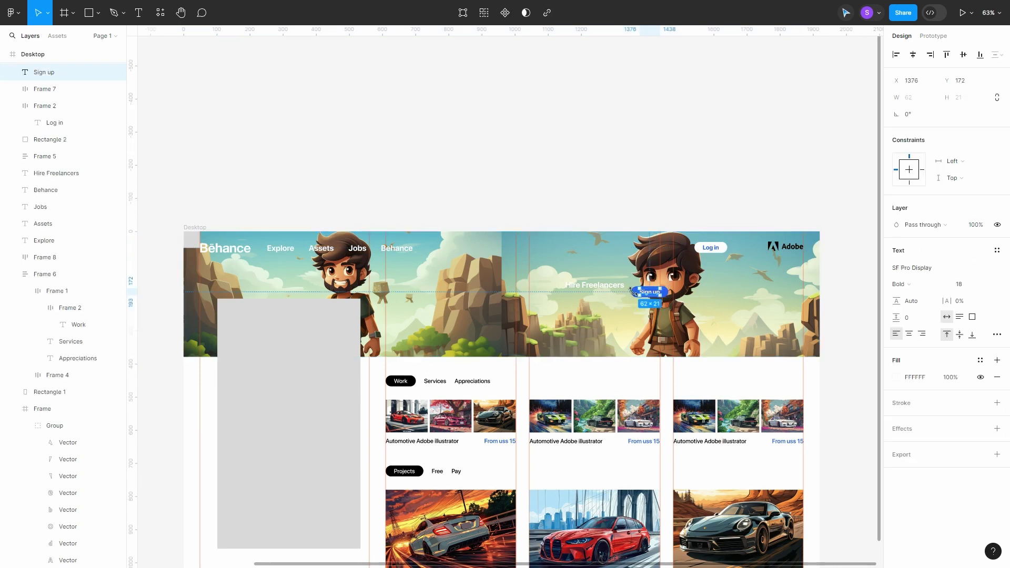
{"action": "left_click", "coordinate": [652, 293]}
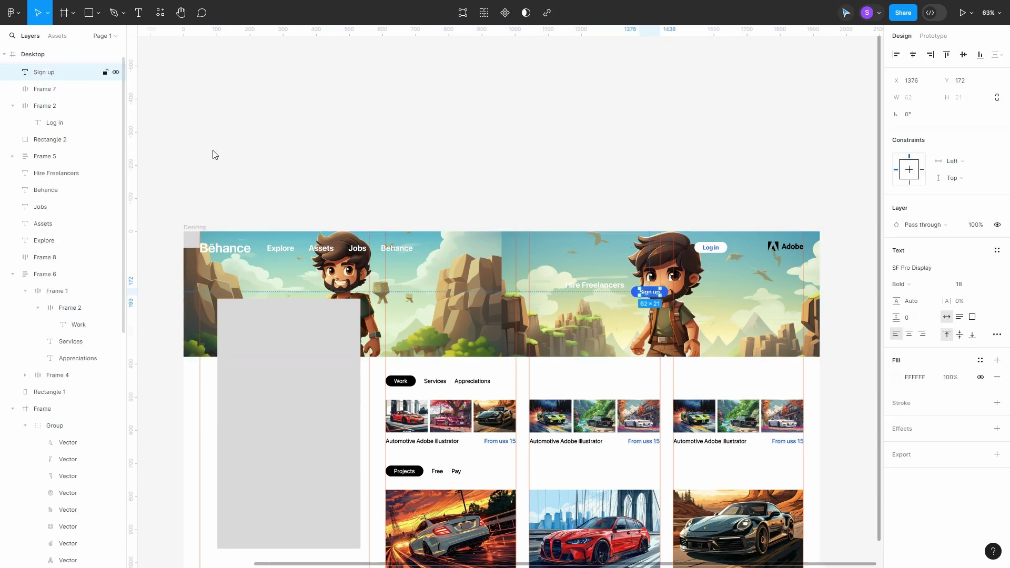
{"action": "key", "text": "ctrl+plus"}
{"action": "key", "text": "ctrl+plus"}
{"action": "left_click", "coordinate": [468, 307]}
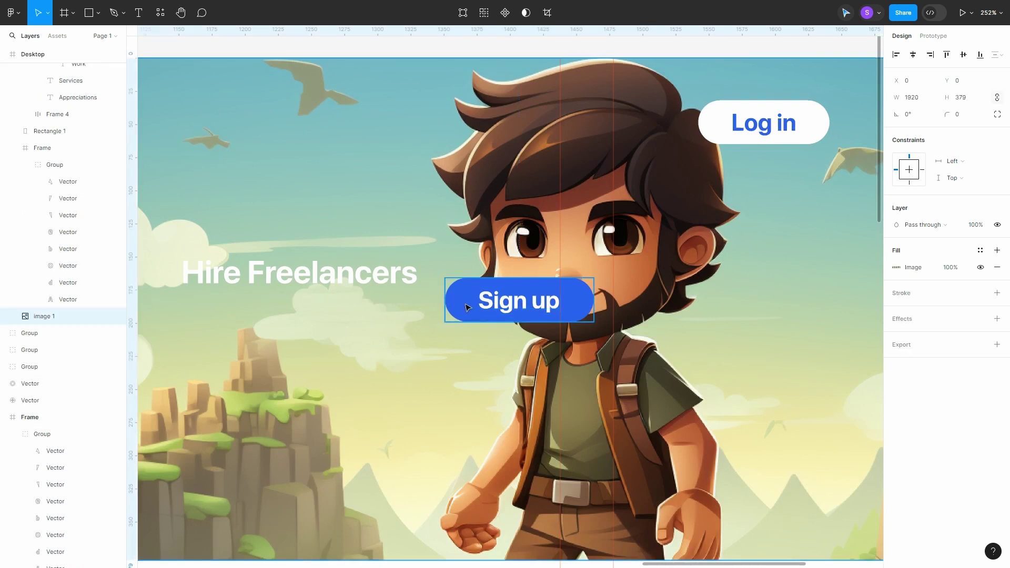
{"action": "left_click_drag", "start_coordinate": [467, 307], "coordinate": [721, 236]}
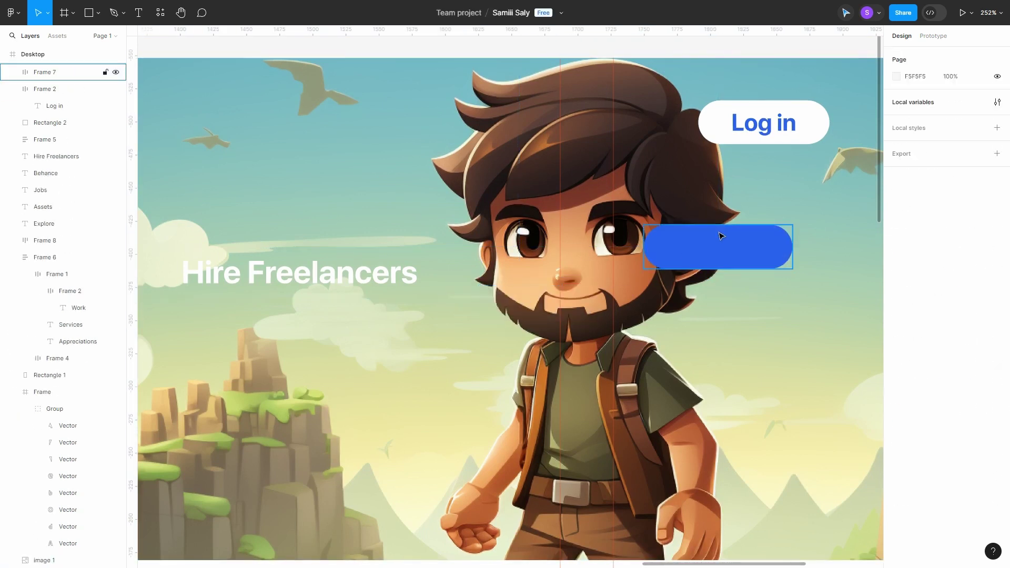
Set the Sign up and Log in label font size to 16.
{"action": "left_click", "coordinate": [680, 239]}
{"action": "scroll", "coordinate": [703, 244], "scroll_direction": "right", "scroll_amount": 5}
{"action": "scroll", "coordinate": [703, 245], "scroll_direction": "up", "scroll_amount": 2}
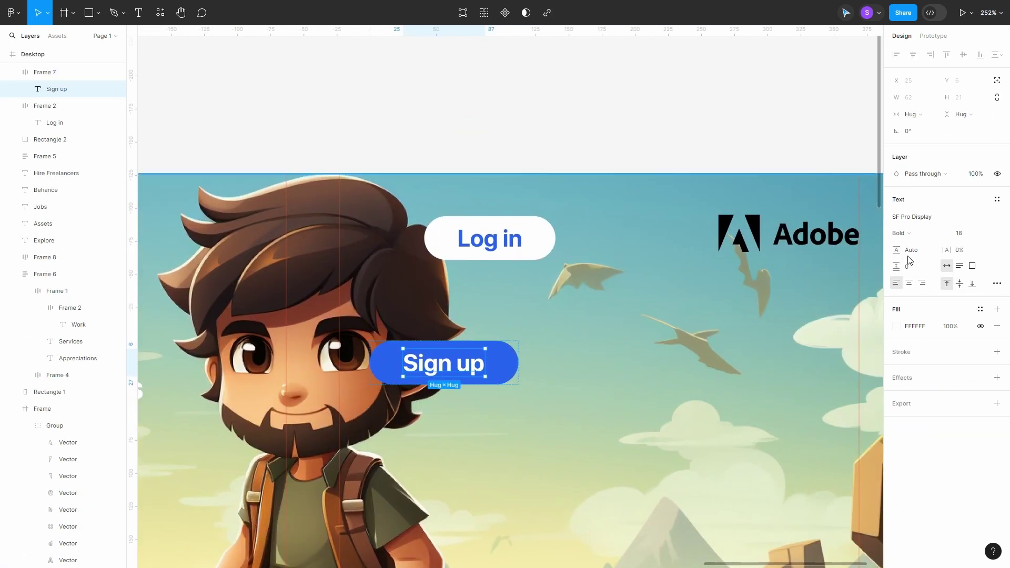
{"action": "left_click", "coordinate": [963, 233]}
{"action": "left_click", "coordinate": [971, 330]}
{"action": "left_click", "coordinate": [494, 240]}
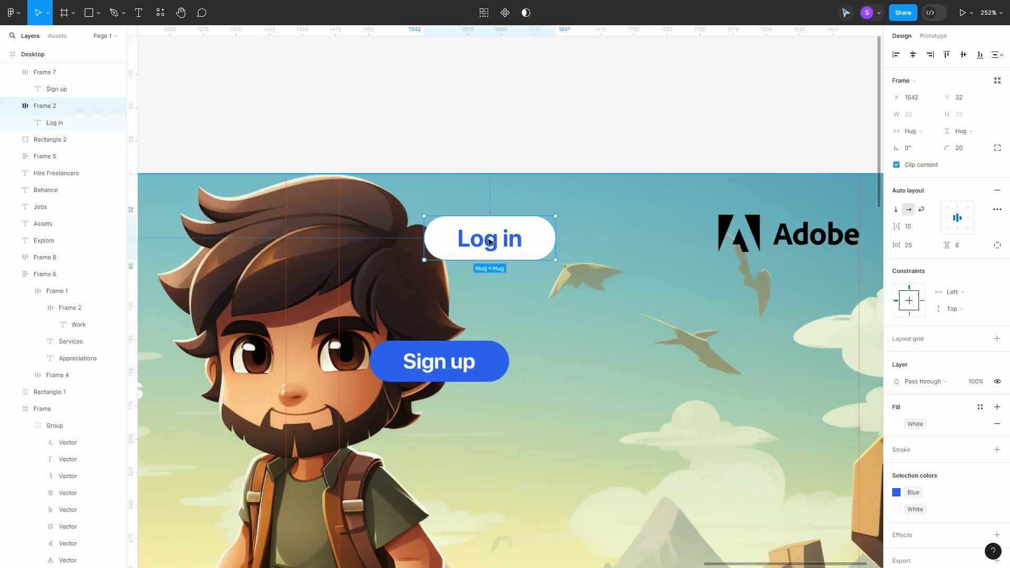
{"action": "left_click", "coordinate": [963, 233]}
{"action": "left_click", "coordinate": [978, 330]}
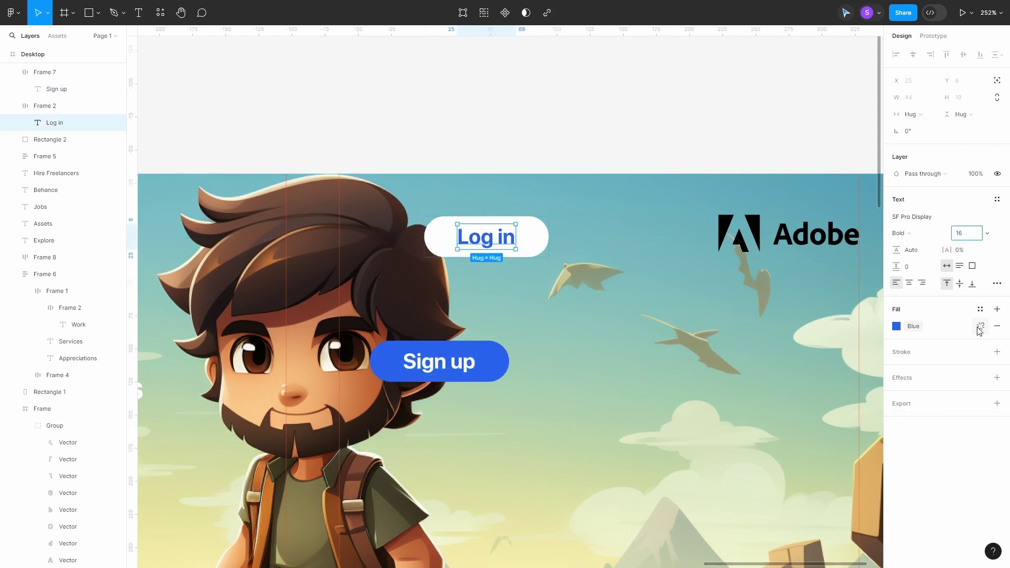
Place the Sign up button just right of Log in.
{"action": "left_click", "coordinate": [476, 360]}
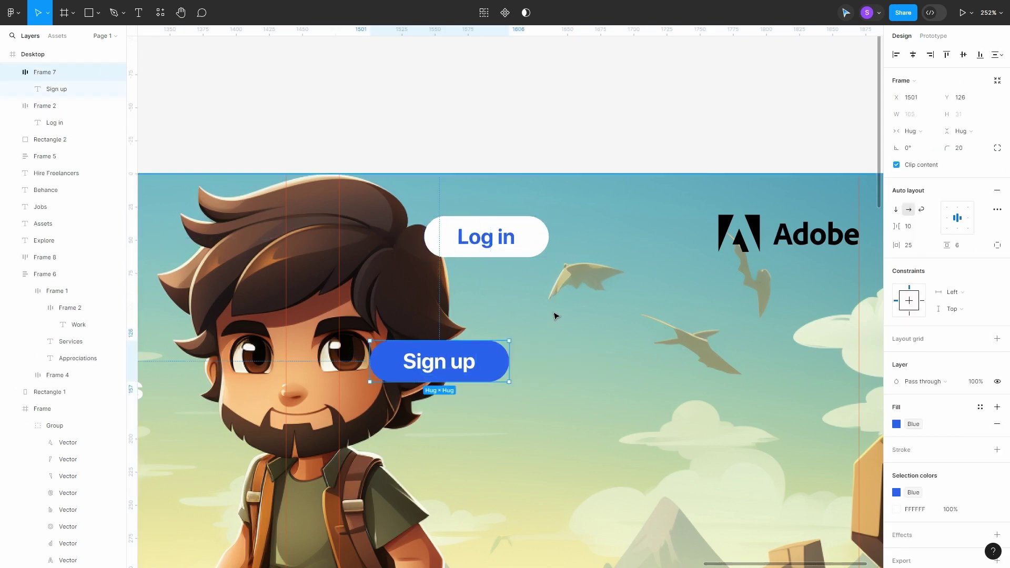
{"action": "left_click_drag", "start_coordinate": [484, 361], "coordinate": [674, 236]}
{"action": "left_click_drag", "start_coordinate": [473, 270], "coordinate": [556, 280]}
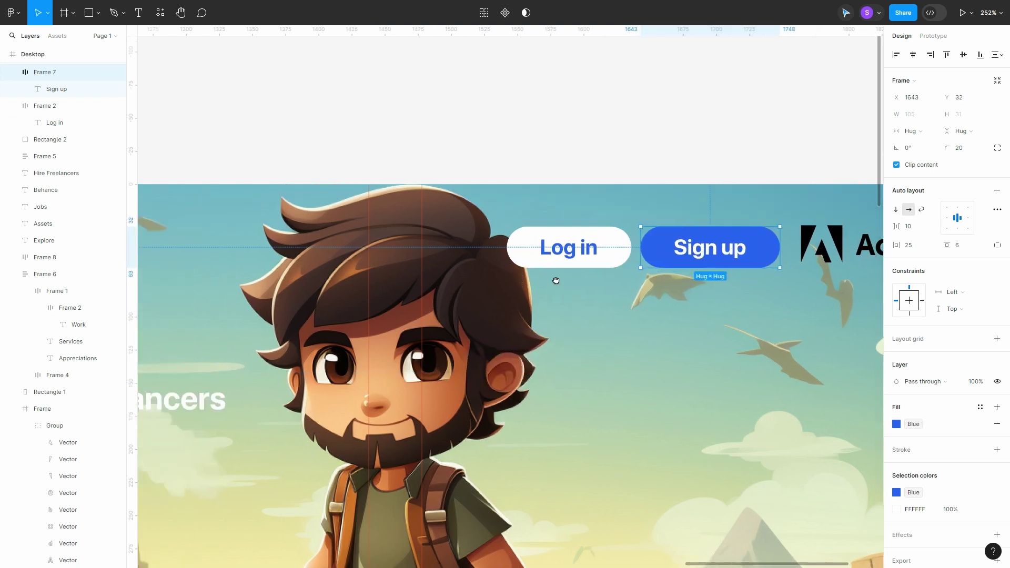
{"action": "scroll", "coordinate": [555, 280], "scroll_direction": "left", "scroll_amount": 5}
{"action": "scroll", "coordinate": [205, 342], "scroll_direction": "left", "scroll_amount": 3}
{"action": "scroll", "coordinate": [316, 326], "scroll_direction": "down", "scroll_amount": 5}
{"action": "scroll", "coordinate": [406, 373], "scroll_direction": "down", "scroll_amount": 3}
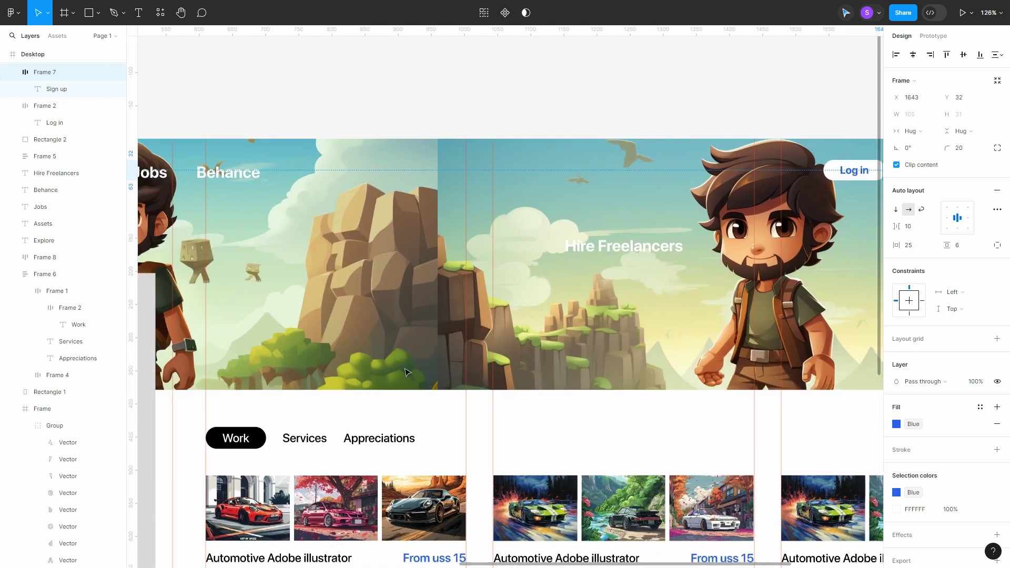
{"action": "scroll", "coordinate": [406, 372], "scroll_direction": "left", "scroll_amount": 5}
{"action": "scroll", "coordinate": [407, 373], "scroll_direction": "down", "scroll_amount": 2}
{"action": "scroll", "coordinate": [452, 358], "scroll_direction": "down", "scroll_amount": 4, "text": "ctrl"}
Move Hire Freelancers into the nav row beside Behance.
{"action": "left_click", "coordinate": [416, 189]}
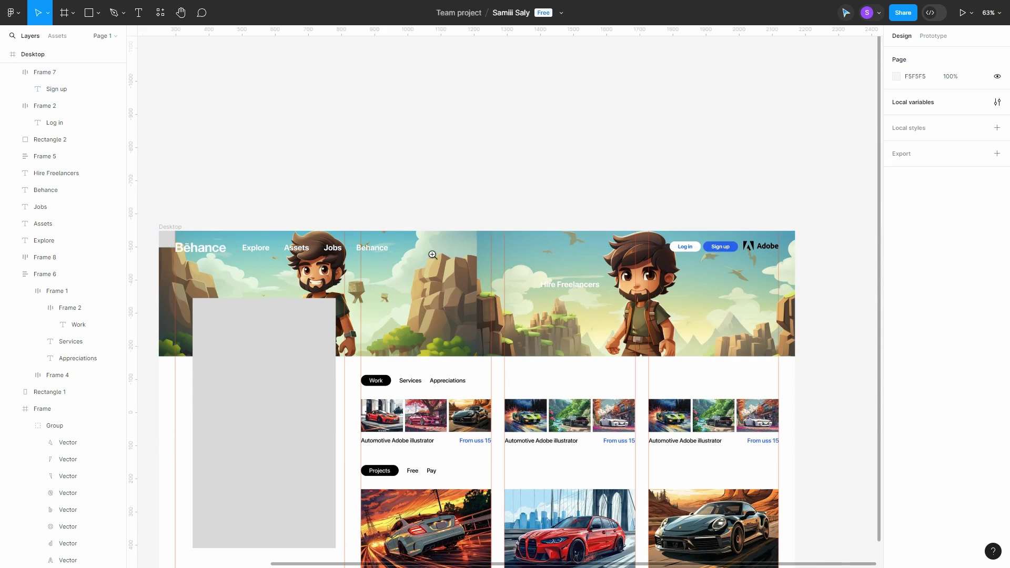
{"action": "scroll", "coordinate": [431, 253], "scroll_direction": "up", "scroll_amount": 4, "text": "ctrl"}
{"action": "left_click", "coordinate": [726, 315]}
{"action": "mouse_move", "coordinate": [725, 315]}
{"action": "left_mouse_down"}
{"action": "mouse_move", "coordinate": [483, 248]}
{"action": "mouse_move", "coordinate": [509, 247]}
{"action": "left_mouse_up"}
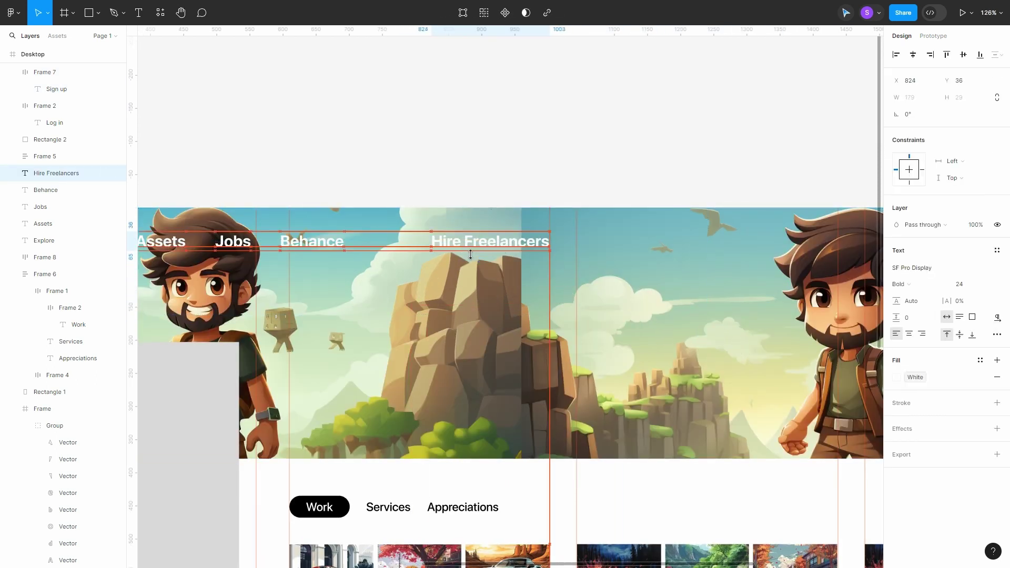
{"action": "scroll", "coordinate": [416, 249], "scroll_direction": "left", "scroll_amount": 5}
{"action": "scroll", "coordinate": [417, 249], "scroll_direction": "down", "scroll_amount": 1}
{"action": "scroll", "coordinate": [416, 249], "scroll_direction": "up", "scroll_amount": 1}
{"action": "left_click", "coordinate": [604, 184]}
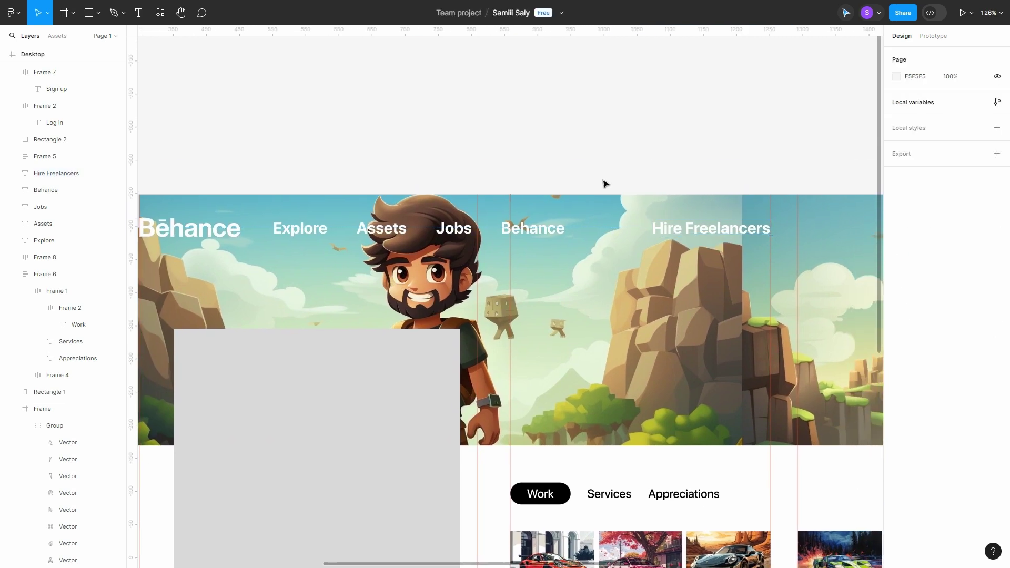
Draw a small grey rectangle below the Behance nav label.
{"action": "scroll", "coordinate": [600, 221], "scroll_direction": "up", "scroll_amount": 5, "text": "ctrl"}
{"action": "left_click", "coordinate": [88, 13]}
{"action": "left_click_drag", "start_coordinate": [417, 300], "coordinate": [543, 356]}
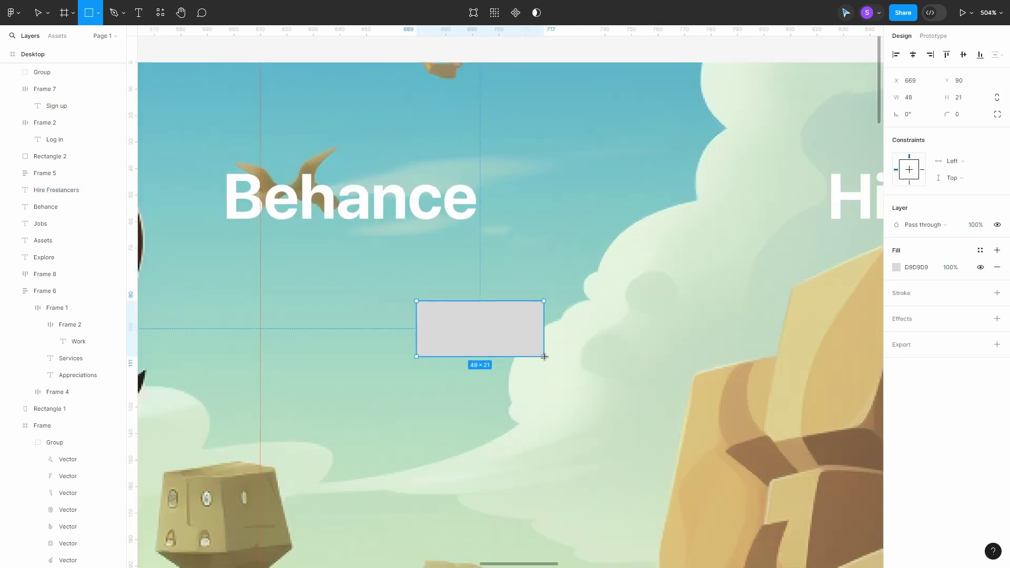
{"action": "left_click_drag", "start_coordinate": [466, 205], "coordinate": [465, 404], "text": "alt"}
{"action": "key", "text": "ctrl+z"}
Duplicate the Behance nav text and retype the copy as 'PRO'.
{"action": "left_click", "coordinate": [383, 214]}
{"action": "key", "text": "ctrl+c"}
{"action": "left_click", "coordinate": [435, 260]}
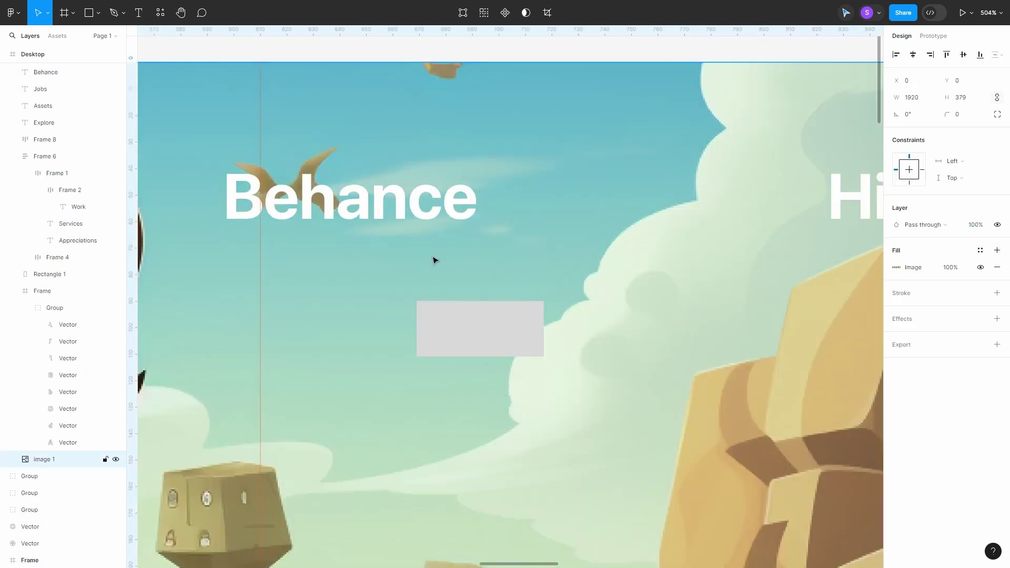
{"action": "key", "text": "ctrl+v"}
{"action": "double_click", "coordinate": [463, 404]}
{"action": "type", "text": "pro"}
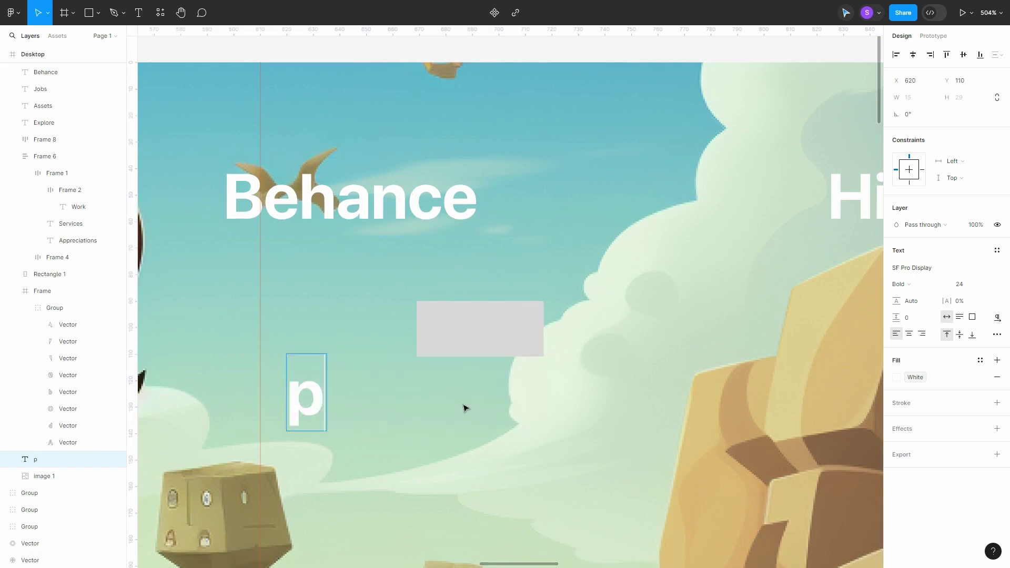
{"action": "key", "text": "BackSpace"}
{"action": "type", "text": "PRO"}
{"action": "key", "text": "ctrl+a"}
{"action": "key", "text": "Escape"}
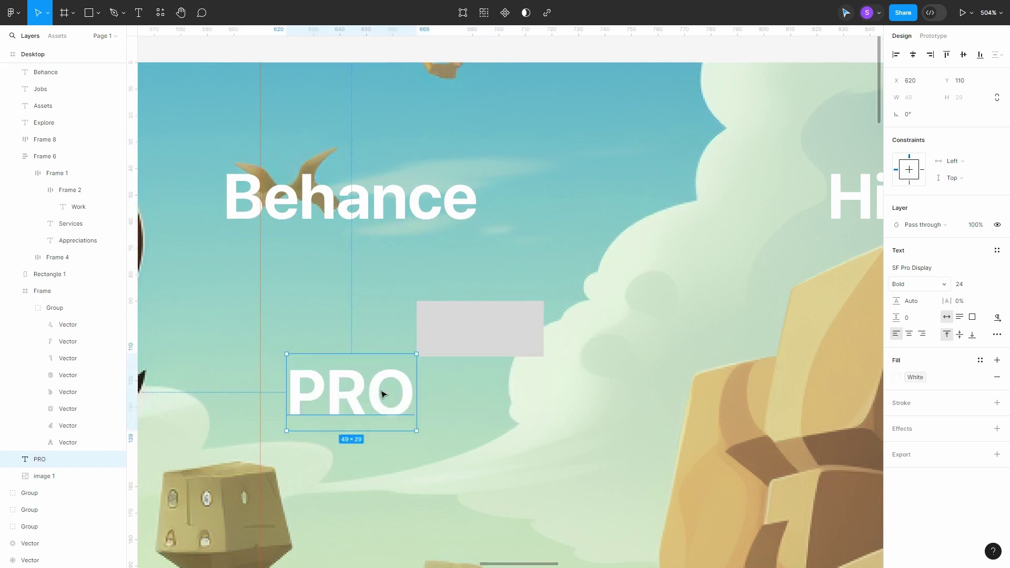
Place the PRO text over the rectangle and fill the rectangle with the Blue colour style.
{"action": "left_click_drag", "start_coordinate": [383, 395], "coordinate": [495, 412]}
{"action": "left_click", "coordinate": [505, 343]}
{"action": "mouse_move", "coordinate": [505, 342]}
{"action": "left_mouse_down"}
{"action": "mouse_move", "coordinate": [483, 396]}
{"action": "mouse_move", "coordinate": [487, 426]}
{"action": "mouse_move", "coordinate": [550, 415]}
{"action": "left_mouse_up"}
{"action": "left_click", "coordinate": [508, 363]}
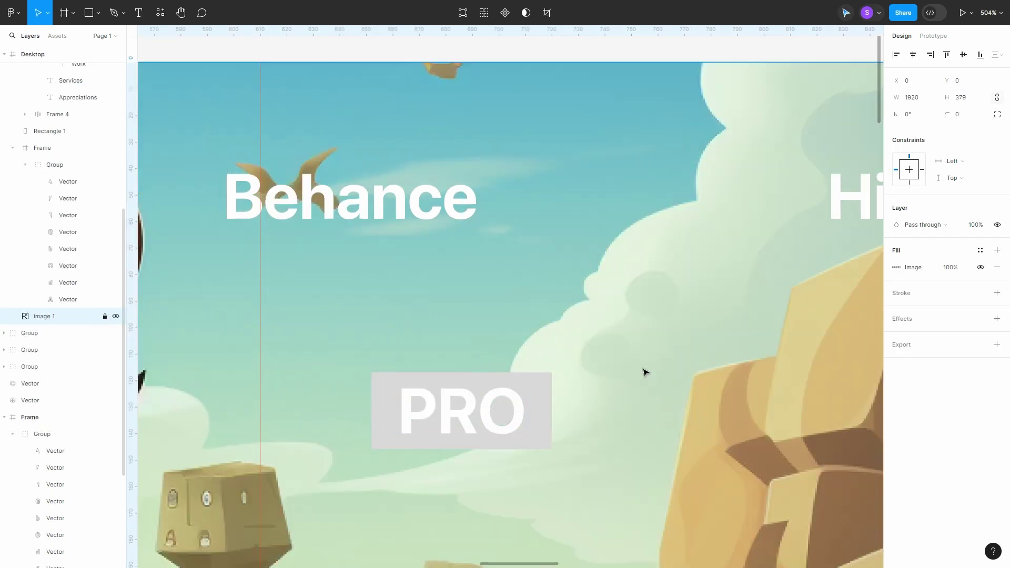
{"action": "left_click_drag", "start_coordinate": [645, 373], "coordinate": [523, 466]}
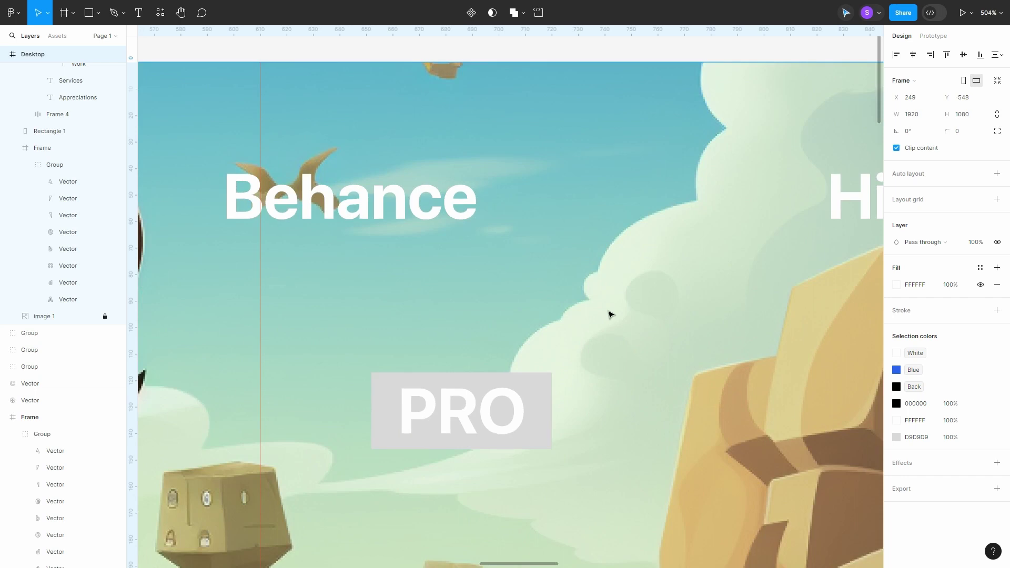
{"action": "left_click_drag", "start_coordinate": [612, 350], "coordinate": [452, 433]}
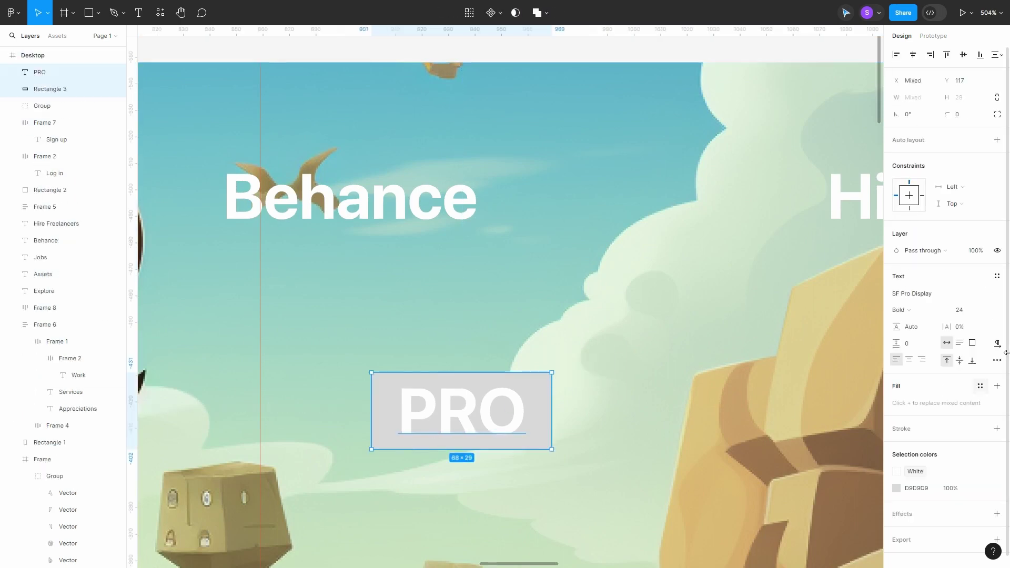
{"action": "left_click", "coordinate": [896, 488]}
{"action": "left_click", "coordinate": [805, 263]}
{"action": "left_click", "coordinate": [793, 338]}
{"action": "type", "text": "21"}
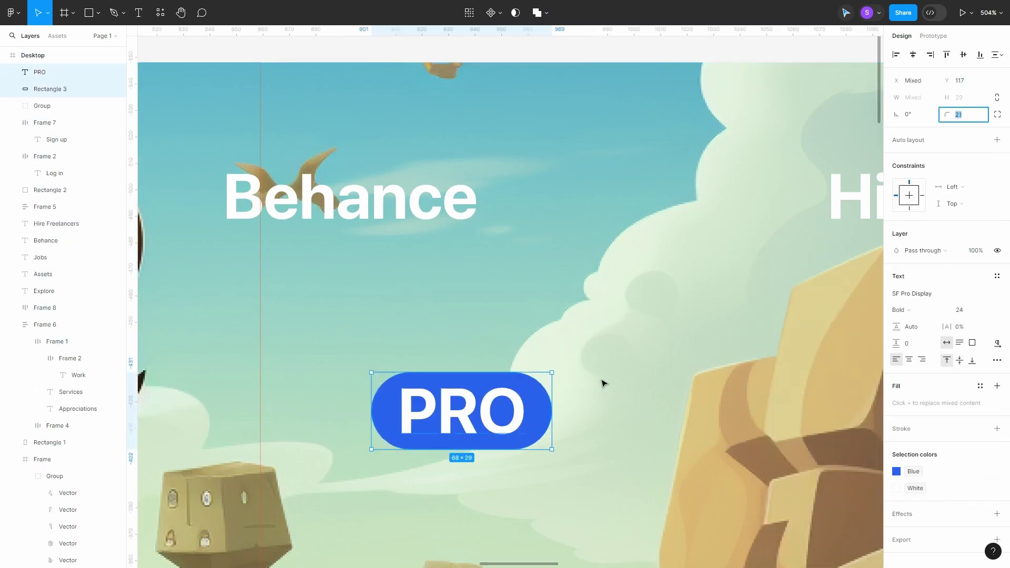
Shrink the PRO text slightly and stretch the blue pill to fit around it.
{"action": "left_click", "coordinate": [529, 420]}
{"action": "left_click_drag", "start_coordinate": [526, 407], "coordinate": [520, 406]}
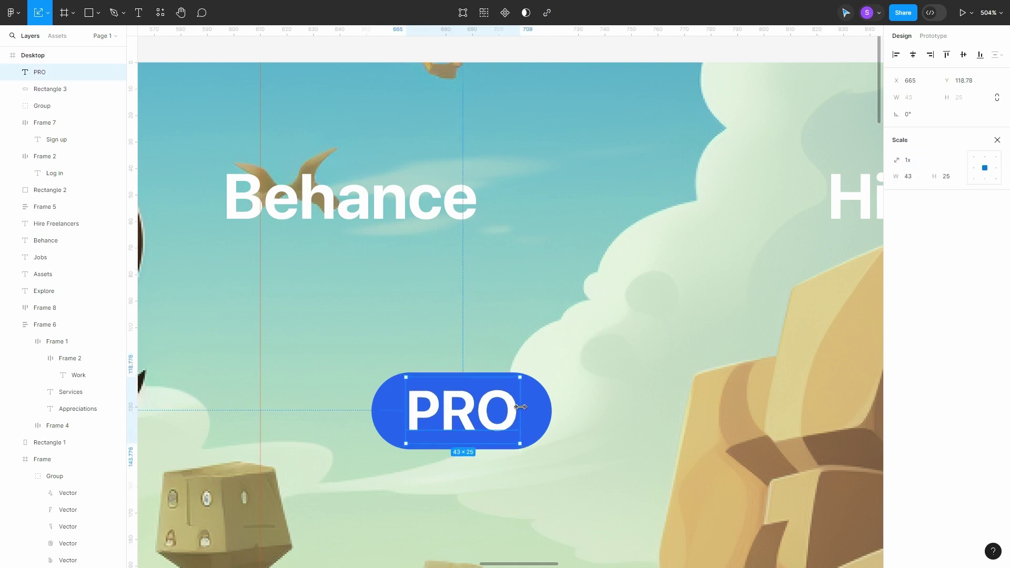
{"action": "left_click", "coordinate": [551, 409]}
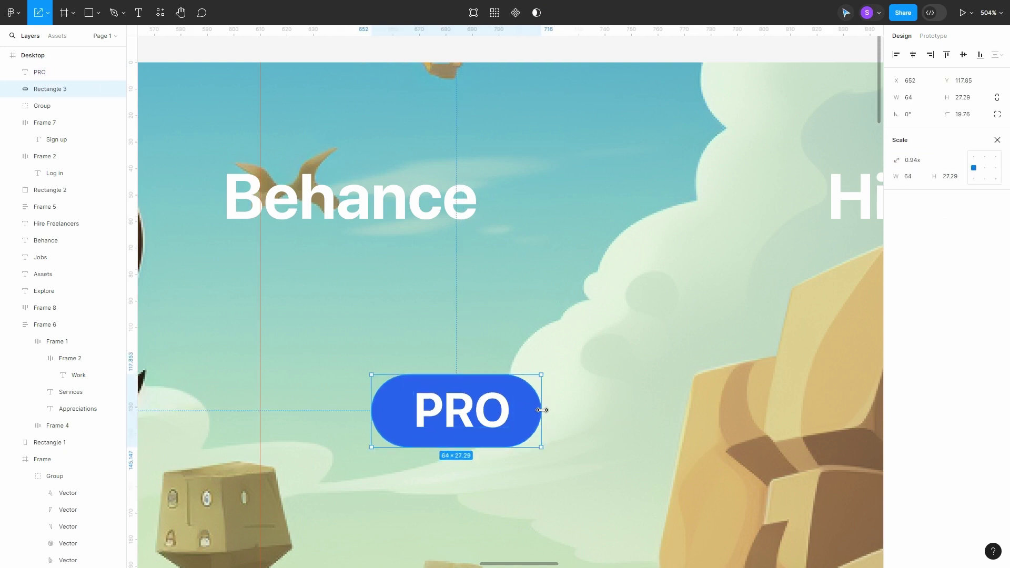
{"action": "left_click_drag", "start_coordinate": [538, 410], "coordinate": [552, 410]}
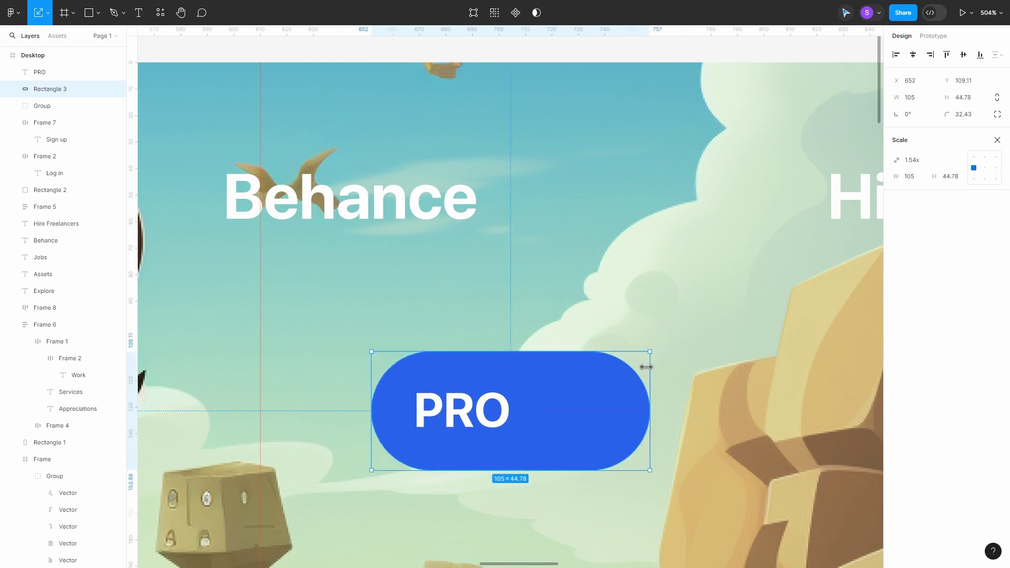
Wrap PRO and the pill in an auto layout frame with horizontal padding 12.
{"action": "left_click", "coordinate": [488, 399], "text": "shift"}
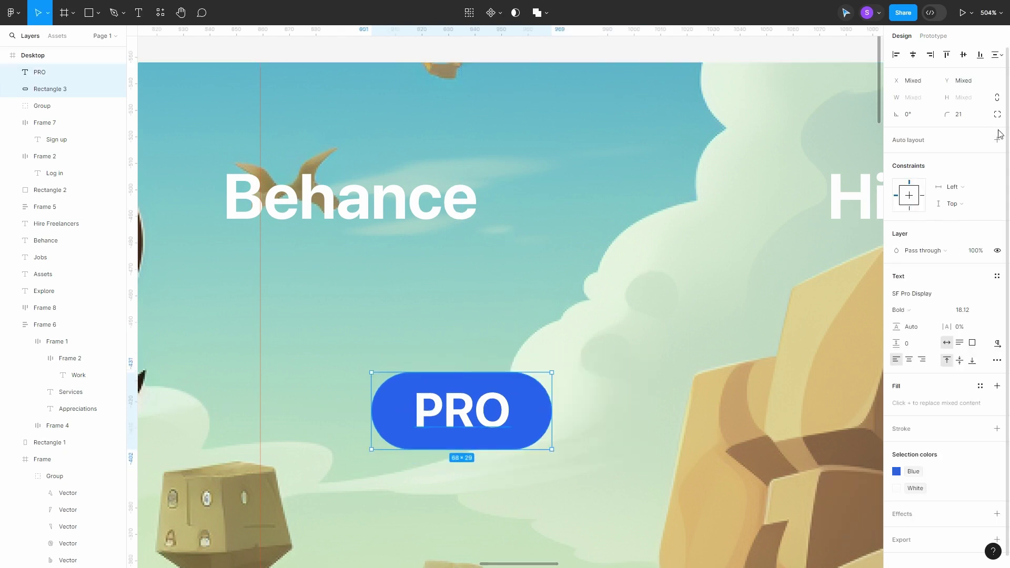
{"action": "key", "text": "shift+a"}
{"action": "left_click", "coordinate": [918, 259]}
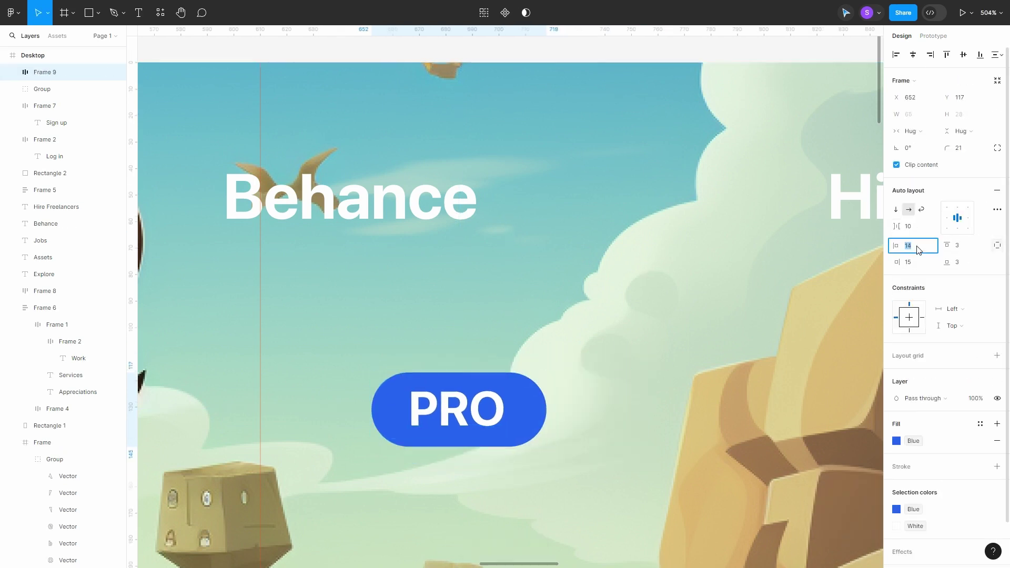
{"action": "type", "text": "12"}
{"action": "key", "text": "Return"}
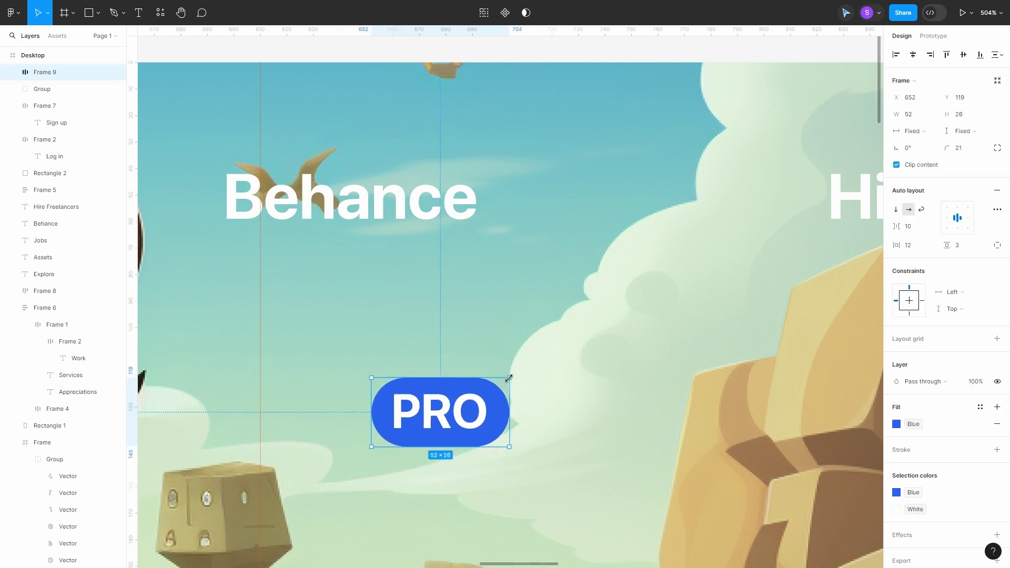
Scale the badge down proportionally and place it beside the Behance label.
{"action": "key", "text": "k"}
{"action": "mouse_move", "coordinate": [534, 370]}
{"action": "left_mouse_down"}
{"action": "mouse_move", "coordinate": [497, 415]}
{"action": "mouse_move", "coordinate": [552, 200]}
{"action": "mouse_move", "coordinate": [588, 189]}
{"action": "left_mouse_up"}
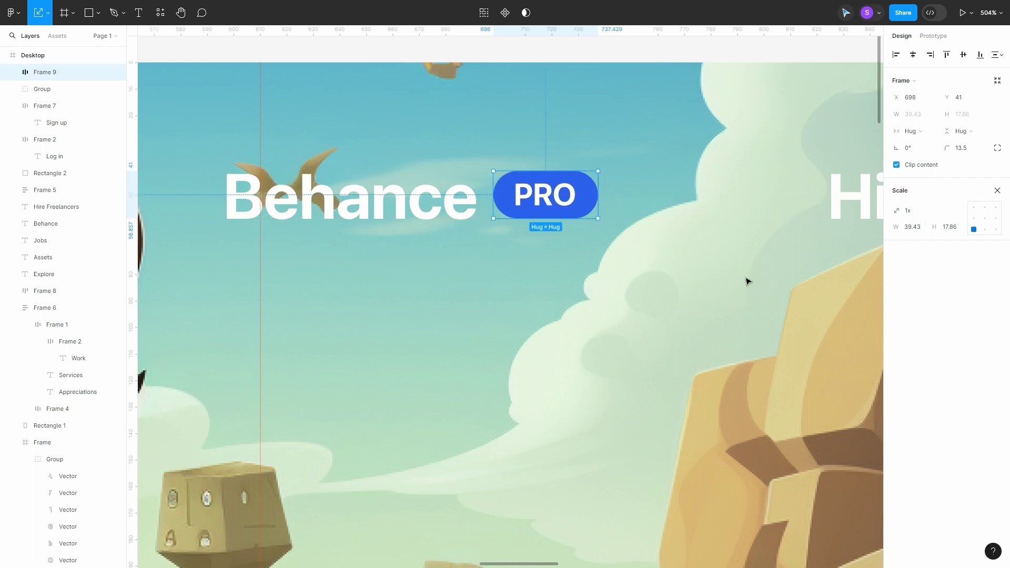
{"action": "key", "text": "v"}
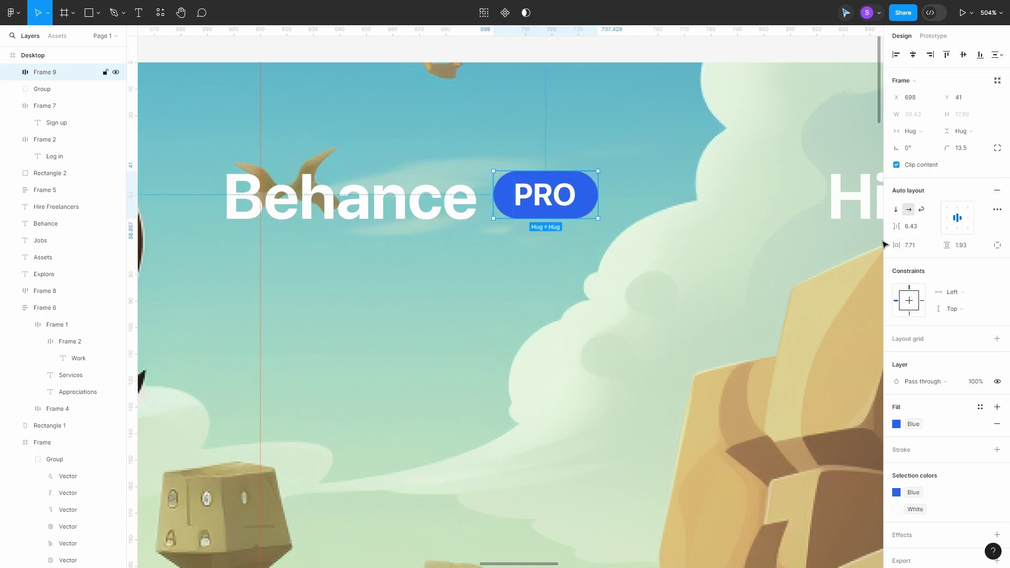
{"action": "left_click", "coordinate": [997, 245]}
{"action": "double_click", "coordinate": [554, 196]}
{"action": "key", "text": "Escape"}
{"action": "key", "text": "Escape"}
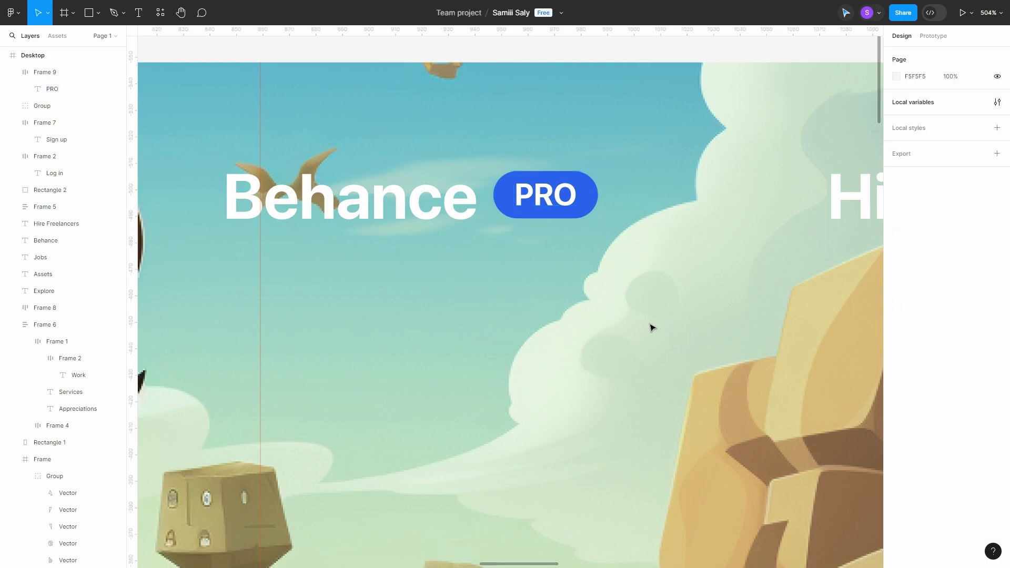
{"action": "scroll", "coordinate": [649, 327], "scroll_direction": "down", "scroll_amount": 5, "text": "ctrl"}
{"action": "scroll", "coordinate": [659, 256], "scroll_direction": "down", "scroll_amount": 2, "text": "ctrl"}
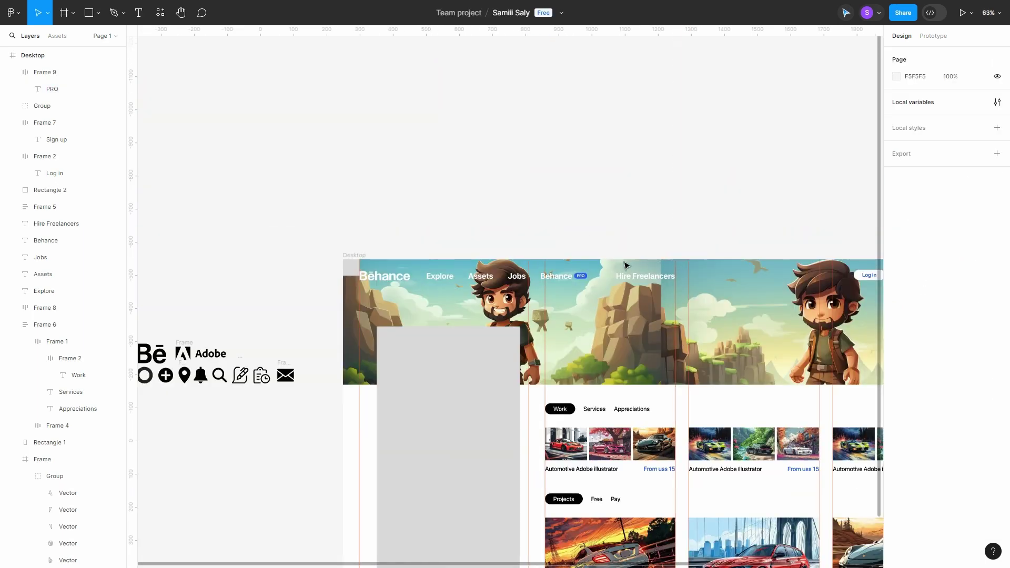
{"action": "scroll", "coordinate": [557, 185], "scroll_direction": "right", "scroll_amount": 3}
{"action": "scroll", "coordinate": [536, 167], "scroll_direction": "right", "scroll_amount": 1}
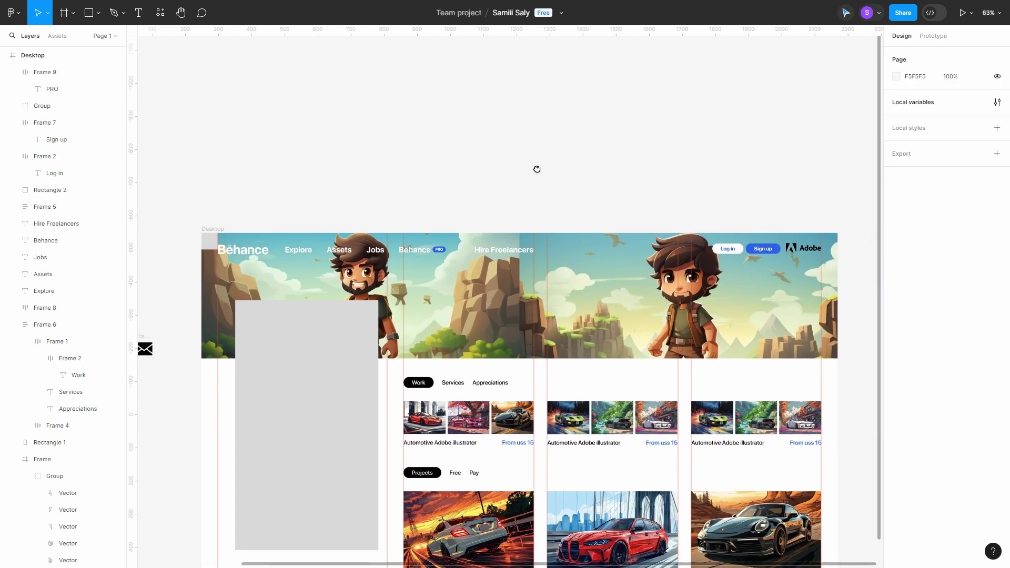
{"action": "scroll", "coordinate": [652, 236], "scroll_direction": "right", "scroll_amount": 2}
{"action": "left_click", "coordinate": [758, 260]}
{"action": "left_click", "coordinate": [896, 419]}
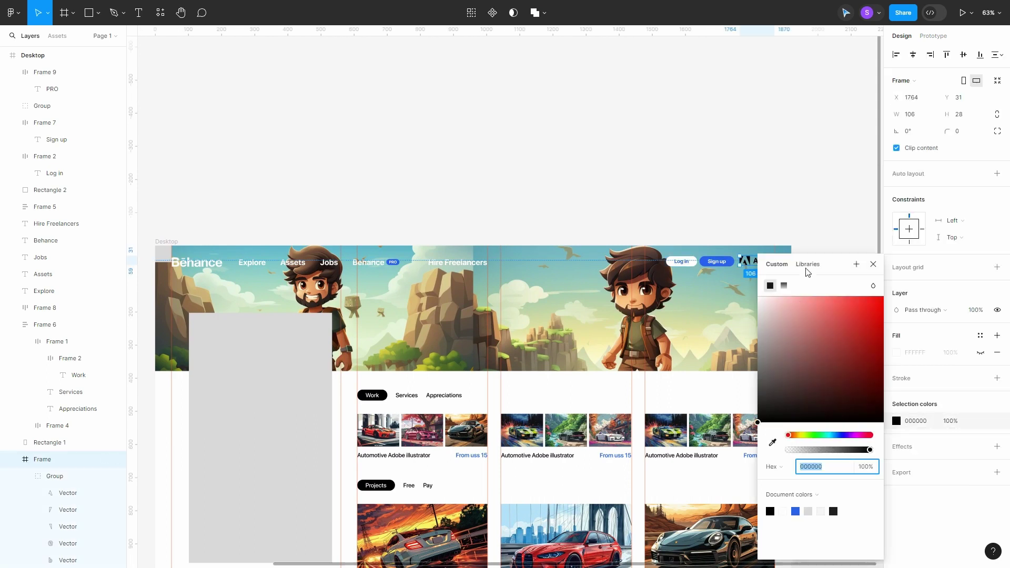
{"action": "left_click", "coordinate": [638, 196]}
{"action": "scroll", "coordinate": [770, 263], "scroll_direction": "left", "scroll_amount": 1}
{"action": "left_click_drag", "start_coordinate": [770, 263], "coordinate": [228, 264]}
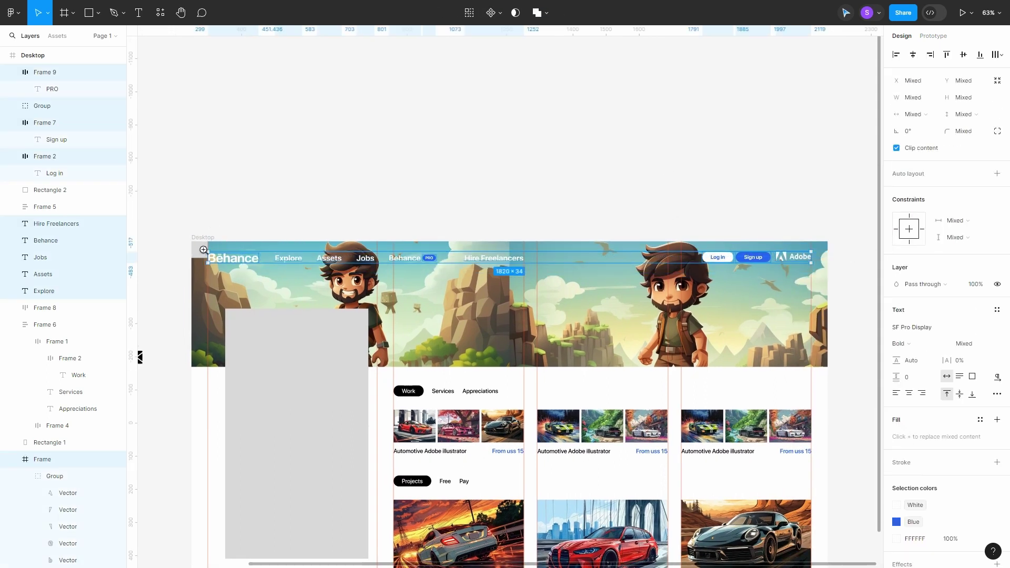
{"action": "scroll", "coordinate": [227, 263], "scroll_direction": "up", "scroll_amount": 7, "text": "ctrl"}
{"action": "left_click_drag", "start_coordinate": [277, 294], "coordinate": [279, 290]}
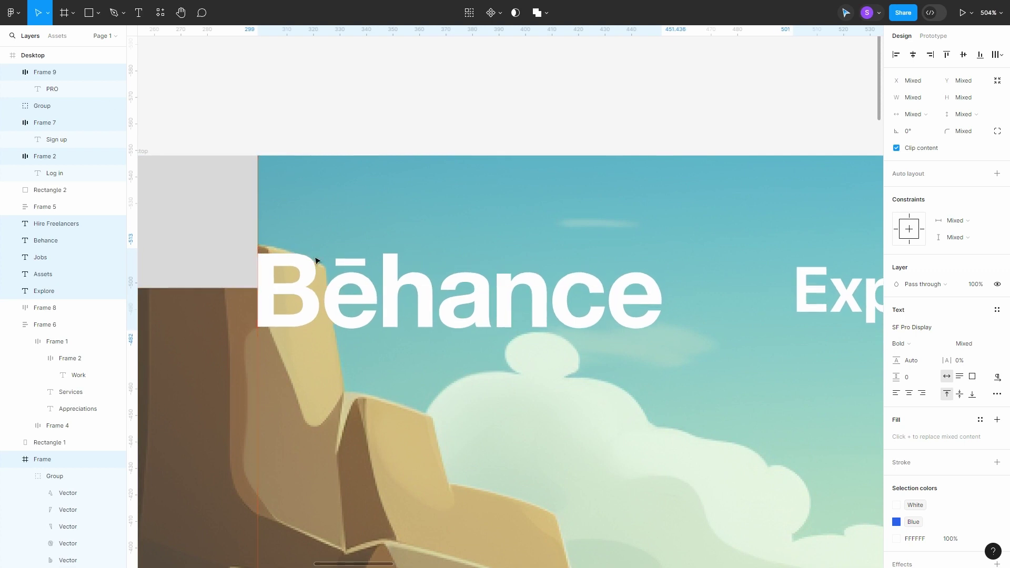
{"action": "key", "text": "Escape"}
{"action": "scroll", "coordinate": [354, 221], "scroll_direction": "down", "scroll_amount": 7, "text": "ctrl"}
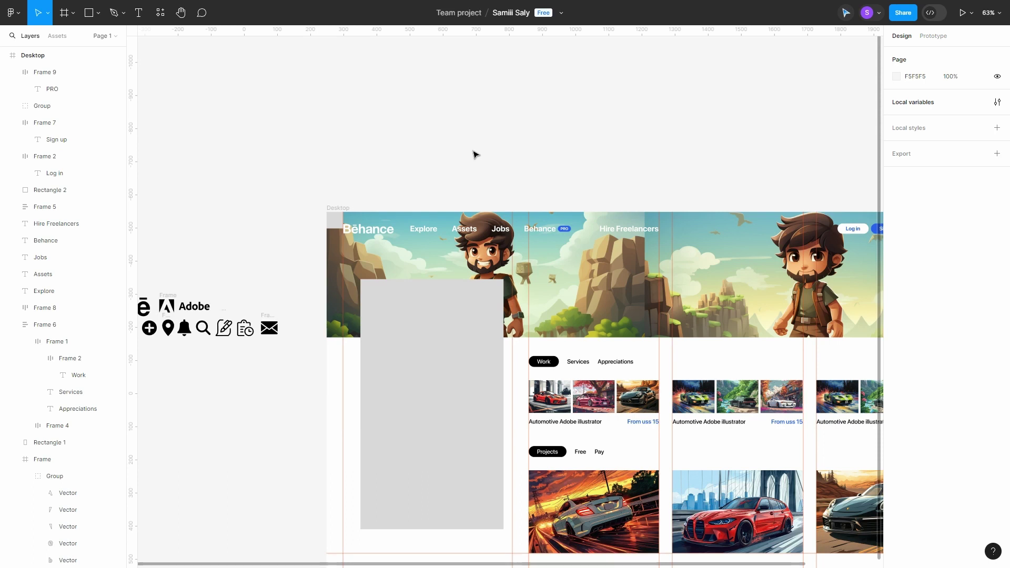
Move the grey profile panel below the header and enlarge it to 510×854.
{"action": "scroll", "coordinate": [465, 210], "scroll_direction": "down", "scroll_amount": 1}
{"action": "left_click_drag", "start_coordinate": [457, 323], "coordinate": [421, 365]}
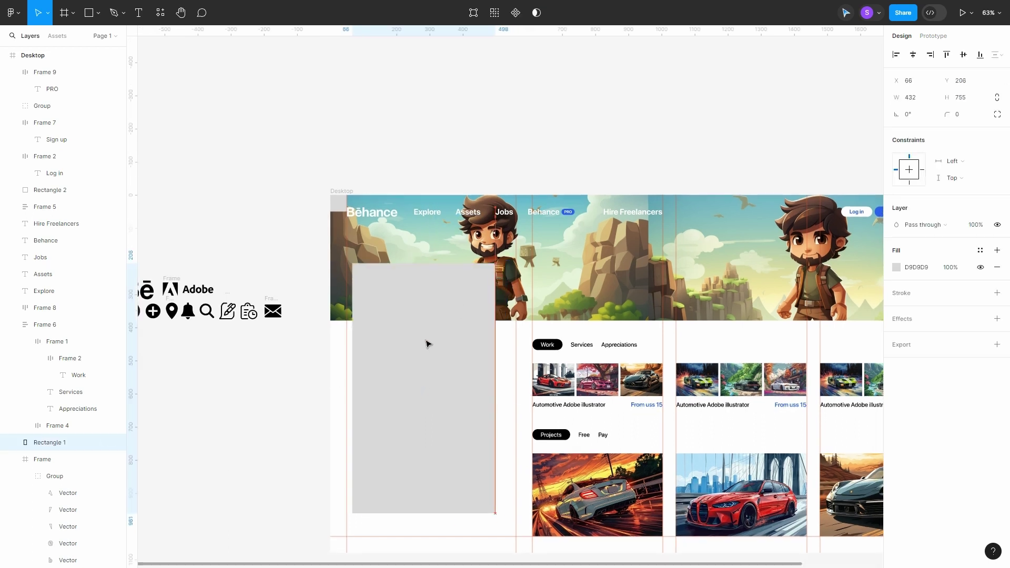
{"action": "left_click_drag", "start_coordinate": [530, 258], "coordinate": [515, 253]}
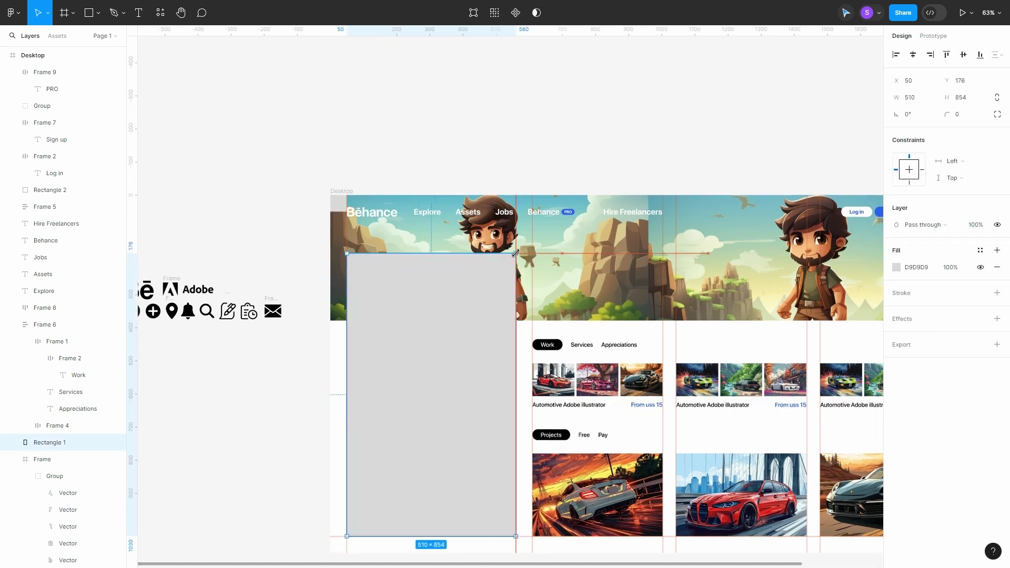
{"action": "key", "text": "Escape"}
{"action": "left_click", "coordinate": [451, 352]}
Set the panel fill to light grey F3F3F3 and save it as colour variable Sh.
{"action": "left_click", "coordinate": [897, 270]}
{"action": "left_click", "coordinate": [757, 300]}
{"action": "left_click_drag", "start_coordinate": [750, 307], "coordinate": [749, 309]}
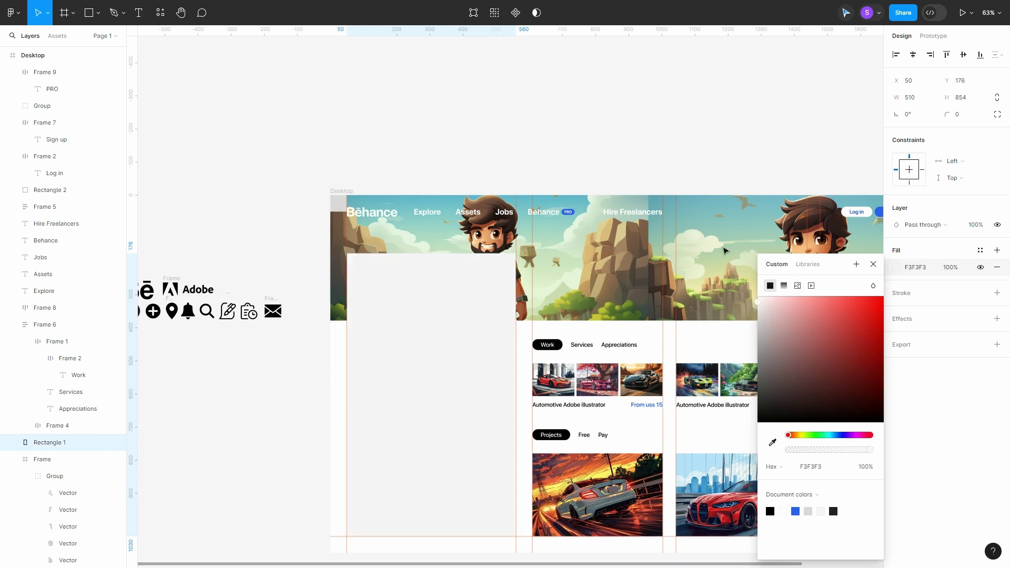
{"action": "left_click", "coordinate": [856, 264]}
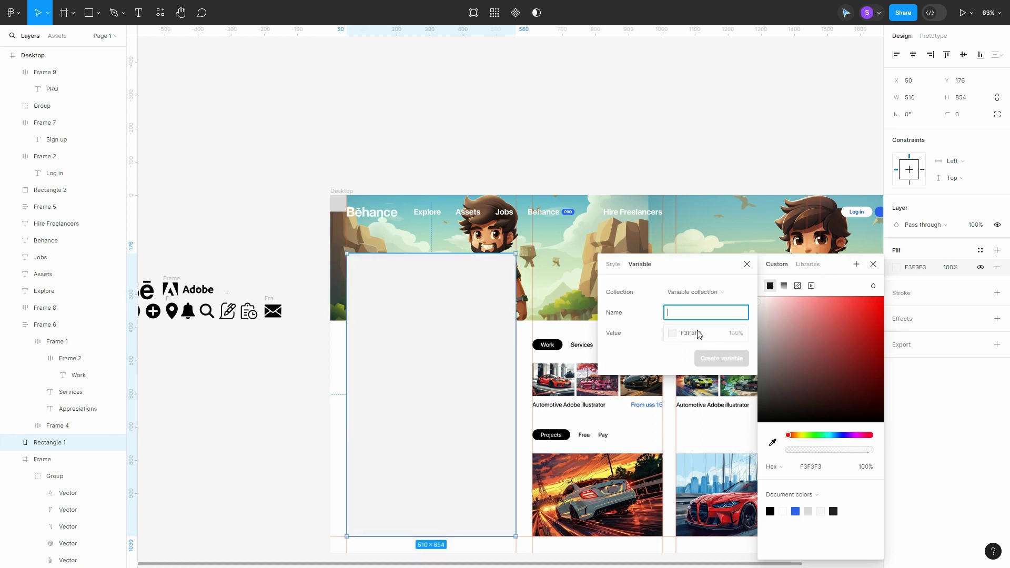
{"action": "type", "text": "Shadow"}
{"action": "left_click", "coordinate": [721, 358]}
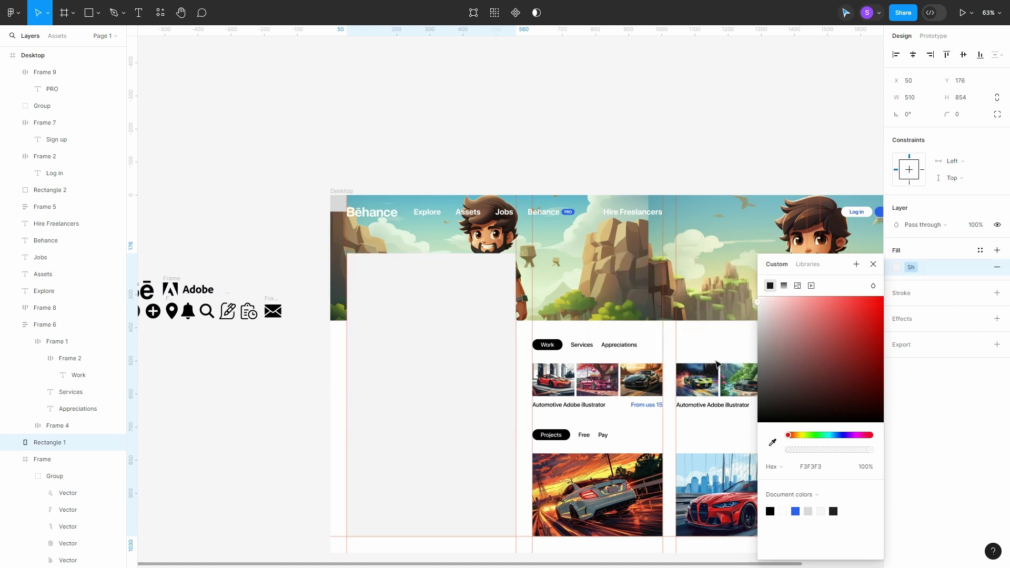
{"action": "left_click", "coordinate": [430, 166]}
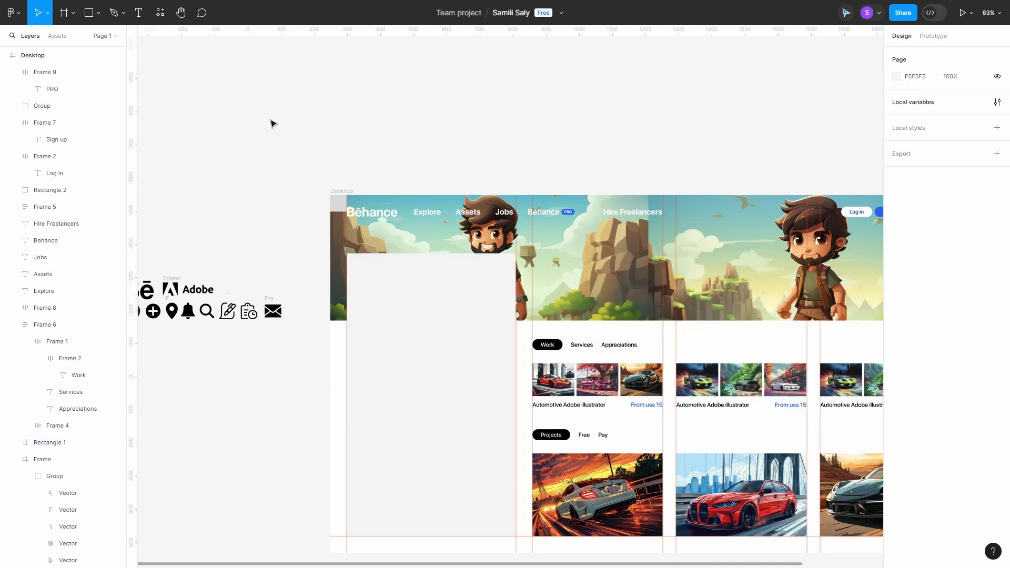
Draw a 140×140 circle on the panel filled with the Blue style.
{"action": "left_click_drag", "start_coordinate": [255, 183], "coordinate": [329, 216]}
{"action": "left_click", "coordinate": [99, 13]}
{"action": "right_click", "coordinate": [100, 16]}
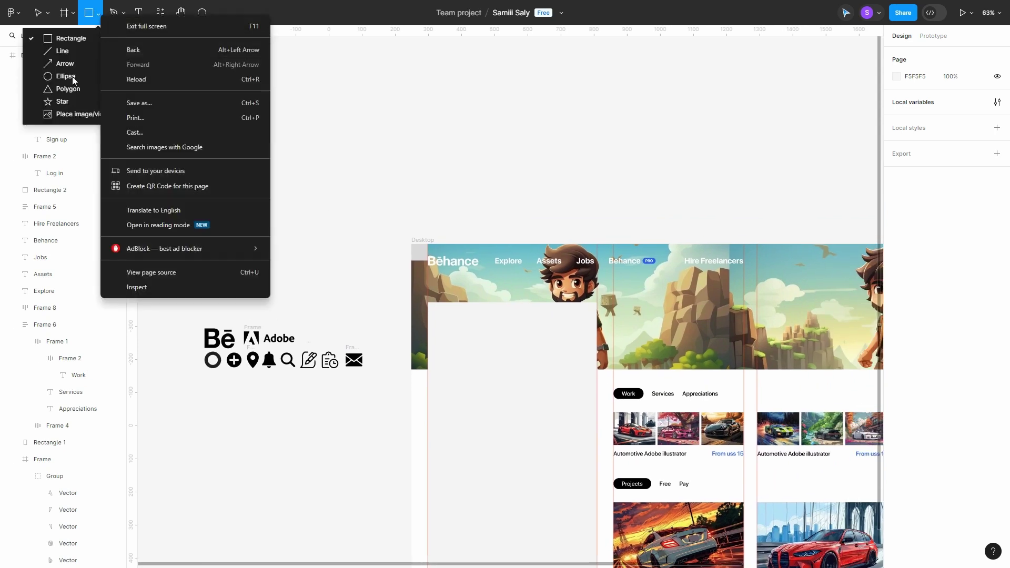
{"action": "left_click", "coordinate": [73, 80]}
{"action": "mouse_move", "coordinate": [475, 345]}
{"action": "left_mouse_down"}
{"action": "mouse_move", "coordinate": [522, 392]}
{"action": "mouse_move", "coordinate": [463, 359]}
{"action": "mouse_move", "coordinate": [472, 337]}
{"action": "left_mouse_up"}
{"action": "left_click", "coordinate": [896, 267]}
{"action": "left_click", "coordinate": [807, 264]}
{"action": "left_click", "coordinate": [783, 331]}
Move the ring icon onto the blue circle and make it white.
{"action": "left_click", "coordinate": [216, 357]}
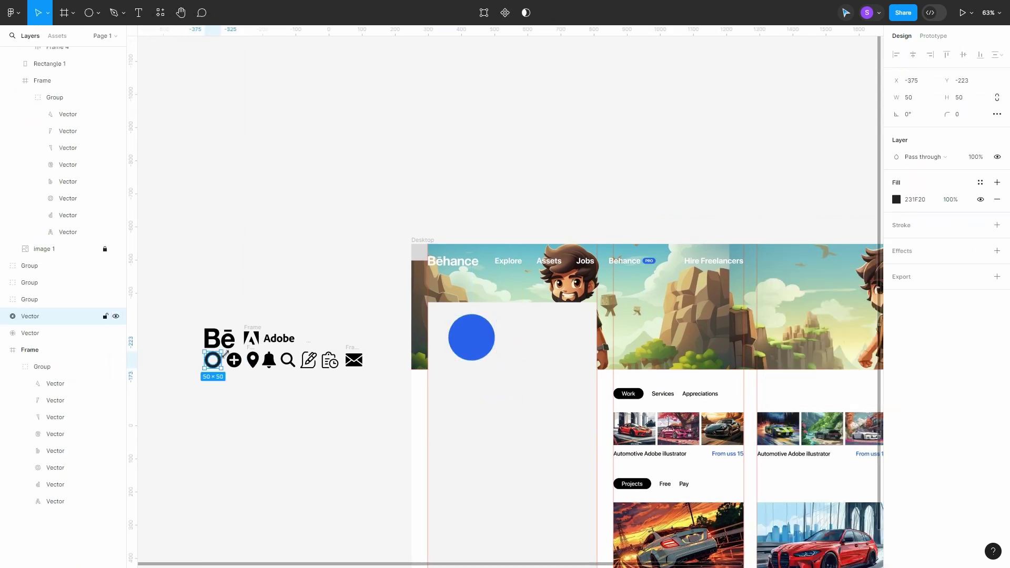
{"action": "mouse_move", "coordinate": [224, 354]}
{"action": "left_mouse_down"}
{"action": "mouse_move", "coordinate": [493, 329]}
{"action": "mouse_move", "coordinate": [409, 329]}
{"action": "left_mouse_up"}
{"action": "scroll", "coordinate": [493, 338], "scroll_direction": "up", "scroll_amount": 5}
{"action": "left_click", "coordinate": [464, 304]}
{"action": "left_click", "coordinate": [896, 267]}
{"action": "left_click", "coordinate": [768, 332]}
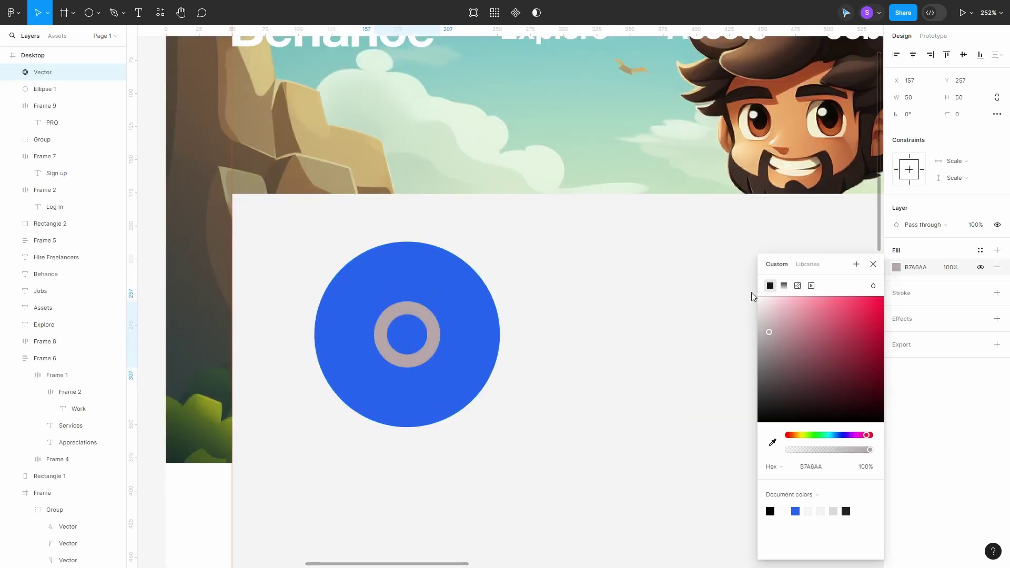
{"action": "left_click", "coordinate": [693, 281]}
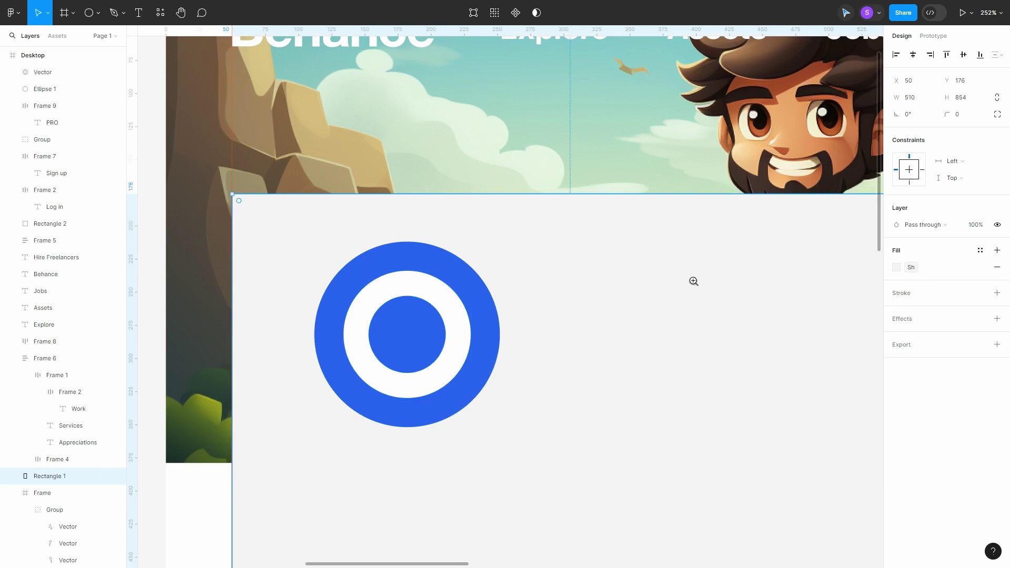
{"action": "scroll", "coordinate": [642, 297], "scroll_direction": "up", "scroll_amount": 3}
{"action": "scroll", "coordinate": [634, 291], "scroll_direction": "down", "scroll_amount": 3}
{"action": "scroll", "coordinate": [338, 230], "scroll_direction": "down", "scroll_amount": 5}
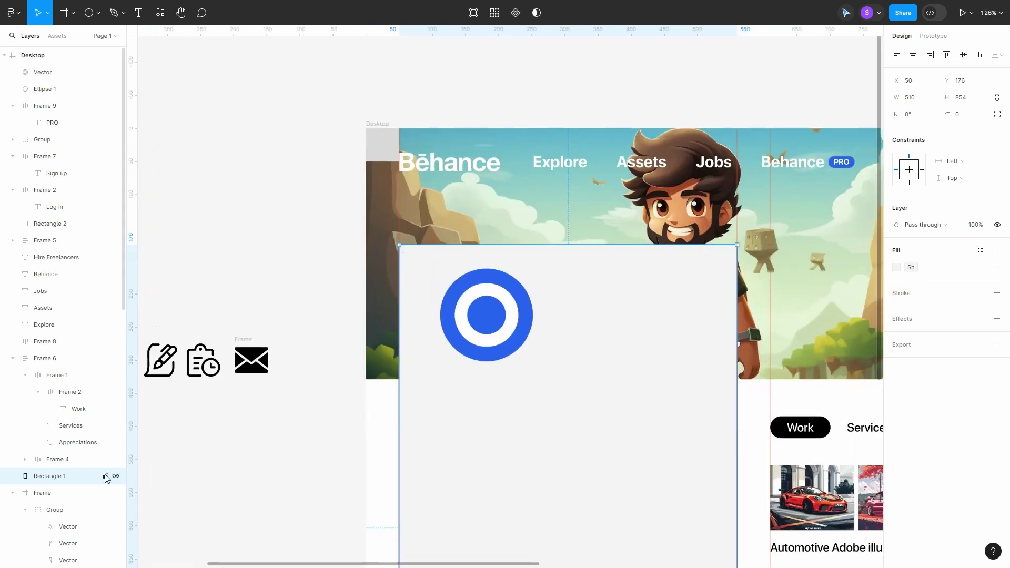
Group the blue circle and white ring icon into one avatar.
{"action": "left_click", "coordinate": [510, 326]}
{"action": "left_click", "coordinate": [350, 293]}
{"action": "left_click_drag", "start_coordinate": [564, 267], "coordinate": [432, 363]}
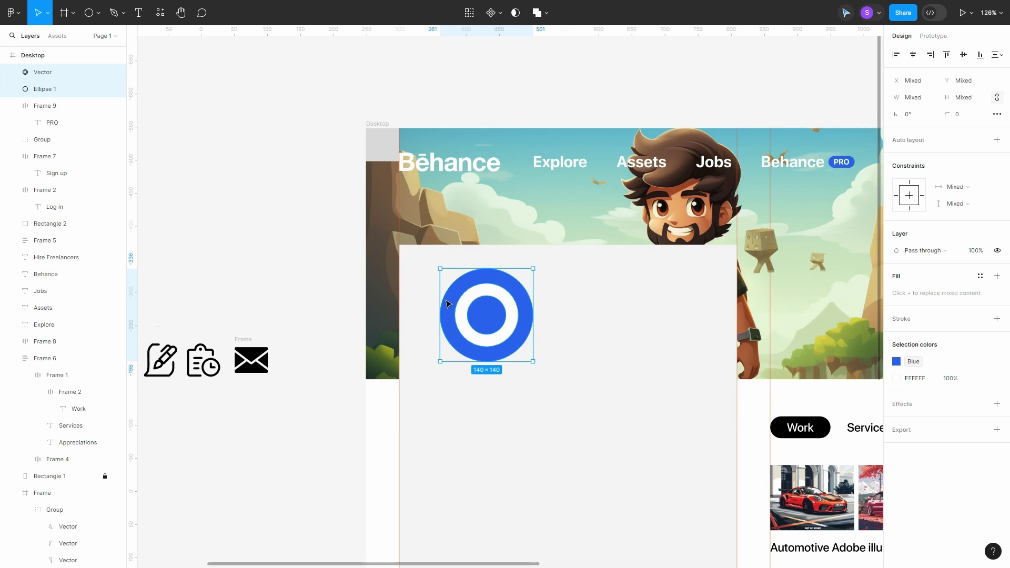
{"action": "right_click", "coordinate": [477, 305]}
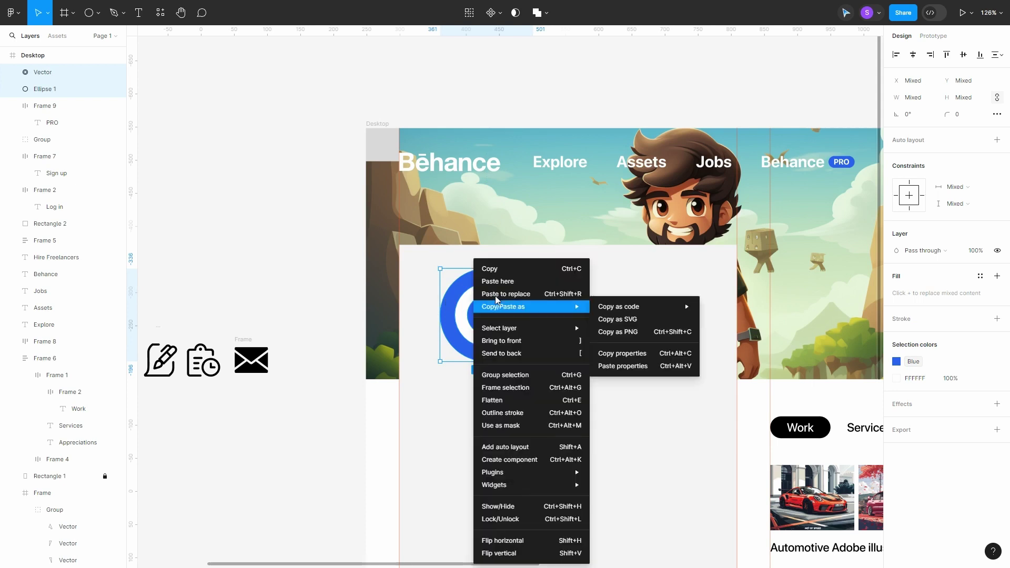
{"action": "left_click", "coordinate": [505, 374]}
{"action": "left_click_drag", "start_coordinate": [478, 306], "coordinate": [476, 306]}
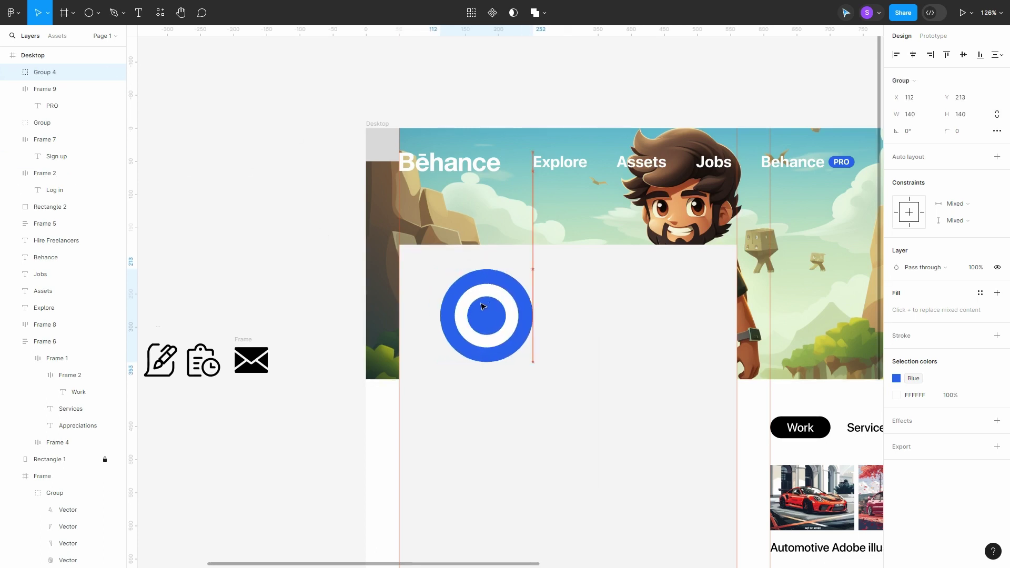
Copy the Explore text into the panel as a larger blue profile name.
{"action": "left_click", "coordinate": [584, 158]}
{"action": "left_click_drag", "start_coordinate": [583, 301], "coordinate": [583, 301]}
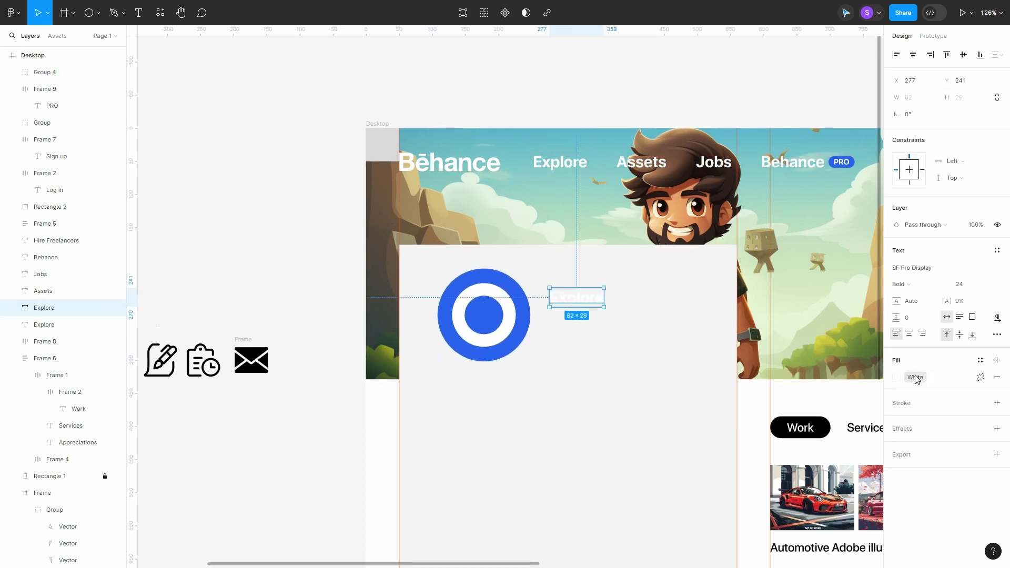
{"action": "left_click", "coordinate": [896, 377]}
{"action": "left_click", "coordinate": [786, 447]}
{"action": "double_click", "coordinate": [583, 297]}
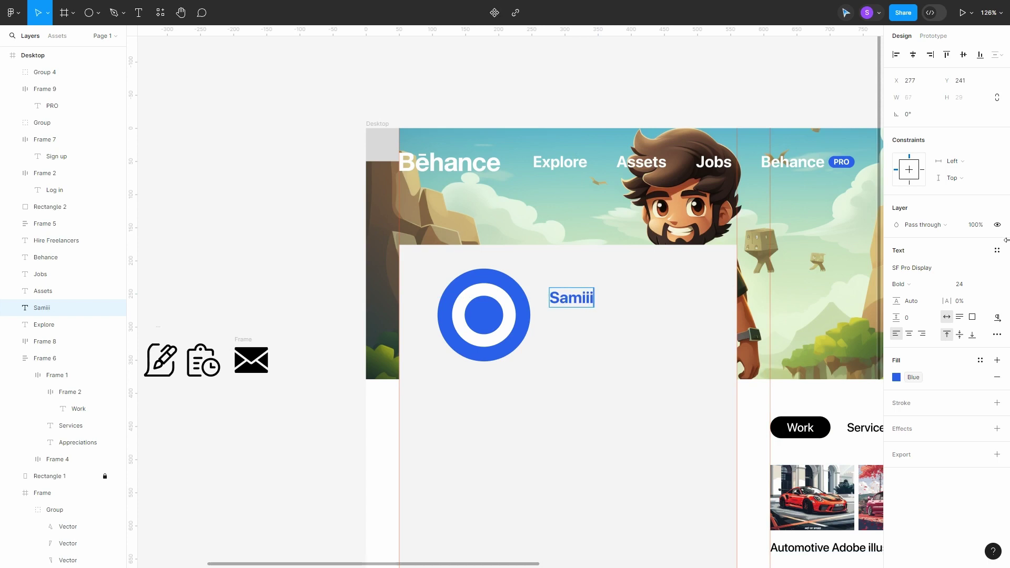
{"action": "key", "text": "Escape"}
{"action": "key", "text": "k"}
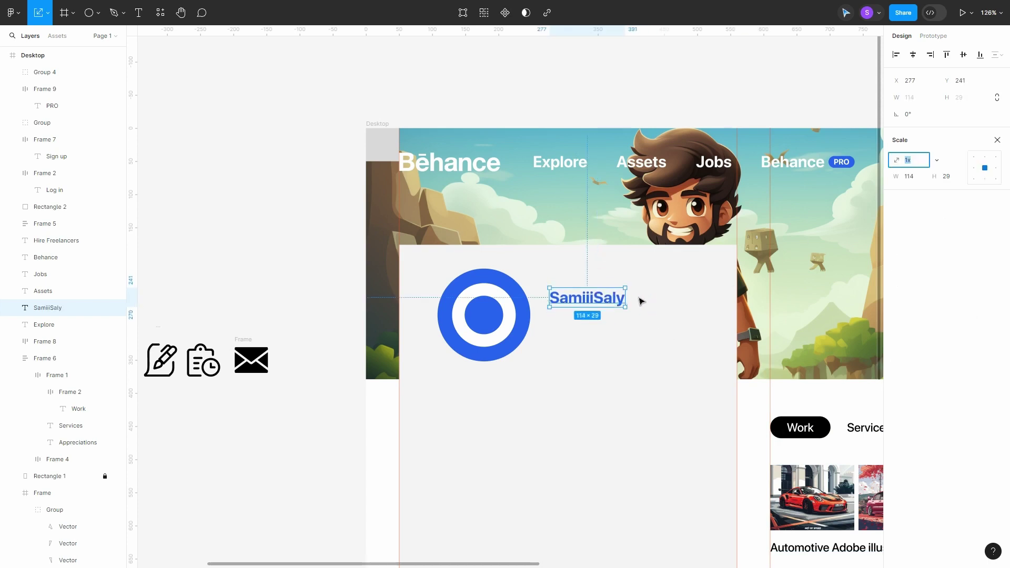
{"action": "mouse_move", "coordinate": [625, 296]}
{"action": "left_mouse_down"}
{"action": "mouse_move", "coordinate": [654, 295]}
{"action": "mouse_move", "coordinate": [626, 331]}
{"action": "left_mouse_up"}
Add an 'Ai Artist' subtitle below the name in black, regular weight.
{"action": "double_click", "coordinate": [604, 331]}
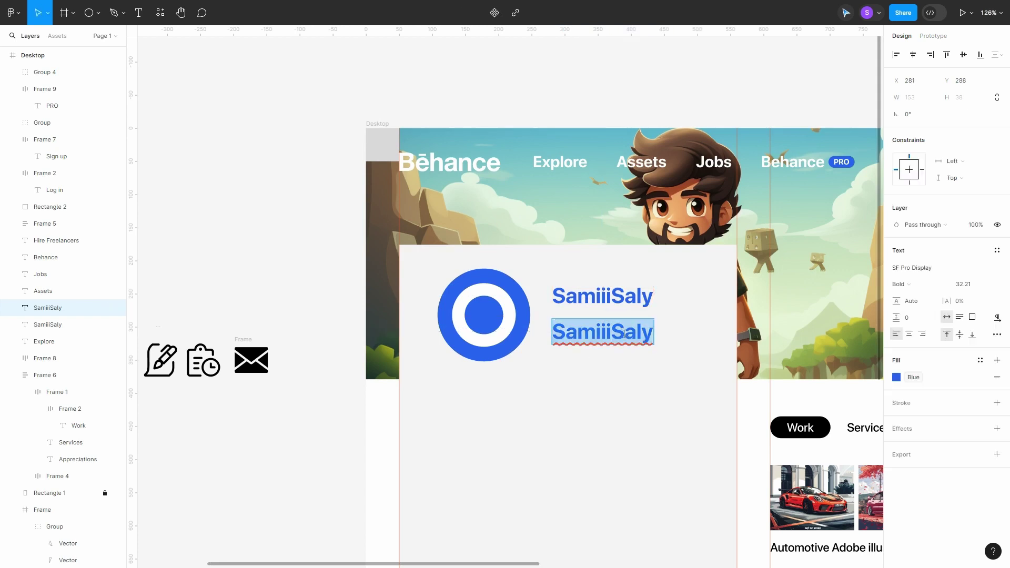
{"action": "type", "text": "Ai Artist"}
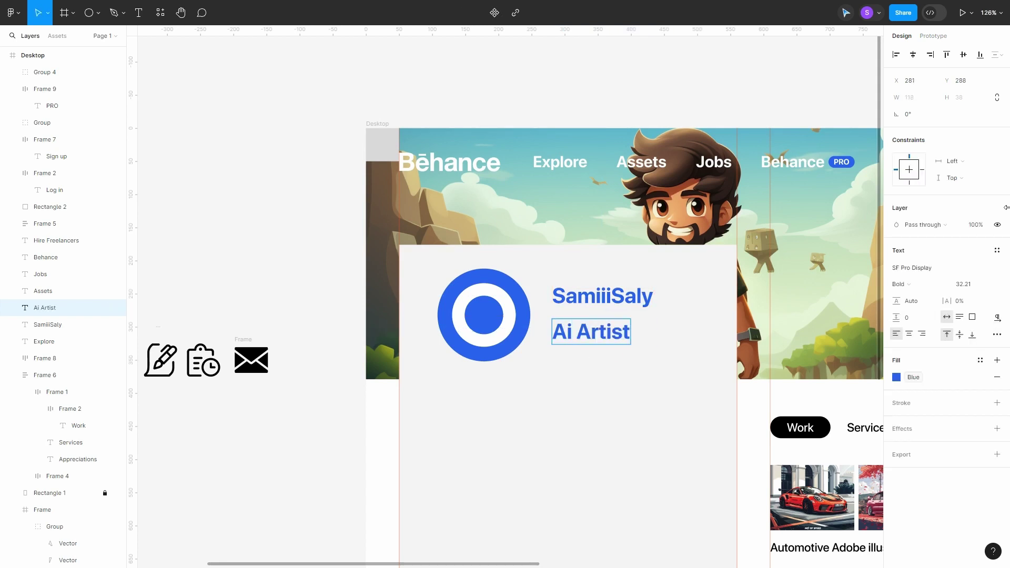
{"action": "left_click", "coordinate": [896, 376]}
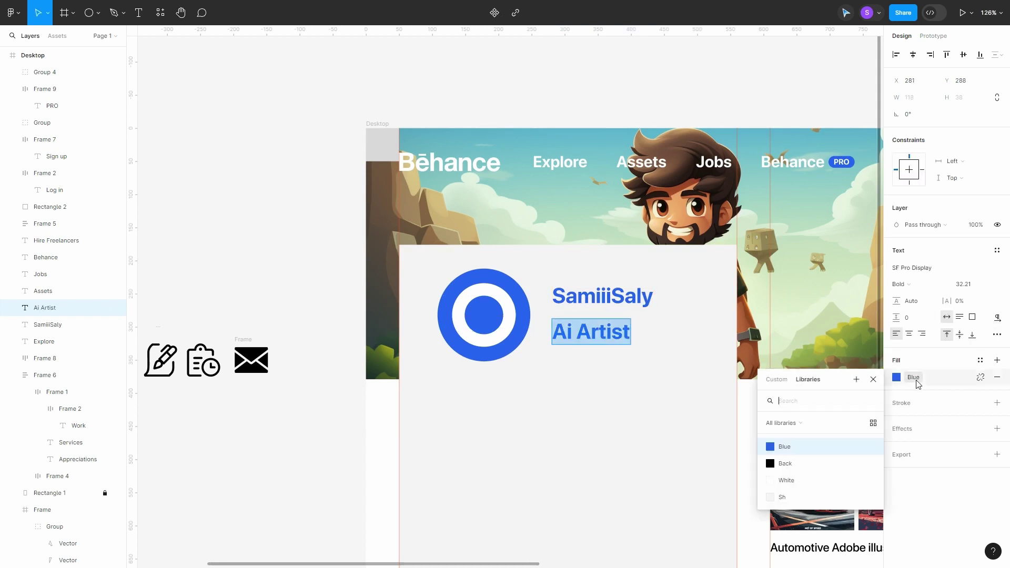
{"action": "left_click", "coordinate": [778, 461]}
{"action": "left_click", "coordinate": [900, 284]}
{"action": "left_click", "coordinate": [926, 245]}
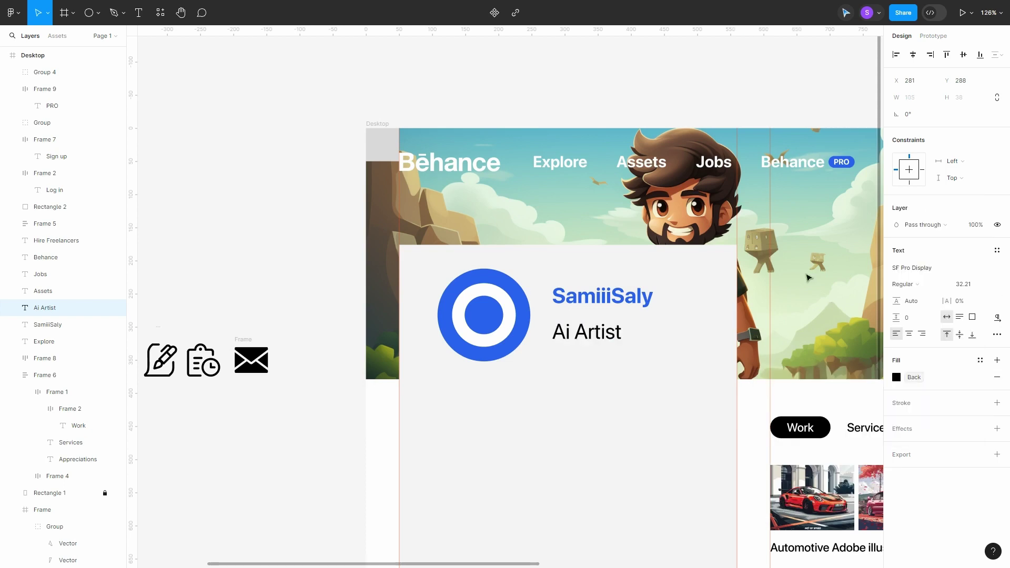
{"action": "scroll", "coordinate": [310, 211], "scroll_direction": "down", "scroll_amount": 2}
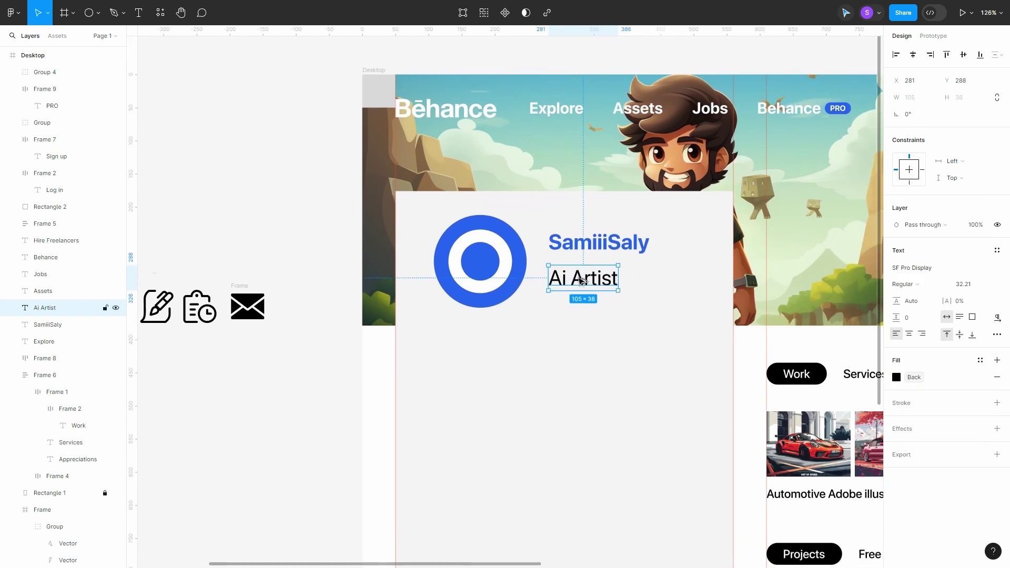
Add a 'Location:' label with 'New York' beside it.
{"action": "left_click_drag", "start_coordinate": [581, 280], "coordinate": [528, 355]}
{"action": "double_click", "coordinate": [529, 356]}
{"action": "type", "text": "Location:"}
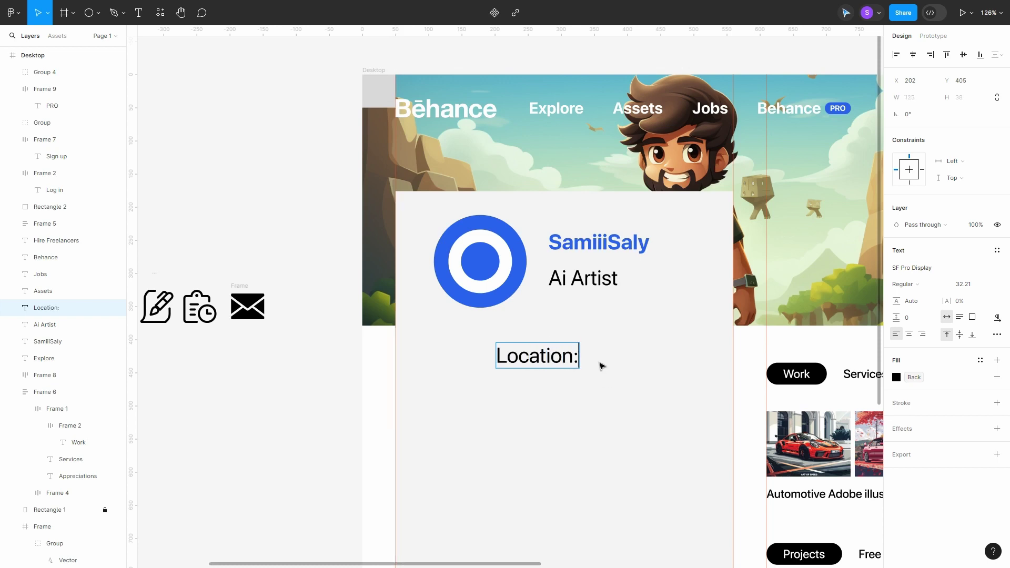
{"action": "left_click_drag", "start_coordinate": [536, 356], "coordinate": [636, 356]}
{"action": "double_click", "coordinate": [636, 356]}
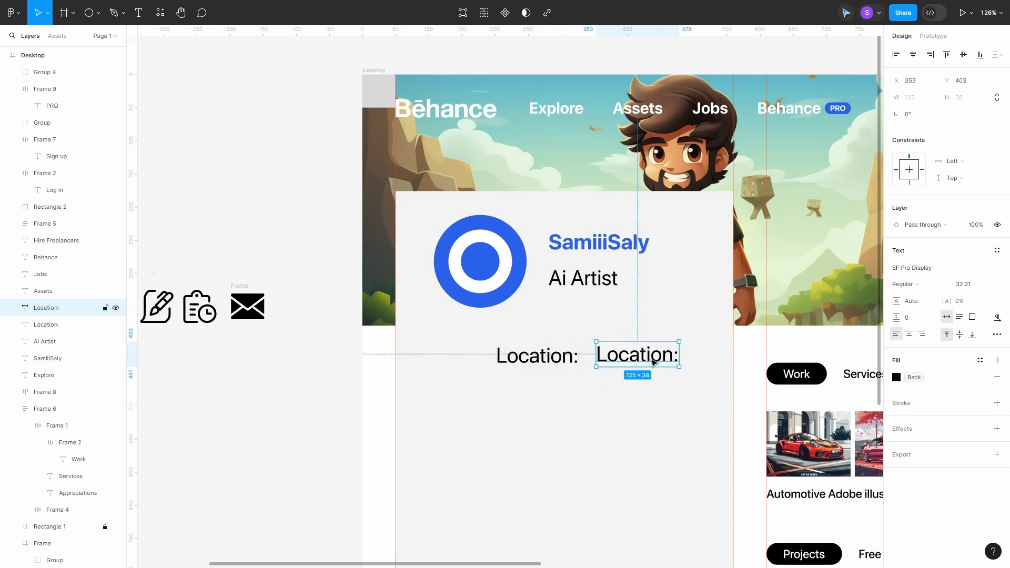
{"action": "type", "text": "New York"}
{"action": "left_click", "coordinate": [526, 355]}
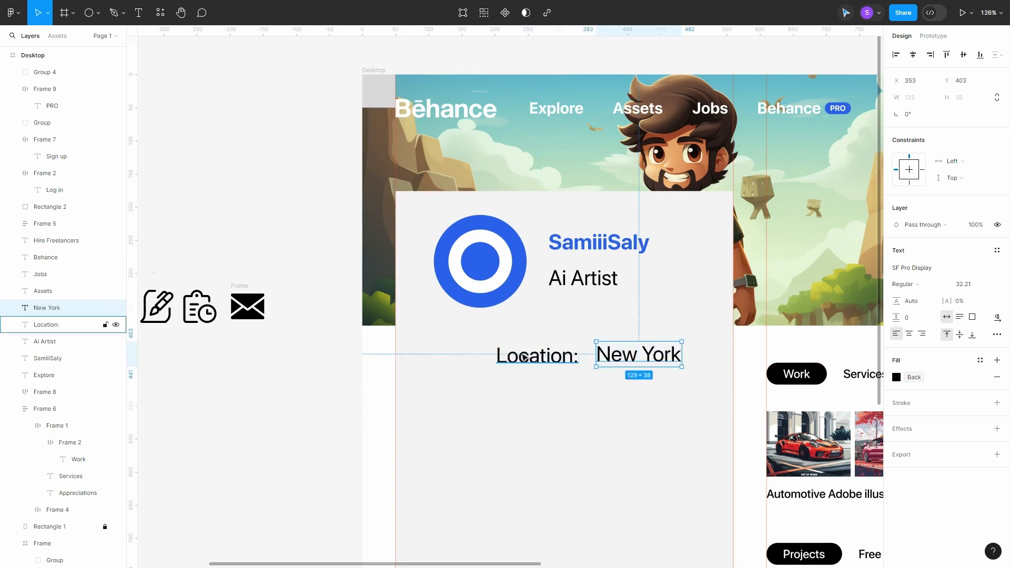
{"action": "scroll", "coordinate": [491, 320], "scroll_direction": "down", "scroll_amount": 2}
{"action": "scroll", "coordinate": [330, 304], "scroll_direction": "right", "scroll_amount": 1}
Paste an enlarged copy of the PRO badge on the panel labelled 'Fallow'.
{"action": "left_click", "coordinate": [44, 89]}
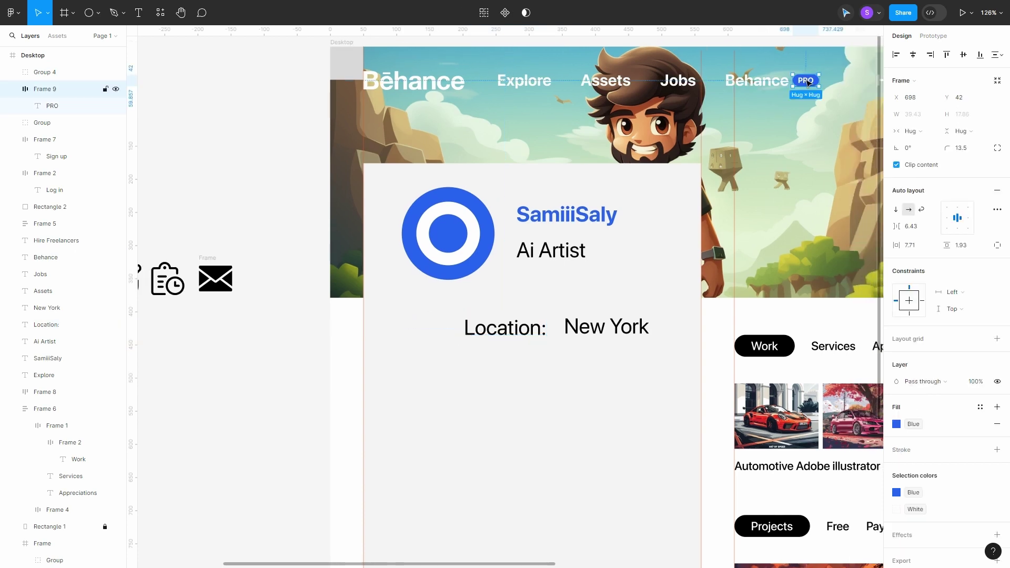
{"action": "key", "text": "ctrl+c"}
{"action": "right_click", "coordinate": [505, 419]}
{"action": "left_click", "coordinate": [526, 284]}
{"action": "key", "text": "k"}
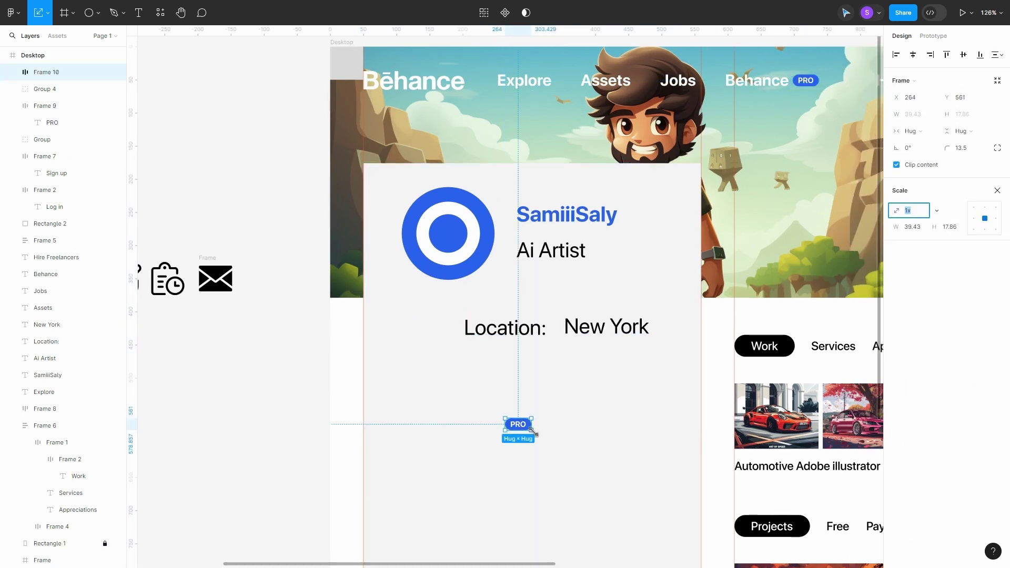
{"action": "mouse_move", "coordinate": [532, 430]}
{"action": "left_mouse_down"}
{"action": "mouse_move", "coordinate": [609, 462]}
{"action": "mouse_move", "coordinate": [471, 396]}
{"action": "left_mouse_up"}
{"action": "double_click", "coordinate": [496, 408]}
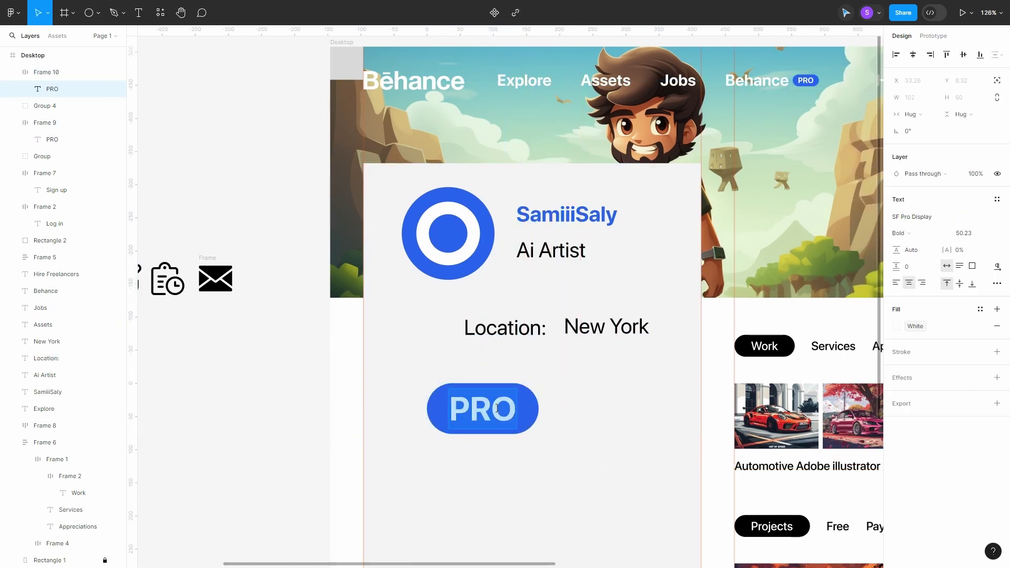
{"action": "type", "text": "Fallow"}
{"action": "key", "text": "Escape"}
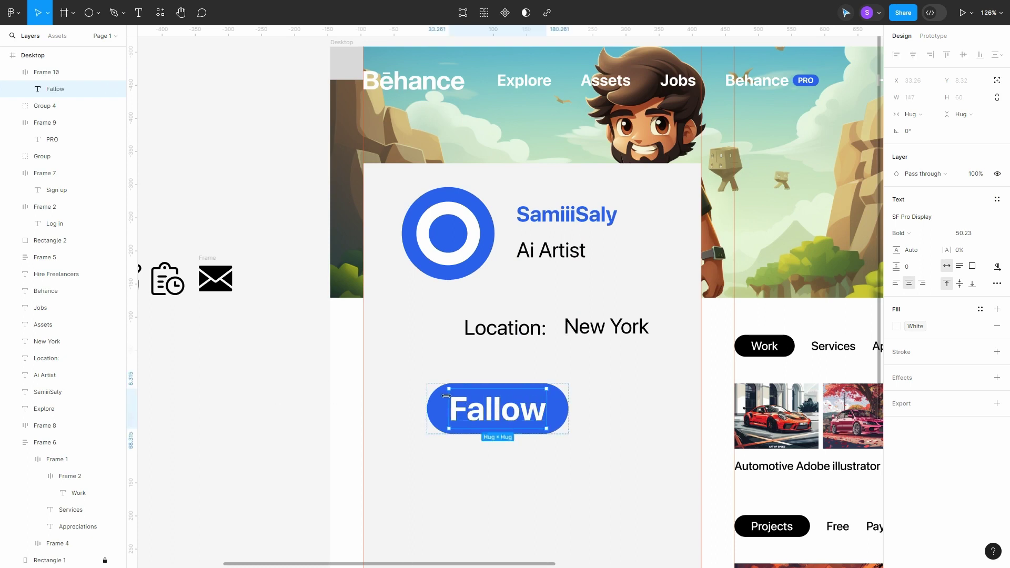
Put a white plus icon inside the button and move it down-left.
{"action": "scroll", "coordinate": [345, 406], "scroll_direction": "left", "scroll_amount": 5}
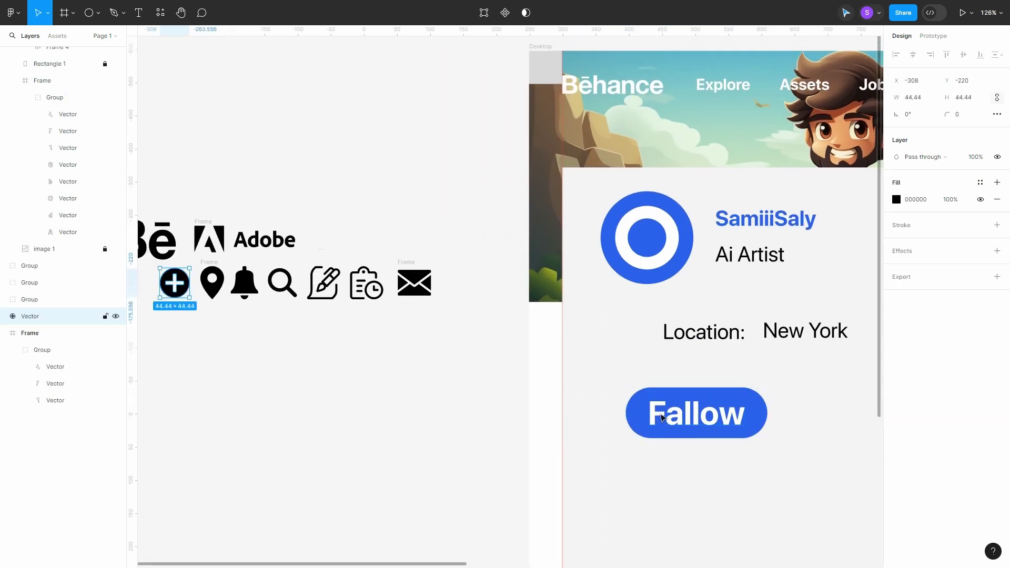
{"action": "mouse_move", "coordinate": [173, 282]}
{"action": "left_mouse_down"}
{"action": "mouse_move", "coordinate": [784, 415]}
{"action": "mouse_move", "coordinate": [661, 413]}
{"action": "left_mouse_up"}
{"action": "scroll", "coordinate": [661, 414], "scroll_direction": "right", "scroll_amount": 5}
{"action": "left_click", "coordinate": [896, 216]}
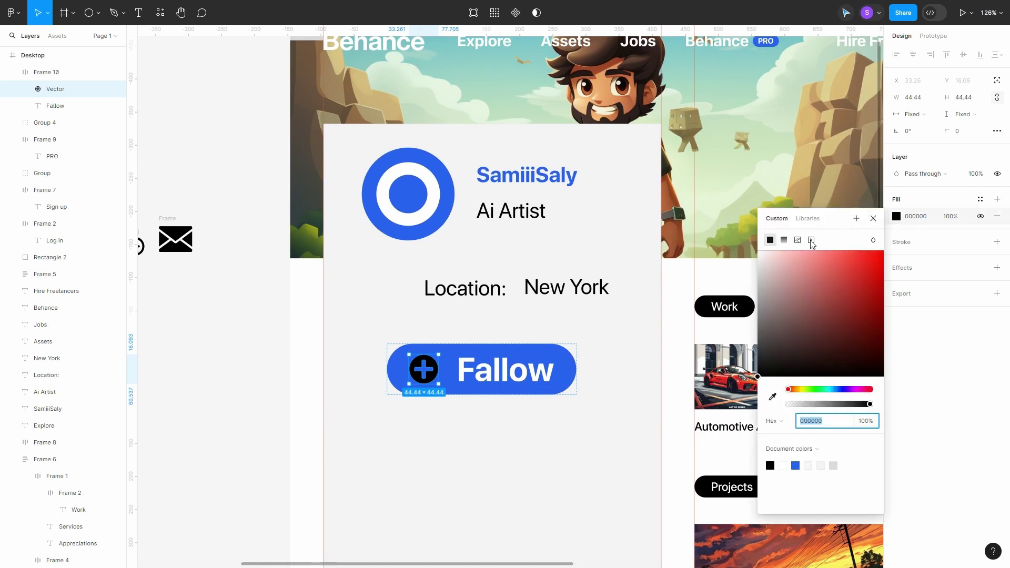
{"action": "left_click", "coordinate": [808, 225]}
{"action": "left_click", "coordinate": [770, 325]}
{"action": "scroll", "coordinate": [559, 314], "scroll_direction": "down", "scroll_amount": 2}
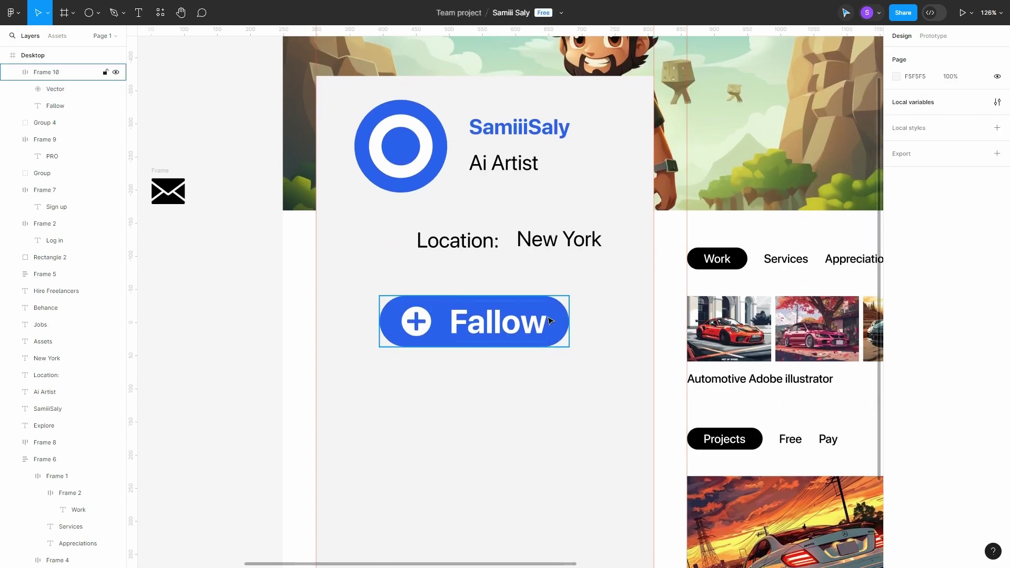
{"action": "left_click", "coordinate": [559, 314]}
{"action": "left_click_drag", "start_coordinate": [559, 314], "coordinate": [514, 410]}
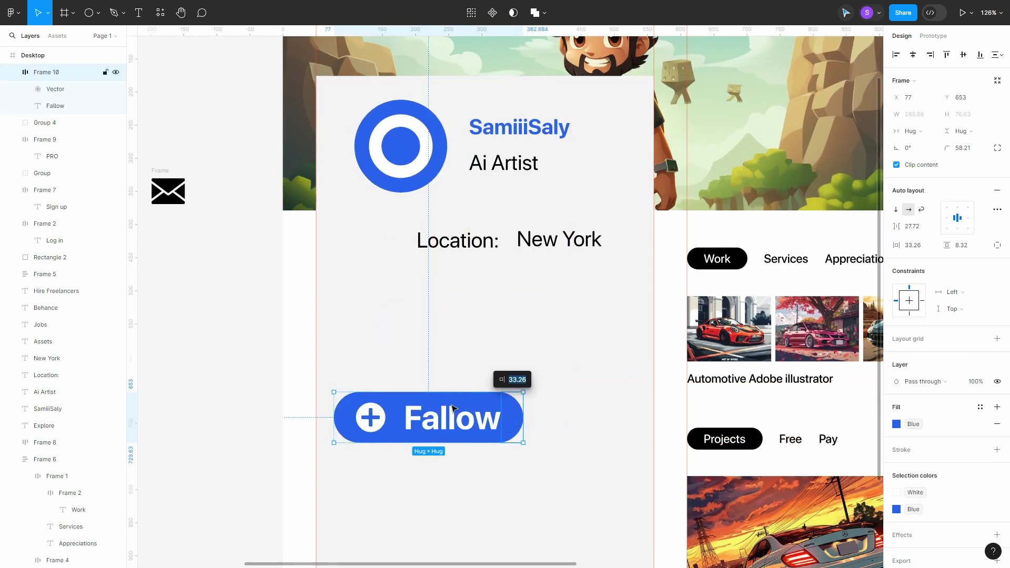
Correct the button label from 'Fallow' to 'Follow'.
{"action": "left_click", "coordinate": [438, 418]}
{"action": "double_click", "coordinate": [438, 418]}
{"action": "key", "text": "BackSpace"}
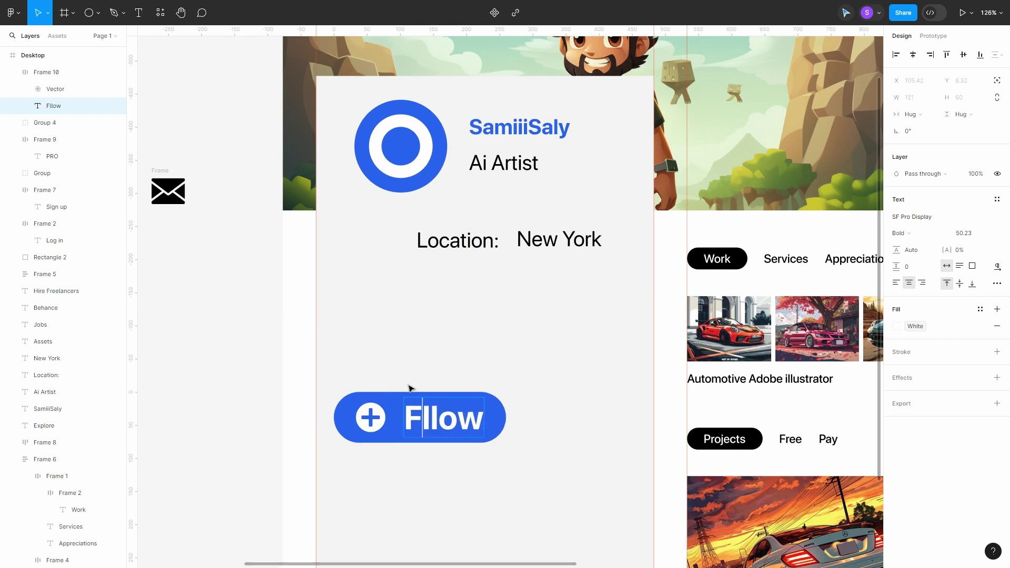
{"action": "type", "text": "o"}
{"action": "key", "text": "Escape"}
{"action": "key", "text": "Escape"}
Duplicate the Follow button above it and relabel the copy 'Message'.
{"action": "key", "text": "ctrl+d"}
{"action": "left_click_drag", "start_coordinate": [434, 418], "coordinate": [477, 330]}
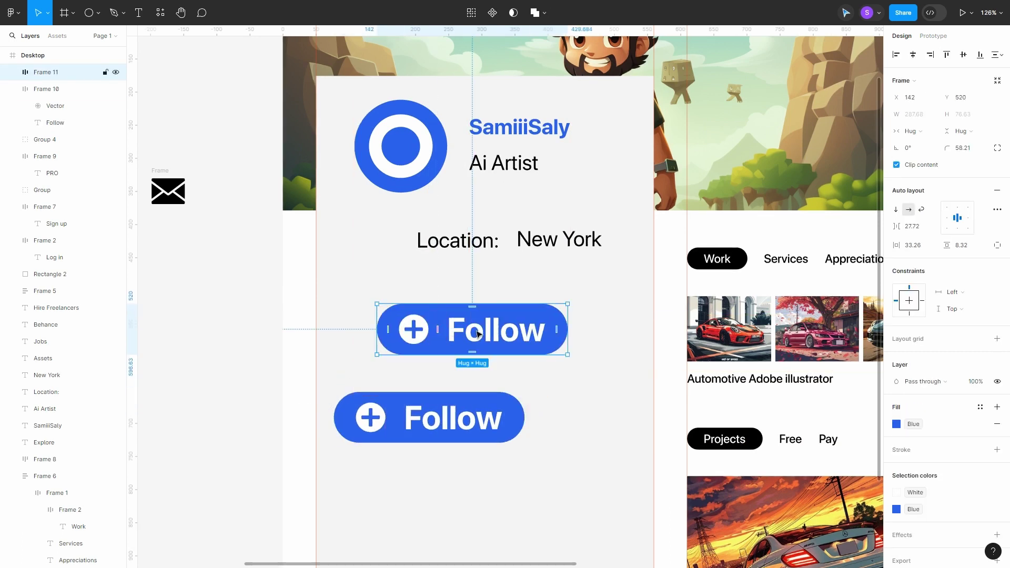
{"action": "double_click", "coordinate": [477, 330]}
{"action": "type", "text": "Message"}
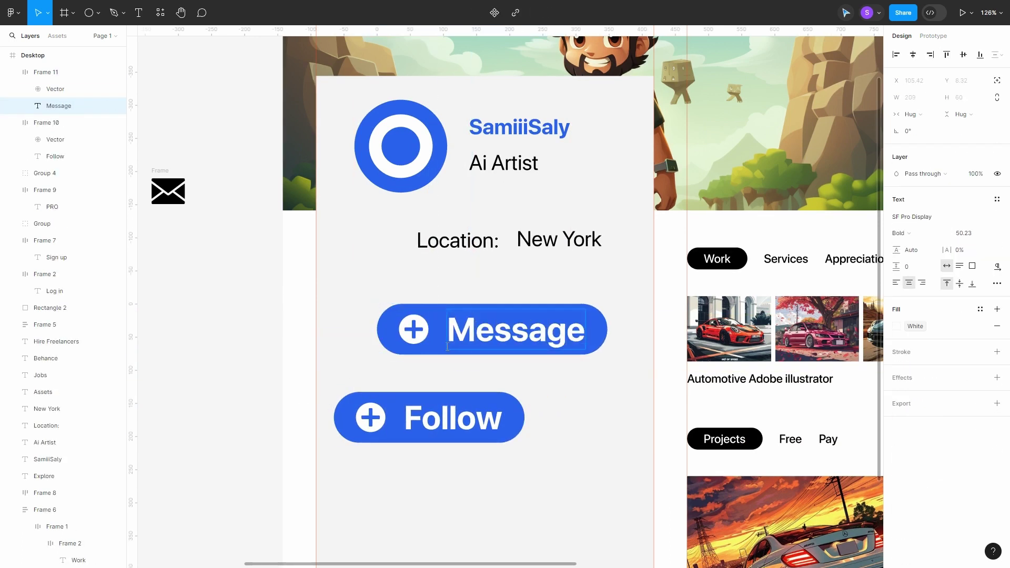
{"action": "key", "text": "Escape"}
Swap the envelope icon into the Message button, removing the leftover plus icon.
{"action": "scroll", "coordinate": [256, 242], "scroll_direction": "left", "scroll_amount": 2}
{"action": "mouse_move", "coordinate": [213, 197]}
{"action": "left_mouse_down"}
{"action": "mouse_move", "coordinate": [672, 336]}
{"action": "mouse_move", "coordinate": [458, 334]}
{"action": "left_mouse_up"}
{"action": "right_click", "coordinate": [513, 334]}
{"action": "key", "text": "Escape"}
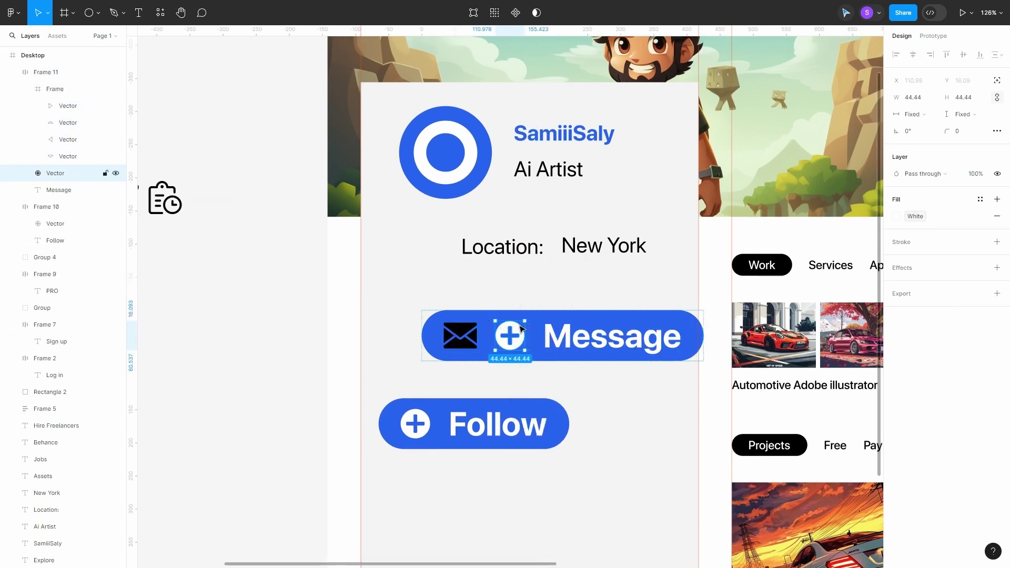
{"action": "key", "text": "Delete"}
Make the Message button's envelope icon white.
{"action": "left_click", "coordinate": [471, 330]}
{"action": "left_click", "coordinate": [765, 368]}
{"action": "left_click", "coordinate": [804, 264]}
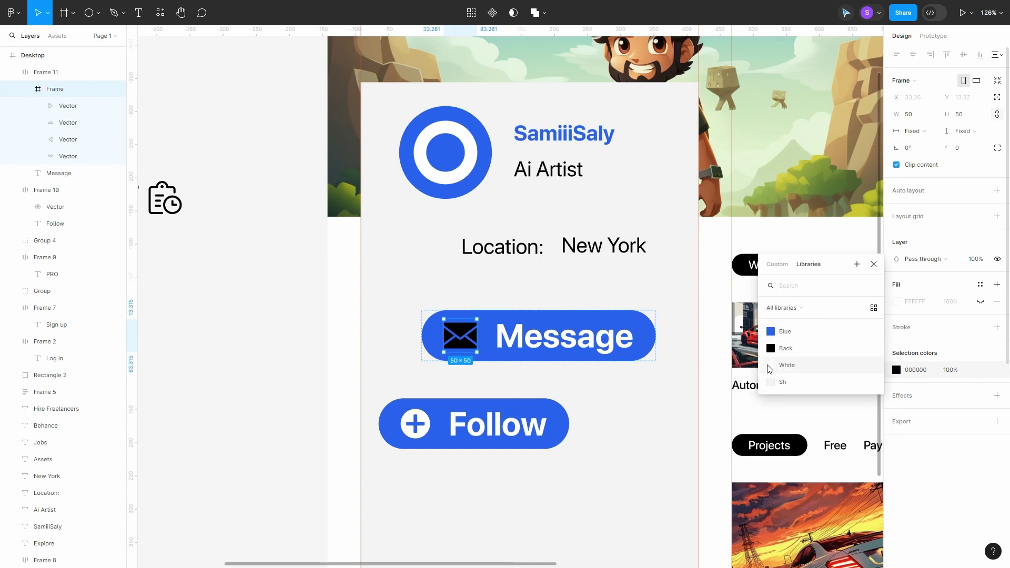
{"action": "left_click", "coordinate": [789, 361]}
{"action": "left_click", "coordinate": [604, 417]}
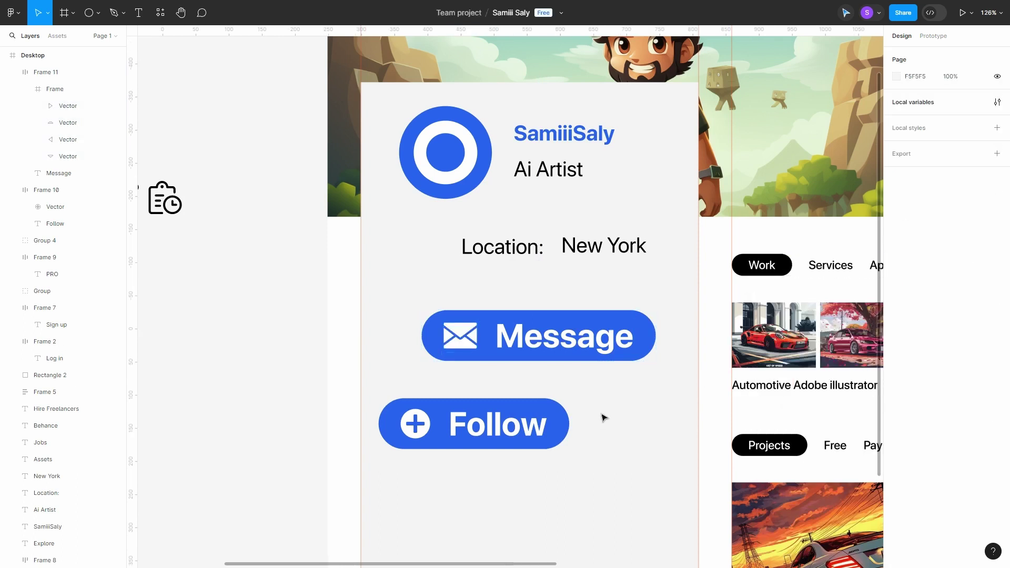
{"action": "scroll", "coordinate": [733, 143], "scroll_direction": "down", "scroll_amount": 3, "text": "ctrl"}
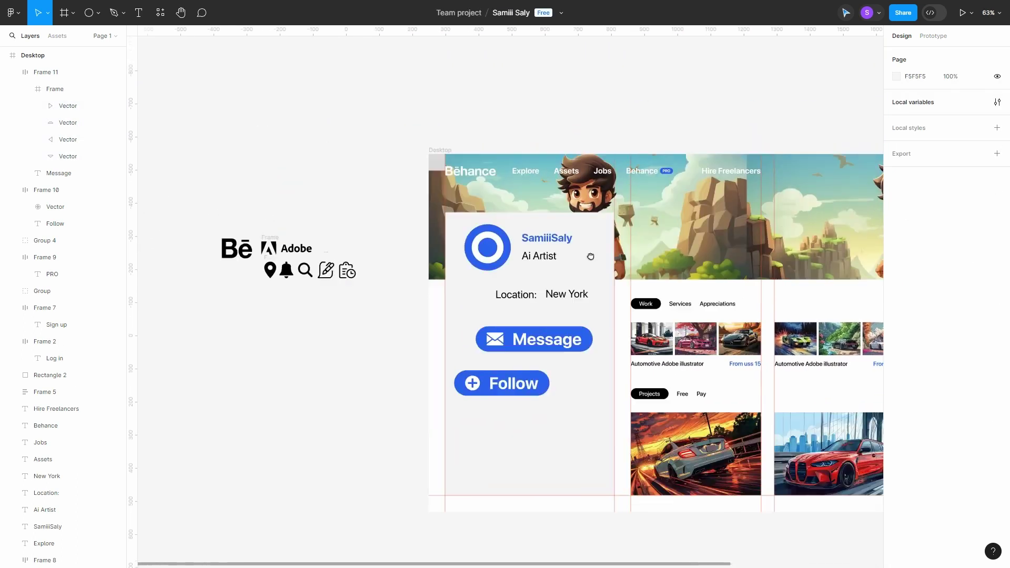
{"action": "scroll", "coordinate": [527, 256], "scroll_direction": "up", "scroll_amount": 3, "text": "ctrl"}
{"action": "scroll", "coordinate": [526, 256], "scroll_direction": "up", "scroll_amount": 2}
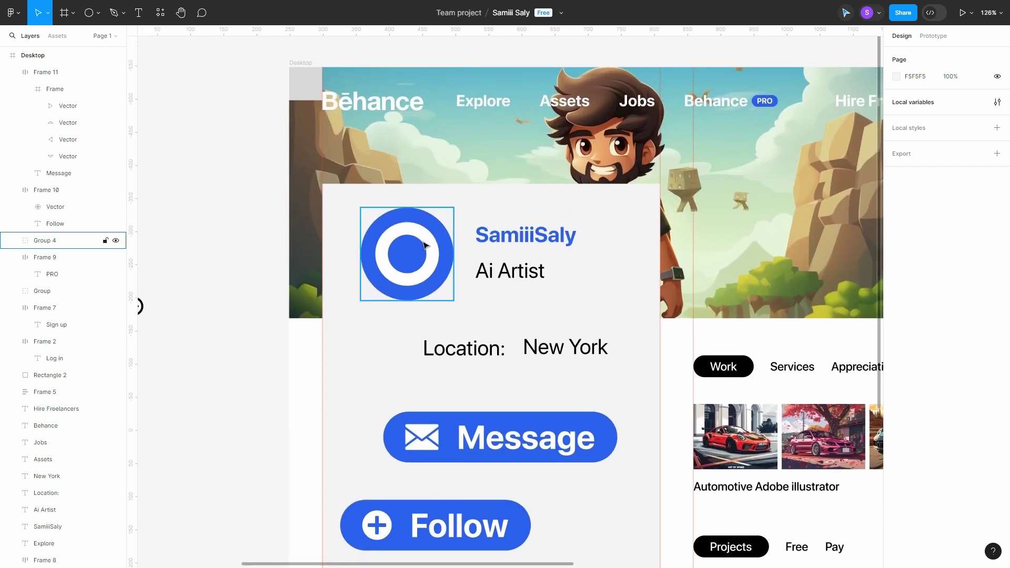
Nudge the avatar and name left and scale the Ai Artist title down.
{"action": "left_click", "coordinate": [396, 246]}
{"action": "left_click_drag", "start_coordinate": [396, 246], "coordinate": [393, 246]}
{"action": "left_click_drag", "start_coordinate": [525, 234], "coordinate": [519, 239]}
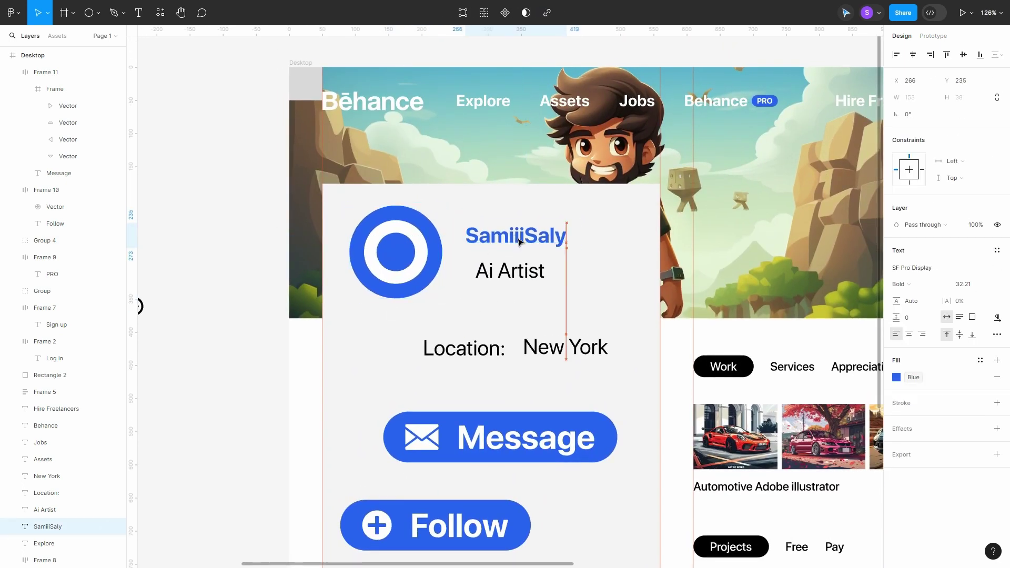
{"action": "left_click", "coordinate": [510, 270]}
{"action": "key", "text": "k"}
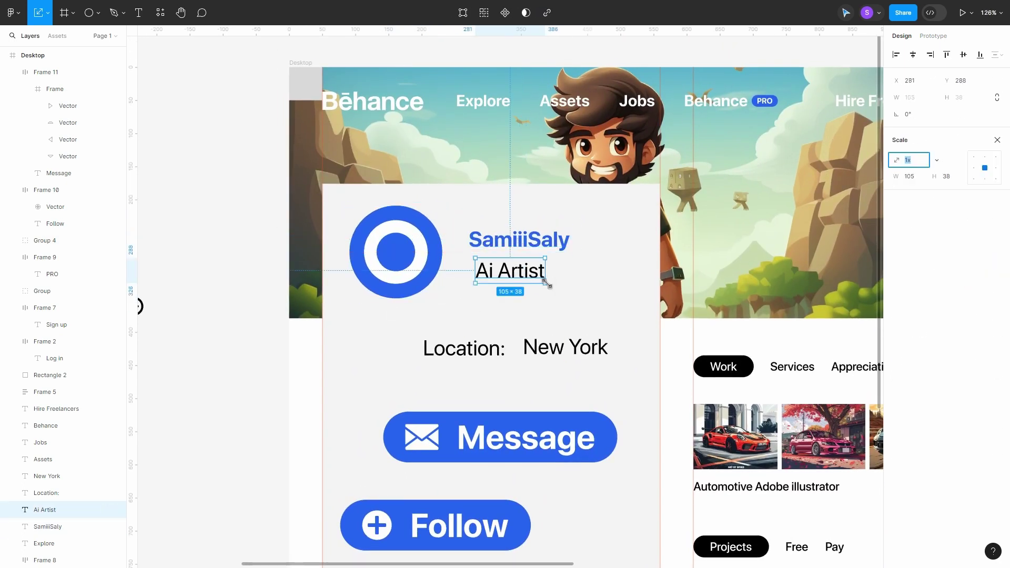
{"action": "mouse_move", "coordinate": [544, 283]}
{"action": "left_mouse_down"}
{"action": "mouse_move", "coordinate": [486, 264]}
{"action": "mouse_move", "coordinate": [508, 250]}
{"action": "left_mouse_up"}
{"action": "key", "text": "Escape"}
Position the name and Ai Artist title together and group them.
{"action": "left_click", "coordinate": [497, 247]}
{"action": "scroll", "coordinate": [596, 220], "scroll_direction": "down", "scroll_amount": 2}
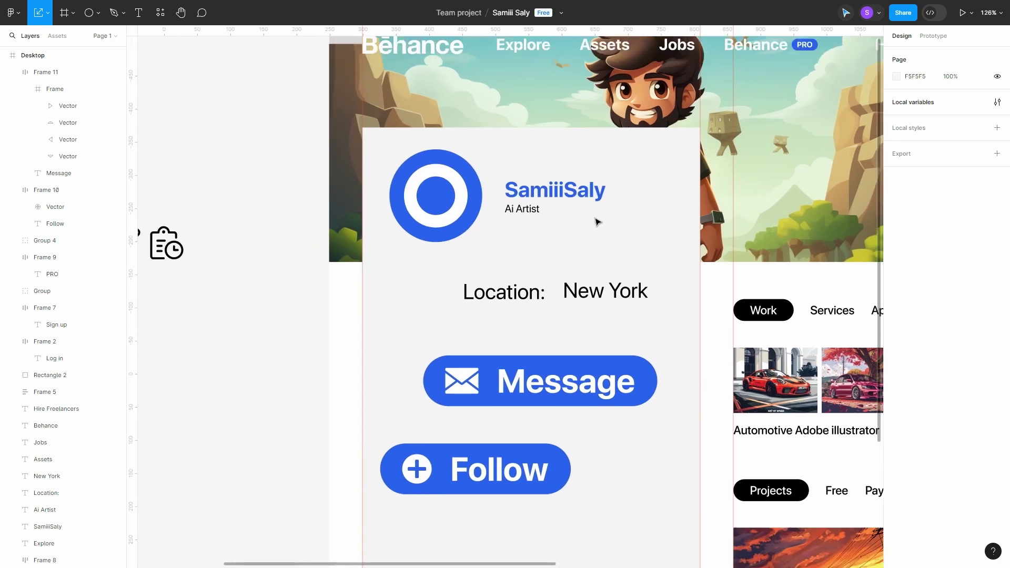
{"action": "left_click_drag", "start_coordinate": [500, 235], "coordinate": [534, 199]}
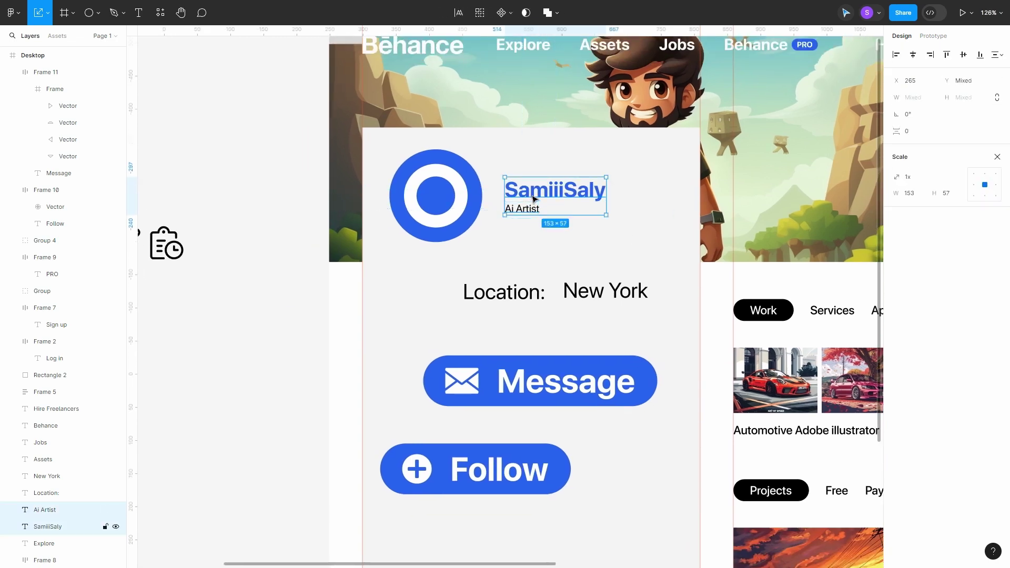
{"action": "key", "text": "Escape"}
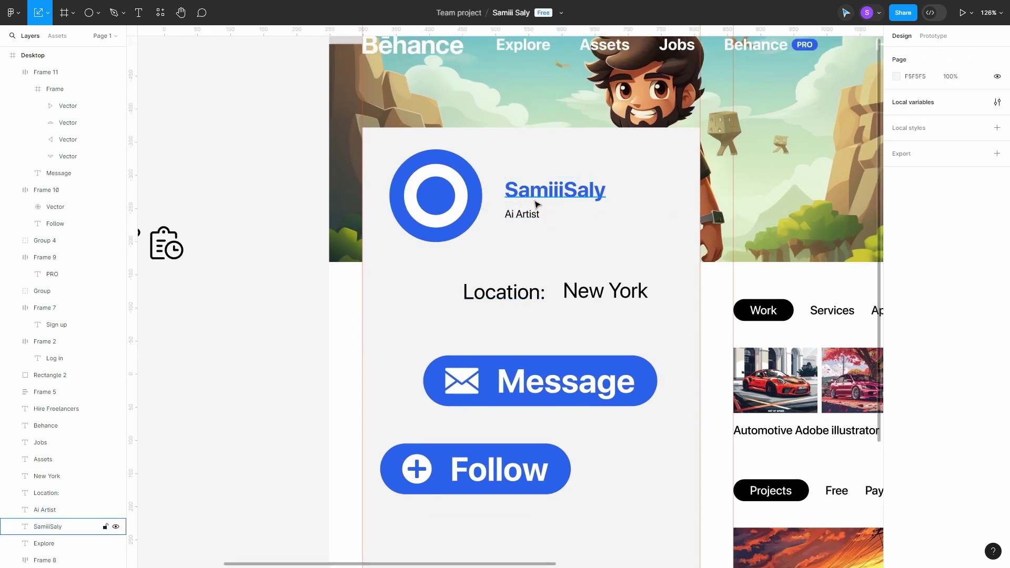
{"action": "mouse_move", "coordinate": [543, 244]}
{"action": "left_mouse_down"}
{"action": "mouse_move", "coordinate": [499, 179]}
{"action": "mouse_move", "coordinate": [525, 193]}
{"action": "left_mouse_up"}
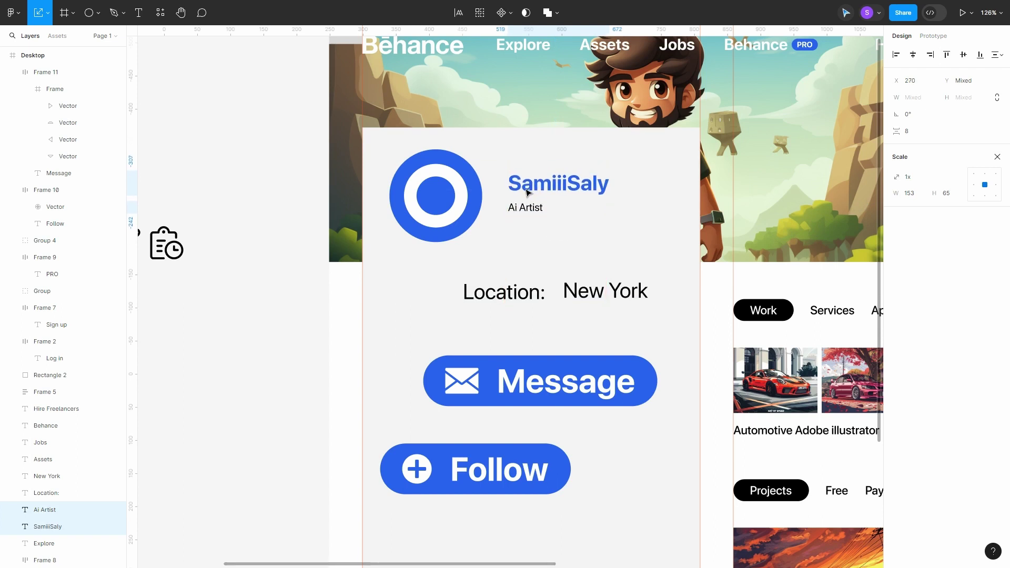
{"action": "right_click", "coordinate": [519, 201]}
{"action": "left_click", "coordinate": [542, 311]}
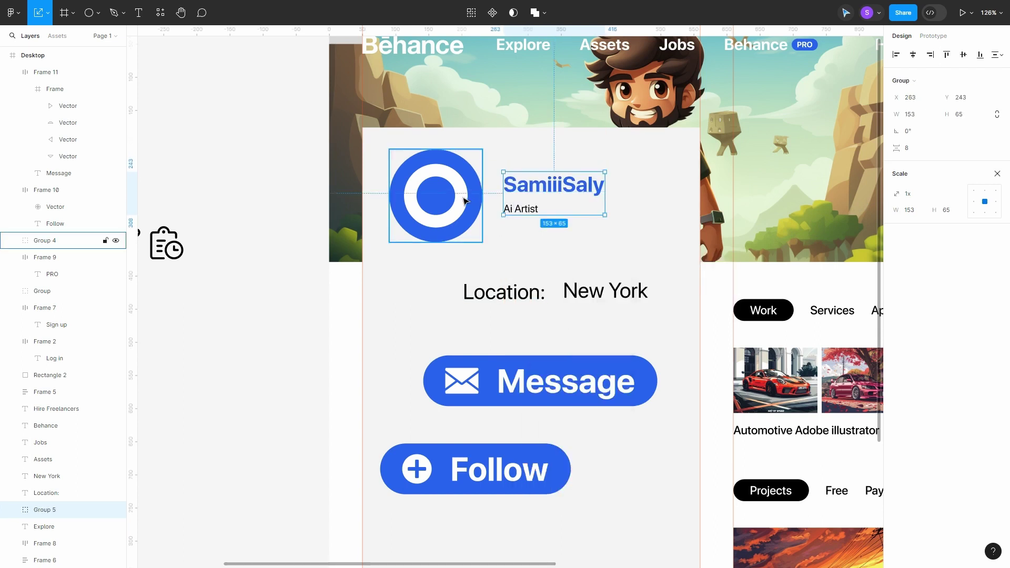
Select the location pin icon in the icon row.
{"action": "left_click", "coordinate": [465, 200], "text": "shift"}
{"action": "key", "text": "Escape"}
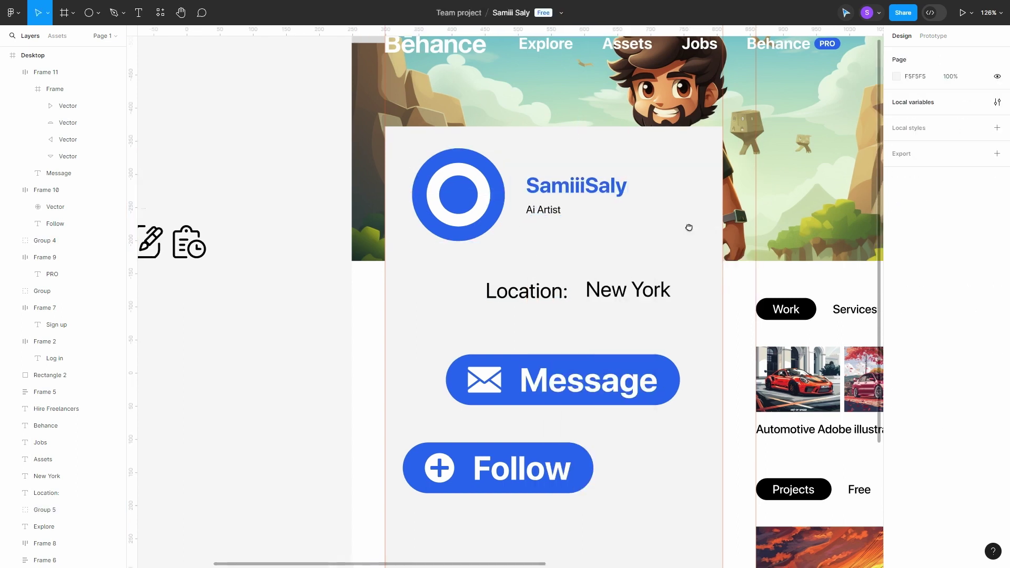
{"action": "scroll", "coordinate": [715, 239], "scroll_direction": "left", "scroll_amount": 5}
{"action": "left_click", "coordinate": [238, 243]}
Move the location pin up under the name and scale New York down beside it.
{"action": "key", "text": "ctrl+x"}
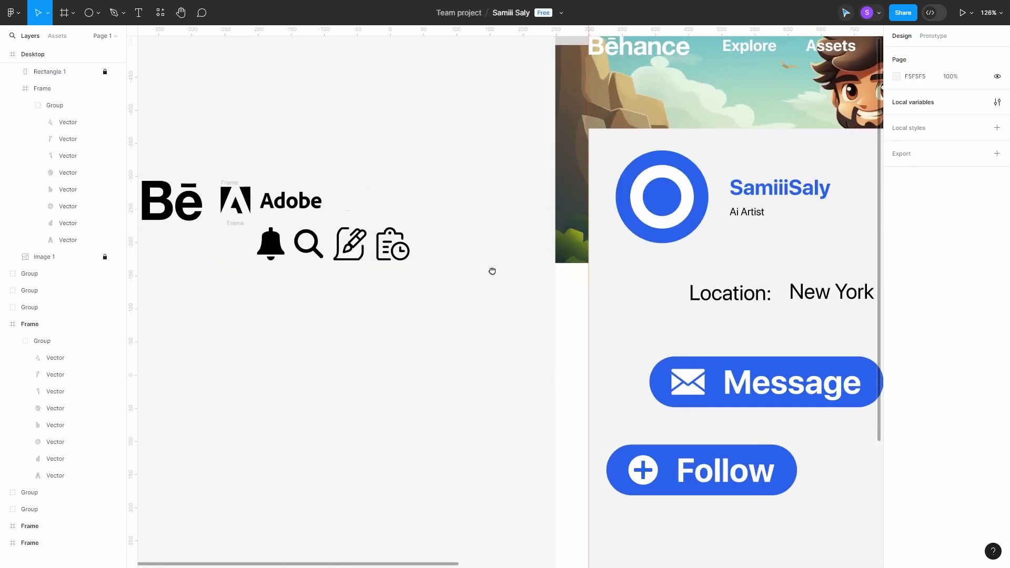
{"action": "scroll", "coordinate": [491, 270], "scroll_direction": "right", "scroll_amount": 5}
{"action": "key", "text": "ctrl+v"}
{"action": "left_click_drag", "start_coordinate": [505, 297], "coordinate": [558, 210]}
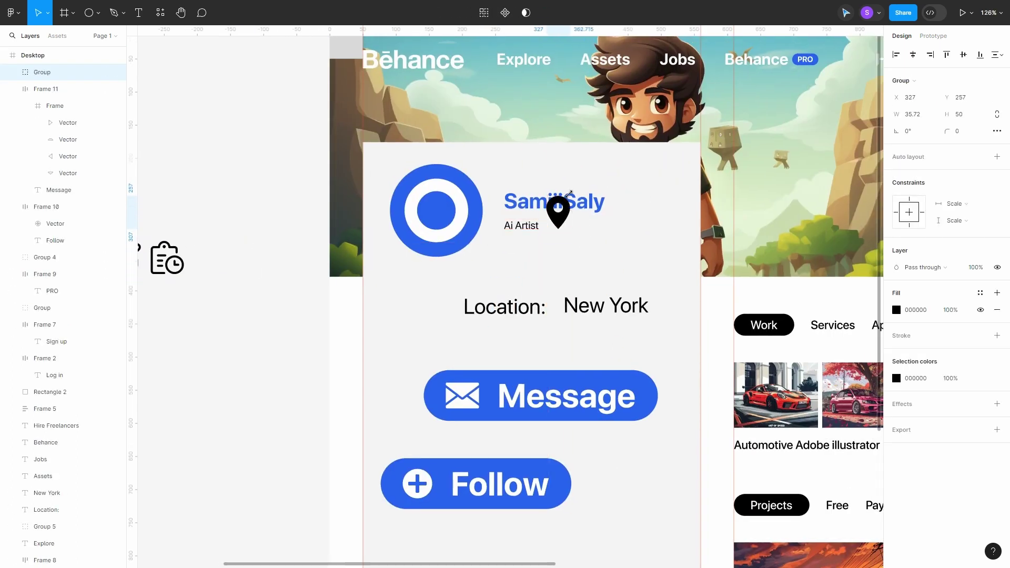
{"action": "left_click", "coordinate": [605, 304]}
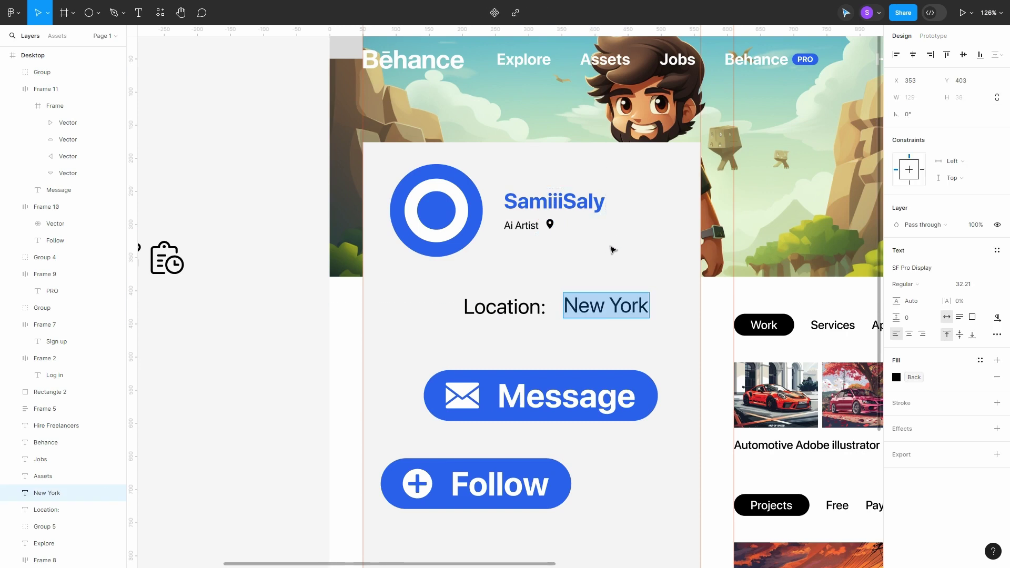
{"action": "left_click", "coordinate": [534, 227]}
{"action": "double_click", "coordinate": [522, 226]}
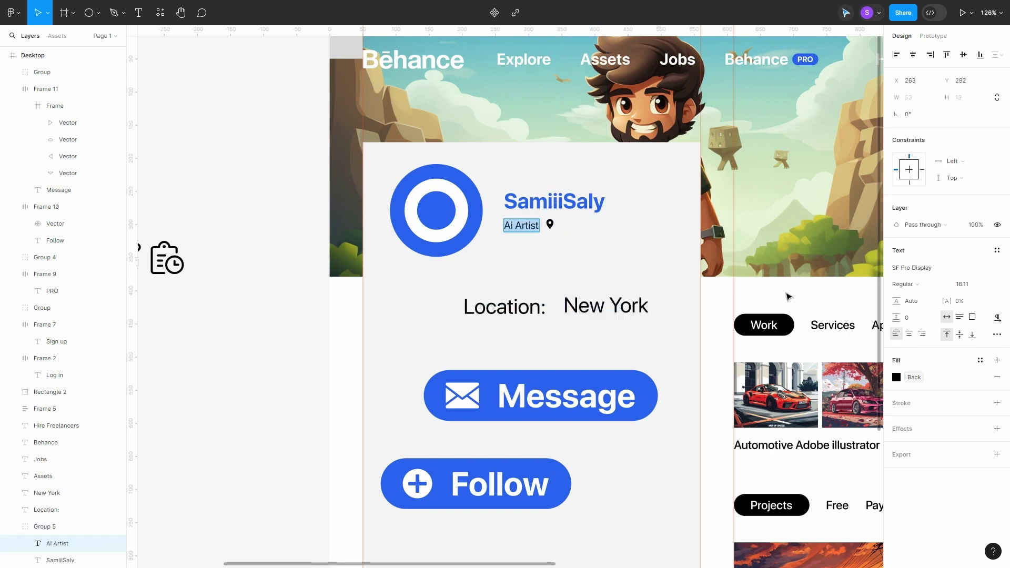
{"action": "left_click", "coordinate": [632, 307]}
{"action": "key", "text": "Return"}
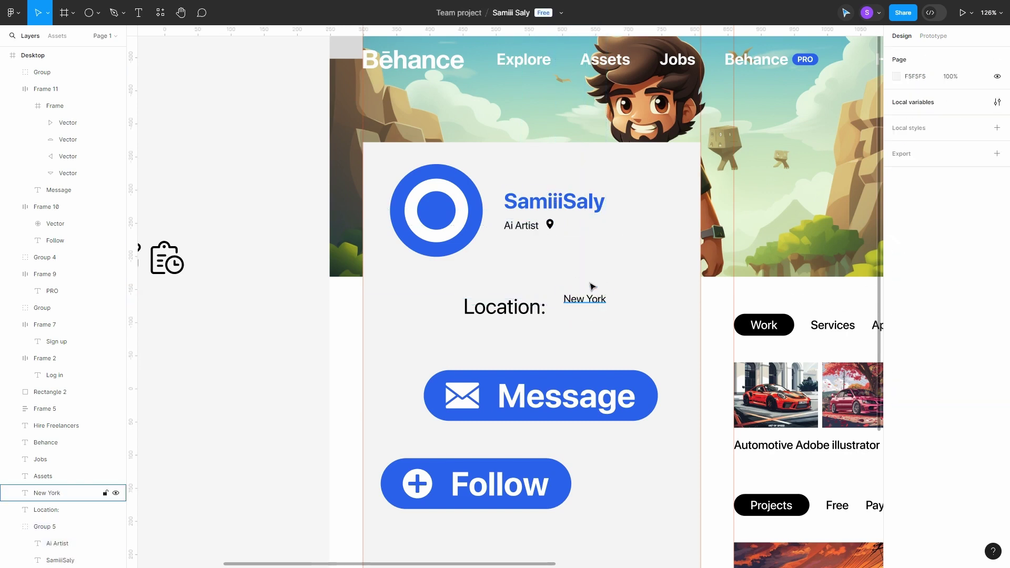
{"action": "left_click_drag", "start_coordinate": [583, 304], "coordinate": [583, 226]}
{"action": "key", "text": "Escape"}
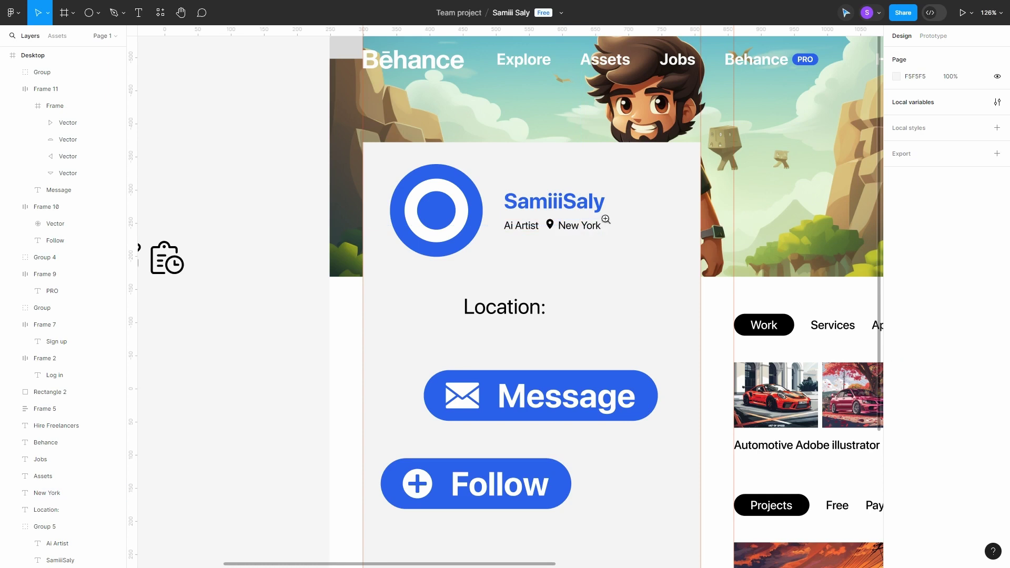
Ungroup the SamiiiSaly name and Ai Artist title group.
{"action": "left_click", "coordinate": [606, 219]}
{"action": "left_click", "coordinate": [549, 249], "text": "shift"}
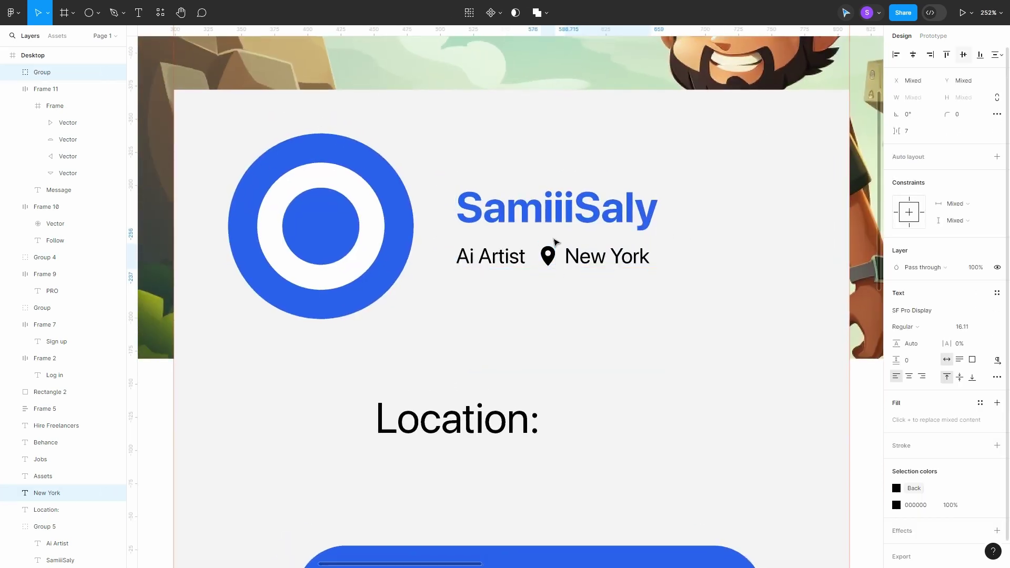
{"action": "left_click", "coordinate": [528, 288]}
{"action": "left_click", "coordinate": [526, 211]}
{"action": "right_click", "coordinate": [552, 189]}
{"action": "left_click", "coordinate": [576, 356]}
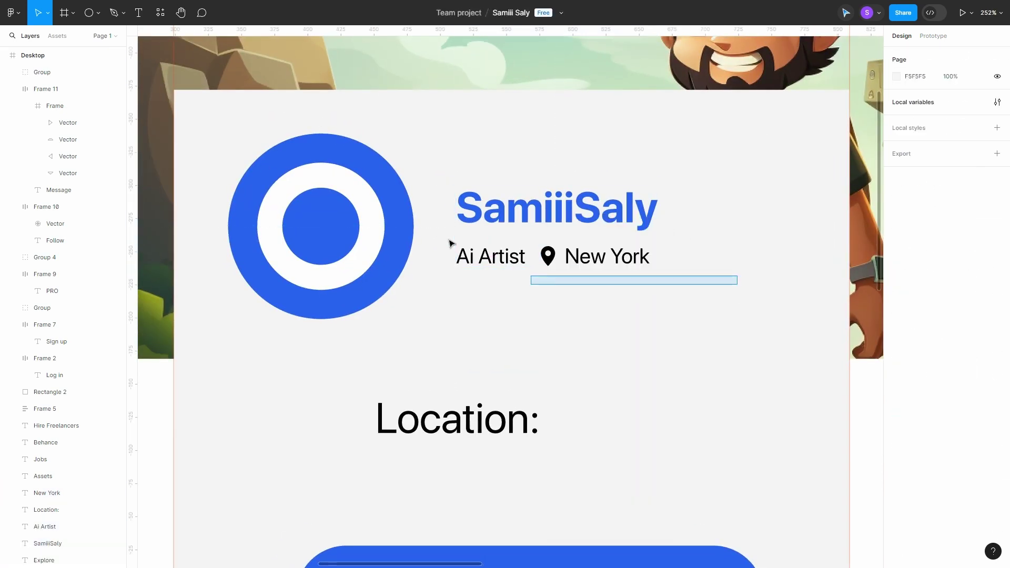
{"action": "left_click_drag", "start_coordinate": [450, 243], "coordinate": [708, 275]}
{"action": "left_click", "coordinate": [708, 275]}
Position the pin and New York text right beside the Ai Artist title.
{"action": "left_click", "coordinate": [548, 256]}
{"action": "left_click", "coordinate": [604, 256], "text": "shift"}
{"action": "left_click_drag", "start_coordinate": [570, 261], "coordinate": [586, 262]}
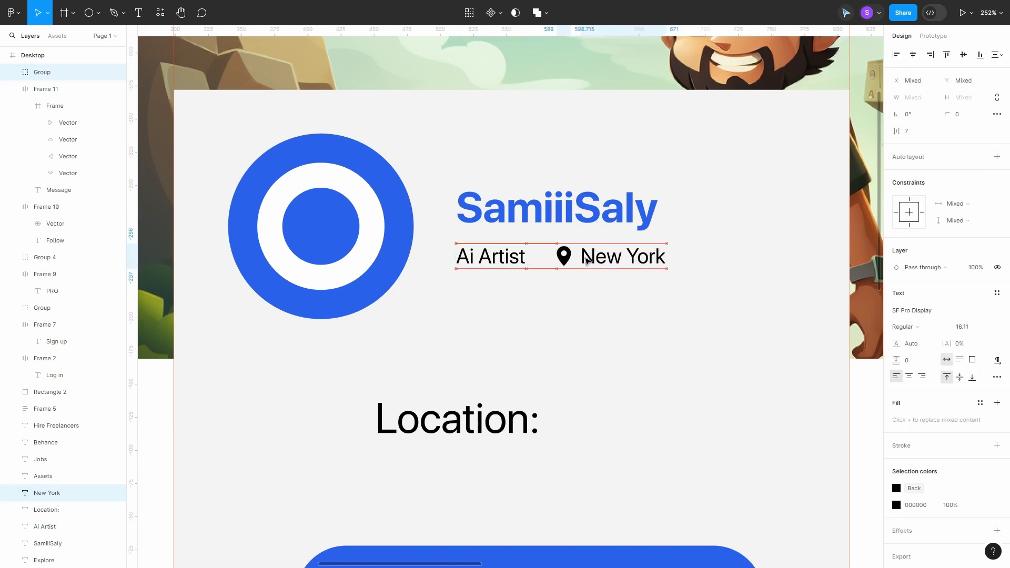
{"action": "left_click", "coordinate": [651, 314]}
{"action": "scroll", "coordinate": [662, 295], "scroll_direction": "up", "scroll_amount": 3}
{"action": "scroll", "coordinate": [579, 273], "scroll_direction": "down", "scroll_amount": 8}
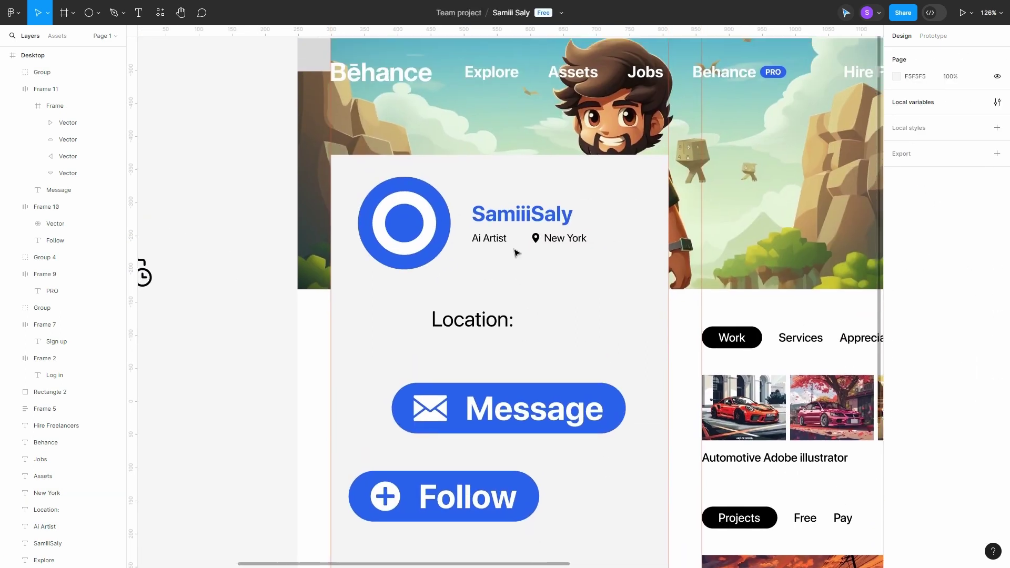
{"action": "left_click", "coordinate": [536, 239]}
{"action": "left_click", "coordinate": [559, 240], "text": "shift"}
{"action": "left_click_drag", "start_coordinate": [560, 239], "coordinate": [547, 240]}
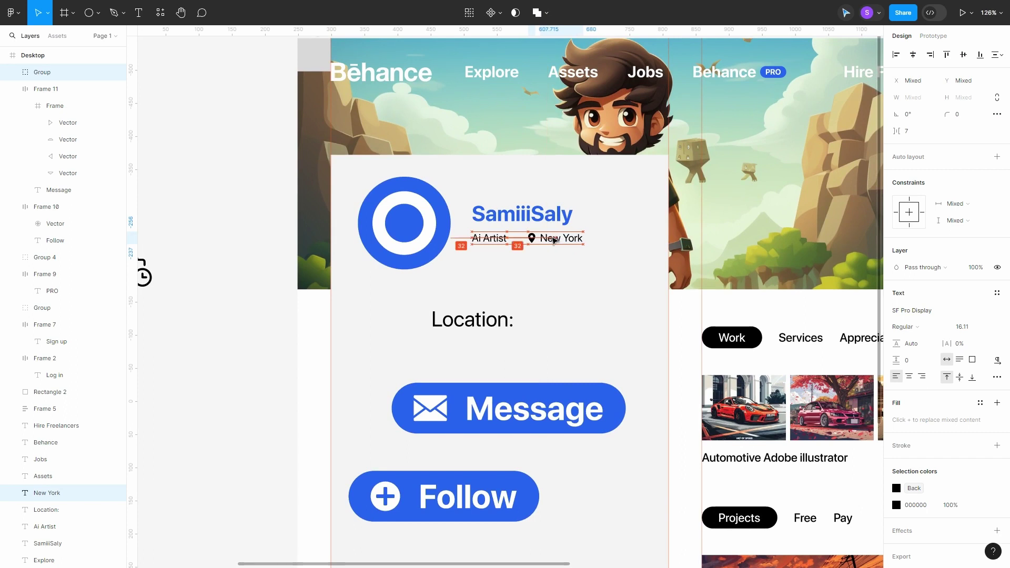
{"action": "key", "text": "Escape"}
Delete the 'Location:' label from the card.
{"action": "scroll", "coordinate": [620, 277], "scroll_direction": "left", "scroll_amount": 3}
{"action": "left_click", "coordinate": [544, 317]}
{"action": "key", "text": "Delete"}
{"action": "scroll", "coordinate": [580, 264], "scroll_direction": "down", "scroll_amount": 2}
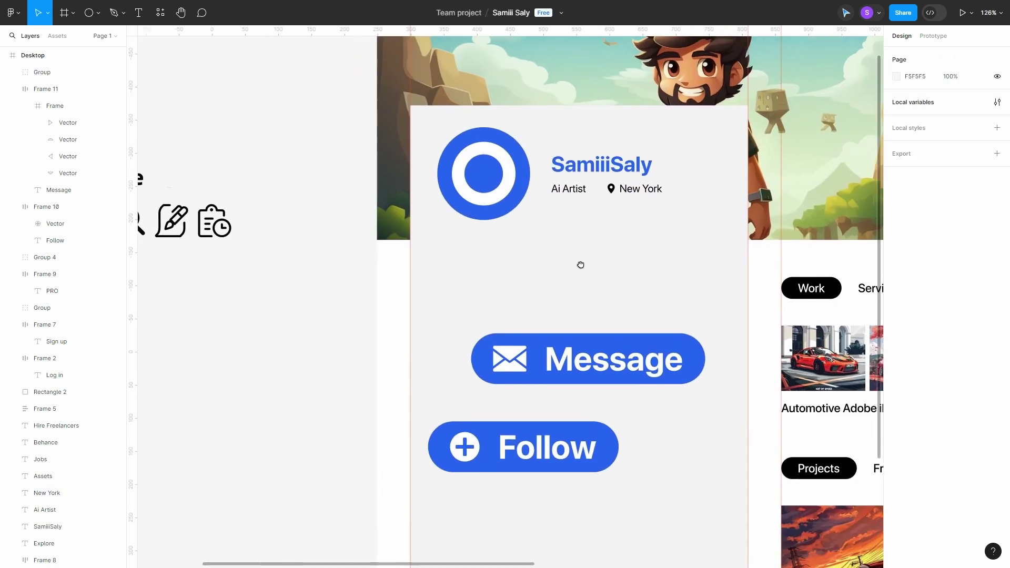
Draw a text box below the profile header and paste the welcome paragraph at size 16.
{"action": "left_click_drag", "start_coordinate": [444, 230], "coordinate": [720, 321]}
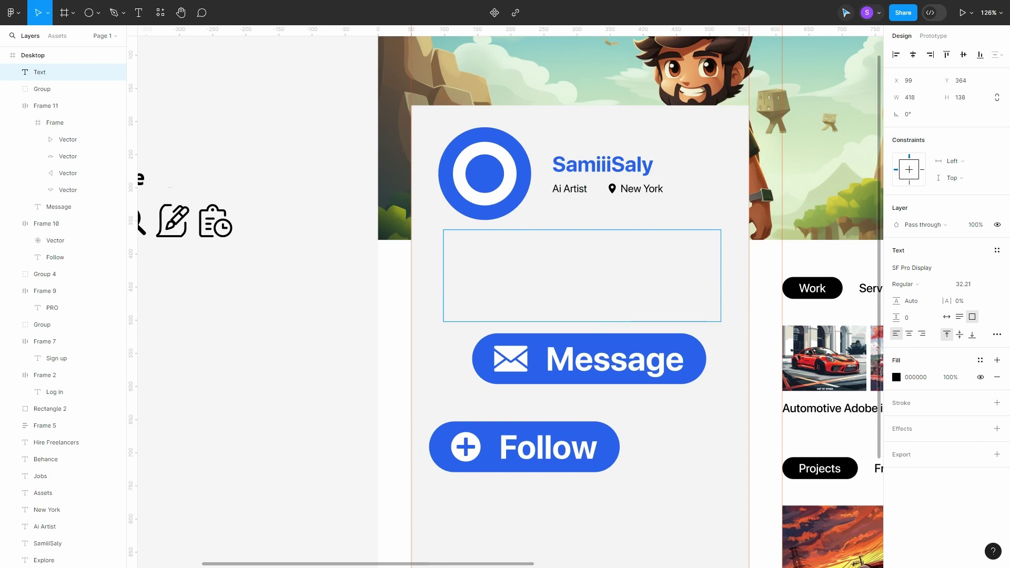
{"action": "left_click", "coordinate": [505, 29]}
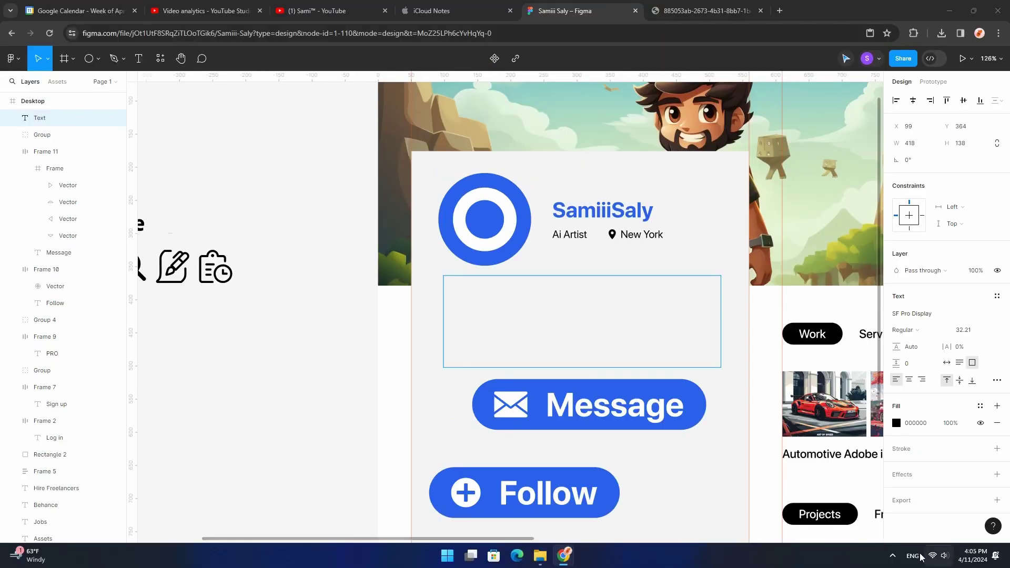
{"action": "left_click", "coordinate": [893, 556]}
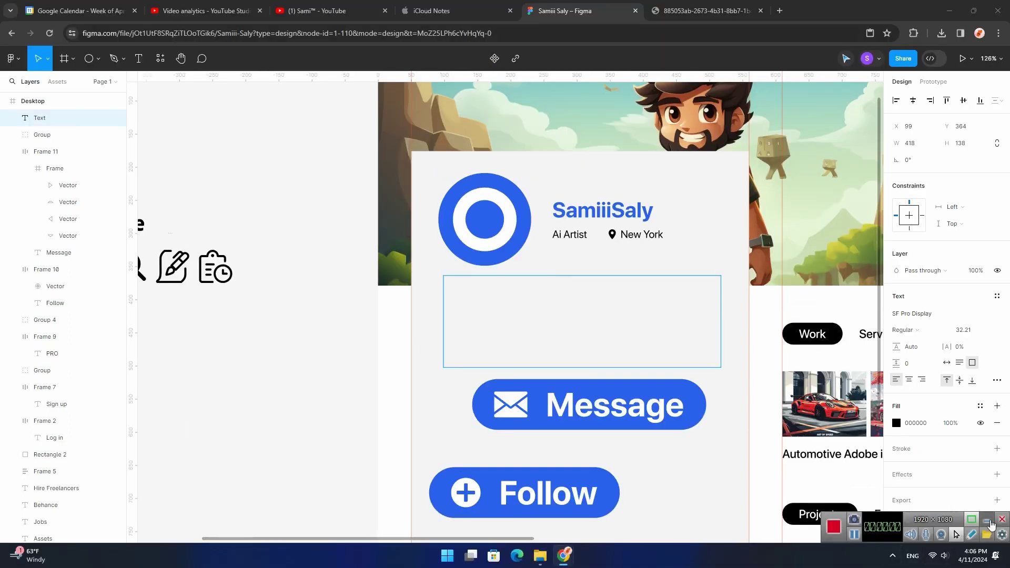
{"action": "left_click", "coordinate": [561, 296]}
{"action": "key", "text": "ctrl+v"}
{"action": "key", "text": "ctrl+a"}
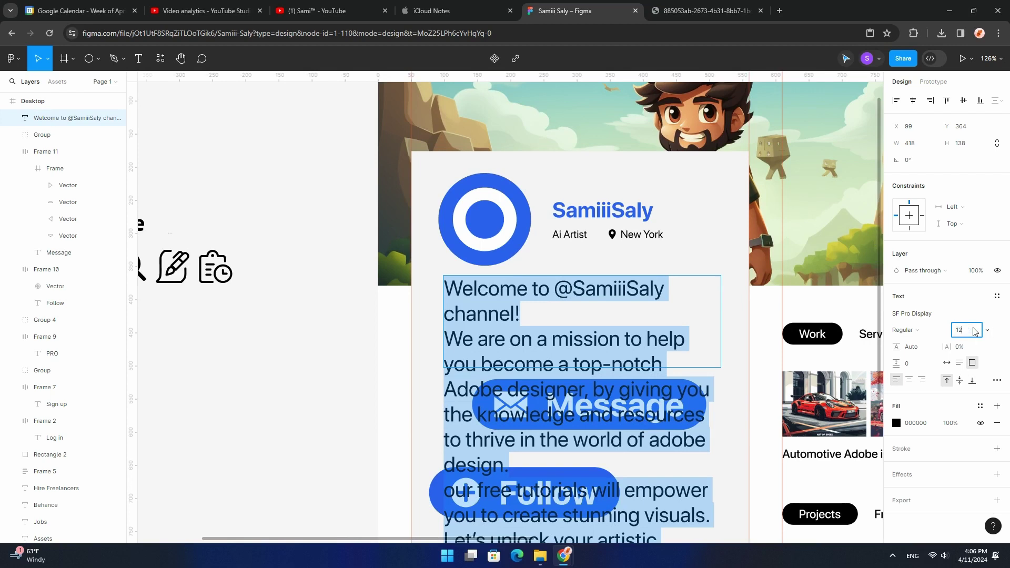
{"action": "key", "text": "Return"}
{"action": "key", "text": "Return"}
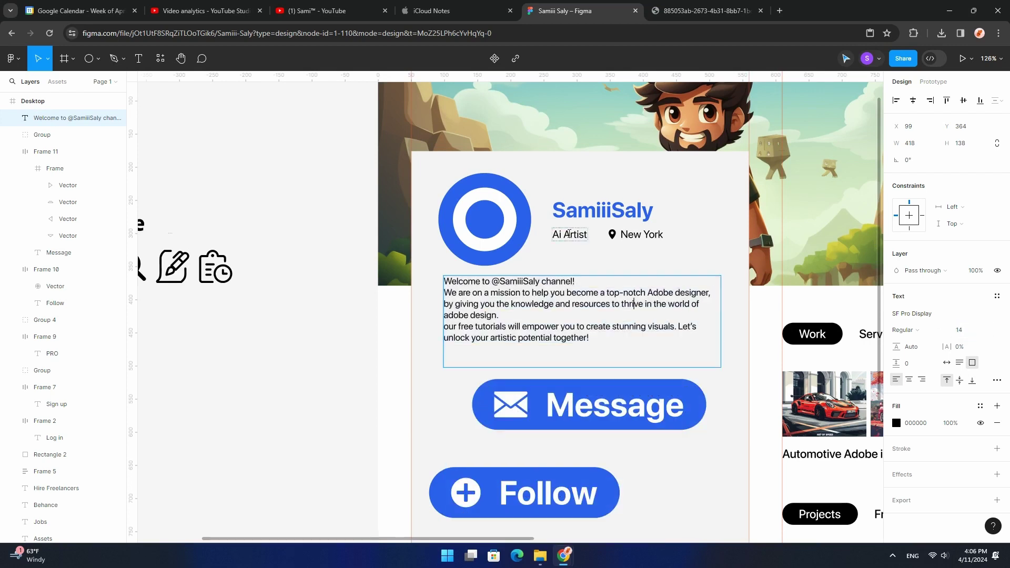
{"action": "key", "text": "ctrl+a"}
{"action": "key", "text": "Return"}
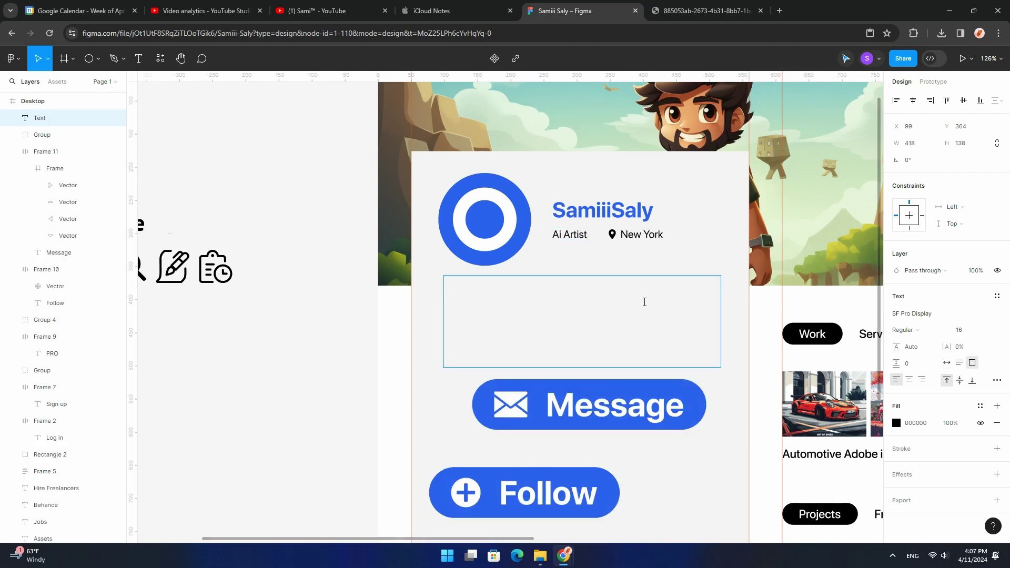
{"action": "key", "text": "ctrl+z"}
Colour the paragraph grey 6F6F6F and nudge its box slightly lower.
{"action": "left_click", "coordinate": [896, 423]}
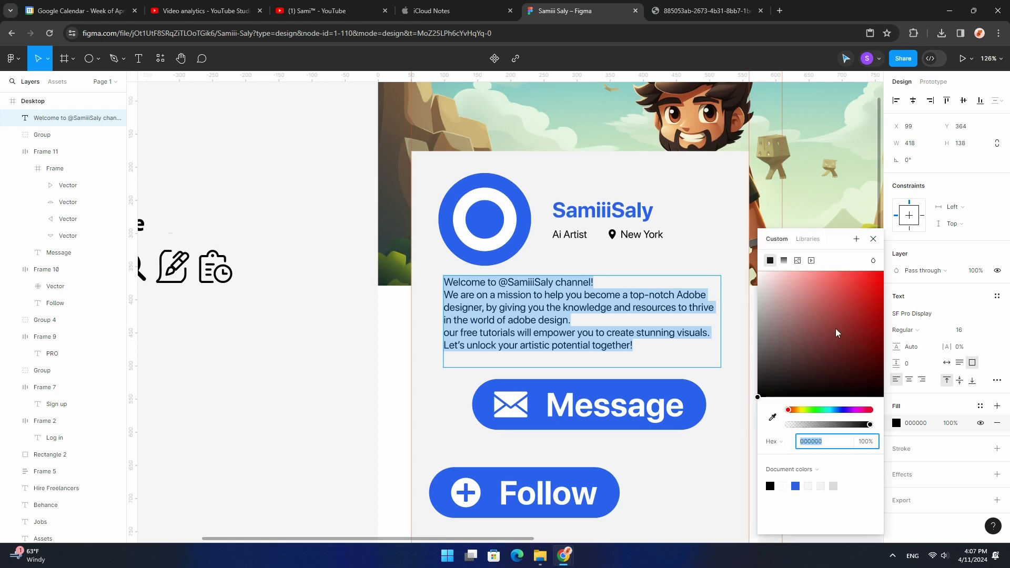
{"action": "left_click", "coordinate": [757, 342]}
{"action": "scroll", "coordinate": [303, 346], "scroll_direction": "down", "scroll_amount": 2}
{"action": "scroll", "coordinate": [303, 346], "scroll_direction": "right", "scroll_amount": 2}
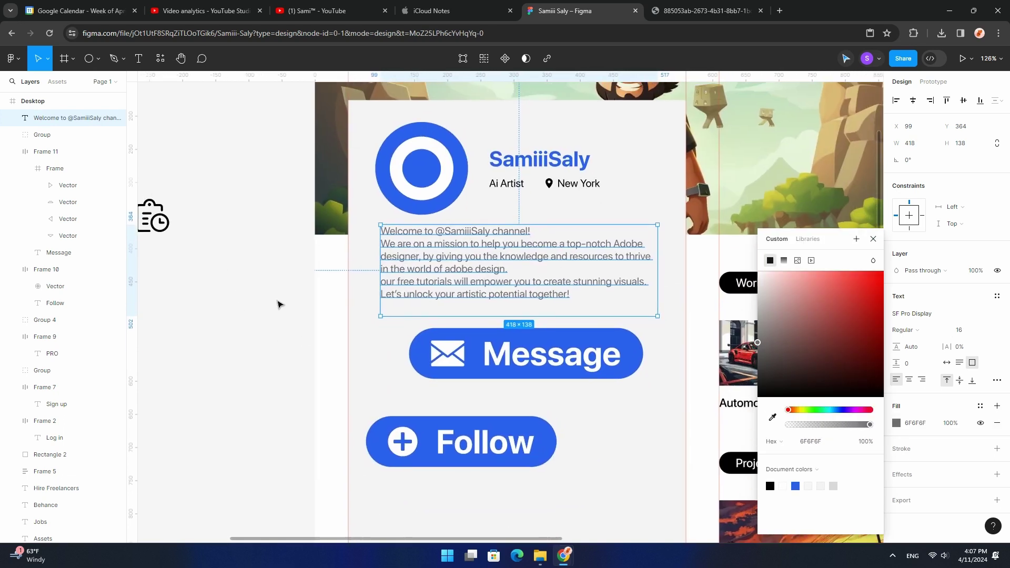
{"action": "key", "text": "Escape"}
{"action": "left_click_drag", "start_coordinate": [485, 243], "coordinate": [485, 250]}
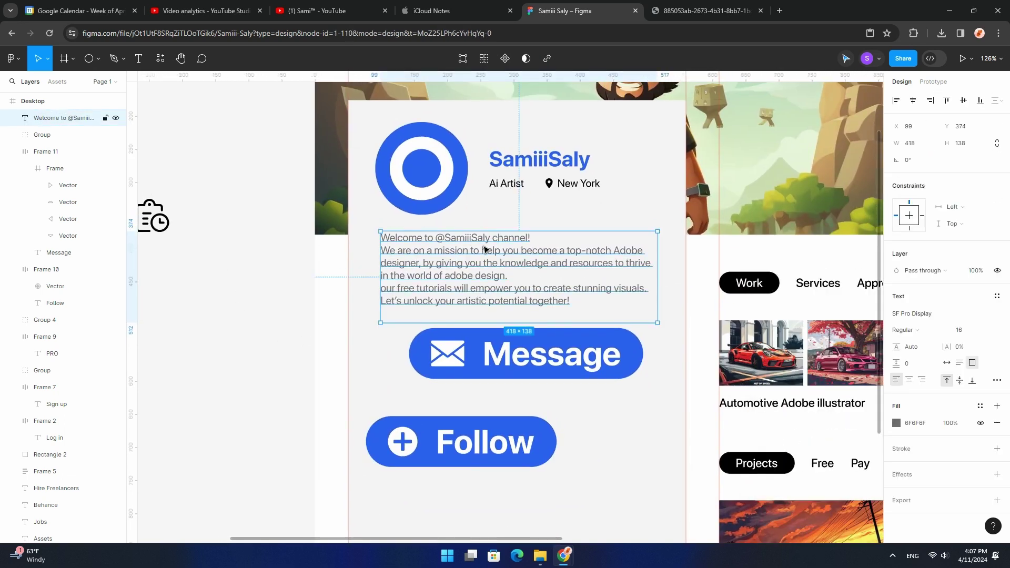
{"action": "left_click", "coordinate": [946, 362]}
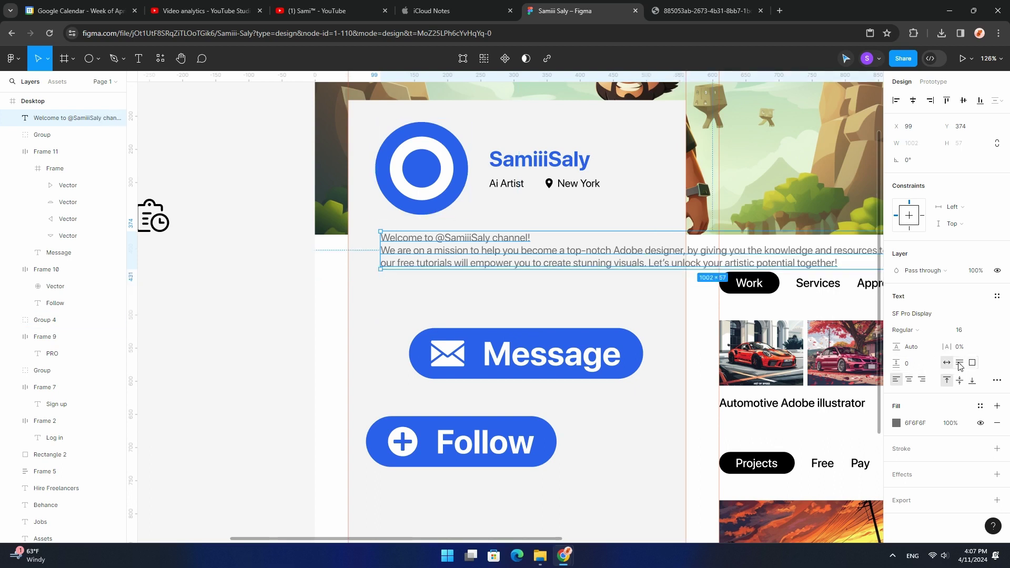
{"action": "key", "text": "ctrl+z"}
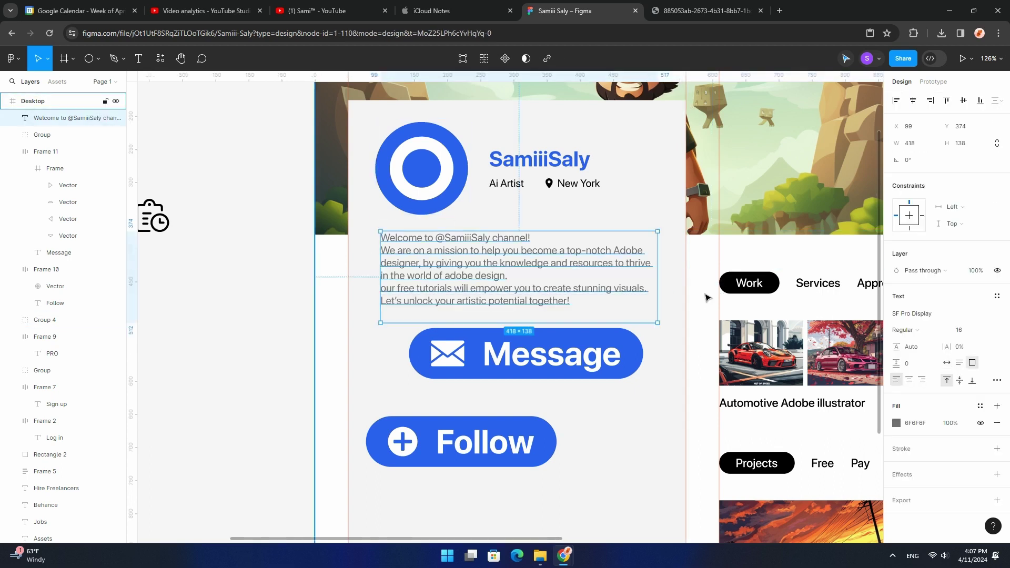
{"action": "key", "text": "Escape"}
{"action": "scroll", "coordinate": [629, 339], "scroll_direction": "down", "scroll_amount": 2}
{"action": "scroll", "coordinate": [630, 339], "scroll_direction": "left", "scroll_amount": 2}
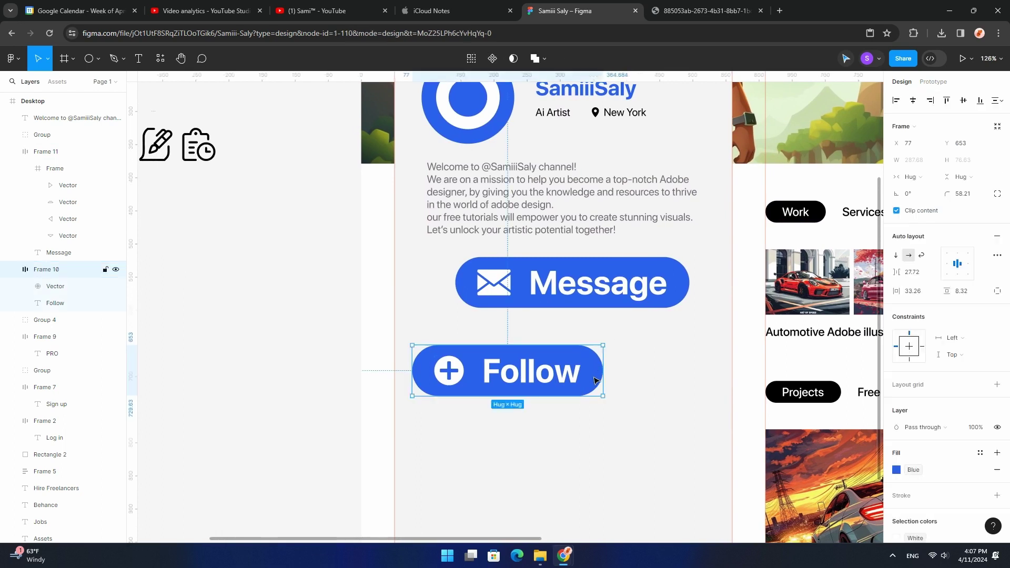
Place Follow directly under the welcome paragraph with Message below it.
{"action": "left_click_drag", "start_coordinate": [526, 369], "coordinate": [526, 431]}
{"action": "left_click", "coordinate": [605, 295]}
{"action": "left_click_drag", "start_coordinate": [604, 292], "coordinate": [605, 485]}
{"action": "scroll", "coordinate": [636, 384], "scroll_direction": "up", "scroll_amount": 1}
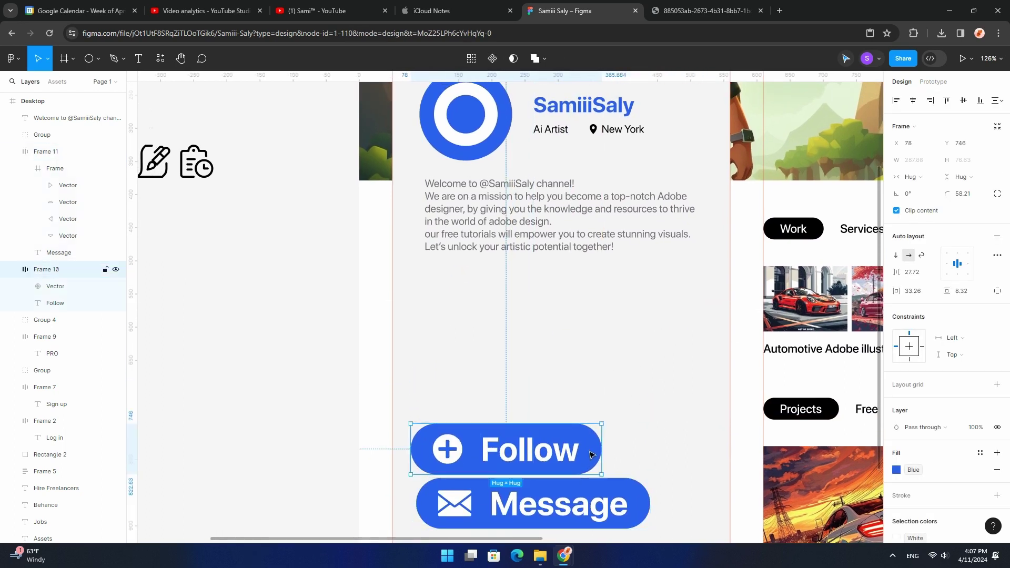
{"action": "left_click_drag", "start_coordinate": [525, 449], "coordinate": [525, 312]}
{"action": "left_click", "coordinate": [539, 237]}
{"action": "left_click_drag", "start_coordinate": [539, 237], "coordinate": [535, 235]}
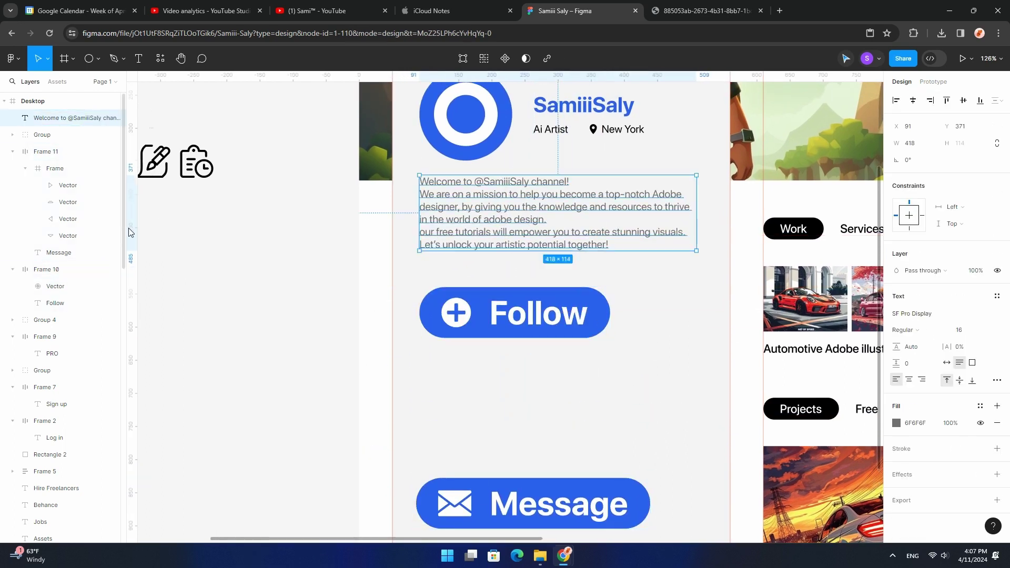
Widen the welcome paragraph box to 431 and review its type settings.
{"action": "scroll", "coordinate": [498, 134], "scroll_direction": "up", "scroll_amount": 1}
{"action": "scroll", "coordinate": [497, 135], "scroll_direction": "right", "scroll_amount": 1}
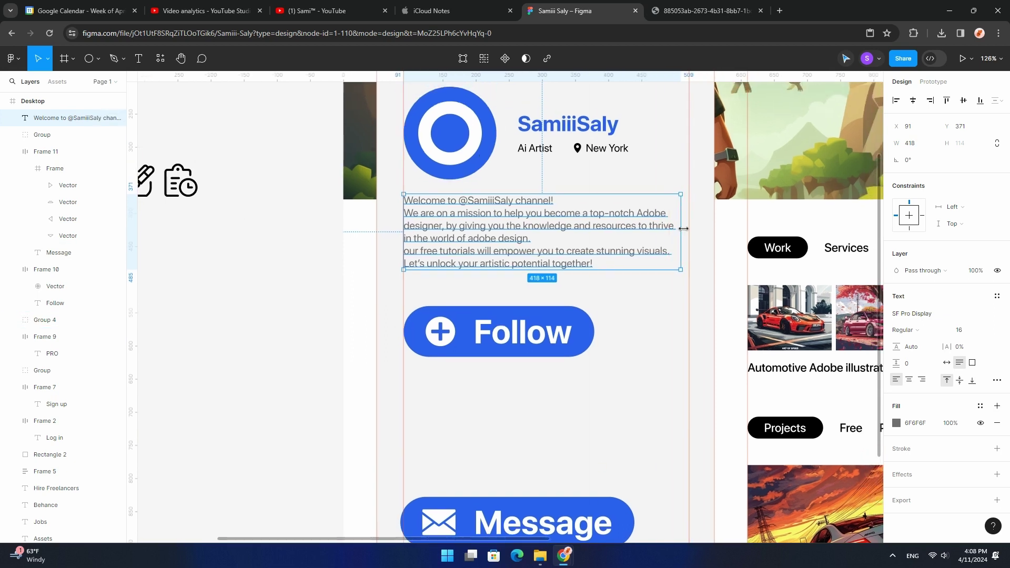
{"action": "left_click_drag", "start_coordinate": [683, 229], "coordinate": [691, 228]}
{"action": "left_click", "coordinate": [995, 381]}
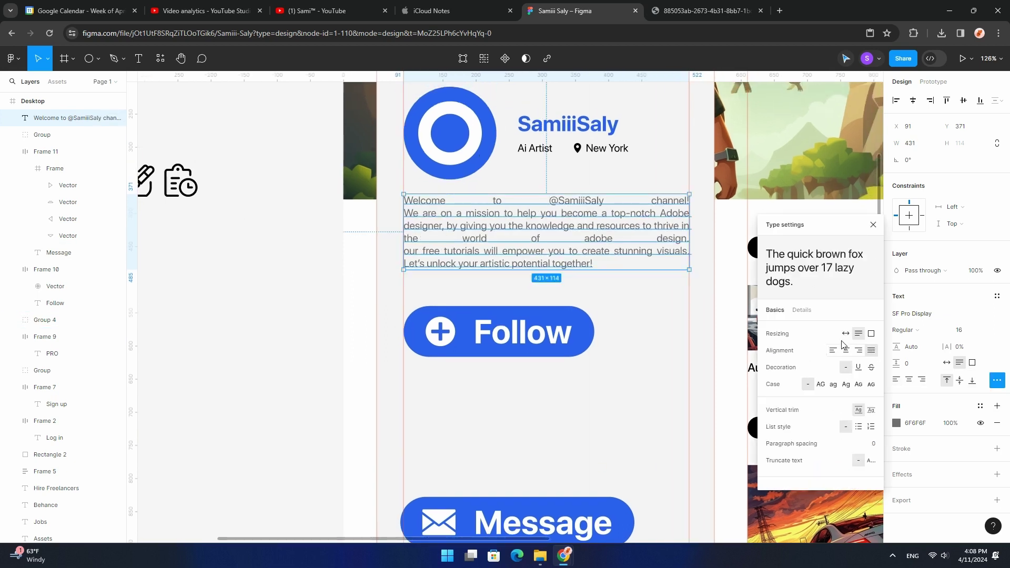
{"action": "left_click", "coordinate": [800, 311]}
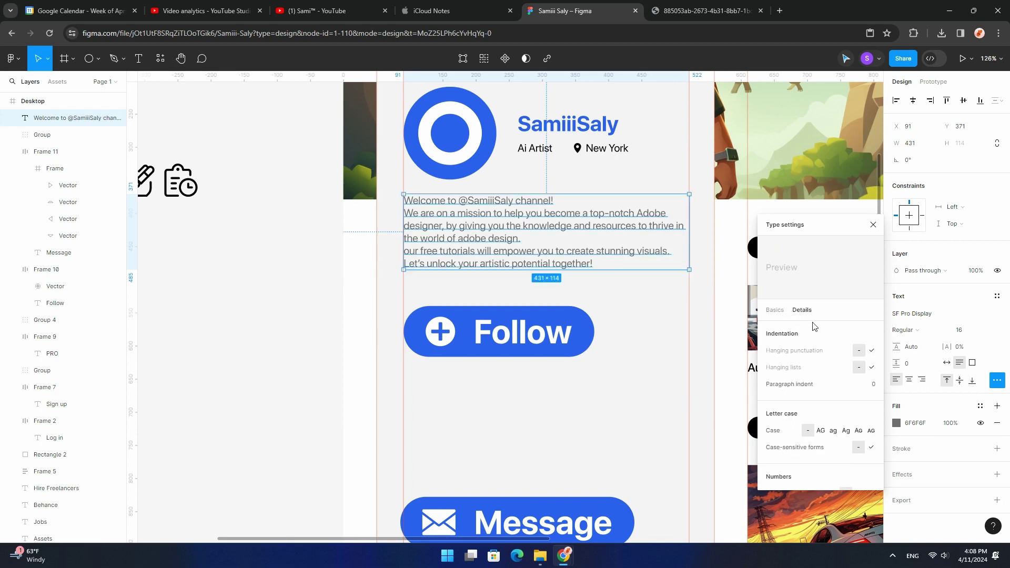
{"action": "left_click", "coordinate": [873, 225]}
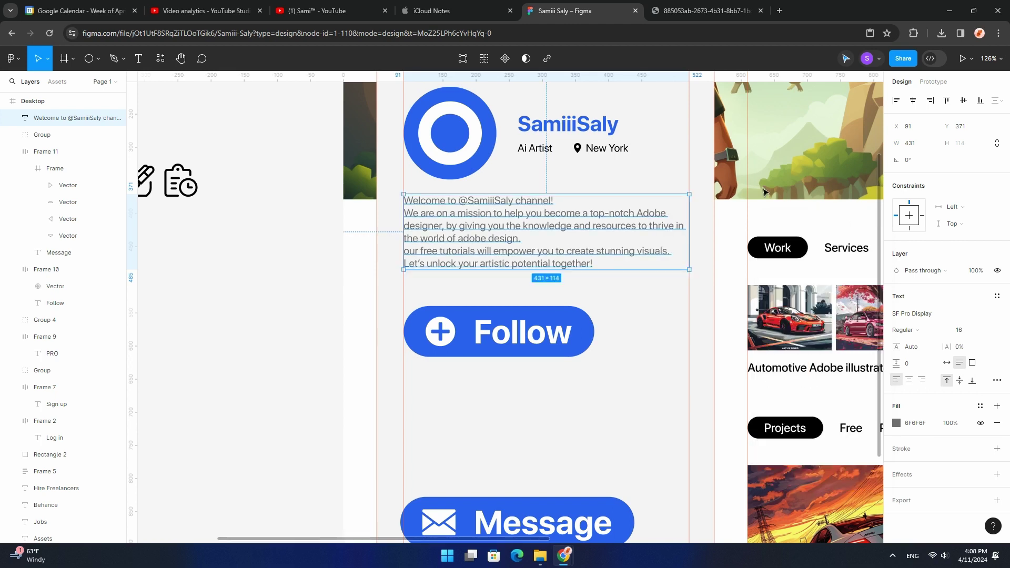
{"action": "scroll", "coordinate": [702, 243], "scroll_direction": "up", "scroll_amount": 2}
Stretch the Follow button to card width and reduce its label font size.
{"action": "left_click", "coordinate": [575, 384]}
{"action": "left_click_drag", "start_coordinate": [580, 384], "coordinate": [676, 384]}
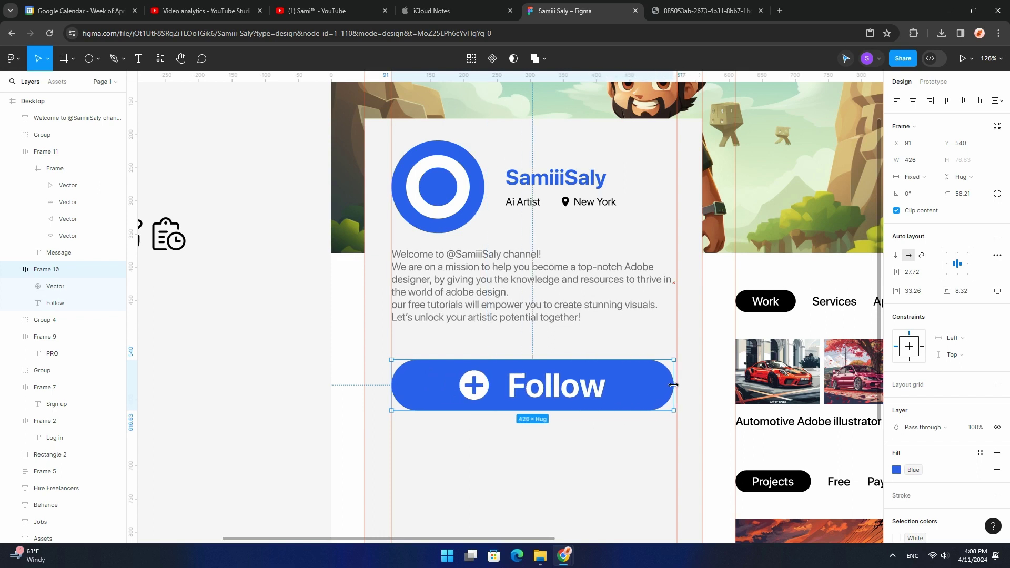
{"action": "double_click", "coordinate": [587, 389]}
{"action": "key", "text": "Down"}
{"action": "key", "text": "Down"}
{"action": "key", "text": "Down"}
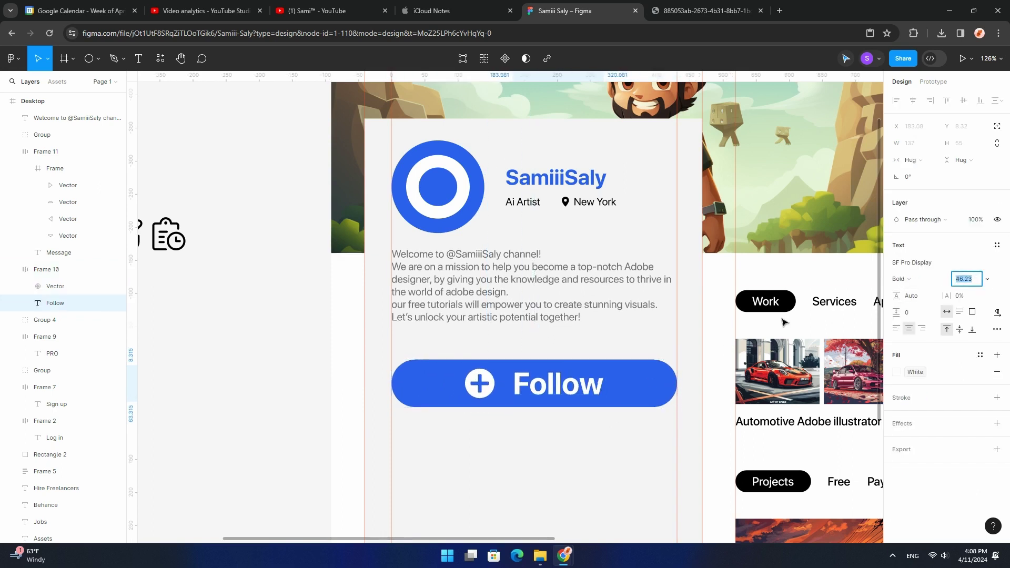
{"action": "key", "text": "Down"}
{"action": "key", "text": "Down"}
{"action": "key", "text": "Down"}
{"action": "key", "text": "Down"}
{"action": "key", "text": "Down"}
{"action": "key", "text": "Down"}
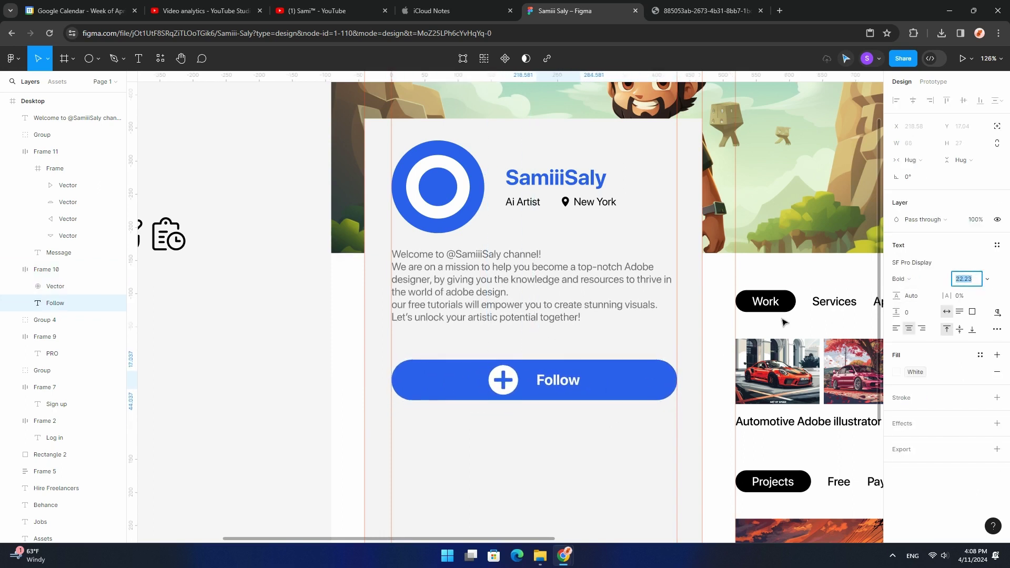
Set the Follow label to size 24 and shrink its plus icon.
{"action": "key", "text": "Return"}
{"action": "left_click", "coordinate": [501, 379]}
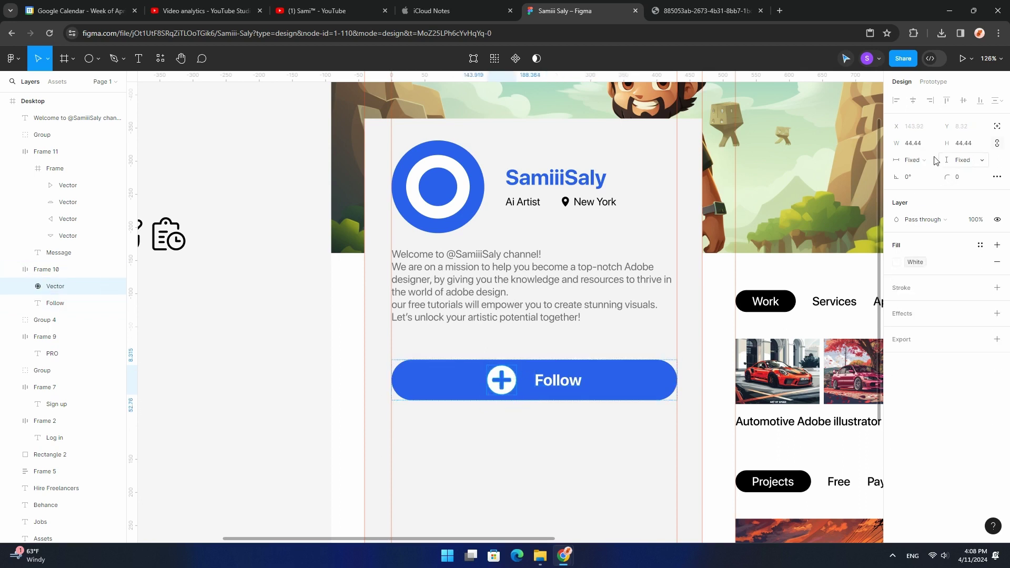
{"action": "left_click_drag", "start_coordinate": [516, 366], "coordinate": [510, 369]}
{"action": "key", "text": "Escape"}
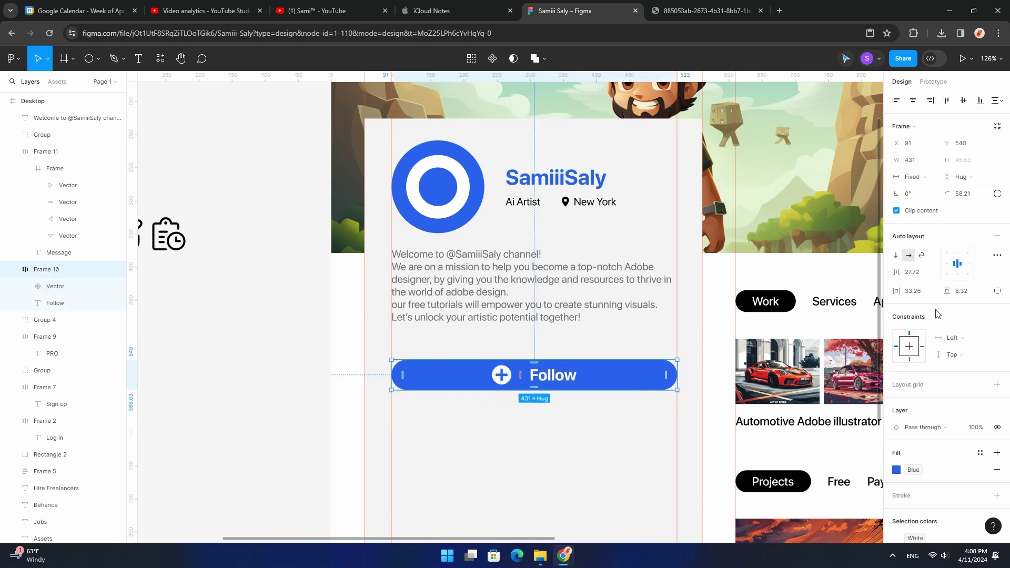
Increase the Follow button's vertical padding and set the icon-label gap to 15.
{"action": "left_click", "coordinate": [979, 295]}
{"action": "key", "text": "Up"}
{"action": "key", "text": "Up"}
{"action": "key", "text": "Up"}
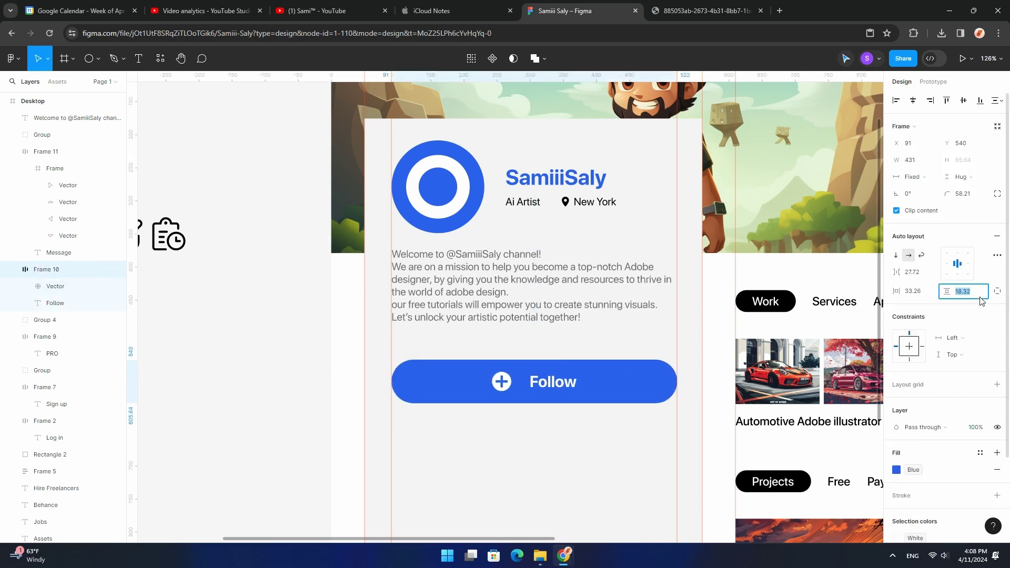
{"action": "key", "text": "Up"}
{"action": "key", "text": "Up"}
{"action": "left_click", "coordinate": [923, 272]}
{"action": "key", "text": "Down"}
{"action": "key", "text": "Down"}
{"action": "key", "text": "Down"}
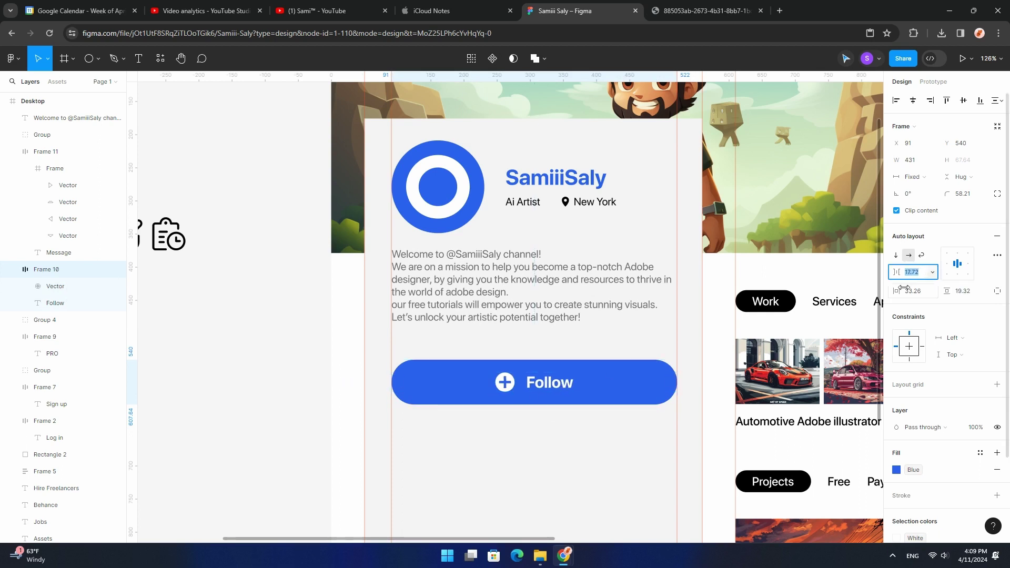
{"action": "type", "text": "15"}
{"action": "key", "text": "Return"}
{"action": "scroll", "coordinate": [523, 349], "scroll_direction": "down", "scroll_amount": 3}
{"action": "scroll", "coordinate": [654, 323], "scroll_direction": "down", "scroll_amount": 2}
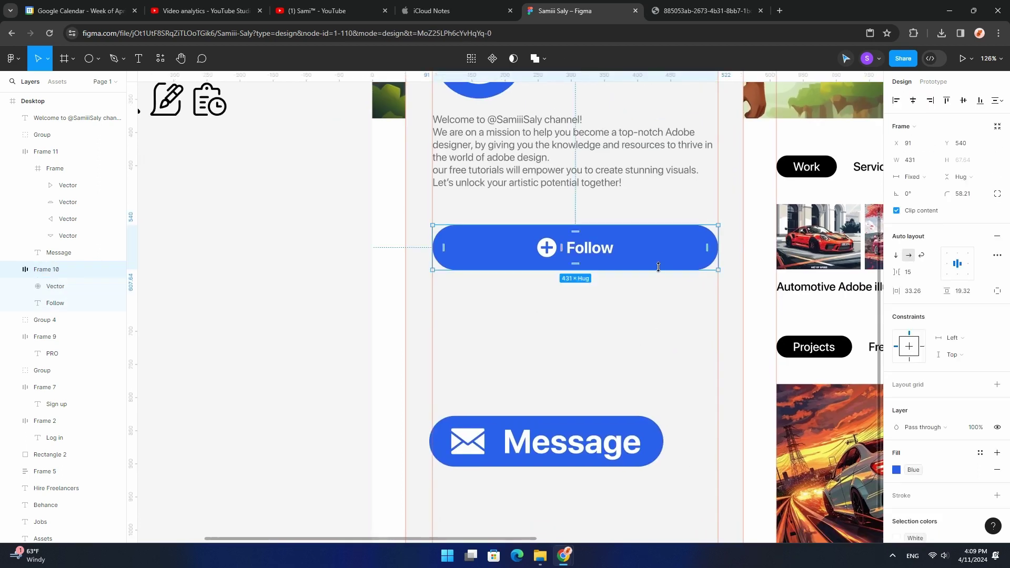
Place a duplicate Follow button below the original to become the Message button.
{"action": "left_click_drag", "start_coordinate": [657, 266], "coordinate": [587, 307]}
{"action": "left_click", "coordinate": [592, 448]}
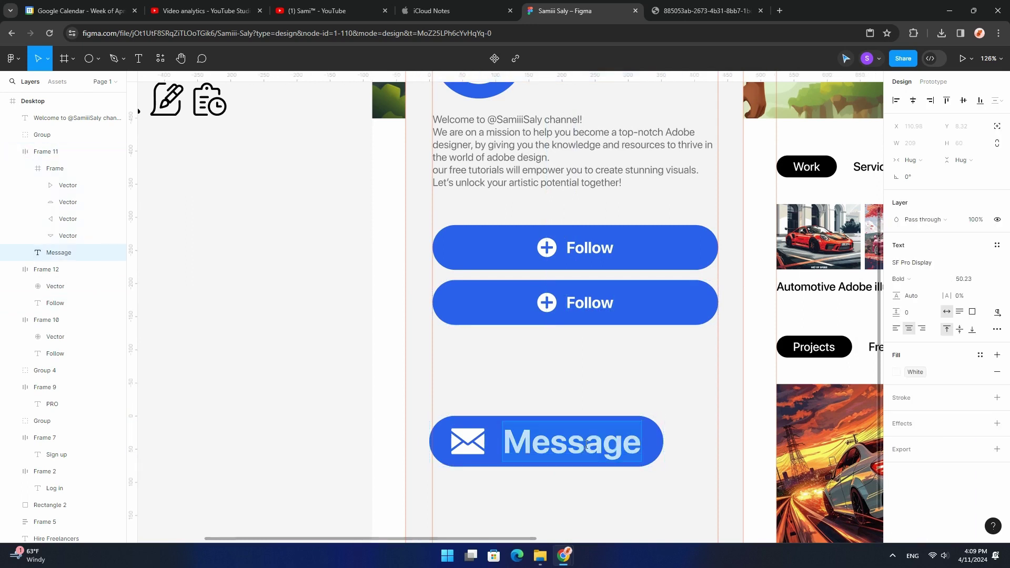
{"action": "key", "text": "ctrl+c"}
{"action": "left_click", "coordinate": [588, 302]}
{"action": "key", "text": "ctrl+shift+r"}
{"action": "key", "text": "ctrl+z"}
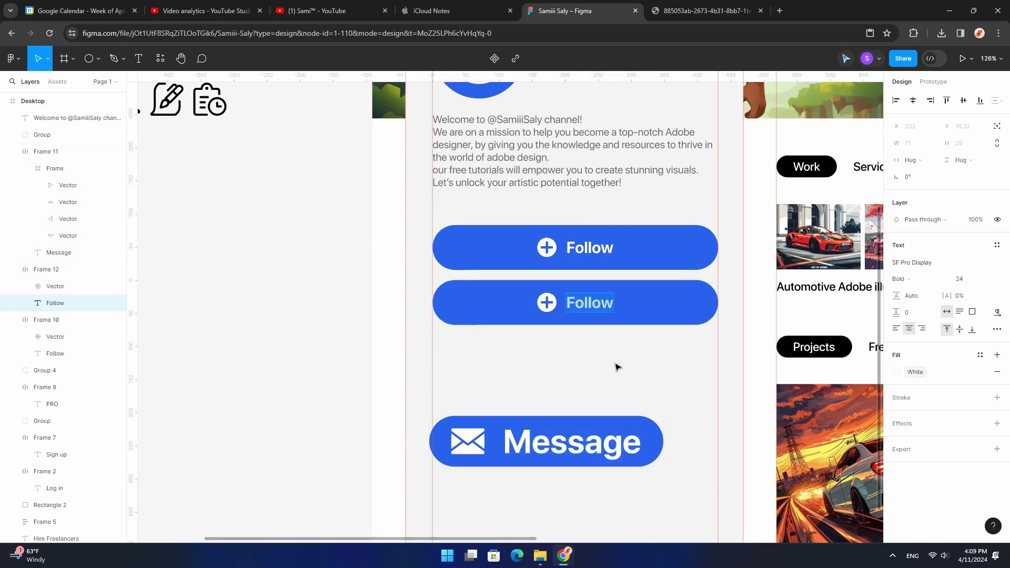
{"action": "type", "text": "Message"}
Copy the envelope icon into the smaller Message button and delete its plus icon.
{"action": "left_click", "coordinate": [468, 442]}
{"action": "double_click", "coordinate": [467, 442]}
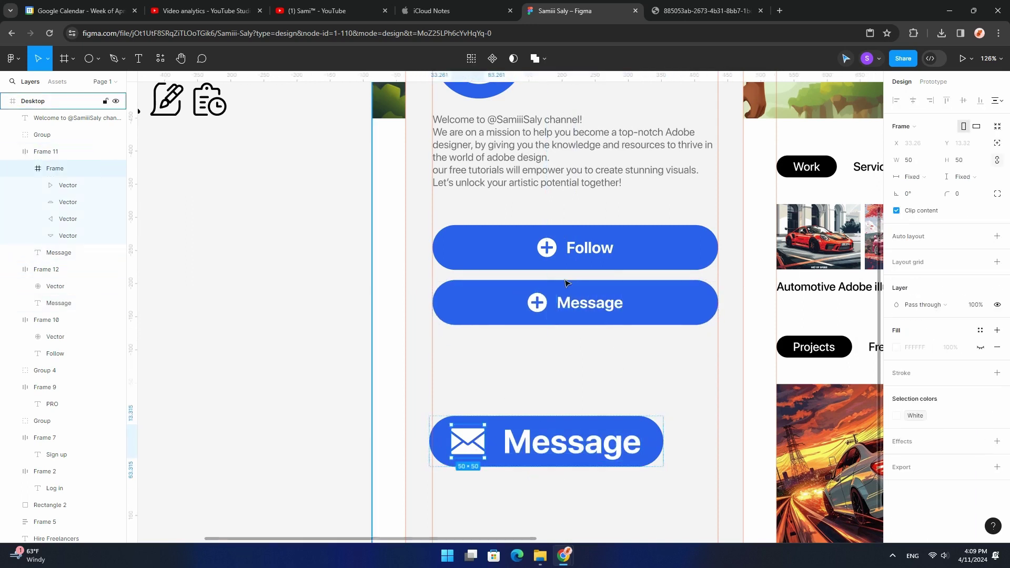
{"action": "mouse_move", "coordinate": [467, 441]}
{"action": "left_mouse_down"}
{"action": "mouse_move", "coordinate": [528, 309]}
{"action": "mouse_move", "coordinate": [542, 303]}
{"action": "left_mouse_up"}
{"action": "left_click", "coordinate": [516, 309]}
{"action": "key", "text": "Delete"}
{"action": "left_click", "coordinate": [597, 364]}
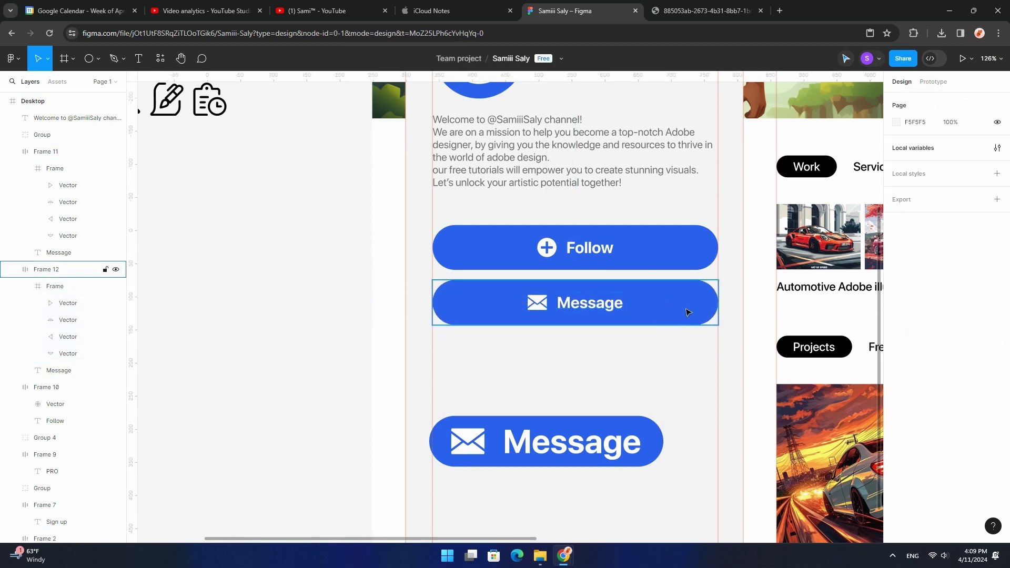
{"action": "left_click", "coordinate": [716, 287]}
Give the Message button a Blue style outline, white fill, and blue label and envelope.
{"action": "left_click", "coordinate": [896, 470]}
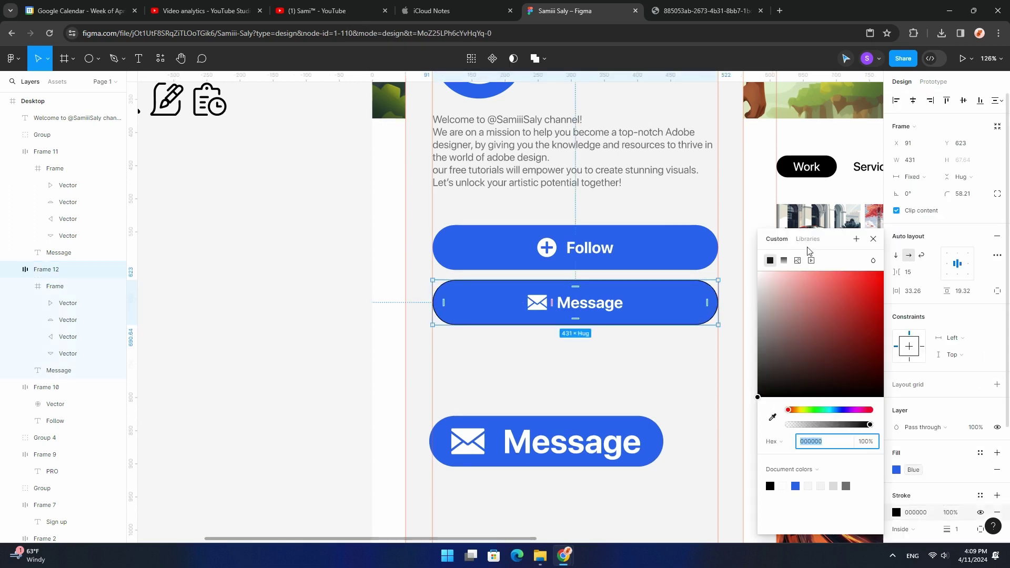
{"action": "left_click", "coordinate": [610, 379]}
{"action": "scroll", "coordinate": [610, 378], "scroll_direction": "down", "scroll_amount": 3}
{"action": "left_click", "coordinate": [913, 469]}
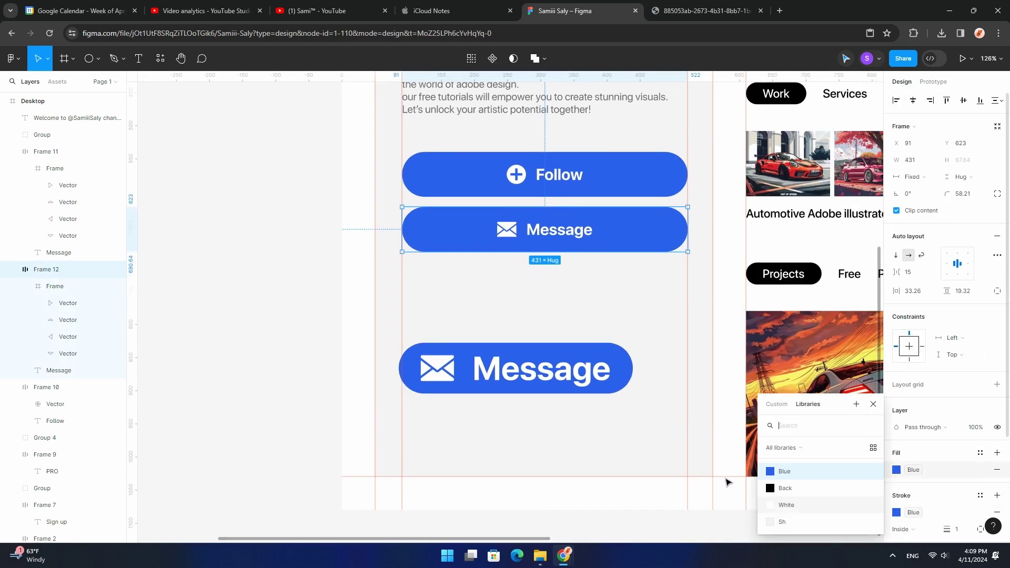
{"action": "left_click", "coordinate": [781, 505]}
{"action": "double_click", "coordinate": [548, 234]}
{"action": "left_click", "coordinate": [913, 419]}
{"action": "left_click", "coordinate": [780, 469]}
{"action": "left_click", "coordinate": [514, 368]}
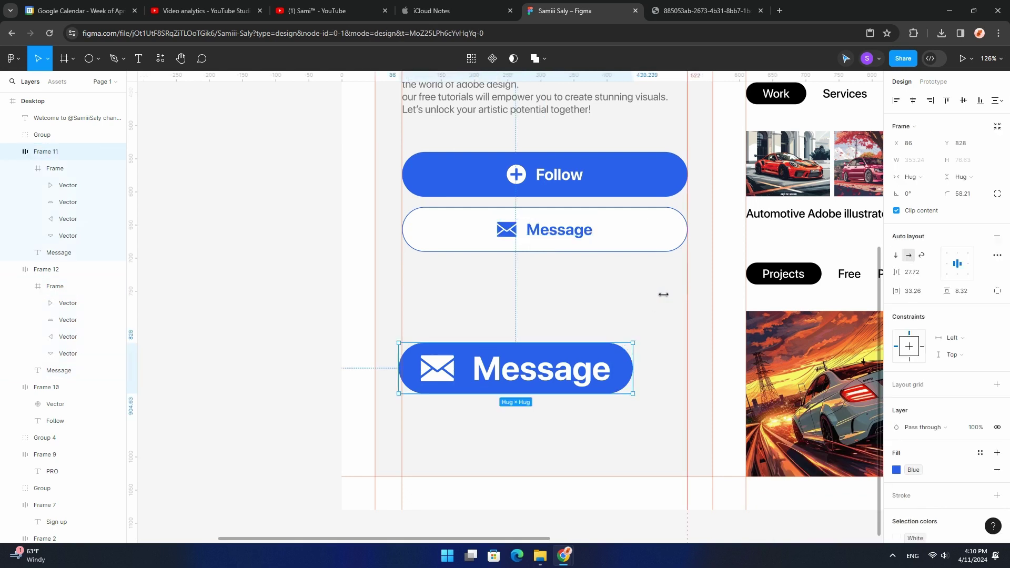
{"action": "left_click", "coordinate": [660, 293]}
Delete the large spare Message button.
{"action": "scroll", "coordinate": [685, 294], "scroll_direction": "up", "scroll_amount": 1}
{"action": "left_click", "coordinate": [683, 261]}
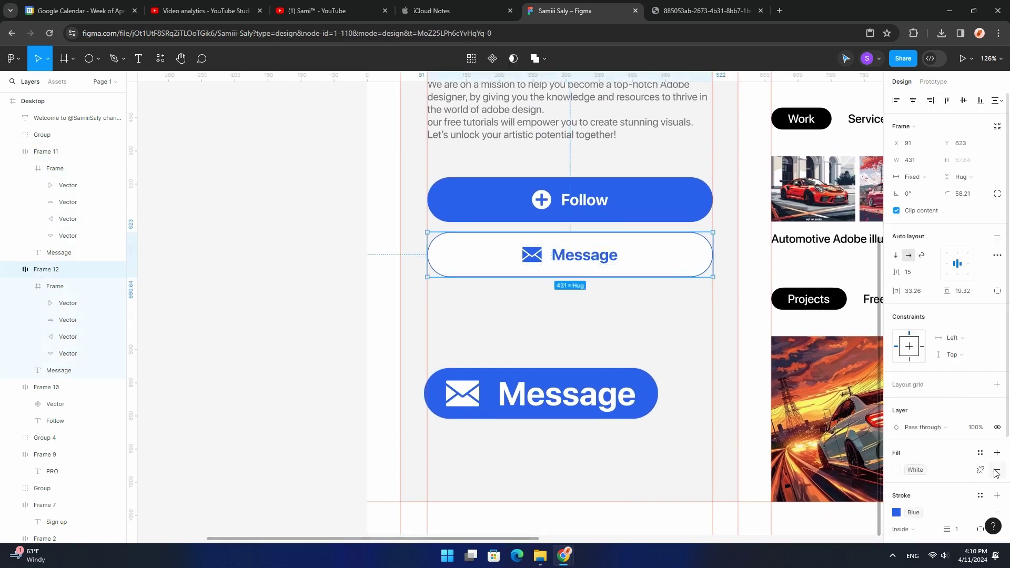
{"action": "key", "text": "minus"}
{"action": "left_click", "coordinate": [599, 428]}
{"action": "key", "text": "Delete"}
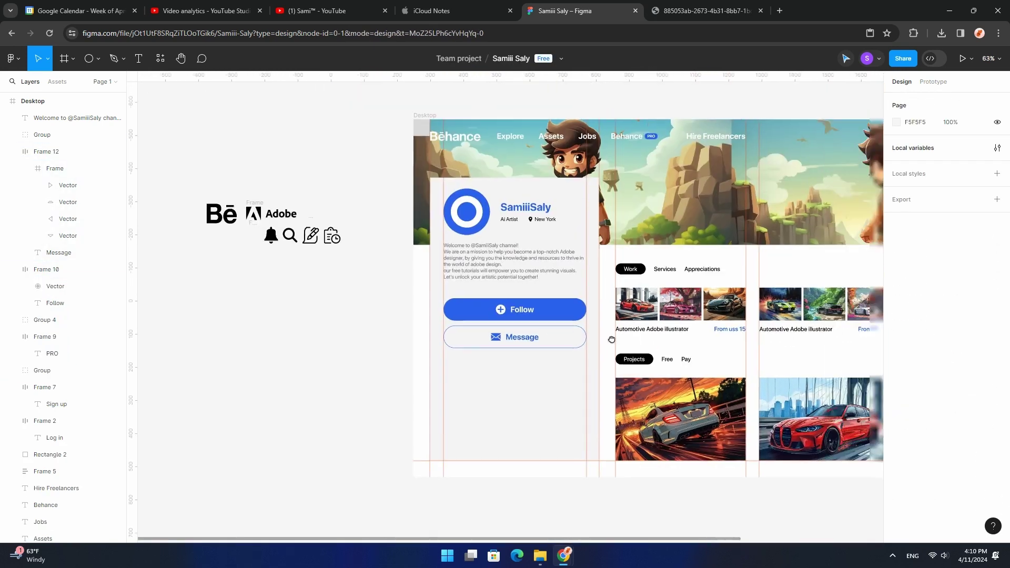
{"action": "scroll", "coordinate": [612, 339], "scroll_direction": "right", "scroll_amount": 4}
Select the Follow and Message labels together to check their font size.
{"action": "left_click", "coordinate": [318, 322]}
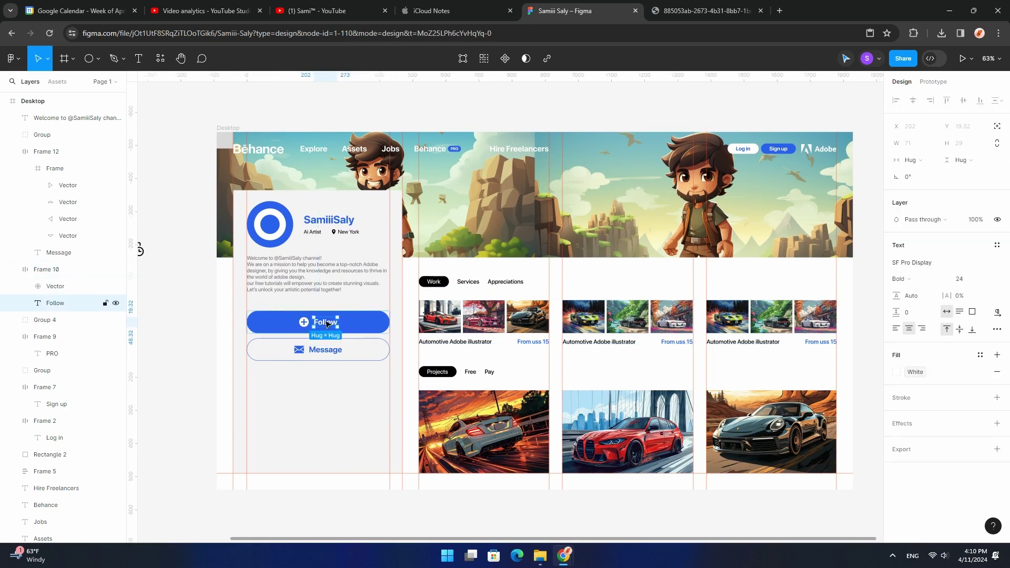
{"action": "left_click", "coordinate": [335, 351]}
{"action": "left_click", "coordinate": [335, 353]}
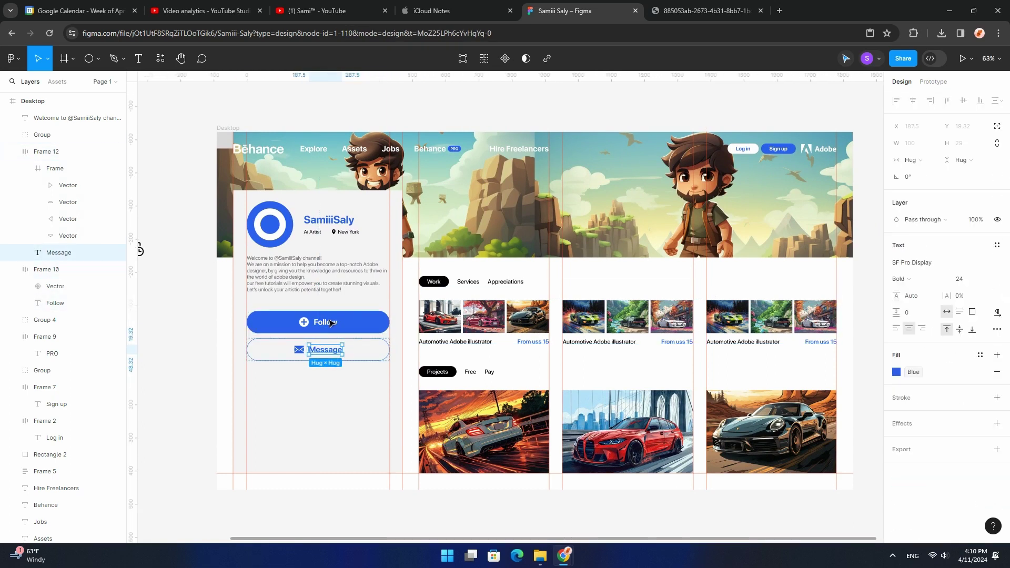
{"action": "left_click", "coordinate": [330, 324], "text": "shift"}
{"action": "left_click", "coordinate": [964, 306]}
{"action": "type", "text": "18"}
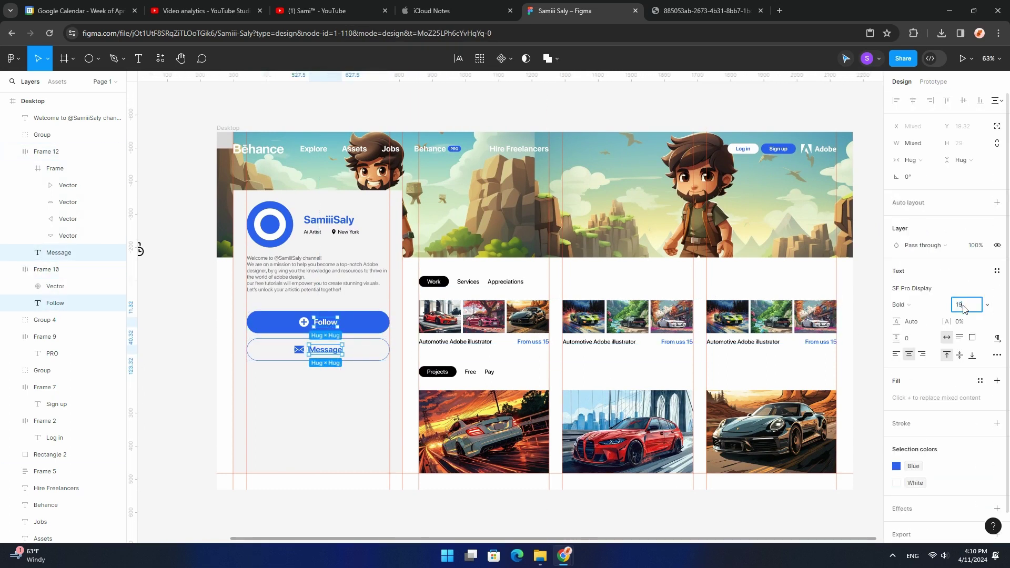
{"action": "key", "text": "Escape"}
{"action": "scroll", "coordinate": [322, 311], "scroll_direction": "up", "scroll_amount": 2}
{"action": "scroll", "coordinate": [323, 311], "scroll_direction": "up", "scroll_amount": 5}
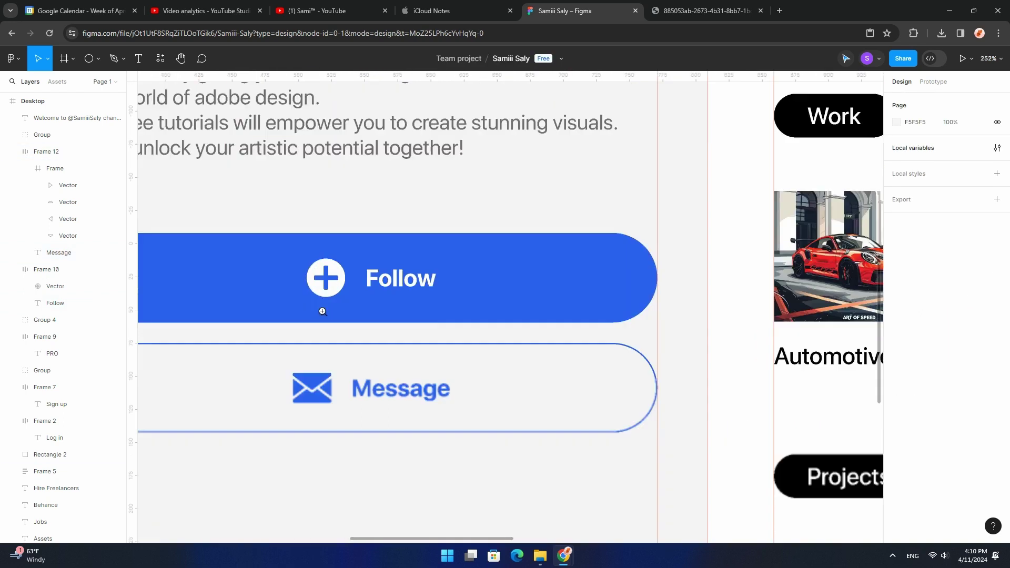
{"action": "scroll", "coordinate": [322, 311], "scroll_direction": "up", "scroll_amount": 2}
Shrink the Follow button's plus icon to about 20 px.
{"action": "left_click", "coordinate": [411, 195], "text": "ctrl"}
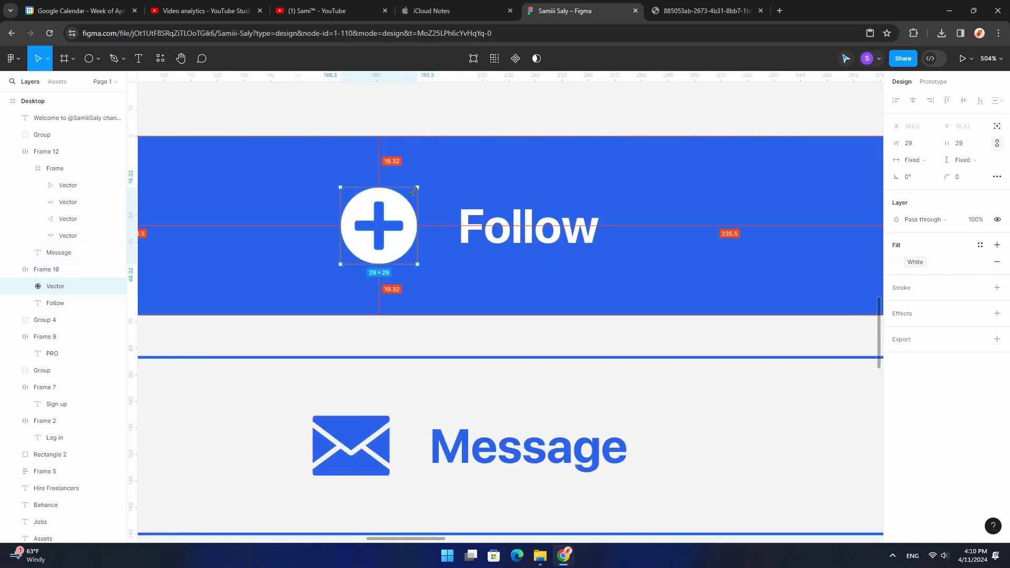
{"action": "left_click_drag", "start_coordinate": [414, 191], "coordinate": [404, 200]}
{"action": "left_click", "coordinate": [377, 415], "text": "ctrl"}
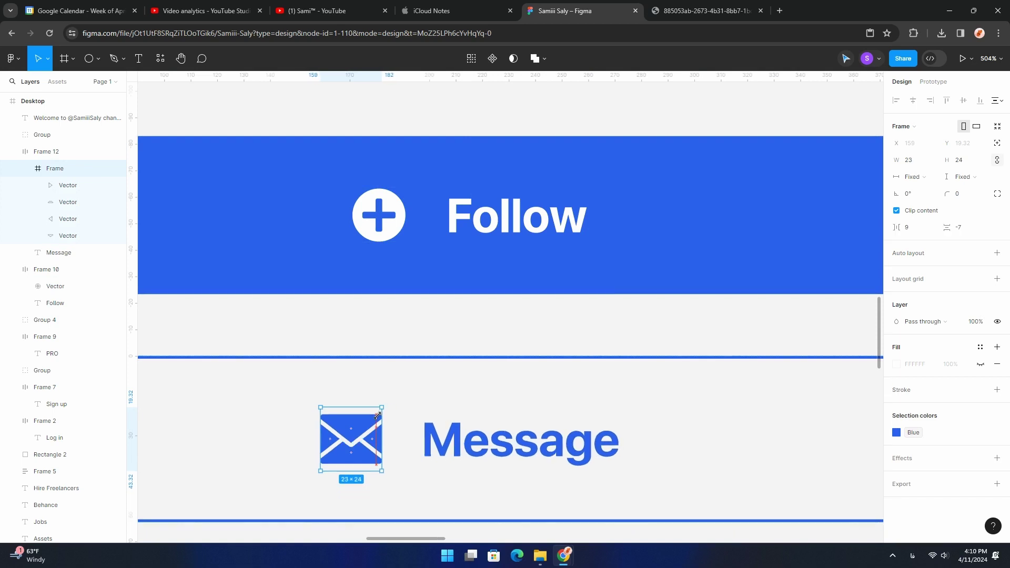
{"action": "left_click", "coordinate": [430, 394]}
{"action": "scroll", "coordinate": [439, 384], "scroll_direction": "down", "scroll_amount": 6}
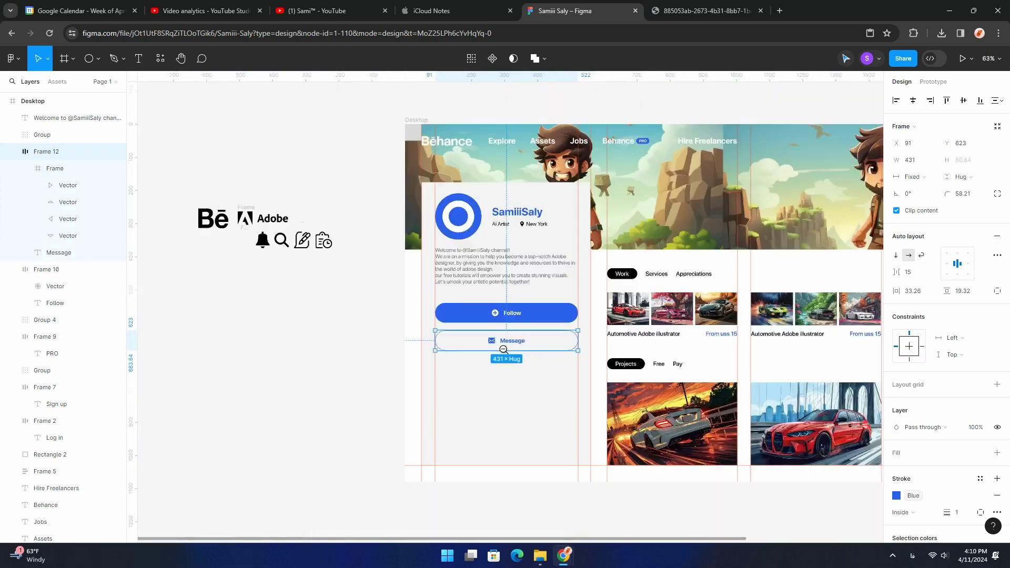
{"action": "scroll", "coordinate": [504, 349], "scroll_direction": "right", "scroll_amount": 5}
{"action": "key", "text": "Escape"}
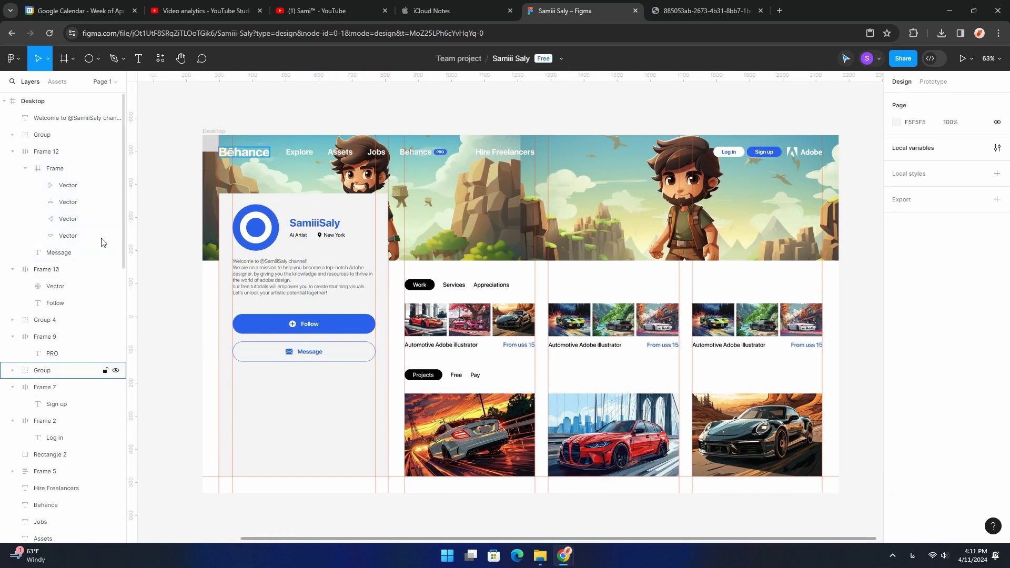
Try the Back fill on the profile card, then stretch the card taller.
{"action": "scroll", "coordinate": [103, 242], "scroll_direction": "down", "scroll_amount": 7}
{"action": "left_click", "coordinate": [50, 401]}
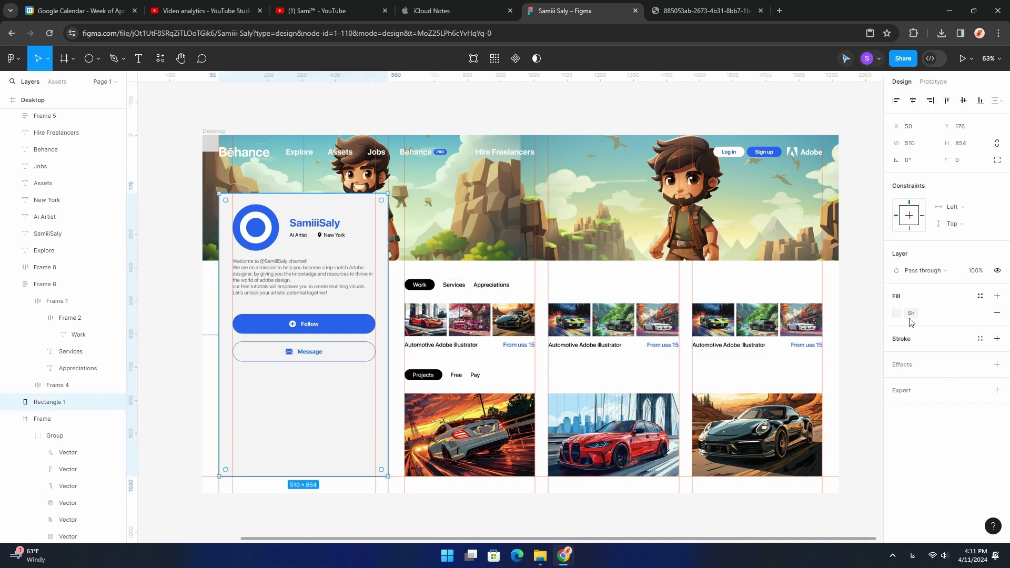
{"action": "left_click", "coordinate": [911, 314]}
{"action": "left_click", "coordinate": [783, 384]}
{"action": "key", "text": "Escape"}
{"action": "mouse_move", "coordinate": [397, 496]}
{"action": "left_mouse_down"}
{"action": "mouse_move", "coordinate": [498, 476]}
{"action": "mouse_move", "coordinate": [464, 490]}
{"action": "left_mouse_up"}
{"action": "left_click", "coordinate": [388, 345]}
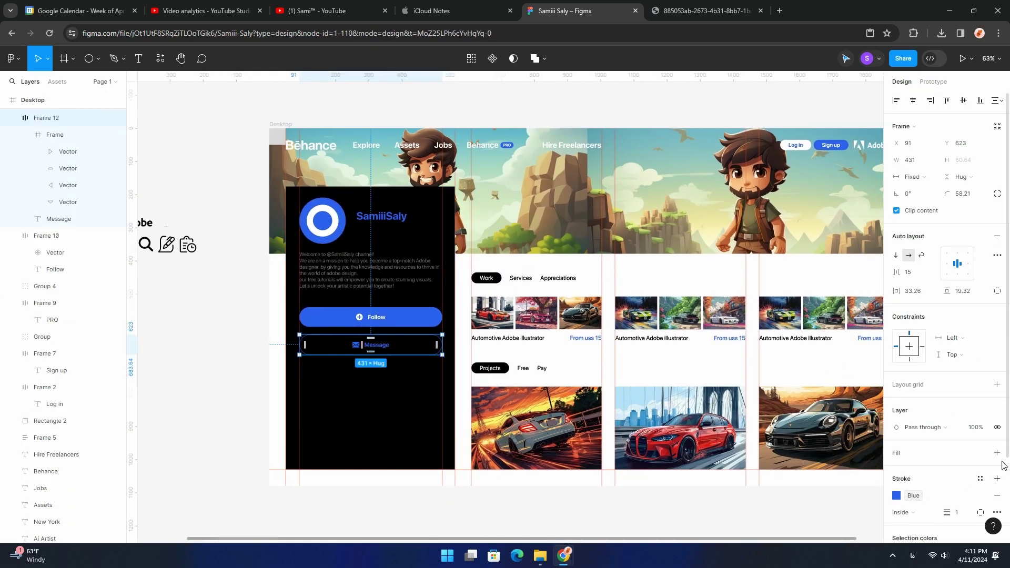
{"action": "left_click", "coordinate": [397, 401]}
{"action": "left_click", "coordinate": [368, 271]}
{"action": "left_click", "coordinate": [368, 431]}
{"action": "left_click_drag", "start_coordinate": [346, 469], "coordinate": [346, 478]}
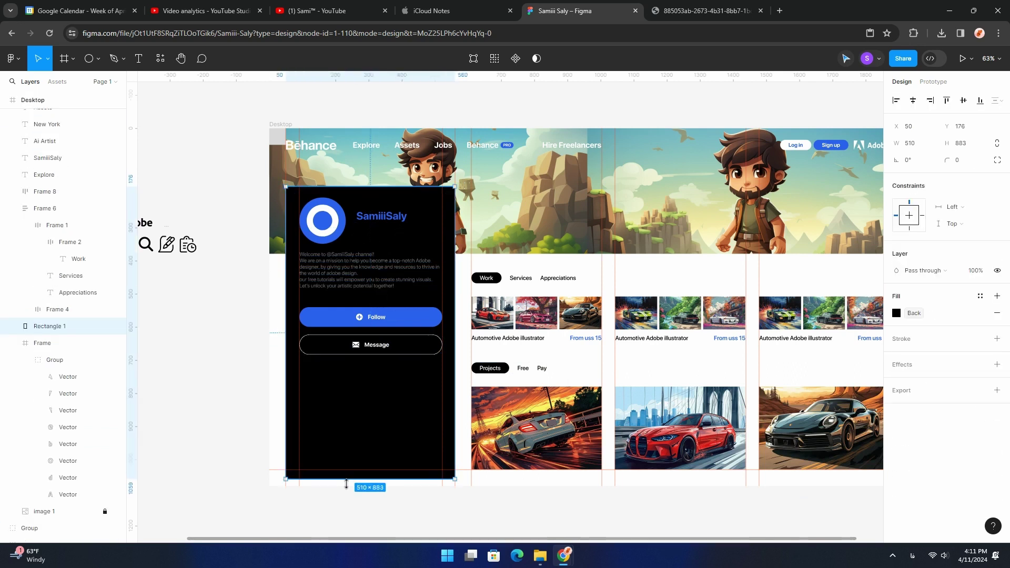
{"action": "key", "text": "Escape"}
Restore the White fill style on the 510 × 904 profile card.
{"action": "scroll", "coordinate": [578, 231], "scroll_direction": "right", "scroll_amount": 3}
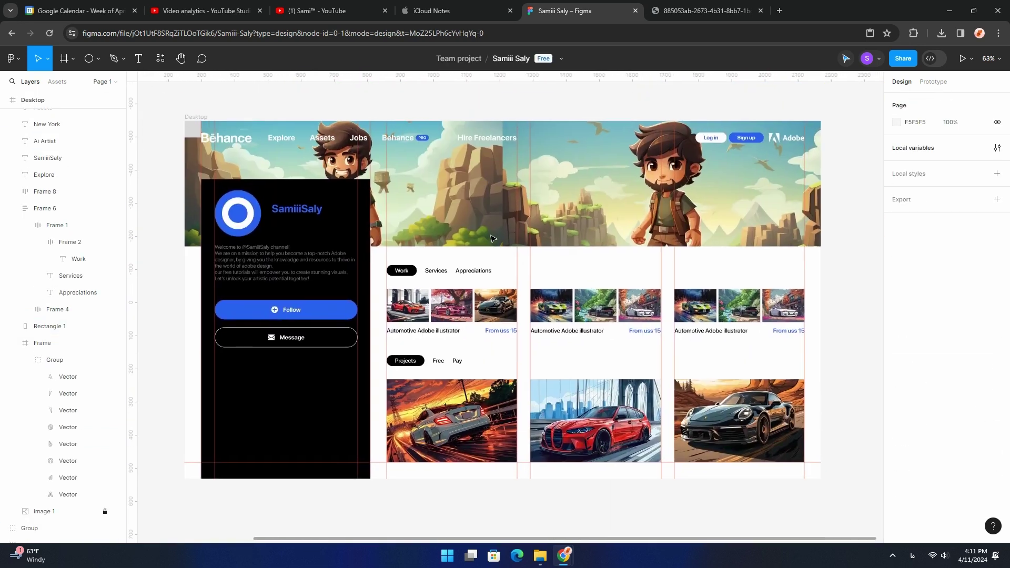
{"action": "scroll", "coordinate": [493, 239], "scroll_direction": "left", "scroll_amount": 1}
{"action": "left_click", "coordinate": [50, 326]}
{"action": "left_click", "coordinate": [980, 296]}
{"action": "left_click", "coordinate": [788, 421]}
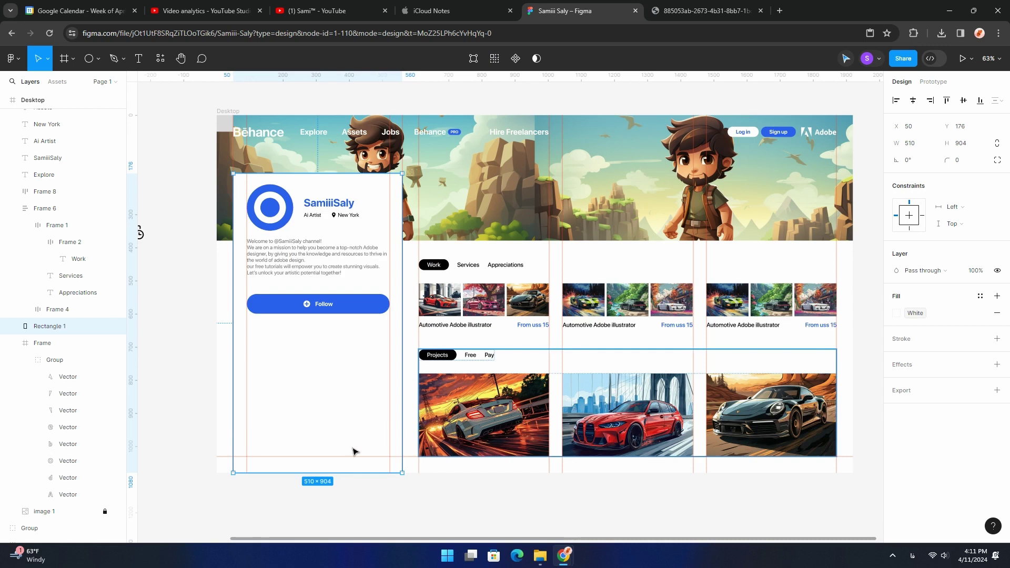
{"action": "key", "text": "Escape"}
Reset the Message button's outline to the Blue colour style.
{"action": "left_click", "coordinate": [349, 336]}
{"action": "left_click", "coordinate": [980, 478]}
{"action": "left_click", "coordinate": [784, 505]}
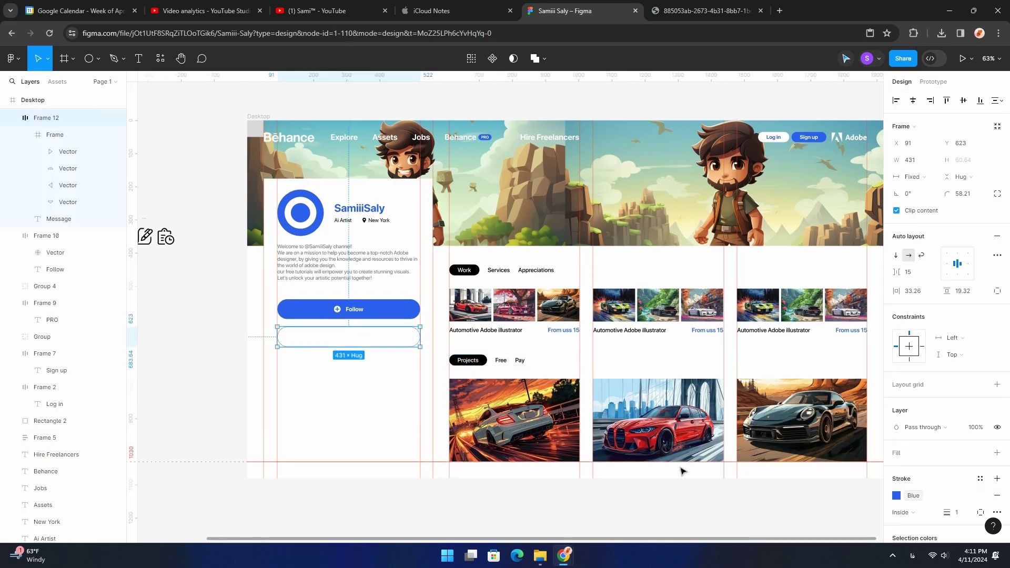
{"action": "key", "text": "ctrl+z"}
{"action": "scroll", "coordinate": [932, 437], "scroll_direction": "down", "scroll_amount": 2}
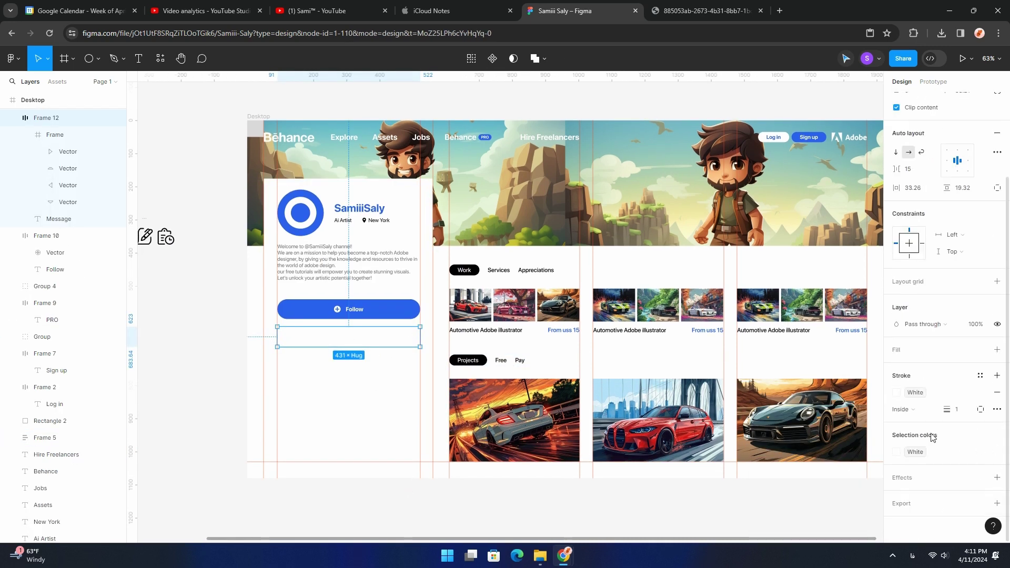
{"action": "left_click", "coordinate": [902, 398]}
{"action": "left_click", "coordinate": [783, 469]}
{"action": "left_click", "coordinate": [913, 393]}
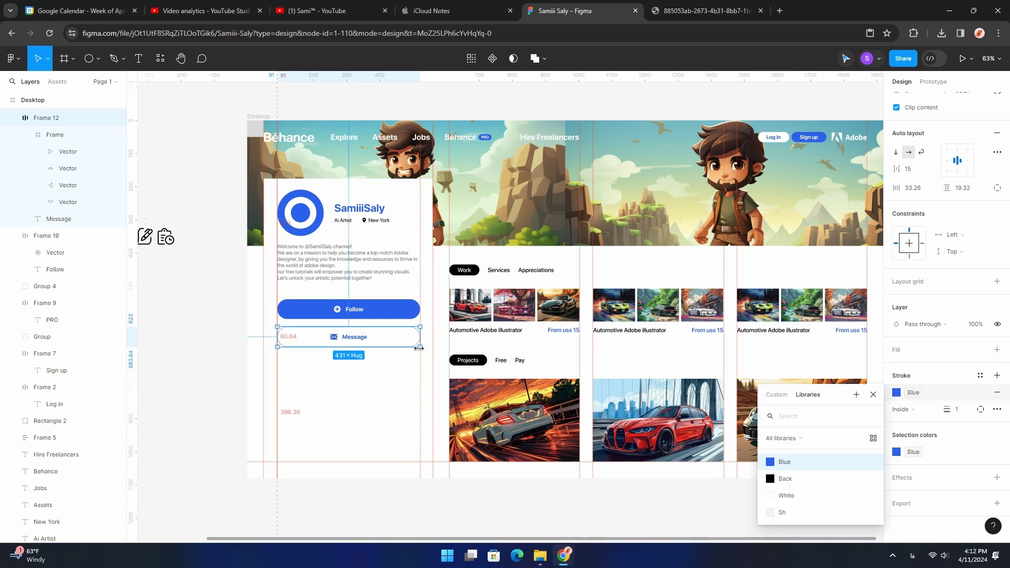
Wrap the Follow and Message buttons in one auto-layout stack, 431 wide.
{"action": "left_click", "coordinate": [390, 365]}
{"action": "scroll", "coordinate": [390, 365], "scroll_direction": "left", "scroll_amount": 2}
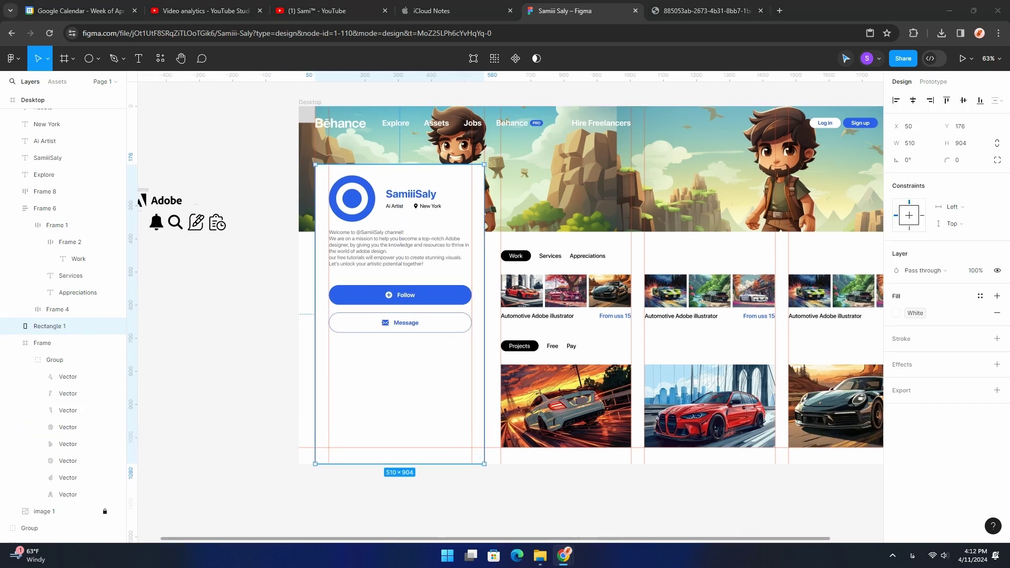
{"action": "scroll", "coordinate": [416, 315], "scroll_direction": "left", "scroll_amount": 2}
{"action": "scroll", "coordinate": [415, 315], "scroll_direction": "up", "scroll_amount": 1}
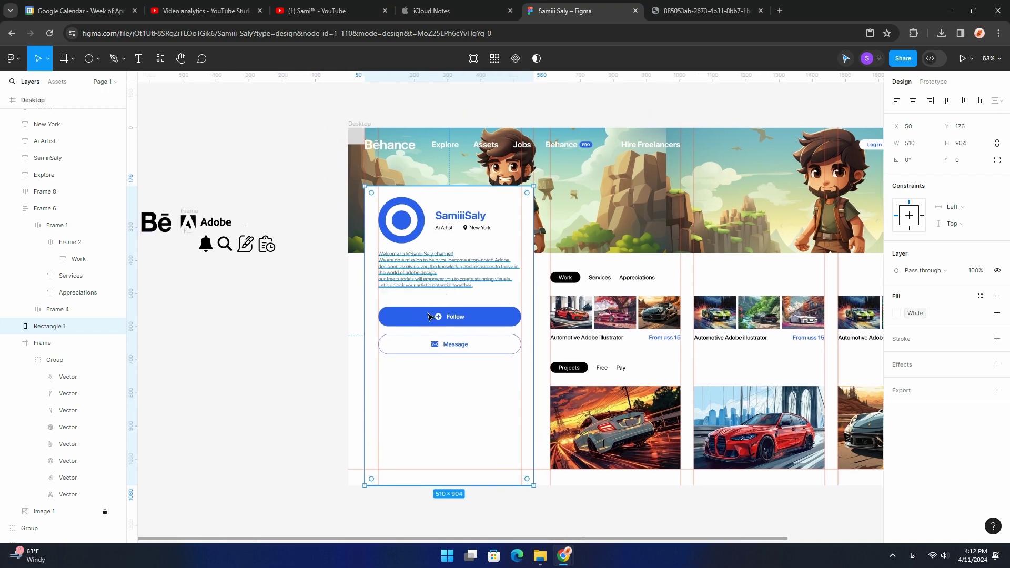
{"action": "left_click", "coordinate": [416, 338], "text": "shift"}
{"action": "left_click", "coordinate": [431, 317], "text": "shift"}
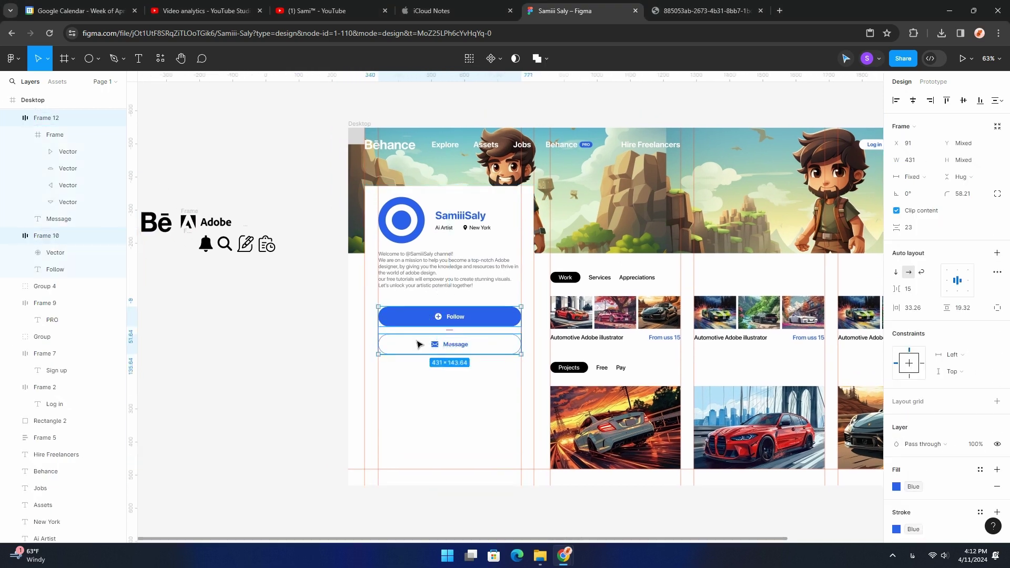
{"action": "key", "text": "shift+a"}
{"action": "left_click", "coordinate": [310, 309]}
{"action": "scroll", "coordinate": [339, 323], "scroll_direction": "left", "scroll_amount": 1}
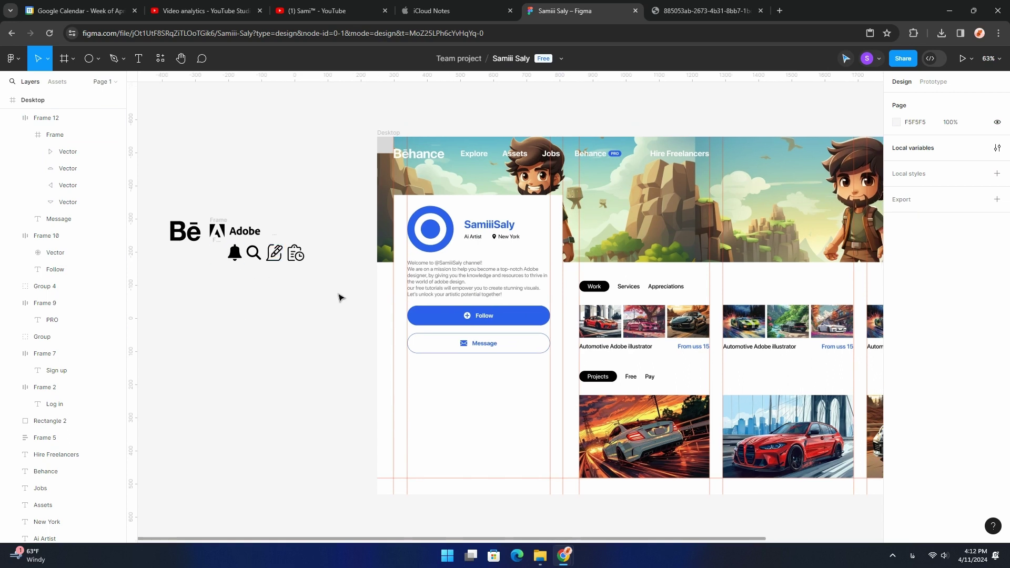
Duplicate the SamiiiSaly heading below the Message button and retype it as 'Hire Sami'.
{"action": "left_click_drag", "start_coordinate": [493, 226], "coordinate": [436, 383]}
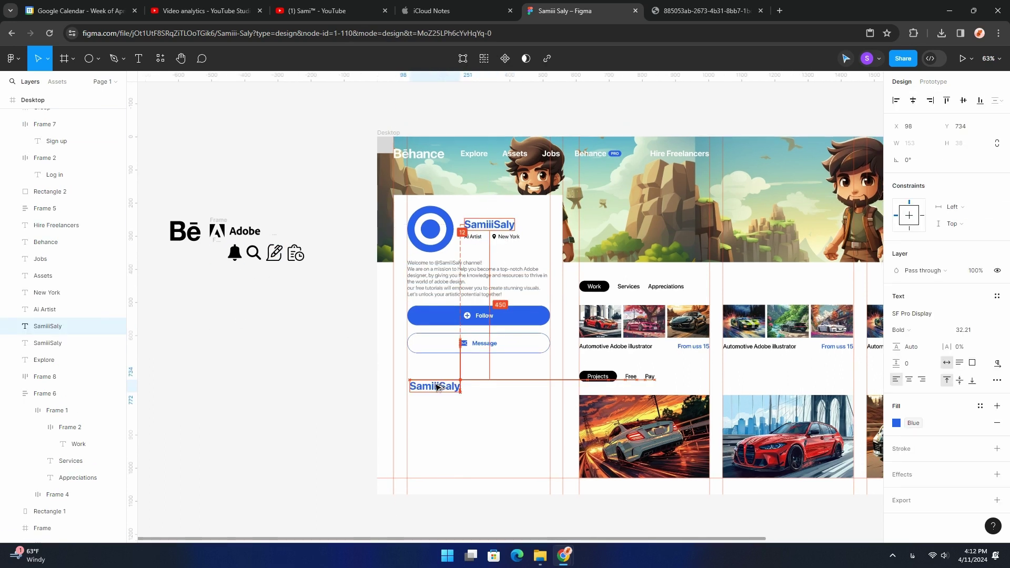
{"action": "double_click", "coordinate": [435, 382]}
{"action": "key", "text": "BackSpace"}
{"action": "type", "text": "هقث"}
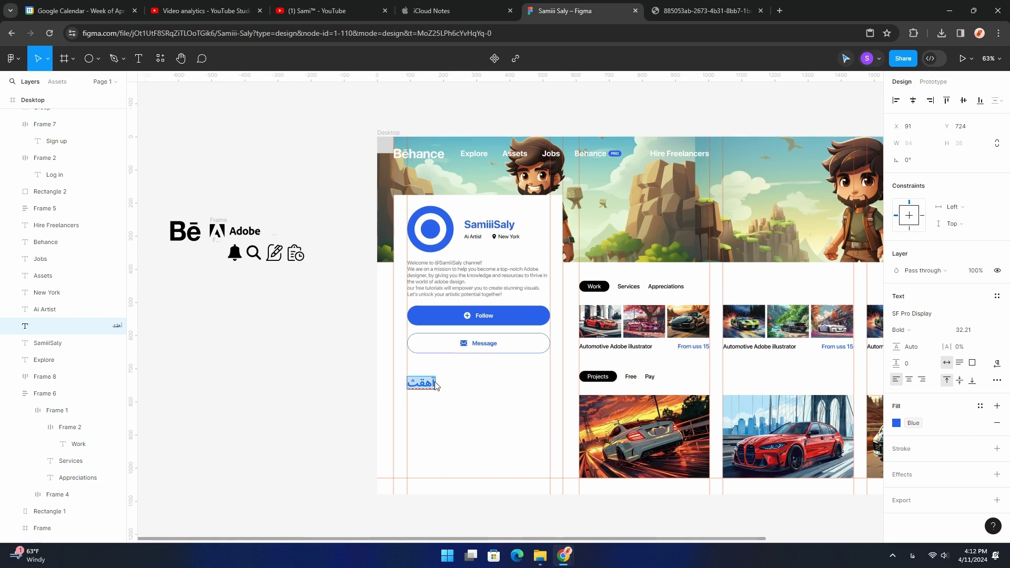
{"action": "left_click", "coordinate": [889, 561]}
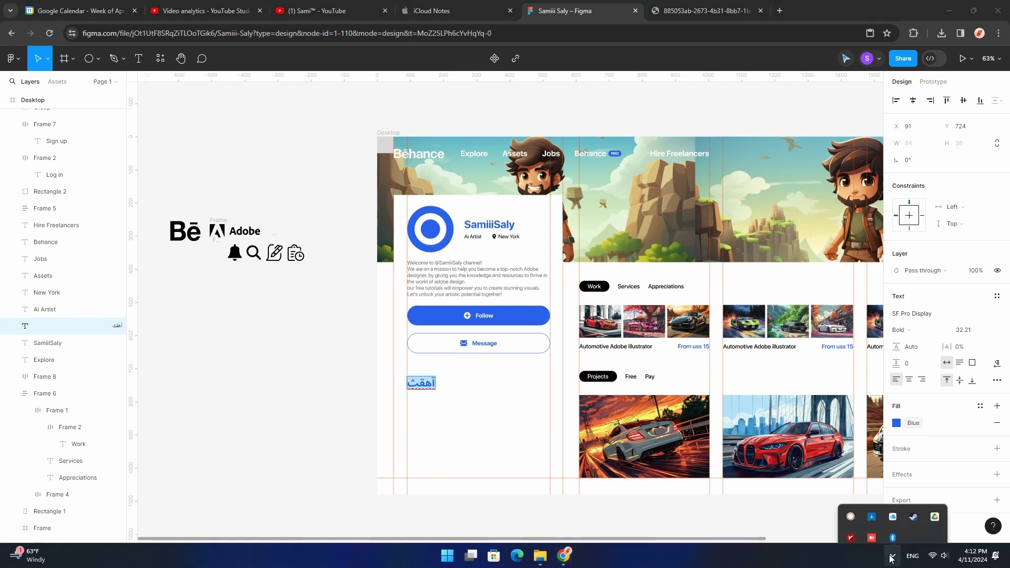
{"action": "left_click", "coordinate": [837, 533]}
{"action": "key", "text": "F11"}
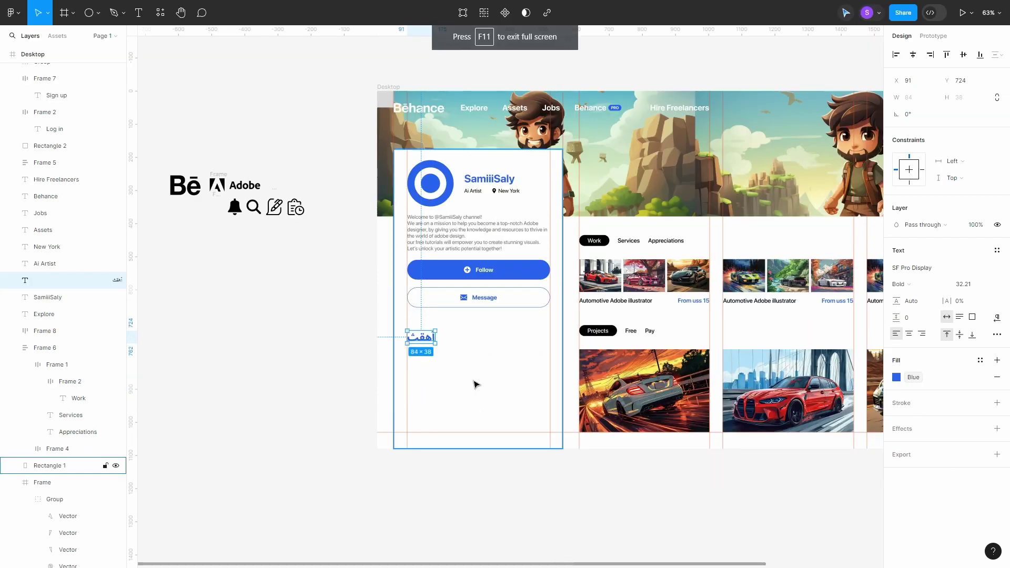
{"action": "type", "text": "Hire"}
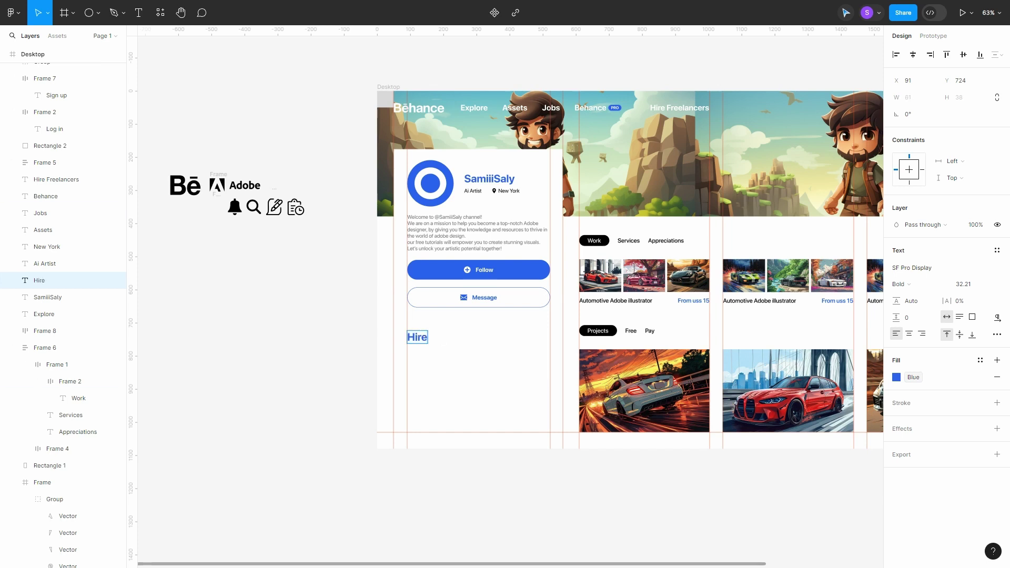
{"action": "type", "text": "i"}
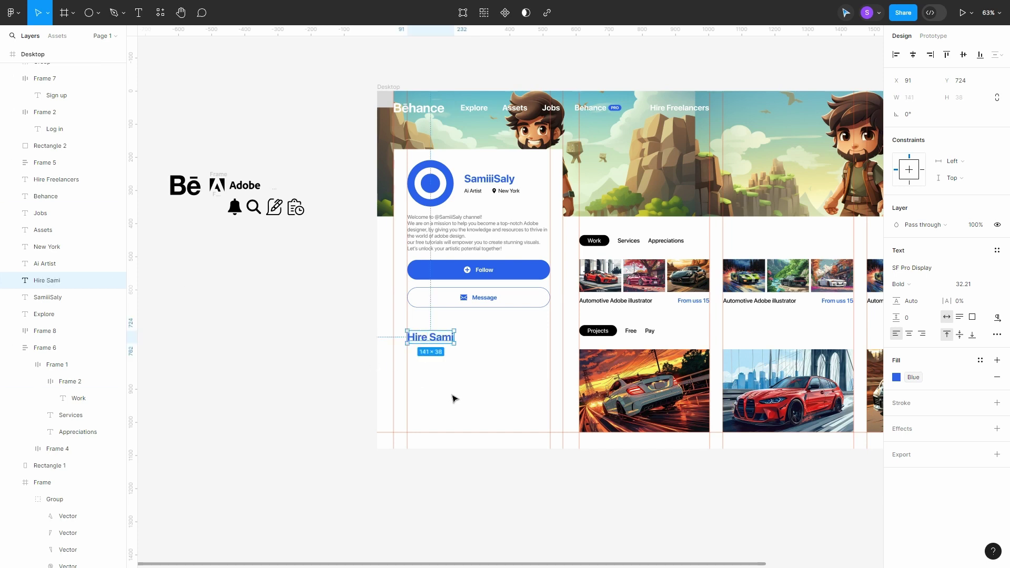
{"action": "key", "text": "Escape"}
Make the Hire Sami heading black with the Back style at font size 24.
{"action": "left_click", "coordinate": [913, 377]}
{"action": "left_click", "coordinate": [770, 464]}
{"action": "left_click", "coordinate": [451, 486]}
{"action": "left_click", "coordinate": [445, 342]}
{"action": "left_click", "coordinate": [980, 290]}
{"action": "left_click", "coordinate": [970, 405]}
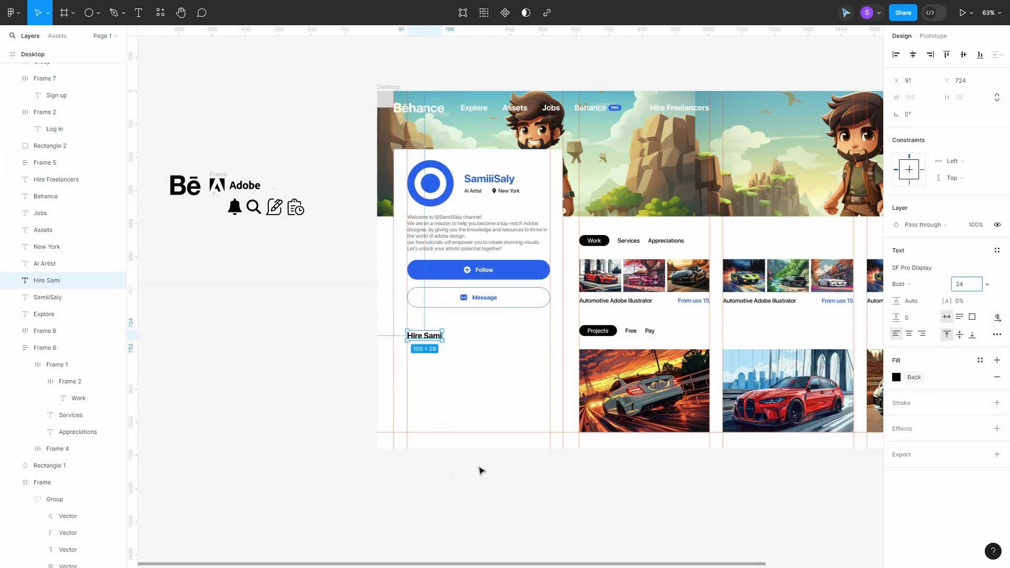
{"action": "left_click", "coordinate": [480, 468]}
{"action": "scroll", "coordinate": [472, 335], "scroll_direction": "up", "scroll_amount": 5}
{"action": "left_click", "coordinate": [378, 334]}
Duplicate Hire Sami as 'Full Time Job' in Semibold 16, grey 6F6F6F.
{"action": "mouse_move", "coordinate": [377, 334]}
{"action": "left_mouse_down"}
{"action": "mouse_move", "coordinate": [377, 324]}
{"action": "mouse_move", "coordinate": [409, 371]}
{"action": "left_mouse_up"}
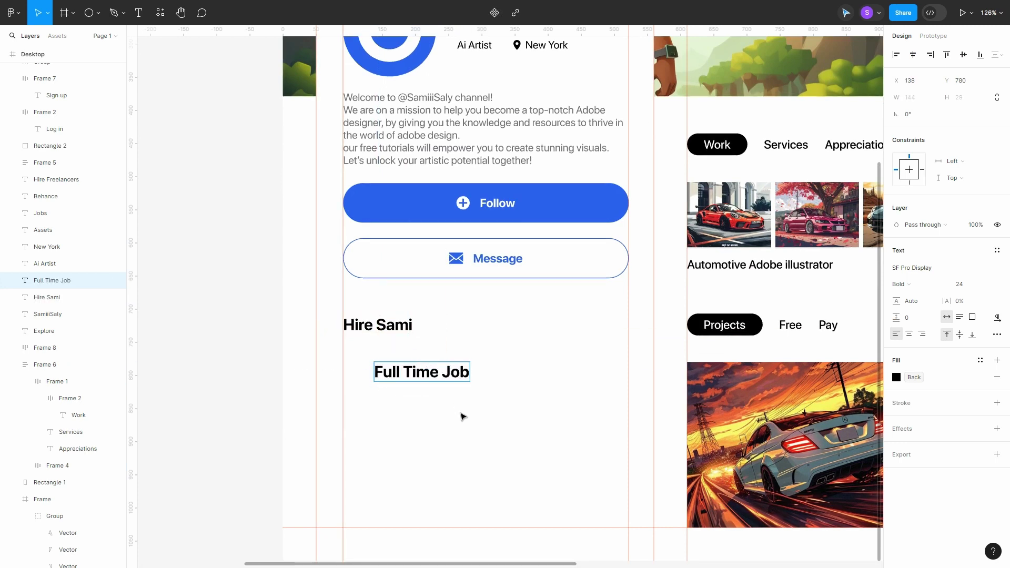
{"action": "left_click", "coordinate": [900, 284]}
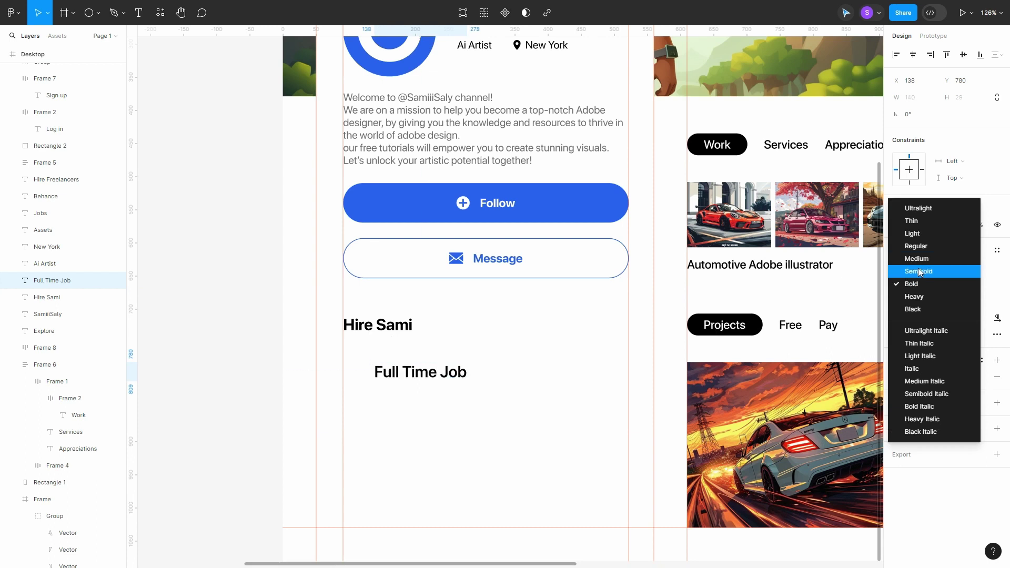
{"action": "left_click", "coordinate": [918, 272]}
{"action": "left_click", "coordinate": [967, 284]}
{"action": "left_click", "coordinate": [967, 261]}
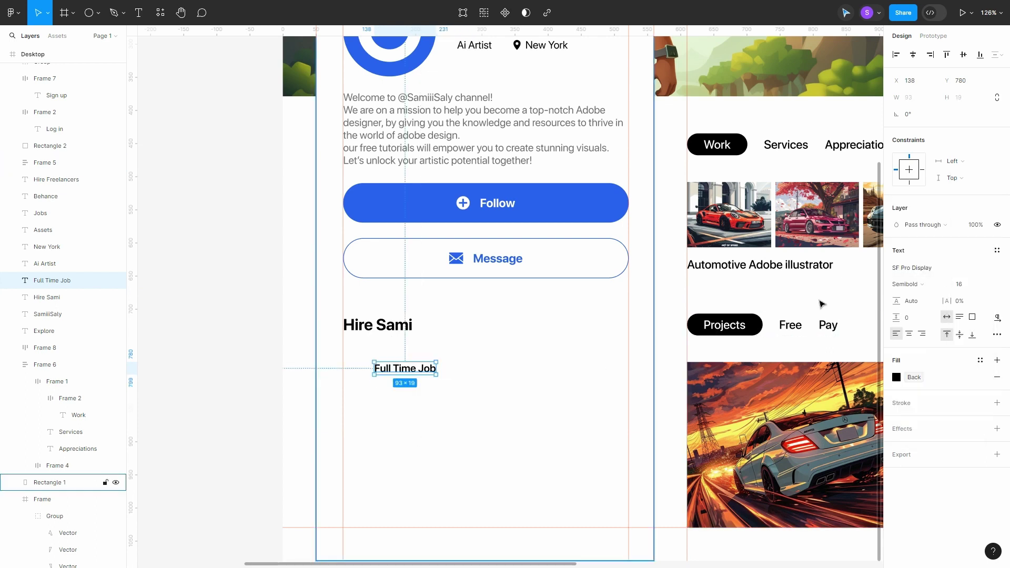
{"action": "left_click", "coordinate": [455, 146]}
{"action": "left_click", "coordinate": [404, 368]}
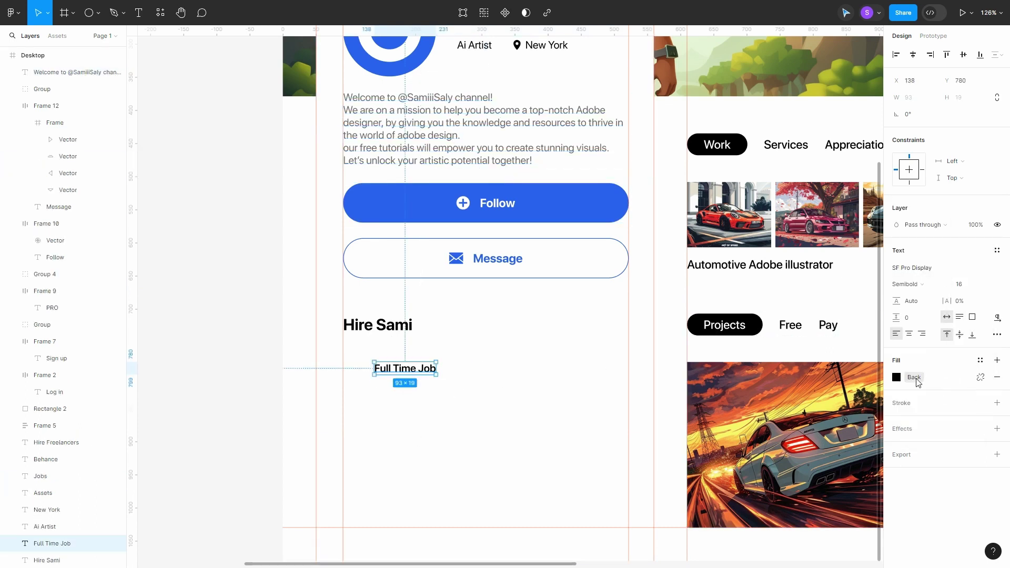
{"action": "key", "text": "Return"}
Move the pencil icon beside Full Time Job and line the two up.
{"action": "scroll", "coordinate": [462, 383], "scroll_direction": "left", "scroll_amount": 5}
{"action": "left_click", "coordinate": [351, 147]}
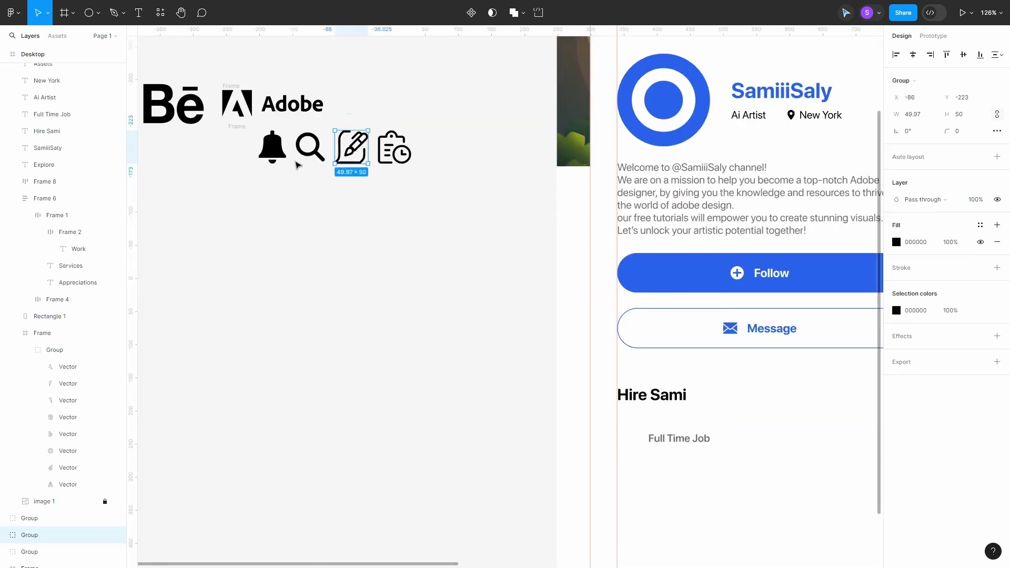
{"action": "left_click_drag", "start_coordinate": [355, 149], "coordinate": [650, 436]}
{"action": "scroll", "coordinate": [575, 401], "scroll_direction": "right", "scroll_amount": 4}
{"action": "left_click", "coordinate": [547, 439]}
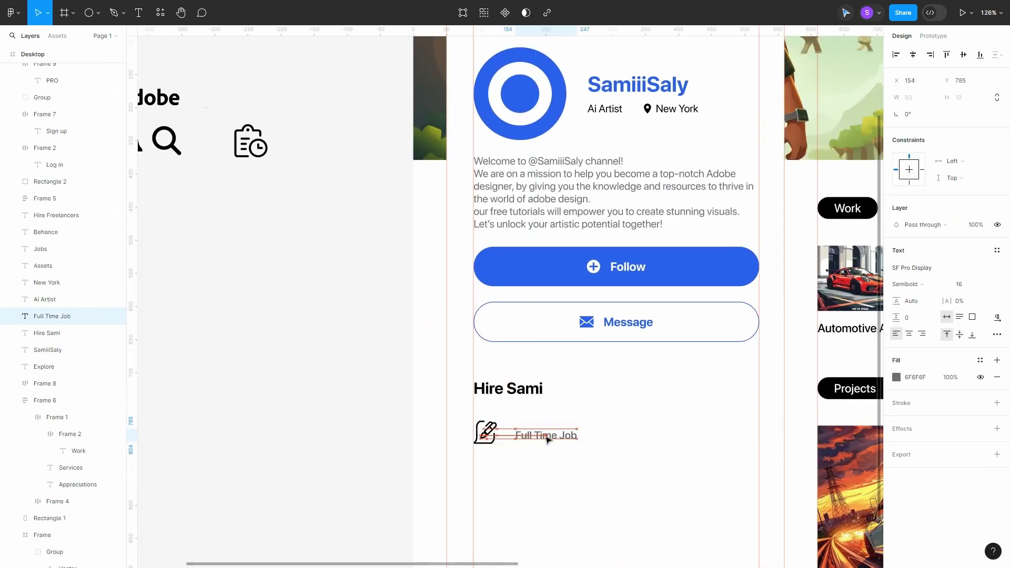
{"action": "scroll", "coordinate": [520, 434], "scroll_direction": "up", "scroll_amount": 3}
{"action": "scroll", "coordinate": [521, 434], "scroll_direction": "up", "scroll_amount": 3}
{"action": "left_click", "coordinate": [389, 422]}
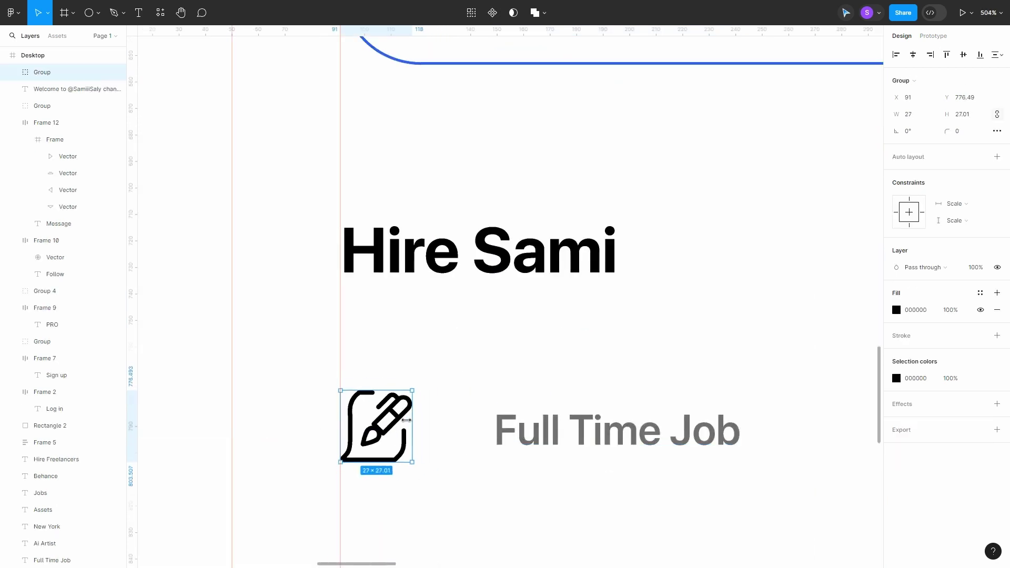
{"action": "left_click_drag", "start_coordinate": [389, 423], "coordinate": [418, 393]}
{"action": "left_click_drag", "start_coordinate": [606, 428], "coordinate": [588, 401]}
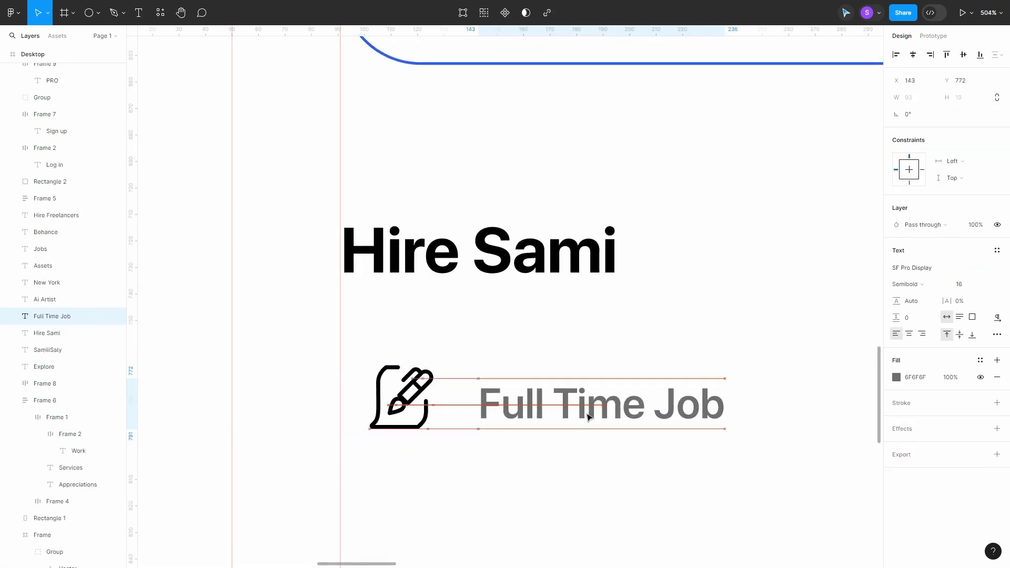
Select the white profile card and drag within its lower area.
{"action": "left_click", "coordinate": [610, 456]}
{"action": "scroll", "coordinate": [579, 400], "scroll_direction": "down", "scroll_amount": 3}
{"action": "scroll", "coordinate": [579, 400], "scroll_direction": "right", "scroll_amount": 1}
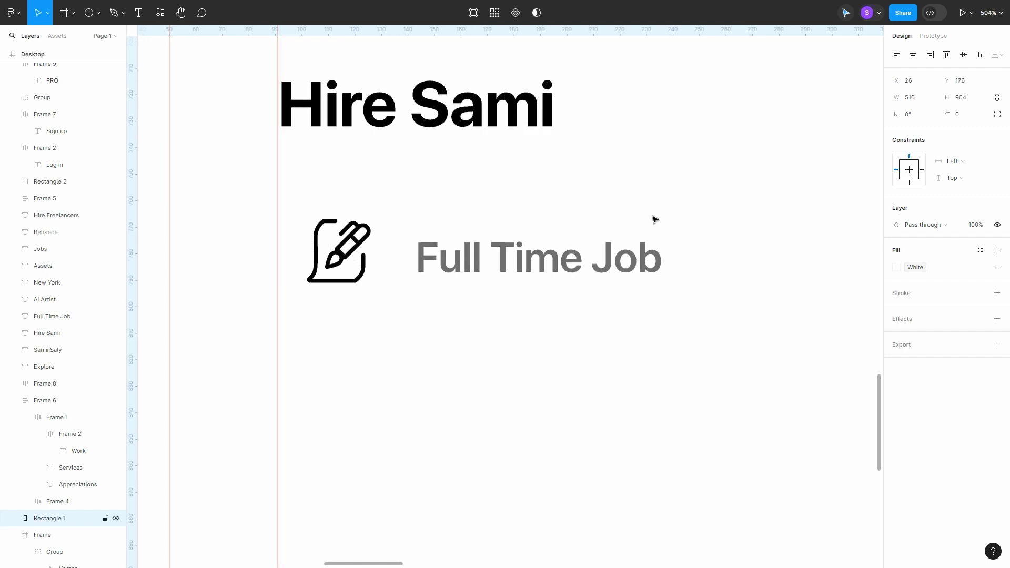
{"action": "scroll", "coordinate": [592, 332], "scroll_direction": "down", "scroll_amount": 3}
{"action": "scroll", "coordinate": [585, 332], "scroll_direction": "down", "scroll_amount": 3}
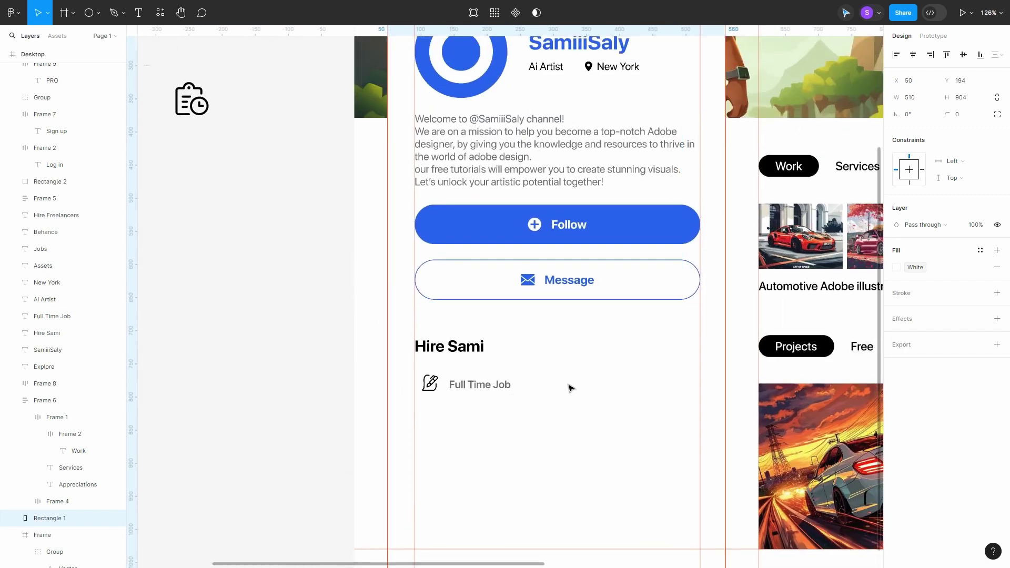
{"action": "scroll", "coordinate": [568, 347], "scroll_direction": "down", "scroll_amount": 3}
{"action": "mouse_move", "coordinate": [546, 317]}
{"action": "left_mouse_down"}
{"action": "mouse_move", "coordinate": [554, 360]}
{"action": "mouse_move", "coordinate": [557, 345]}
{"action": "left_mouse_up"}
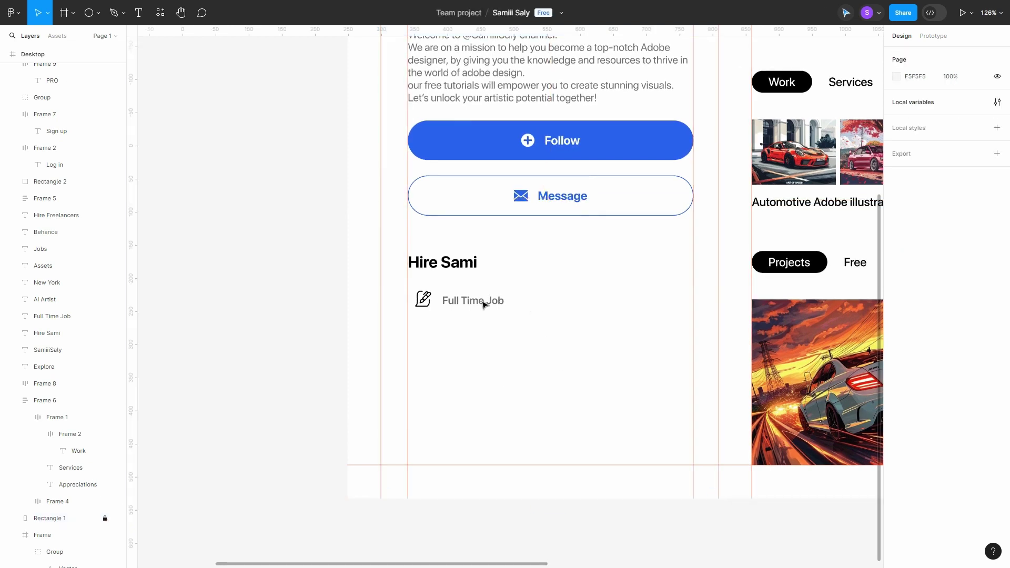
Add a 'Freelance / Projects' row with a copied clipboard icon set to 24 px high.
{"action": "left_click_drag", "start_coordinate": [482, 300], "coordinate": [483, 338]}
{"action": "double_click", "coordinate": [481, 336]}
{"action": "type", "text": "Freelance / Projects"}
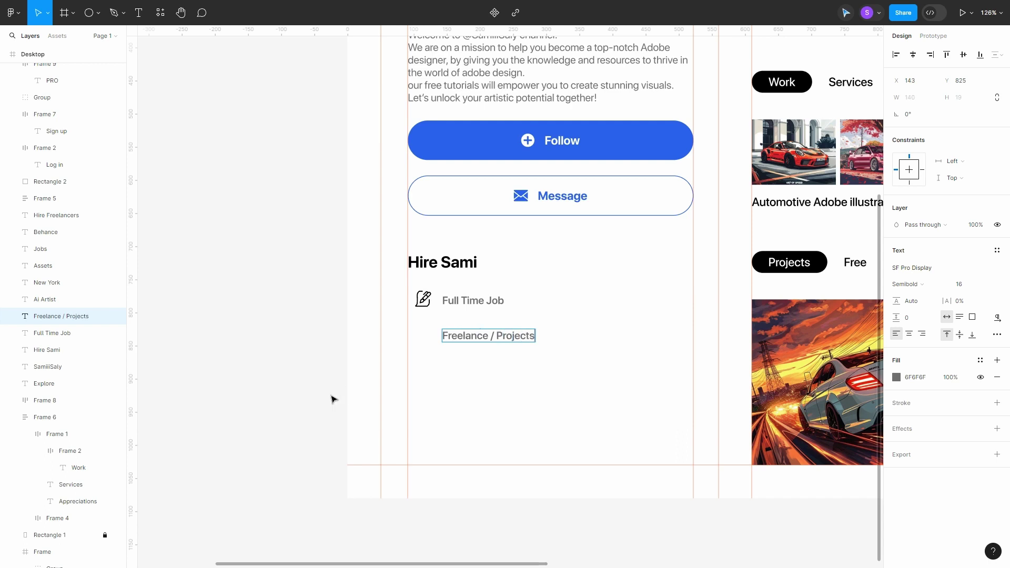
{"action": "scroll", "coordinate": [333, 399], "scroll_direction": "up", "scroll_amount": 2}
{"action": "scroll", "coordinate": [326, 311], "scroll_direction": "left", "scroll_amount": 5}
{"action": "left_click_drag", "start_coordinate": [372, 121], "coordinate": [613, 444]}
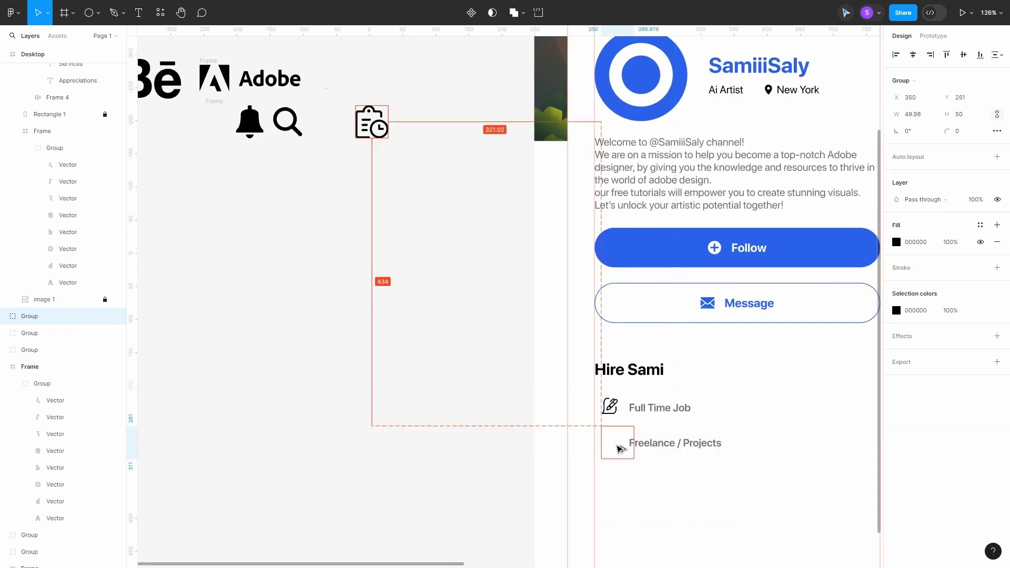
{"action": "left_click", "coordinate": [613, 408]}
{"action": "left_click", "coordinate": [613, 442]}
{"action": "type", "text": "24.05"}
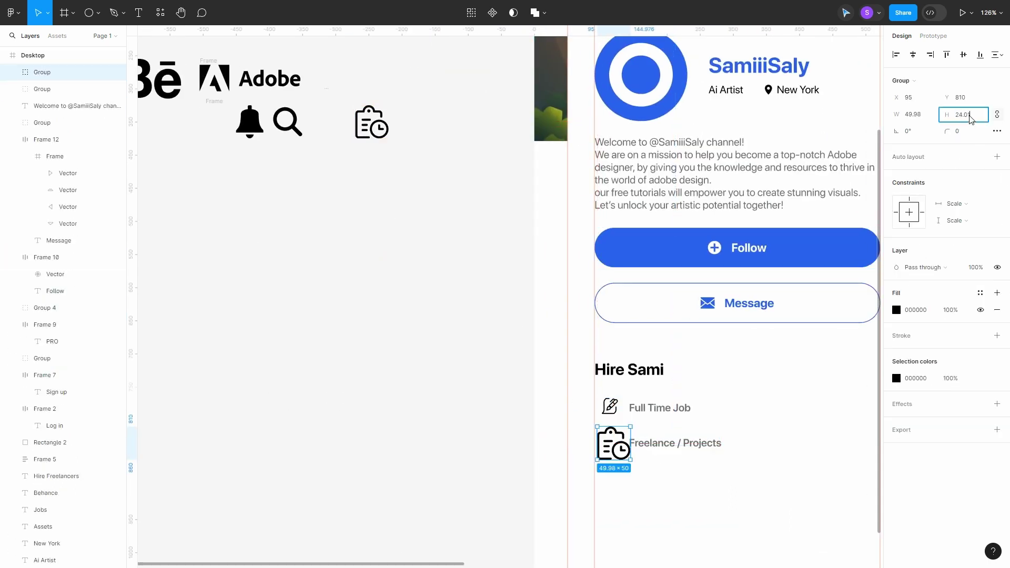
{"action": "key", "text": "Return"}
Select the text and icons of both Hire Sami rows together.
{"action": "left_click", "coordinate": [647, 408]}
{"action": "left_click_drag", "start_coordinate": [603, 496], "coordinate": [637, 409]}
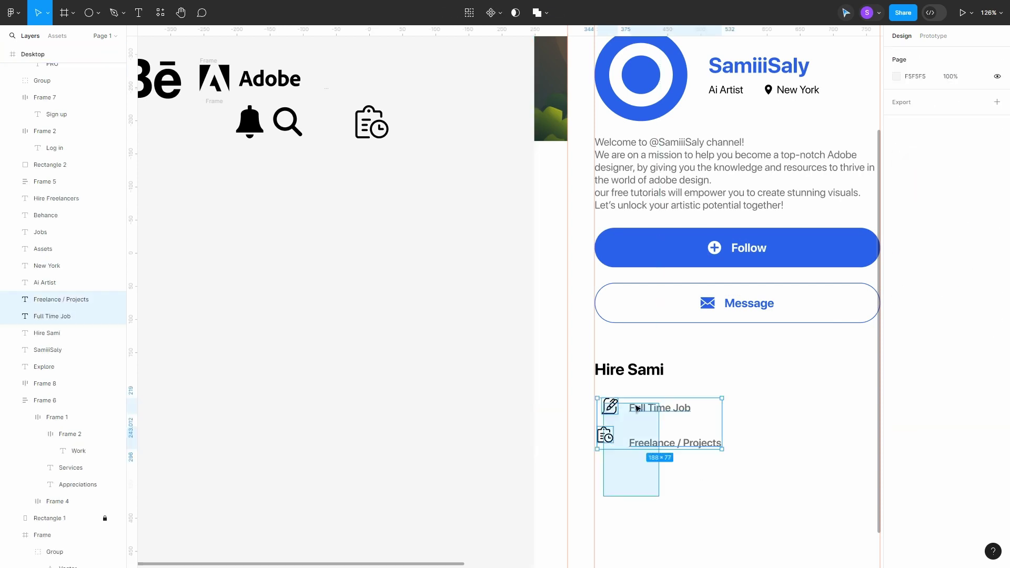
{"action": "scroll", "coordinate": [526, 395], "scroll_direction": "right", "scroll_amount": 4}
{"action": "scroll", "coordinate": [525, 394], "scroll_direction": "down", "scroll_amount": 1}
{"action": "left_click", "coordinate": [421, 387]}
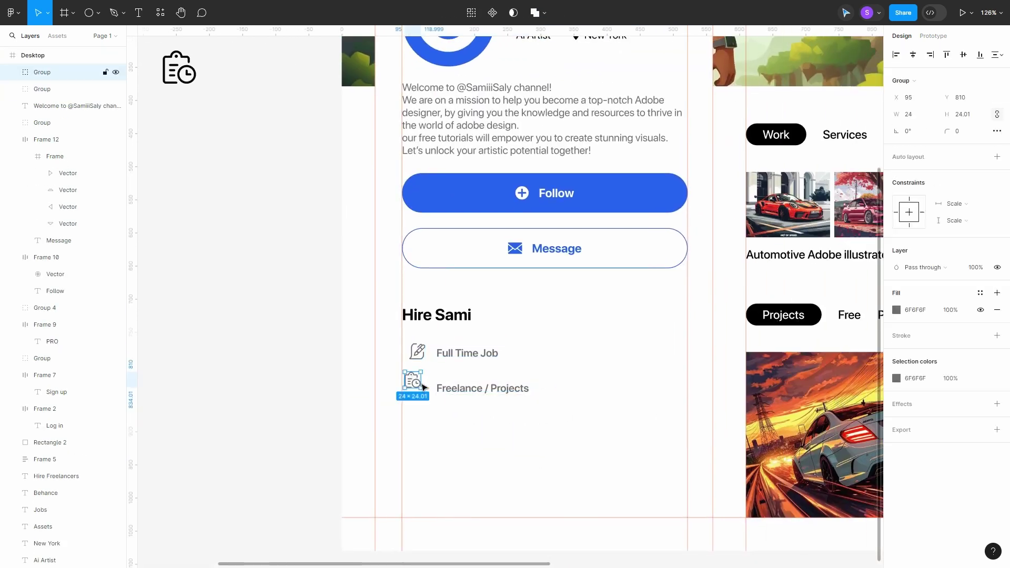
{"action": "left_click_drag", "start_coordinate": [431, 402], "coordinate": [404, 339]}
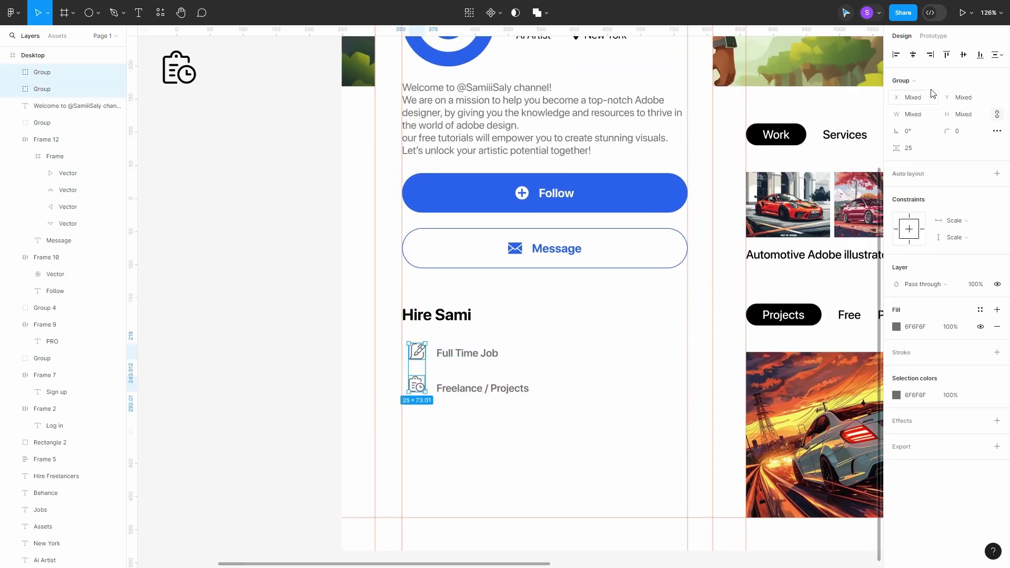
{"action": "left_click_drag", "start_coordinate": [539, 341], "coordinate": [495, 392]}
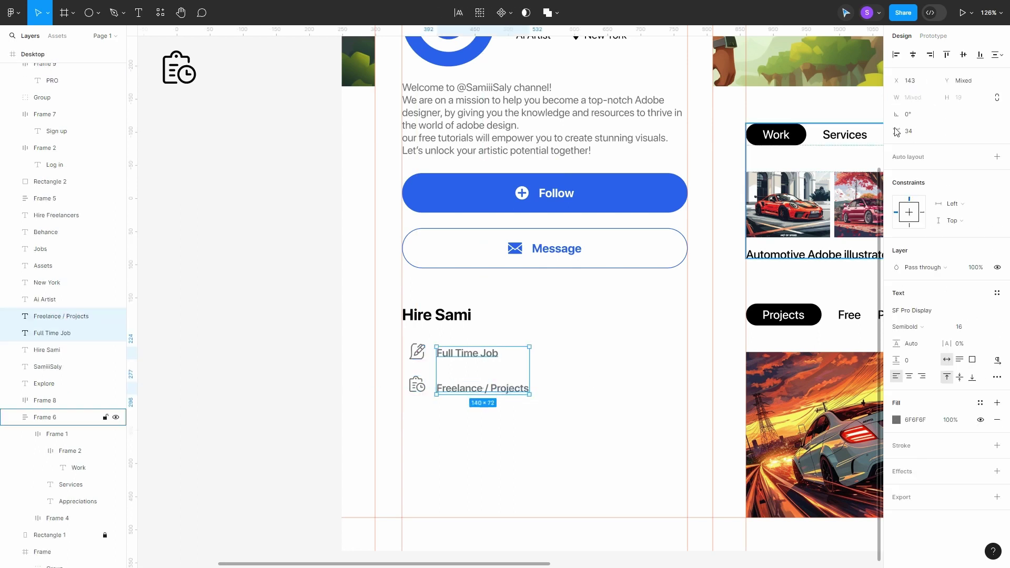
Shift both rows into line under Hire Sami and ungroup them.
{"action": "left_click", "coordinate": [434, 389]}
{"action": "left_click_drag", "start_coordinate": [557, 368], "coordinate": [418, 231]}
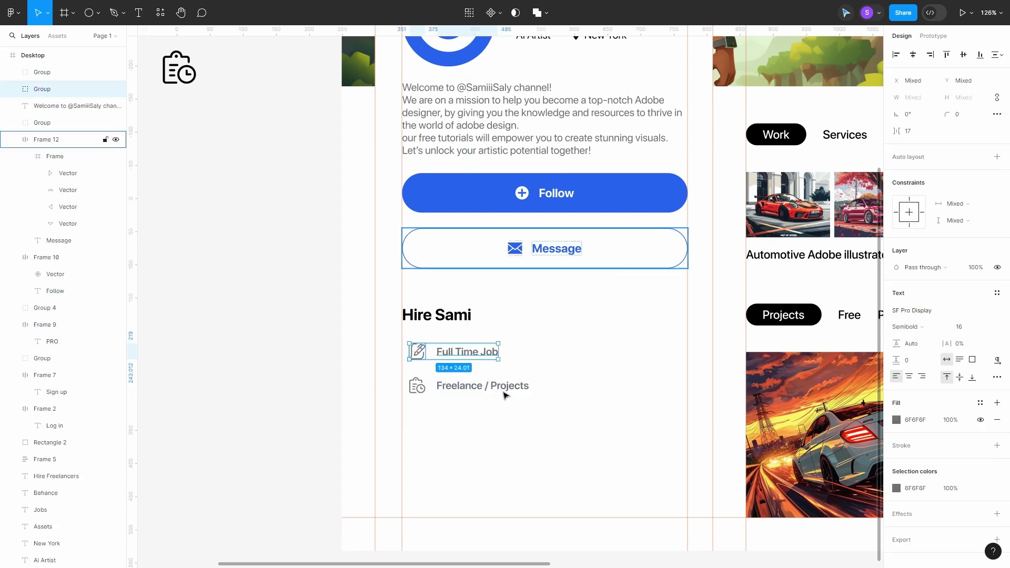
{"action": "left_click_drag", "start_coordinate": [503, 394], "coordinate": [530, 336]}
{"action": "mouse_move", "coordinate": [456, 382]}
{"action": "left_mouse_down"}
{"action": "mouse_move", "coordinate": [462, 375]}
{"action": "mouse_move", "coordinate": [409, 376]}
{"action": "left_mouse_up"}
{"action": "key", "text": "ctrl+shift+g"}
{"action": "left_click", "coordinate": [407, 386]}
{"action": "left_click", "coordinate": [504, 424]}
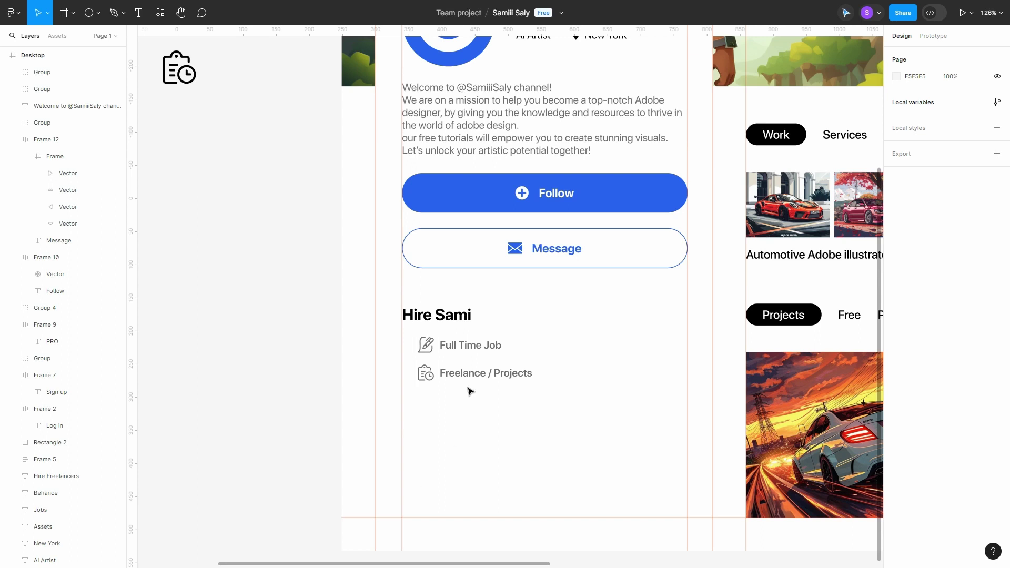
Duplicate Hire Sami below the rows as a 'Data' heading.
{"action": "scroll", "coordinate": [470, 391], "scroll_direction": "up", "scroll_amount": 5}
{"action": "left_click_drag", "start_coordinate": [379, 182], "coordinate": [379, 391]}
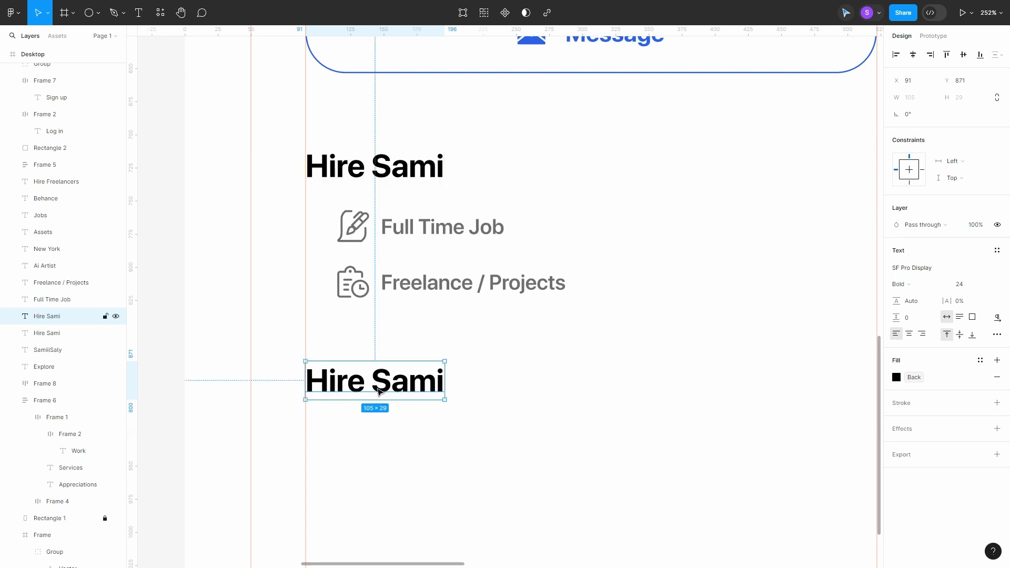
{"action": "key", "text": "Return"}
{"action": "type", "text": "Data"}
{"action": "key", "text": "Escape"}
Copy Freelance / Projects under Data as 'Project Views', plus two more copies below.
{"action": "scroll", "coordinate": [389, 286], "scroll_direction": "down", "scroll_amount": 2}
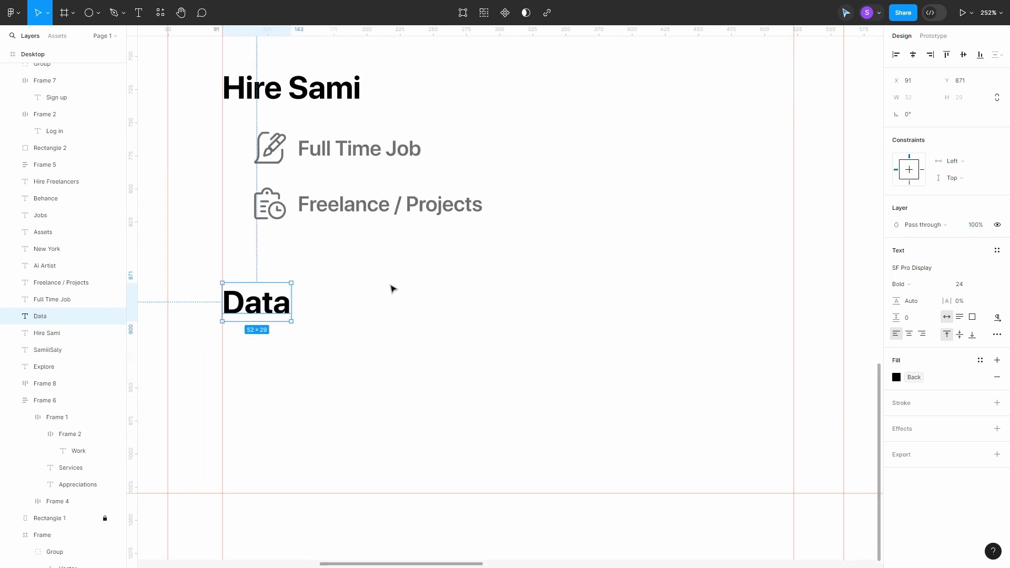
{"action": "left_click", "coordinate": [389, 248]}
{"action": "mouse_move", "coordinate": [389, 210]}
{"action": "left_mouse_down"}
{"action": "mouse_move", "coordinate": [361, 364]}
{"action": "mouse_move", "coordinate": [390, 370]}
{"action": "mouse_move", "coordinate": [345, 361]}
{"action": "left_mouse_up"}
{"action": "type", "text": "Project Views"}
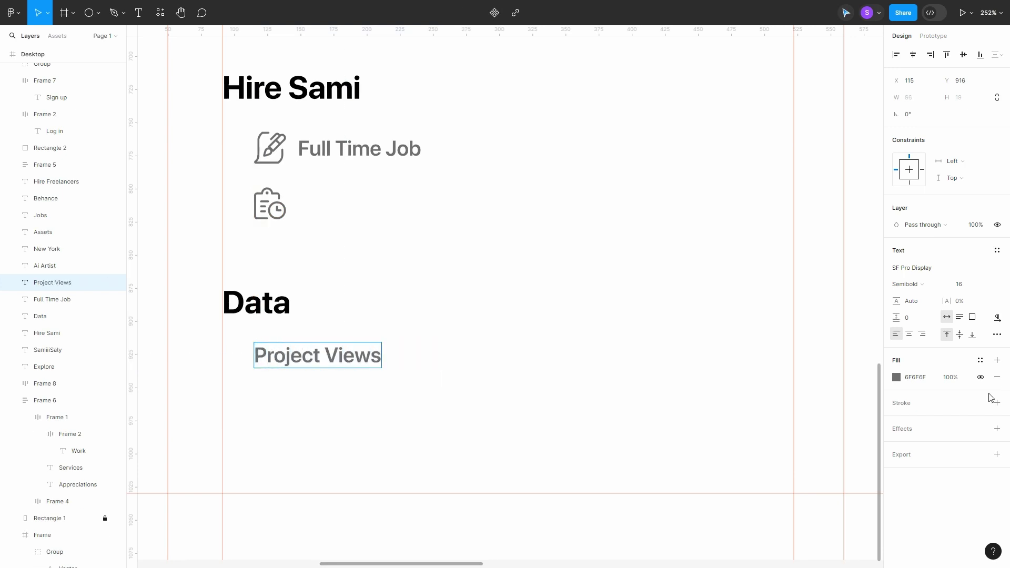
{"action": "mouse_move", "coordinate": [310, 363]}
{"action": "left_mouse_down"}
{"action": "mouse_move", "coordinate": [310, 449]}
{"action": "mouse_move", "coordinate": [354, 206]}
{"action": "left_mouse_up"}
{"action": "key", "text": "Escape"}
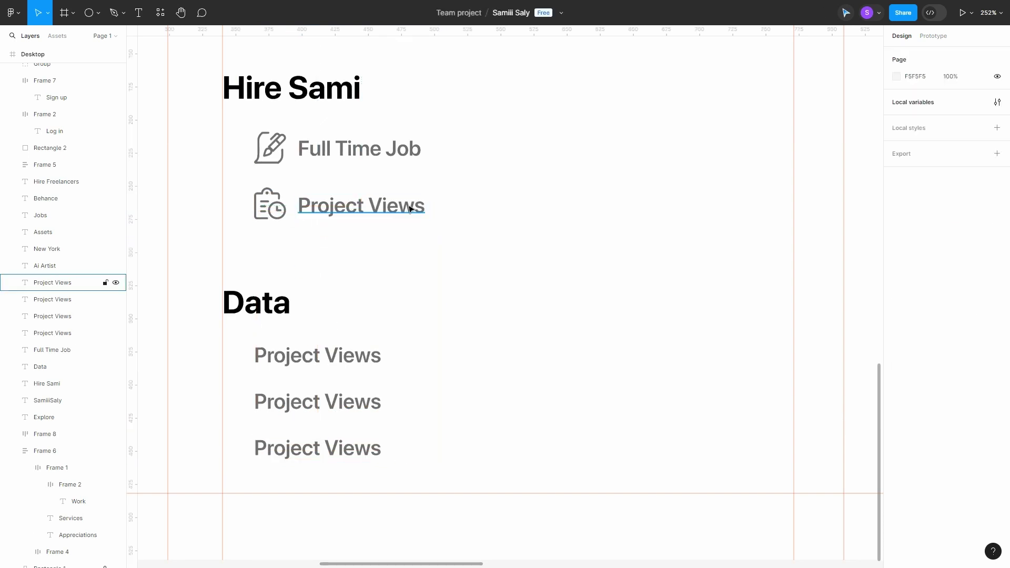
Relabel the lower Data lines as 'Apprecations' and 'Followers'.
{"action": "double_click", "coordinate": [410, 209]}
{"action": "type", "text": "FG"}
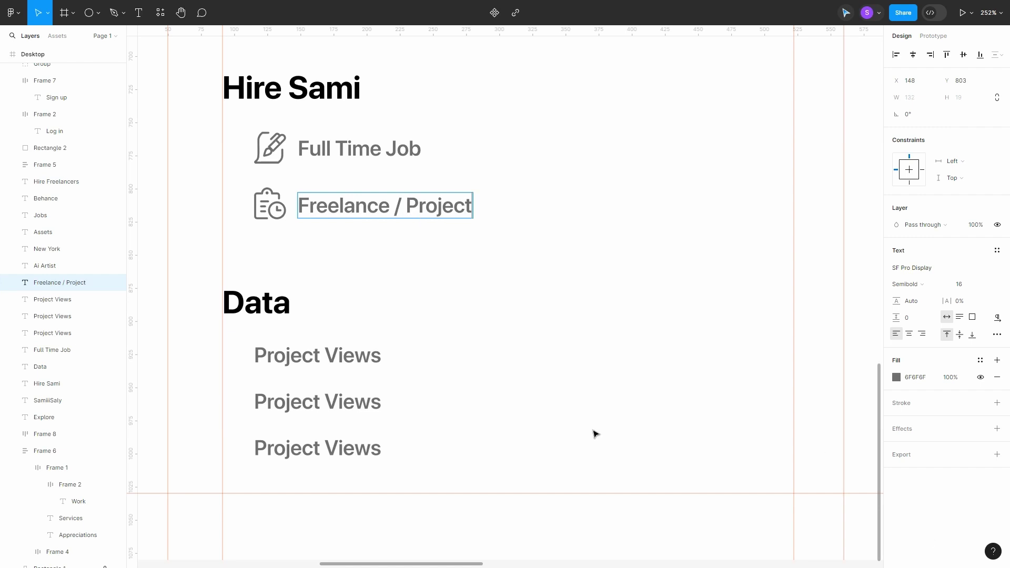
{"action": "left_click", "coordinate": [316, 395]}
{"action": "key", "text": "Return"}
{"action": "type", "text": "Apprecations"}
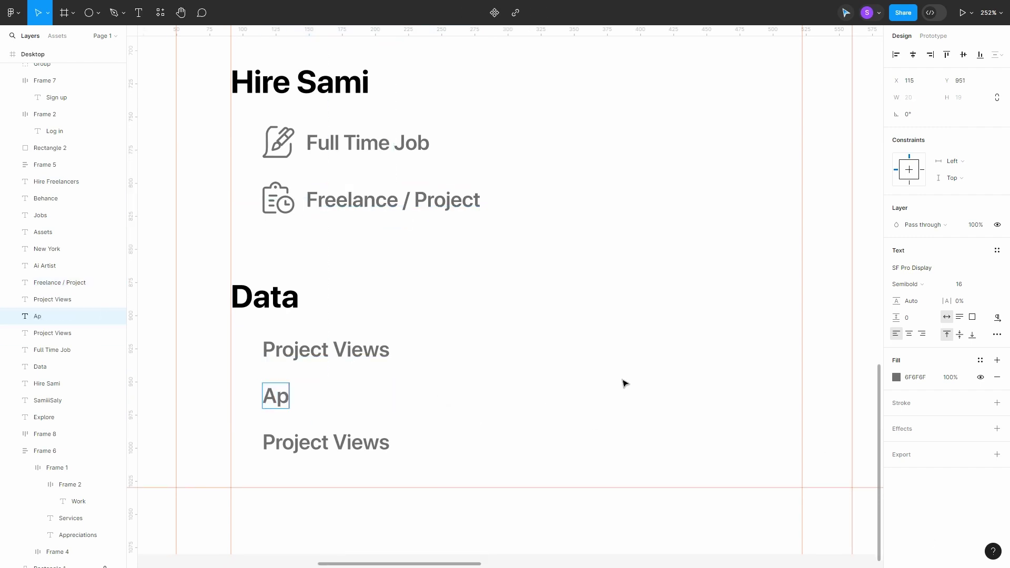
{"action": "double_click", "coordinate": [358, 448]}
{"action": "type", "text": "Followers"}
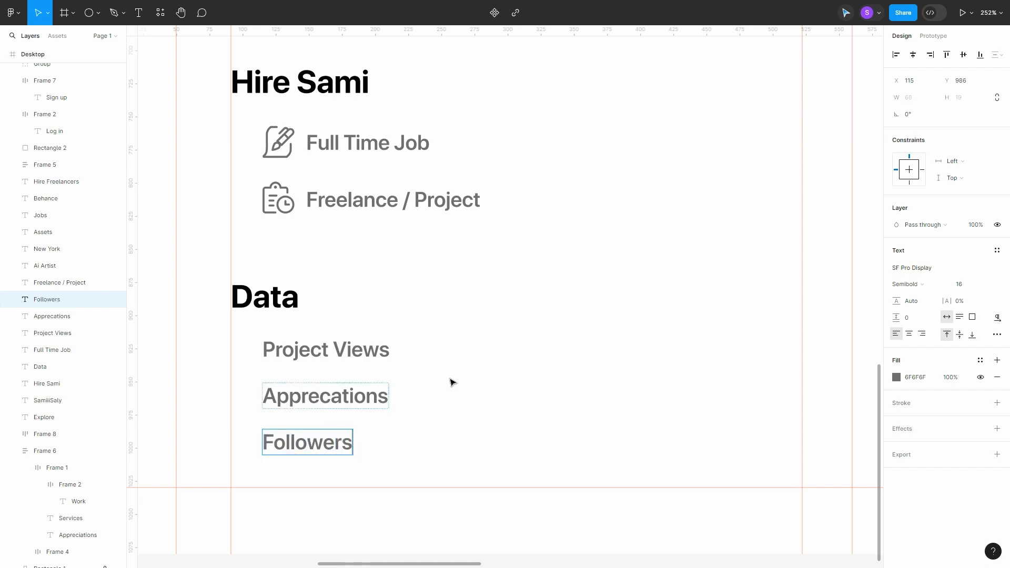
{"action": "key", "text": "Escape"}
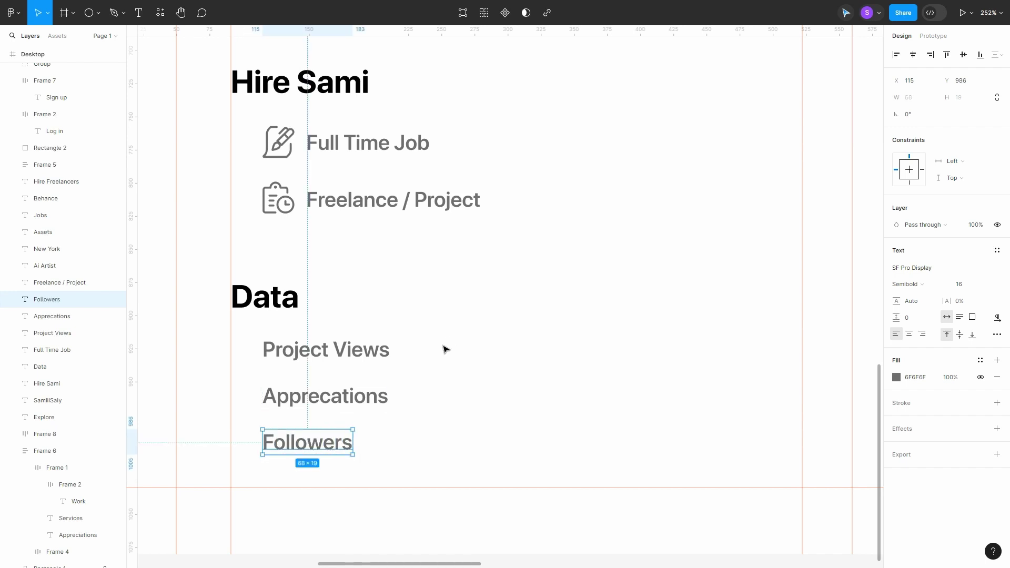
{"action": "scroll", "coordinate": [505, 326], "scroll_direction": "down", "scroll_amount": 3}
{"action": "scroll", "coordinate": [443, 395], "scroll_direction": "up", "scroll_amount": 3}
Copy Project Views to the right as the value 5,252, aligned to the right edge.
{"action": "mouse_move", "coordinate": [300, 353]}
{"action": "left_mouse_down"}
{"action": "mouse_move", "coordinate": [720, 354]}
{"action": "mouse_move", "coordinate": [711, 352]}
{"action": "left_mouse_up"}
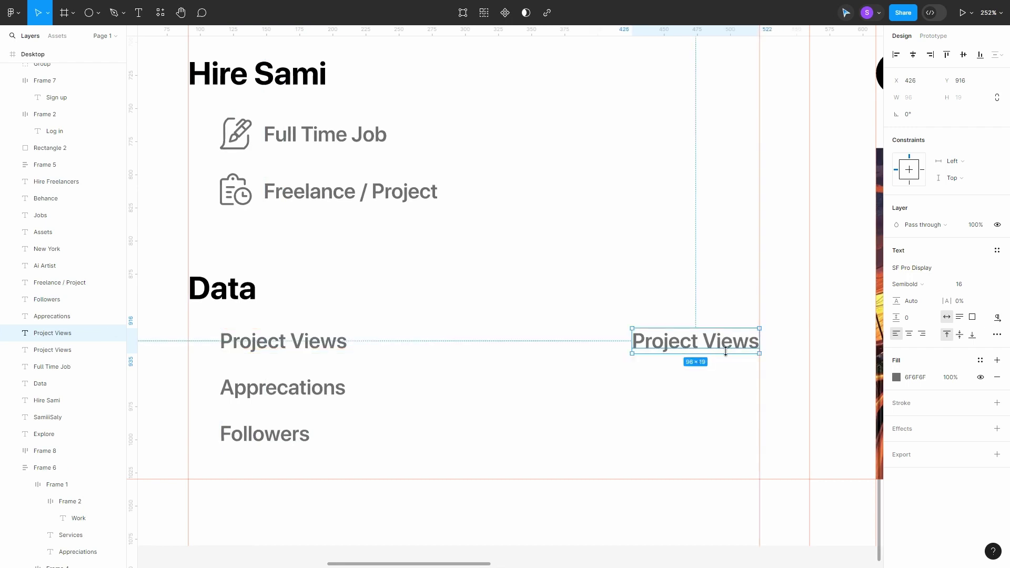
{"action": "double_click", "coordinate": [725, 343]}
{"action": "type", "text": "5,252"}
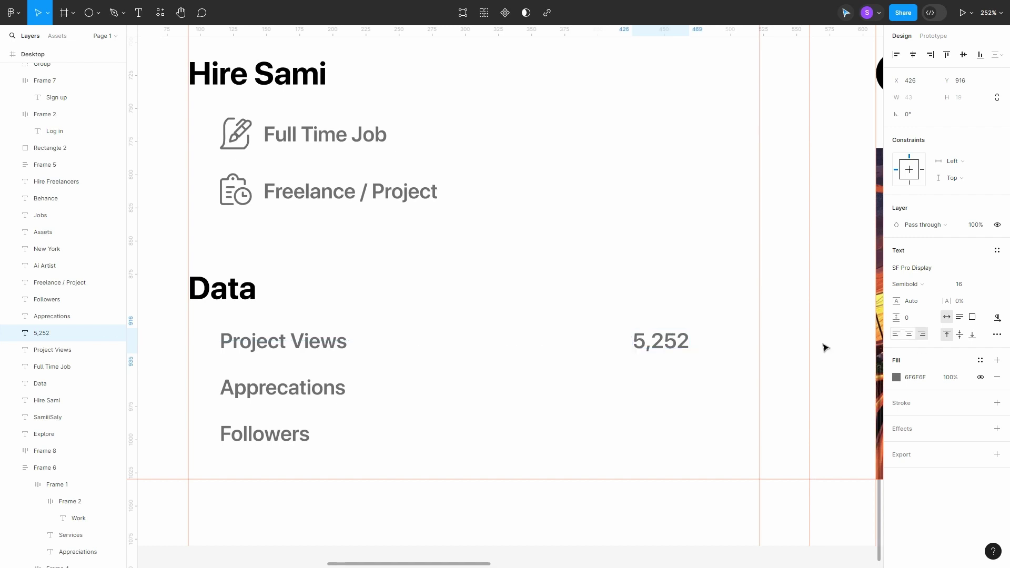
{"action": "mouse_move", "coordinate": [666, 343]}
{"action": "left_mouse_down"}
{"action": "mouse_move", "coordinate": [737, 343]}
{"action": "mouse_move", "coordinate": [736, 439]}
{"action": "left_mouse_up"}
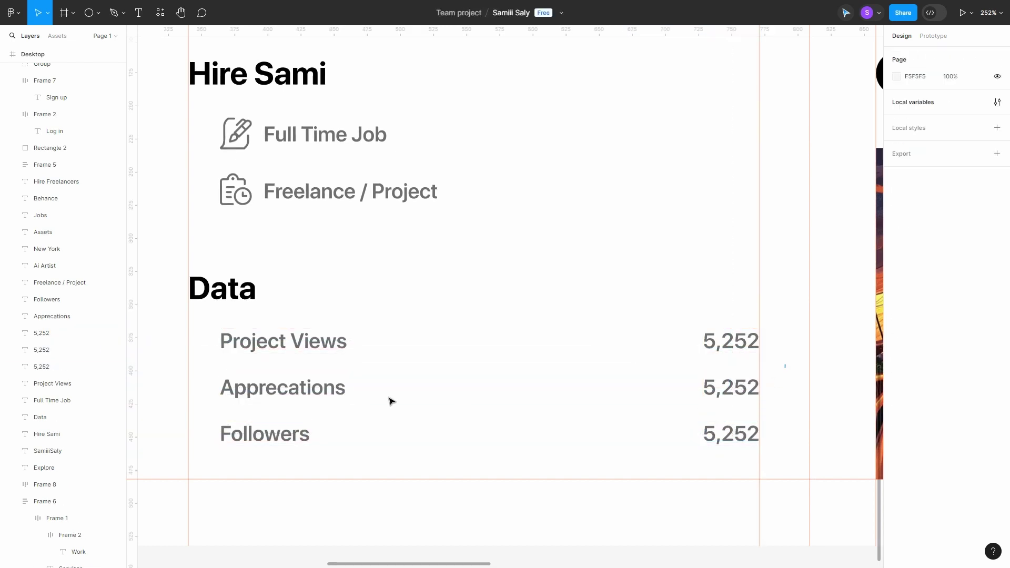
Change the copied values to 724 for Apprecations and 152 for Followers.
{"action": "left_click_drag", "start_coordinate": [773, 405], "coordinate": [368, 392]}
{"action": "left_click", "coordinate": [791, 322]}
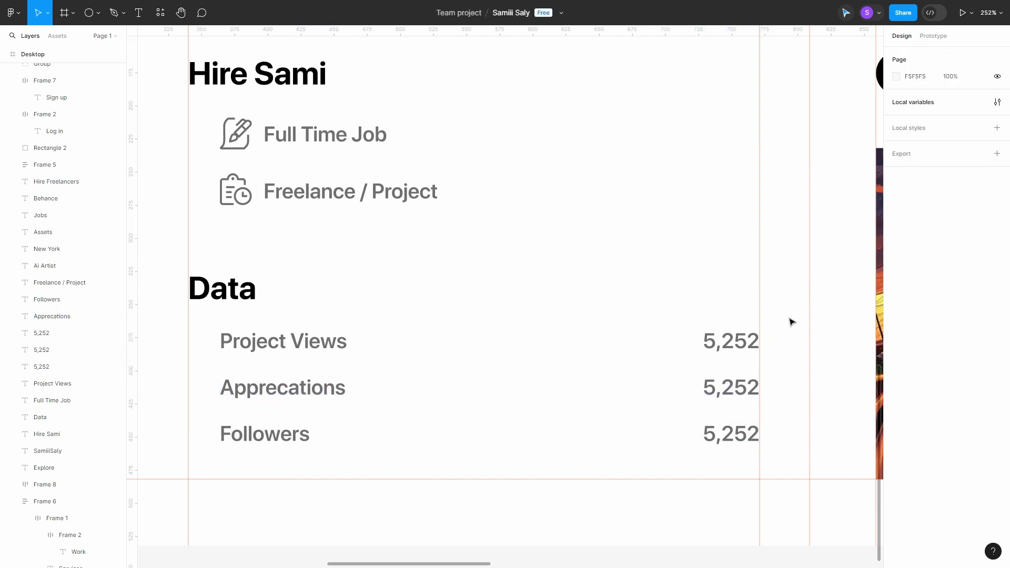
{"action": "left_click", "coordinate": [722, 398]}
{"action": "type", "text": "724"}
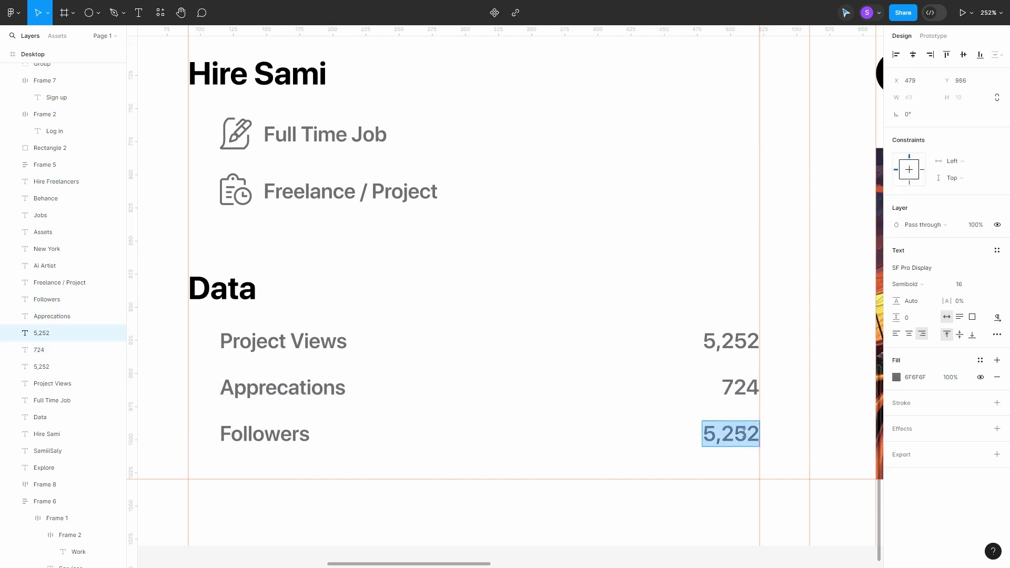
{"action": "type", "text": "152"}
{"action": "key", "text": "Escape"}
{"action": "scroll", "coordinate": [626, 379], "scroll_direction": "left", "scroll_amount": 3}
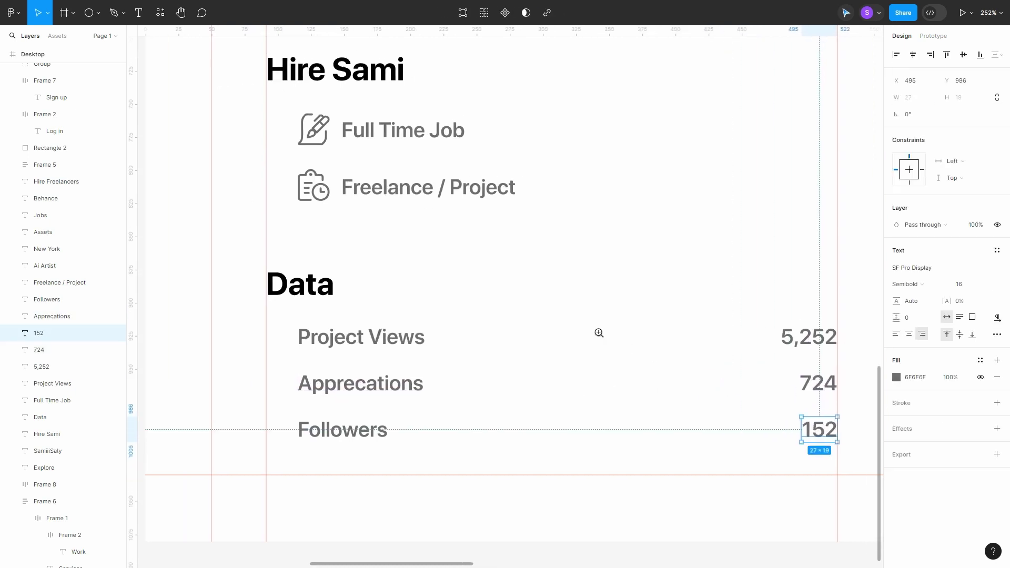
Set the Data row labels and numbers to Regular weight.
{"action": "left_click_drag", "start_coordinate": [854, 336], "coordinate": [381, 430]}
{"action": "left_click", "coordinate": [907, 310]}
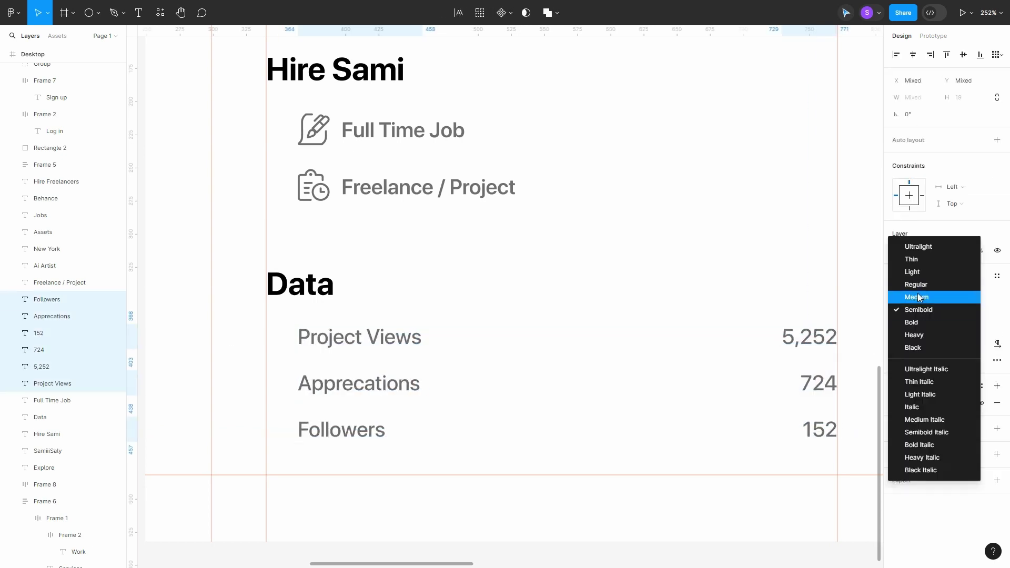
{"action": "left_click", "coordinate": [915, 285]}
{"action": "left_click", "coordinate": [960, 326]}
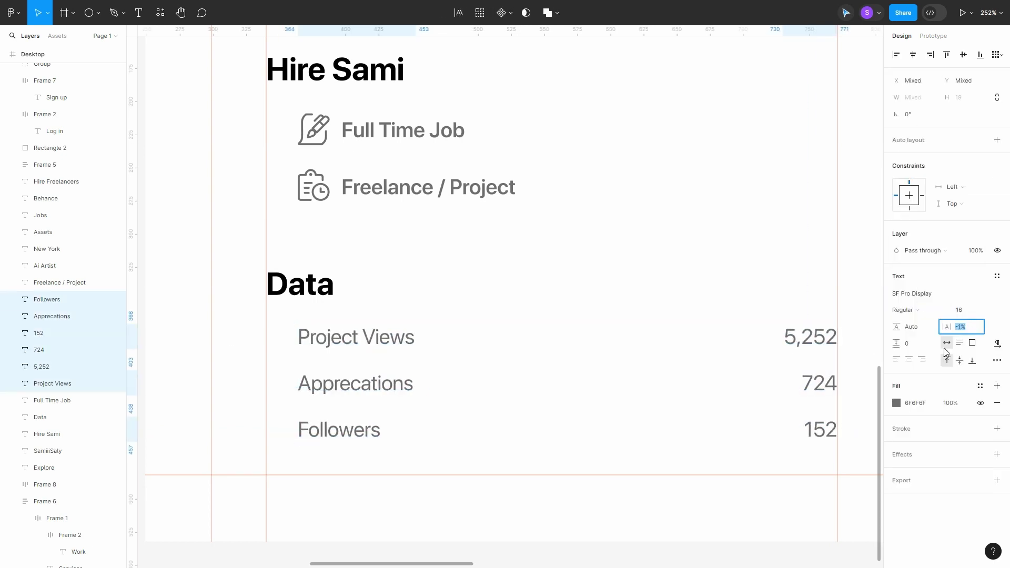
{"action": "scroll", "coordinate": [681, 286], "scroll_direction": "up", "scroll_amount": 2}
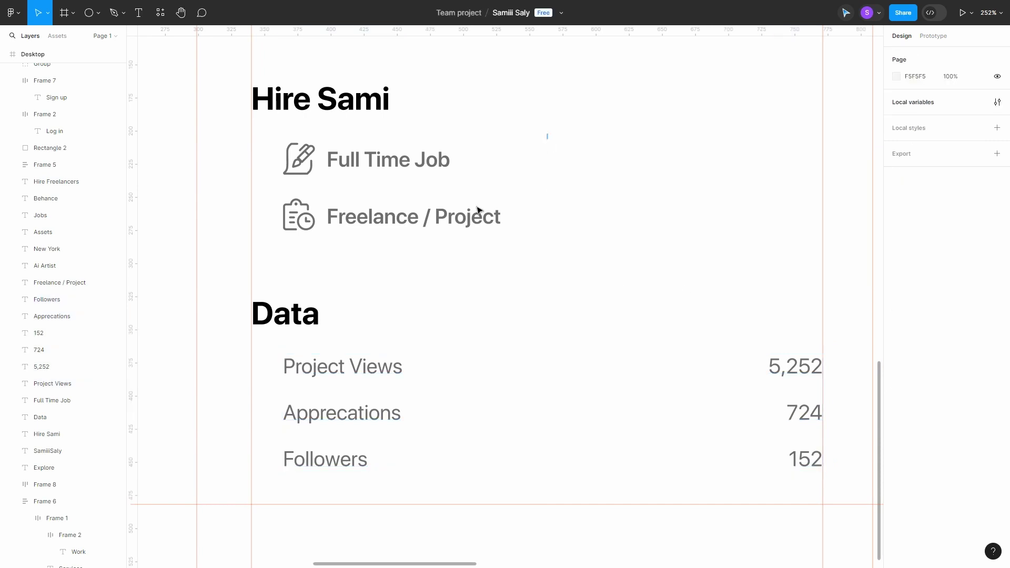
Make the Full Time Job and Freelance / Project labels Regular with -1% letter spacing.
{"action": "left_click_drag", "start_coordinate": [546, 134], "coordinate": [325, 232]}
{"action": "left_click", "coordinate": [906, 327]}
{"action": "left_click", "coordinate": [915, 303]}
{"action": "left_click", "coordinate": [962, 343]}
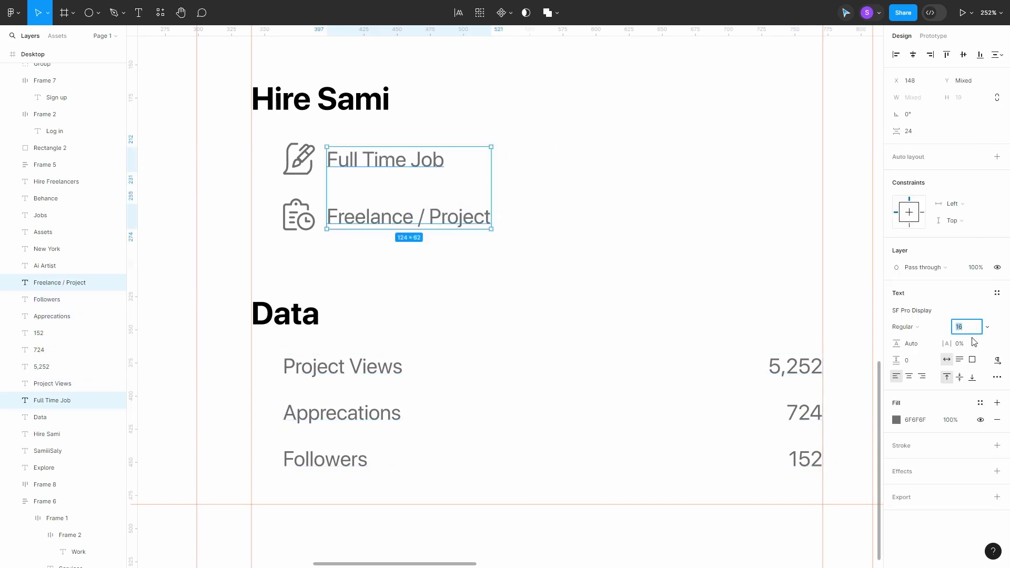
{"action": "type", "text": "-1"}
{"action": "key", "text": "Return"}
{"action": "left_click", "coordinate": [671, 225]}
{"action": "scroll", "coordinate": [626, 255], "scroll_direction": "down", "scroll_amount": 3}
{"action": "scroll", "coordinate": [570, 272], "scroll_direction": "up", "scroll_amount": 3}
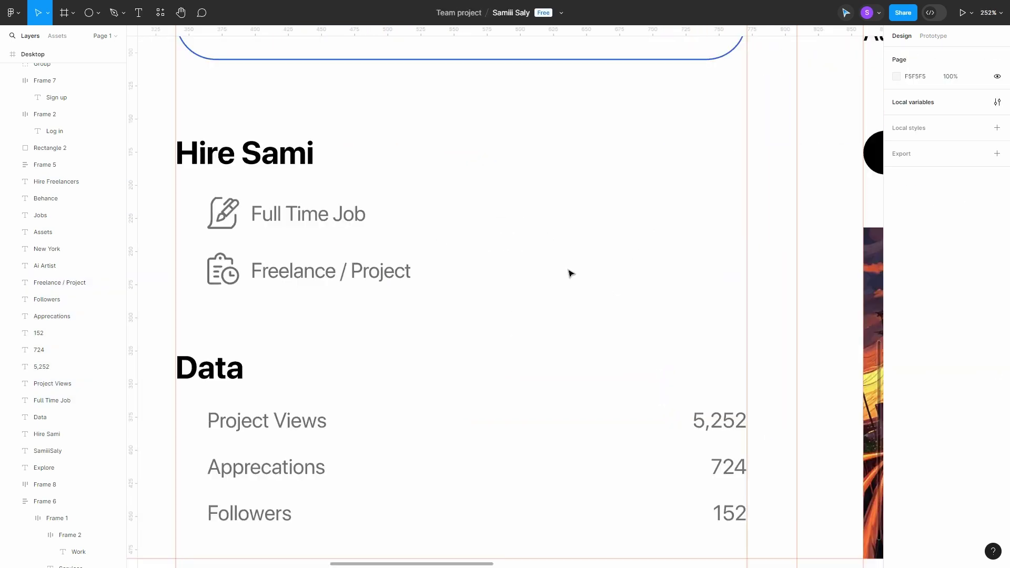
Fill both Hire Sami row icons with the library Blue and start a chevron path.
{"action": "left_click", "coordinate": [223, 212]}
{"action": "left_click", "coordinate": [227, 265], "text": "shift"}
{"action": "left_click", "coordinate": [896, 327]}
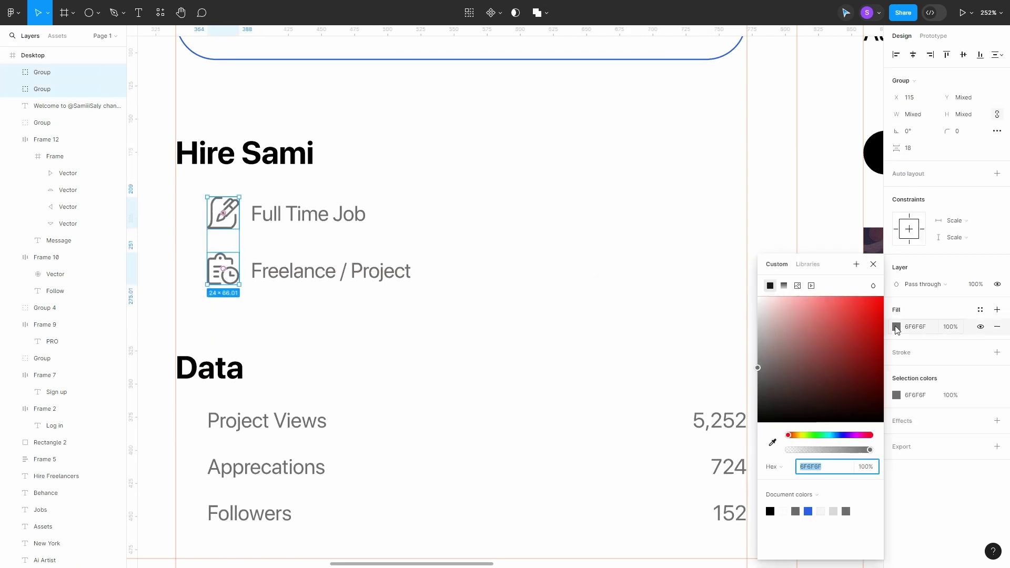
{"action": "left_click", "coordinate": [808, 264]}
{"action": "left_click", "coordinate": [784, 332]}
{"action": "left_click", "coordinate": [606, 303]}
{"action": "key", "text": "p"}
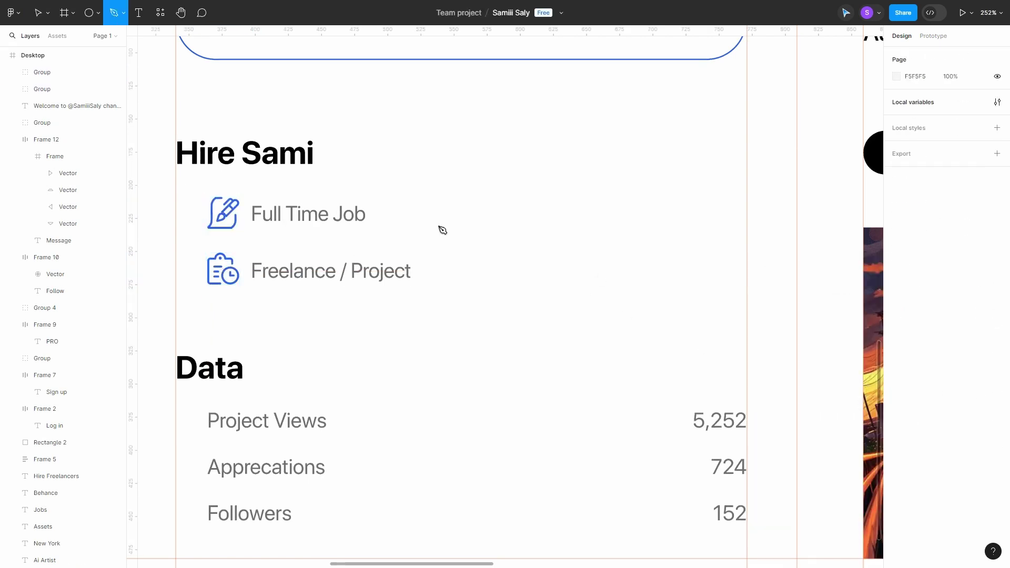
{"action": "left_click", "coordinate": [470, 204]}
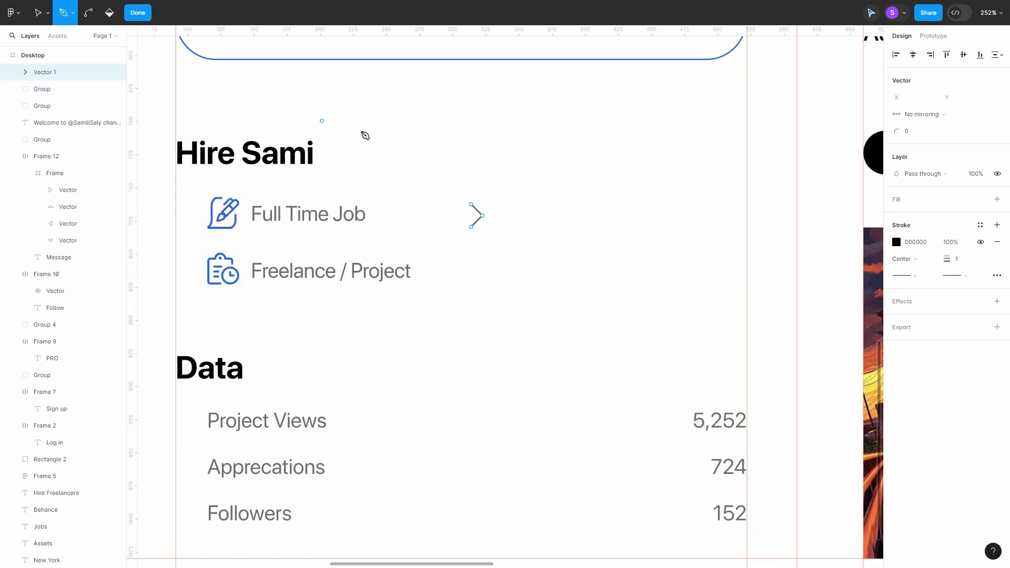
Finish the chevron path and give it a Blue library stroke.
{"action": "key", "text": "Escape"}
{"action": "left_click", "coordinate": [896, 242]}
{"action": "left_click", "coordinate": [795, 489]}
{"action": "left_click", "coordinate": [443, 216]}
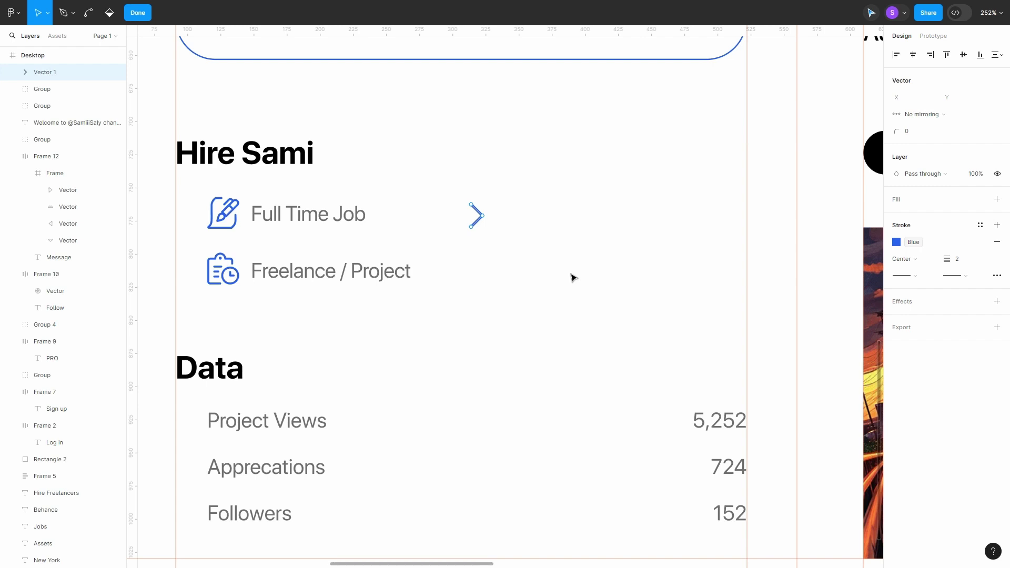
Move the chevron to the Full Time Job row's right end with round start and end caps.
{"action": "key", "text": "Escape"}
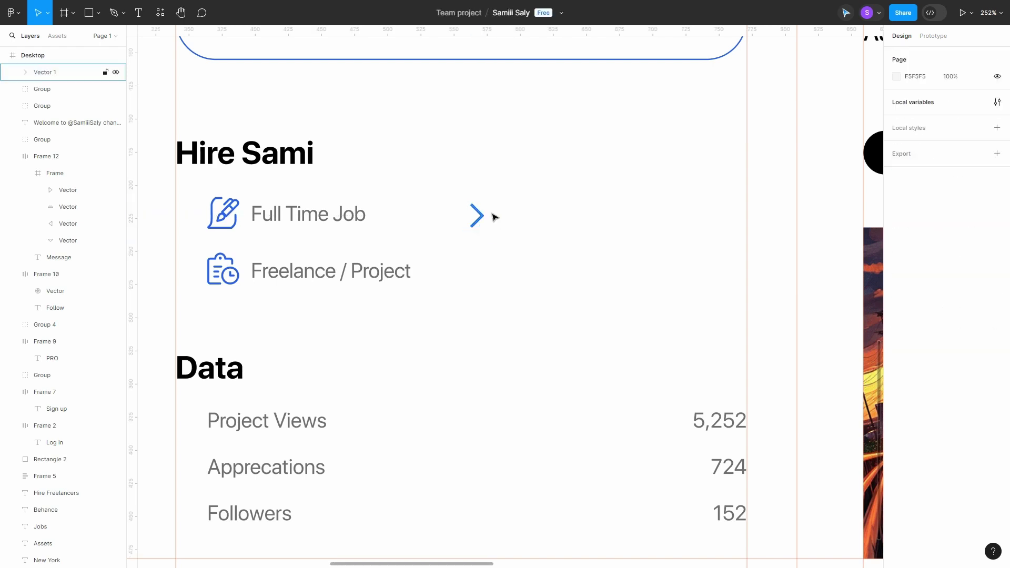
{"action": "mouse_move", "coordinate": [478, 215]}
{"action": "left_mouse_down"}
{"action": "mouse_move", "coordinate": [738, 216]}
{"action": "mouse_move", "coordinate": [729, 211]}
{"action": "left_mouse_up"}
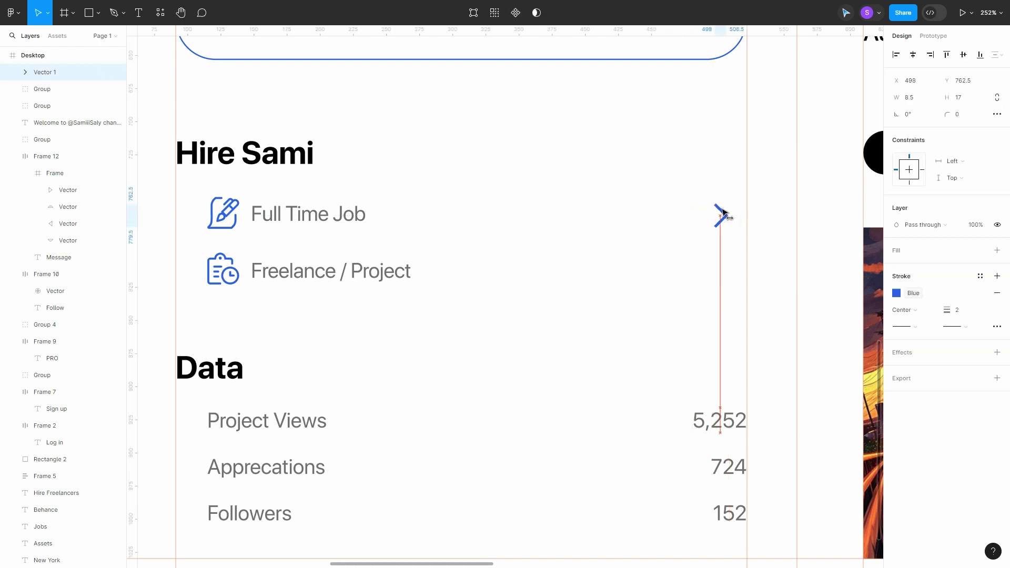
{"action": "left_click", "coordinate": [785, 232]}
{"action": "left_click", "coordinate": [721, 216]}
{"action": "left_click", "coordinate": [954, 326]}
{"action": "left_click", "coordinate": [920, 410]}
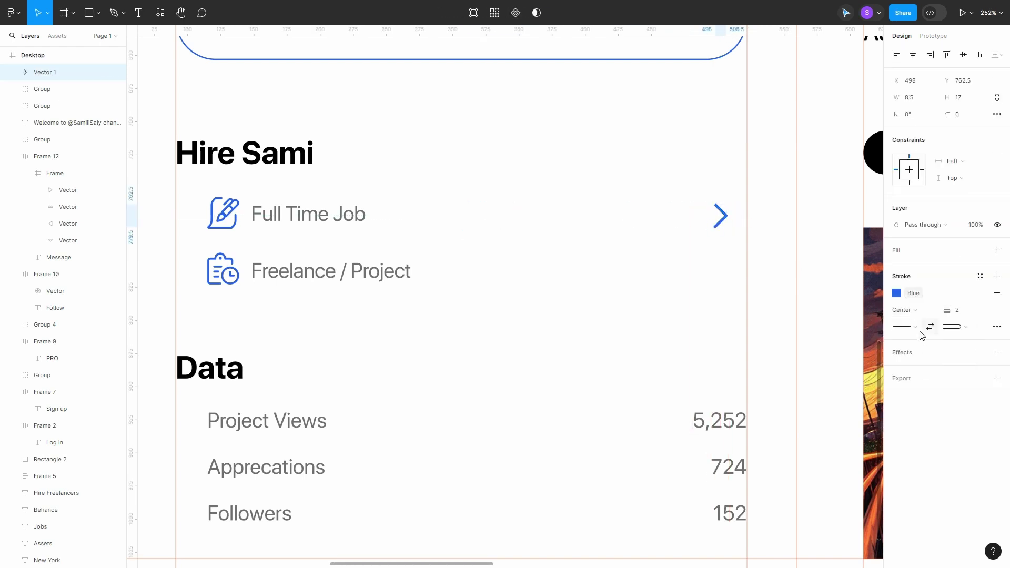
{"action": "left_click", "coordinate": [903, 326]}
Copy the chevron onto the Freelance / Project row and vertically centre that row's items.
{"action": "left_click", "coordinate": [920, 410]}
{"action": "key", "text": "Escape"}
{"action": "left_click_drag", "start_coordinate": [721, 215], "coordinate": [726, 272]}
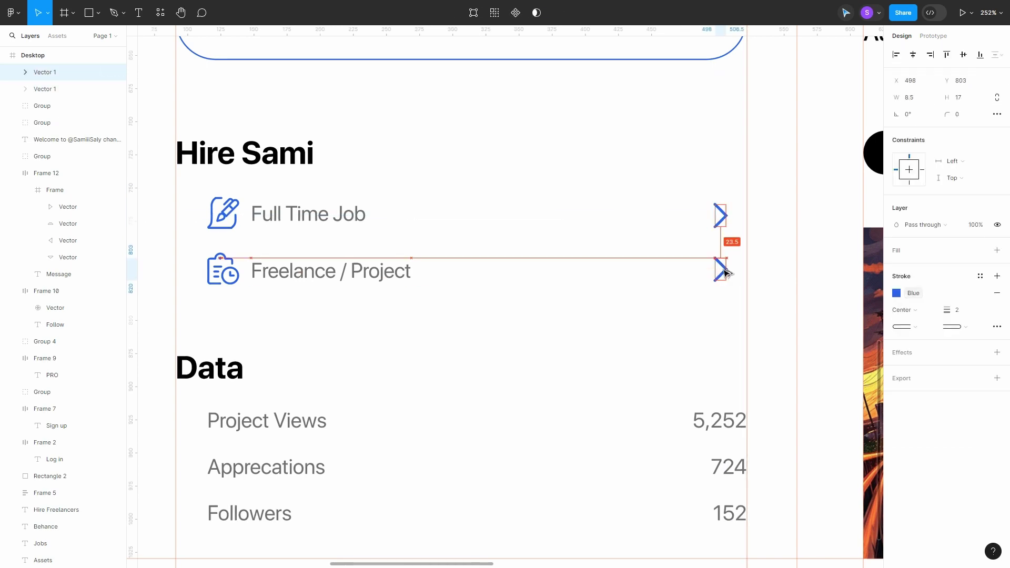
{"action": "left_click_drag", "start_coordinate": [778, 296], "coordinate": [248, 258]}
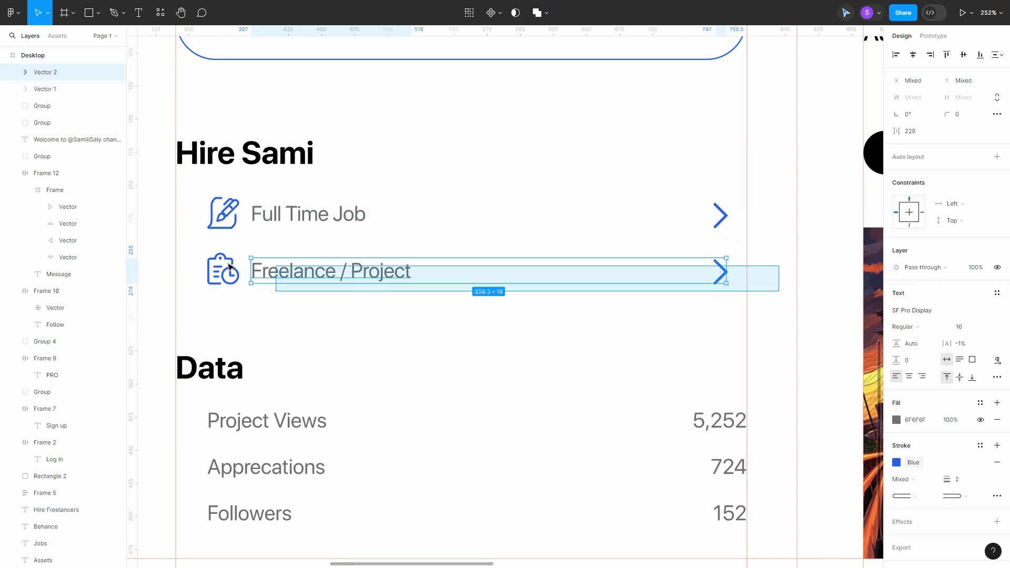
{"action": "left_click", "coordinate": [963, 55]}
{"action": "left_click", "coordinate": [759, 198]}
{"action": "left_click_drag", "start_coordinate": [759, 189], "coordinate": [247, 231]}
{"action": "left_click", "coordinate": [469, 165]}
Lock the white profile card background in place.
{"action": "scroll", "coordinate": [608, 207], "scroll_direction": "down", "scroll_amount": 5}
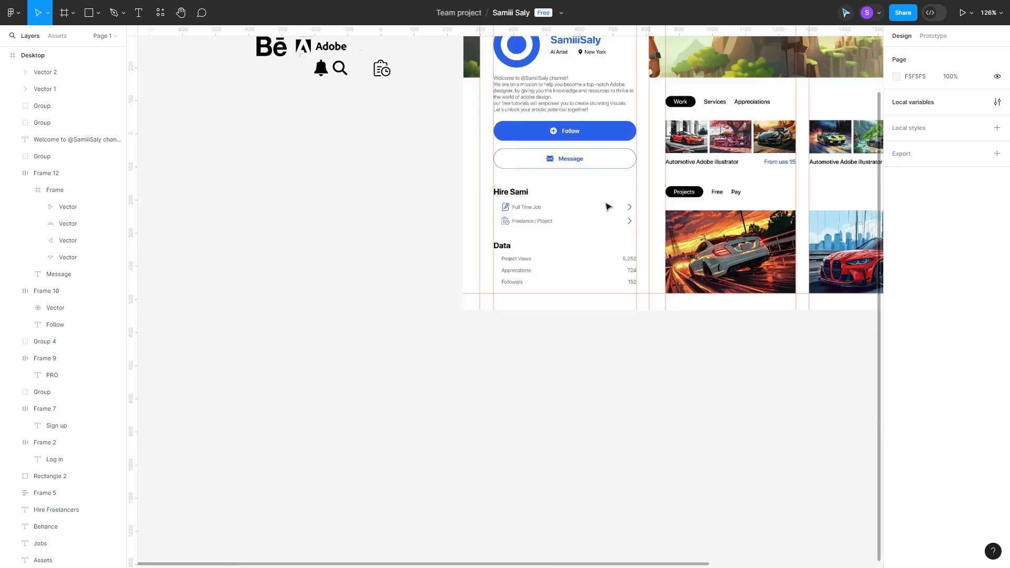
{"action": "scroll", "coordinate": [542, 272], "scroll_direction": "up", "scroll_amount": 3}
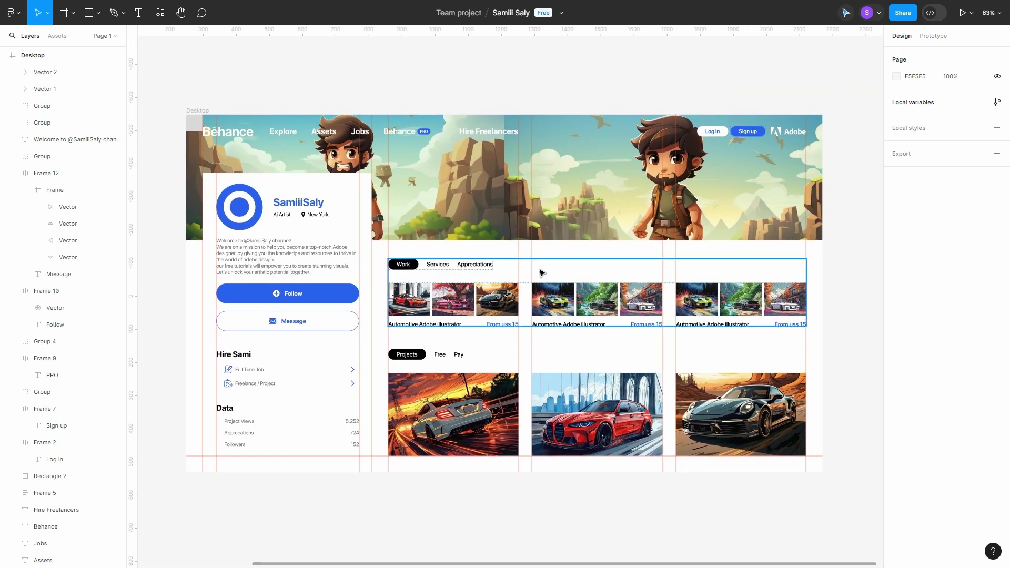
{"action": "scroll", "coordinate": [542, 272], "scroll_direction": "up", "scroll_amount": 1}
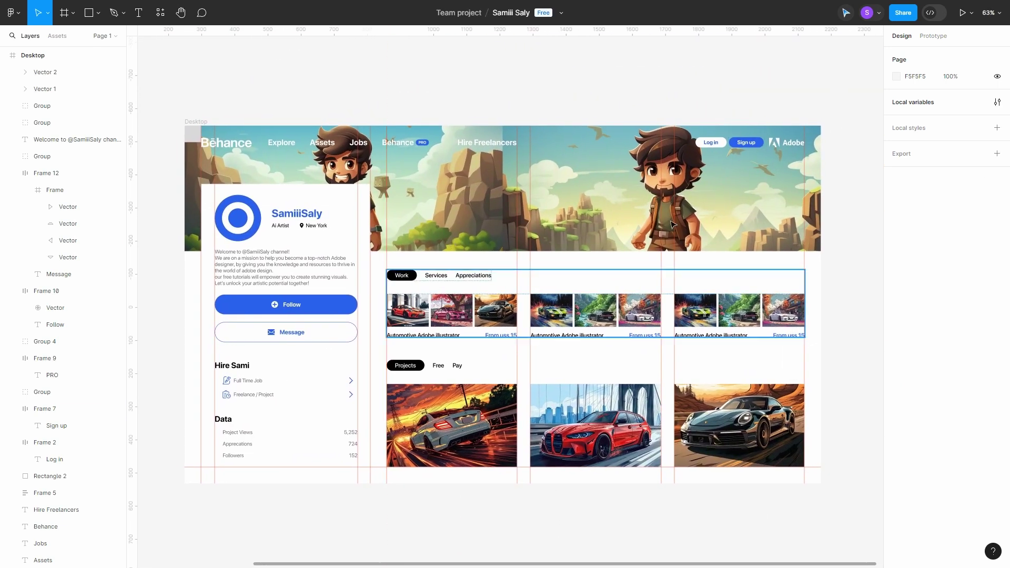
{"action": "scroll", "coordinate": [387, 291], "scroll_direction": "up", "scroll_amount": 2}
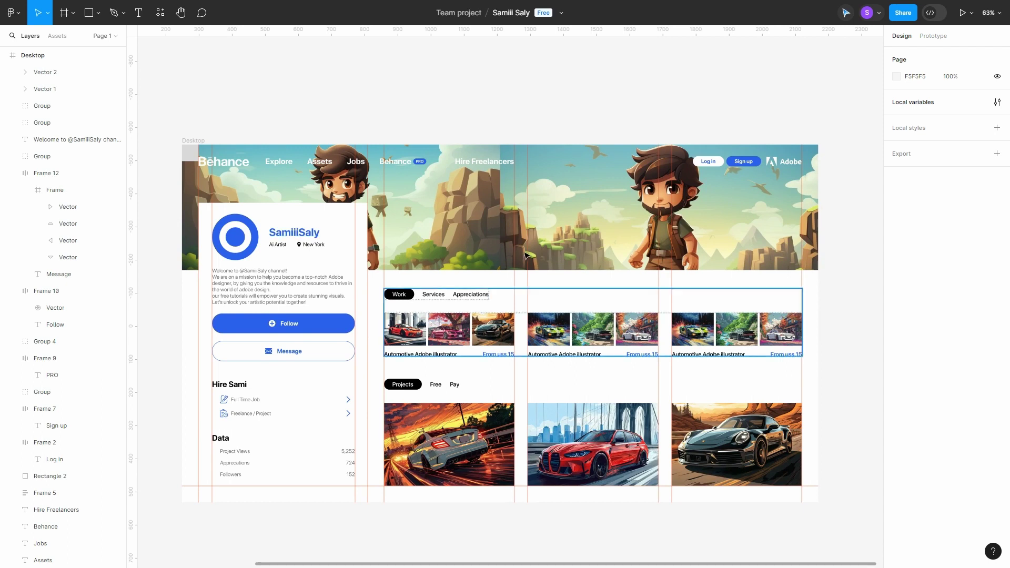
{"action": "scroll", "coordinate": [522, 256], "scroll_direction": "up", "scroll_amount": 1}
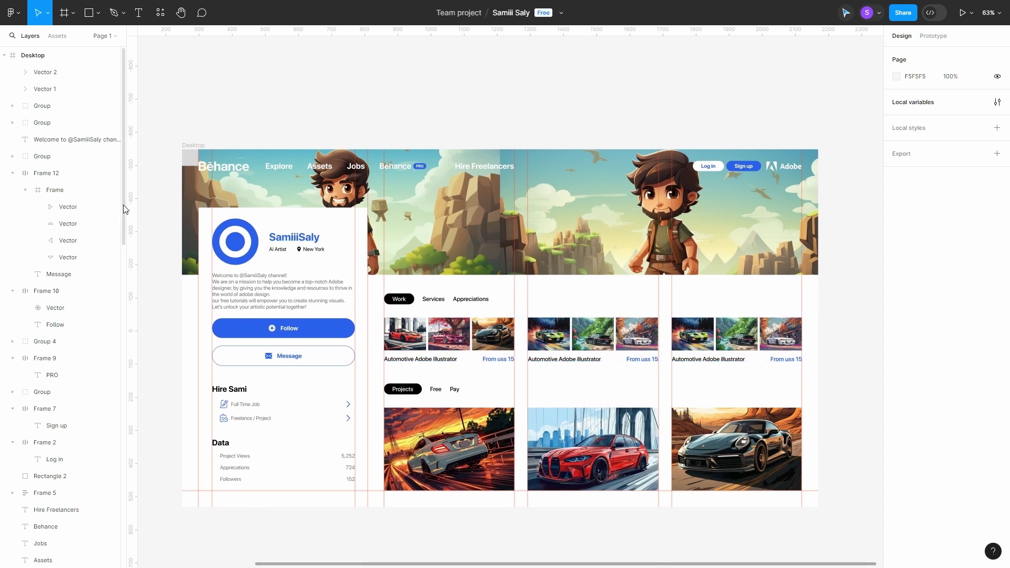
{"action": "left_click_drag", "start_coordinate": [125, 209], "coordinate": [124, 411]}
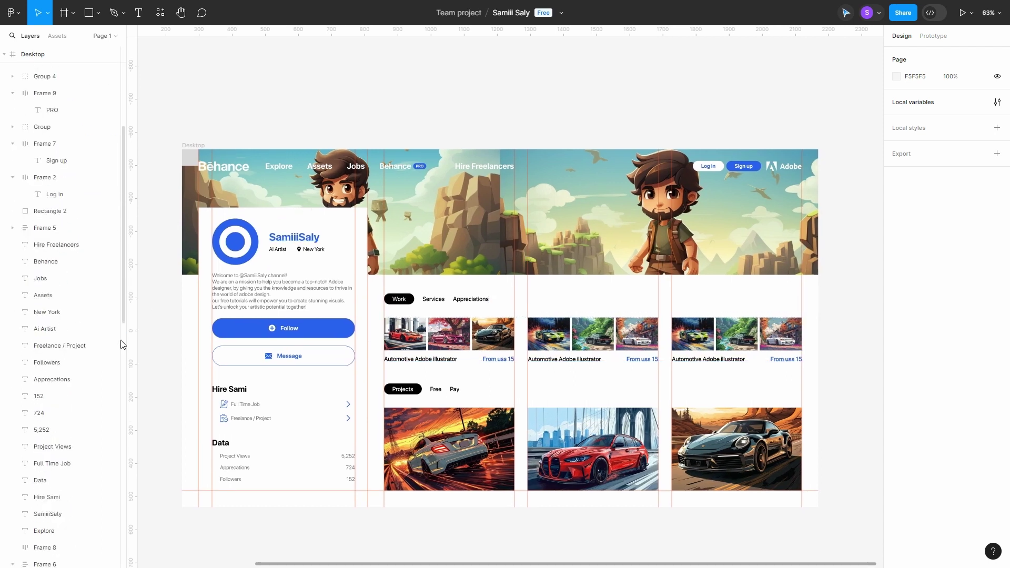
{"action": "left_click", "coordinate": [314, 213]}
{"action": "left_click", "coordinate": [105, 420]}
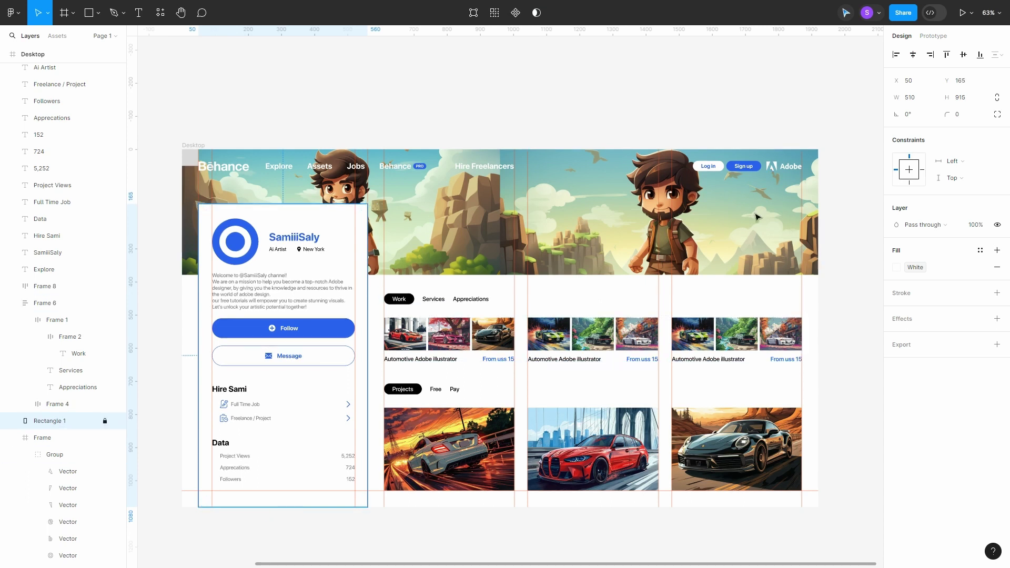
{"action": "key", "text": "Escape"}
{"action": "scroll", "coordinate": [755, 217], "scroll_direction": "up", "scroll_amount": 5}
{"action": "scroll", "coordinate": [763, 168], "scroll_direction": "up", "scroll_amount": 5}
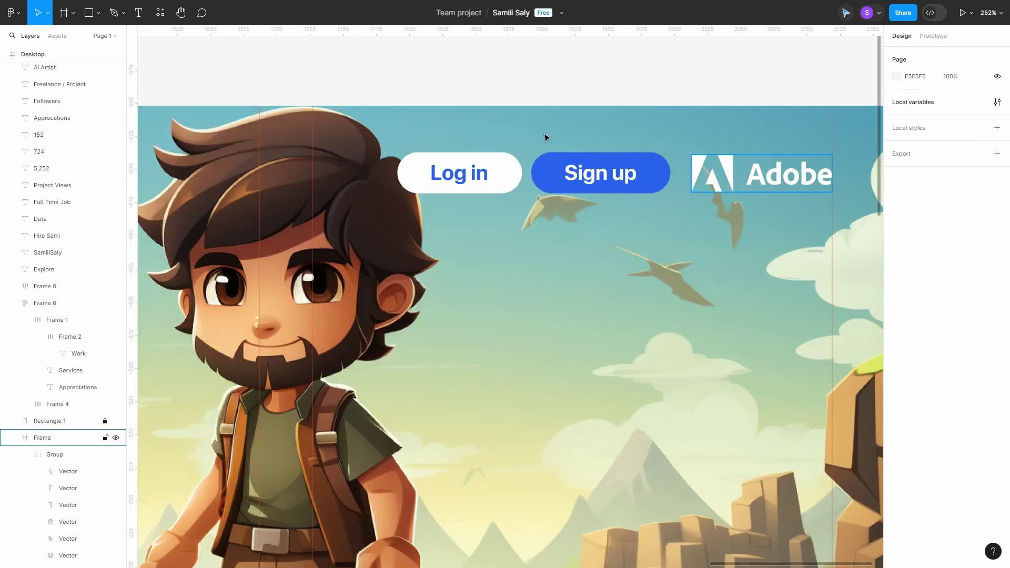
Give the Log in and Sign up buttons vertical padding 8.
{"action": "left_click", "coordinate": [600, 172]}
{"action": "left_click", "coordinate": [459, 173], "text": "shift"}
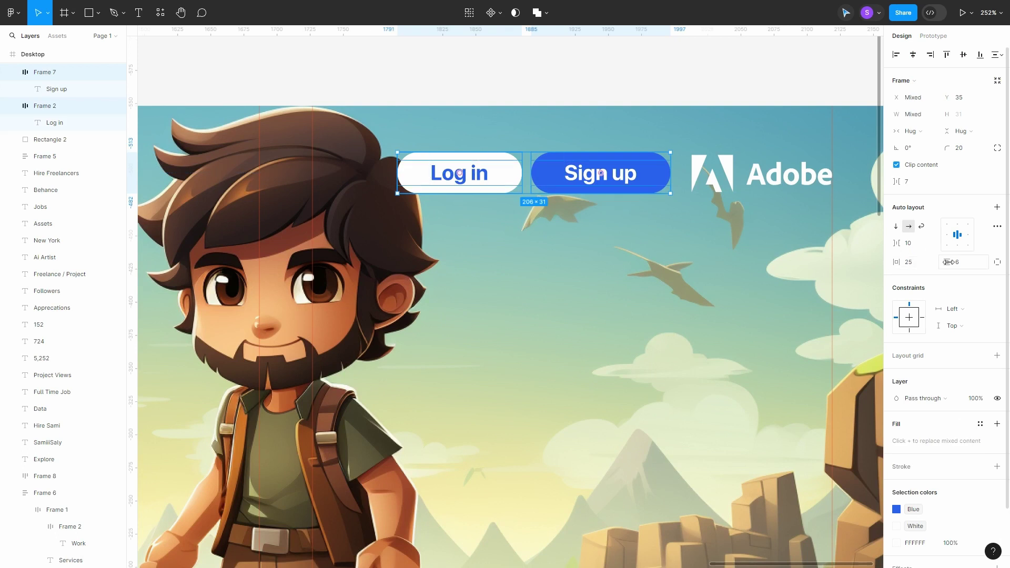
{"action": "left_click_drag", "start_coordinate": [947, 262], "coordinate": [951, 261]}
{"action": "key", "text": "Escape"}
Nudge the Log in and Sign up buttons to the left.
{"action": "left_click", "coordinate": [579, 179]}
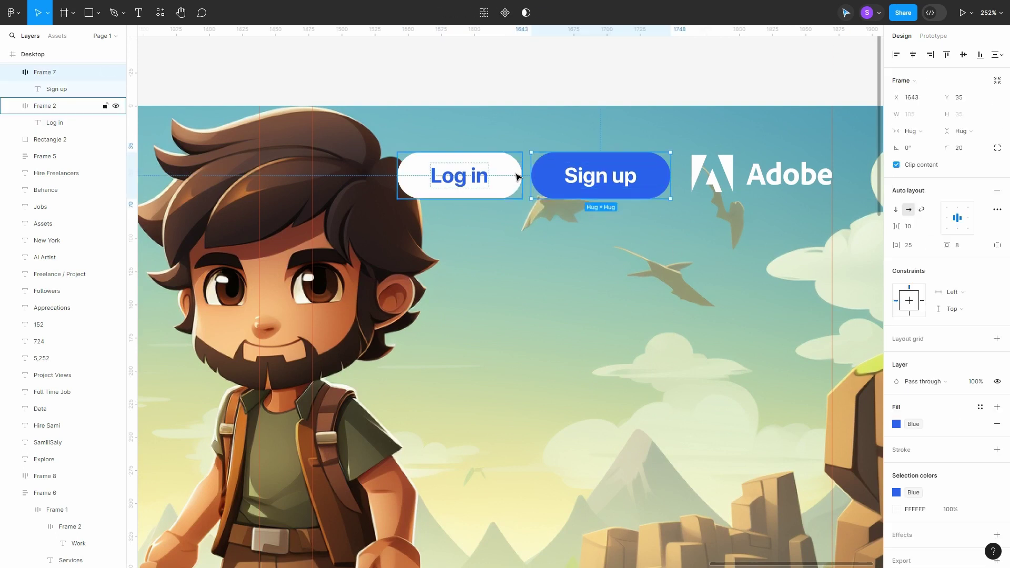
{"action": "left_click", "coordinate": [505, 185], "text": "shift"}
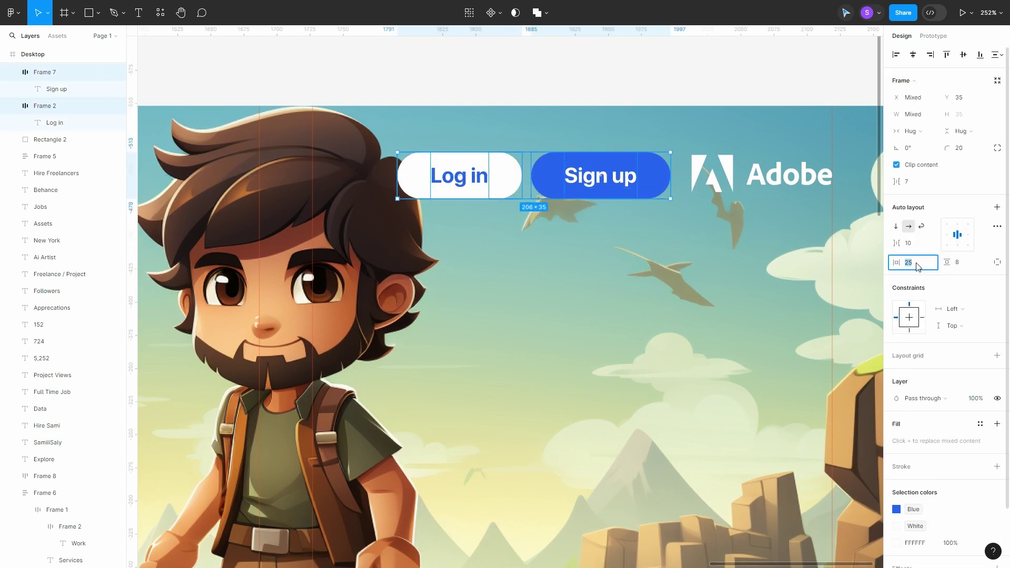
{"action": "key", "text": "Escape"}
{"action": "left_click", "coordinate": [655, 237]}
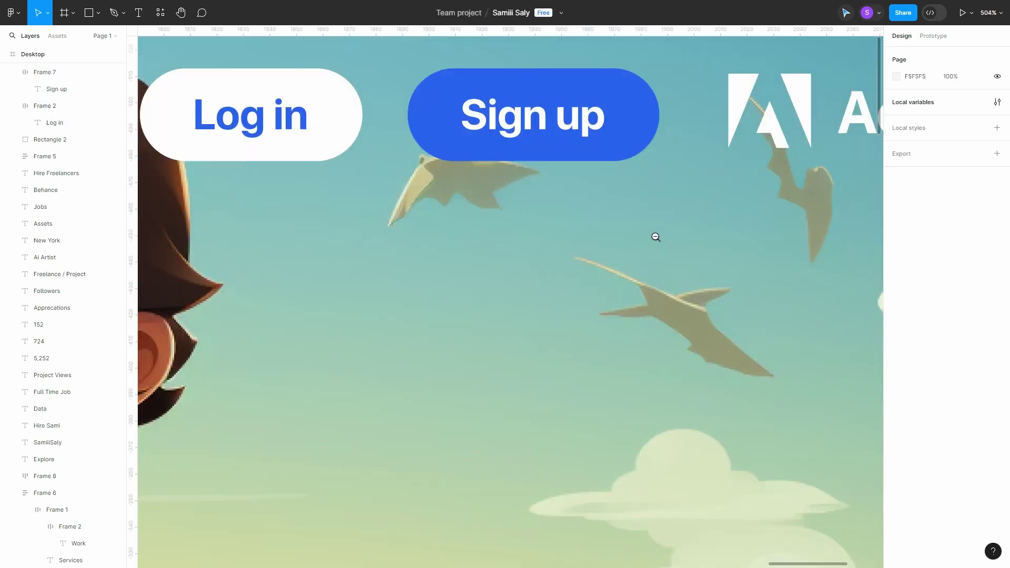
{"action": "left_click", "coordinate": [700, 220], "text": "alt"}
{"action": "left_click", "coordinate": [786, 227], "text": "alt"}
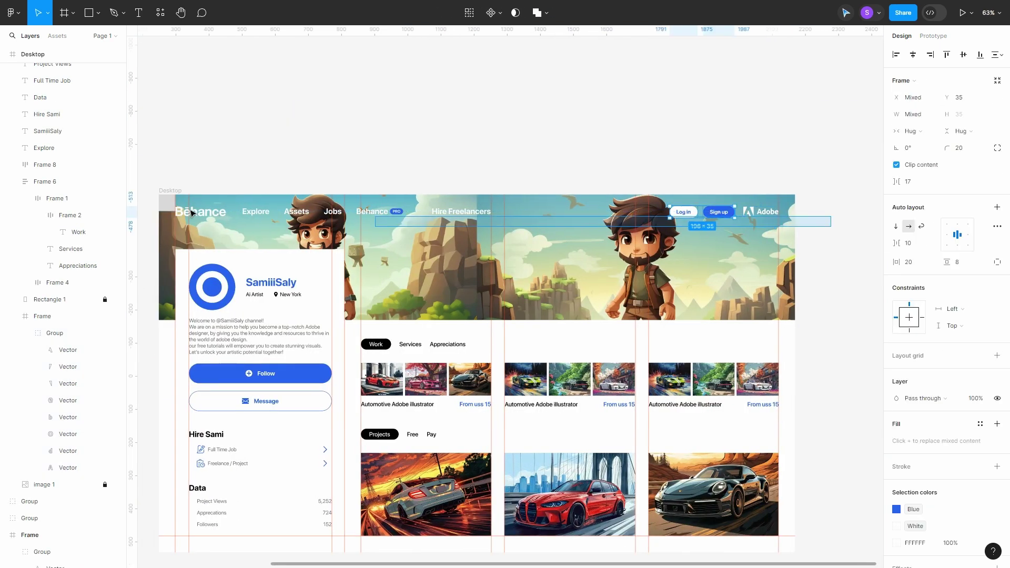
{"action": "left_click", "coordinate": [724, 177]}
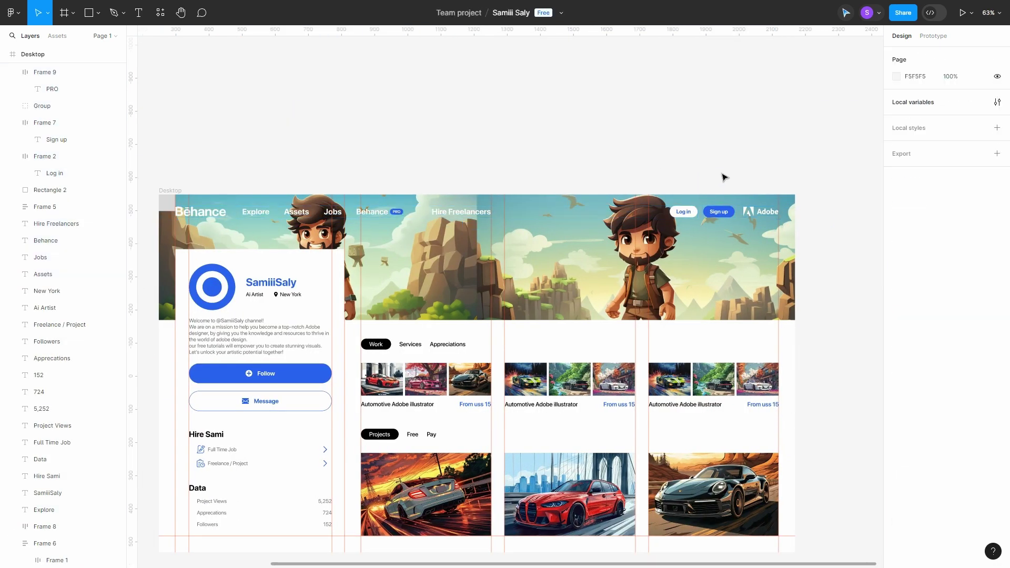
{"action": "mouse_move", "coordinate": [724, 177]}
{"action": "left_mouse_down"}
{"action": "mouse_move", "coordinate": [661, 230]}
{"action": "mouse_move", "coordinate": [663, 215]}
{"action": "left_mouse_up"}
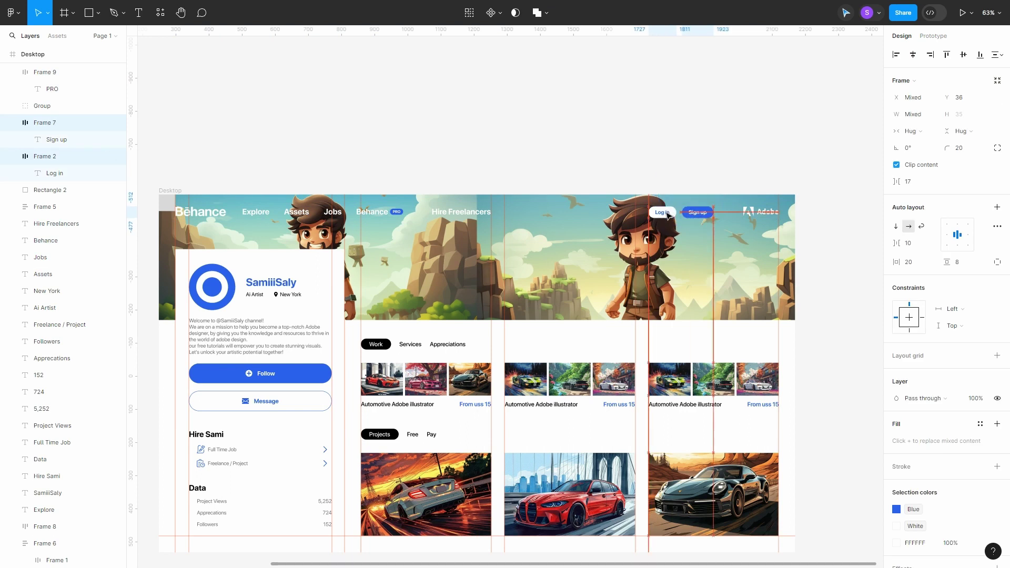
{"action": "key", "text": "Escape"}
Place the Adobe logo just left of the Log in button.
{"action": "mouse_move", "coordinate": [766, 213]}
{"action": "left_mouse_down"}
{"action": "mouse_move", "coordinate": [731, 228]}
{"action": "mouse_move", "coordinate": [647, 221]}
{"action": "mouse_move", "coordinate": [776, 214]}
{"action": "mouse_move", "coordinate": [696, 218]}
{"action": "left_mouse_up"}
{"action": "left_click", "coordinate": [915, 182]}
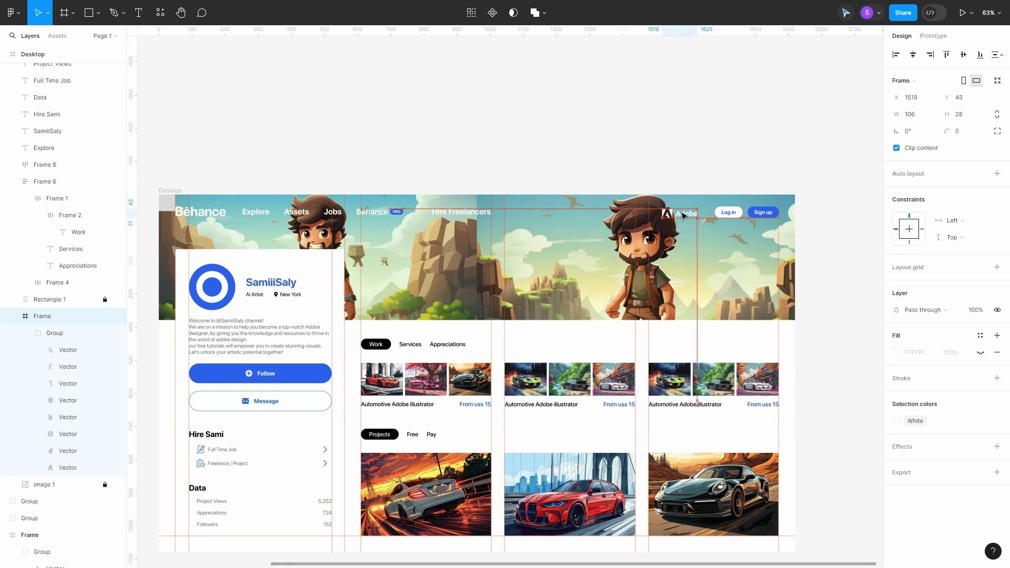
{"action": "left_click_drag", "start_coordinate": [828, 235], "coordinate": [205, 206]}
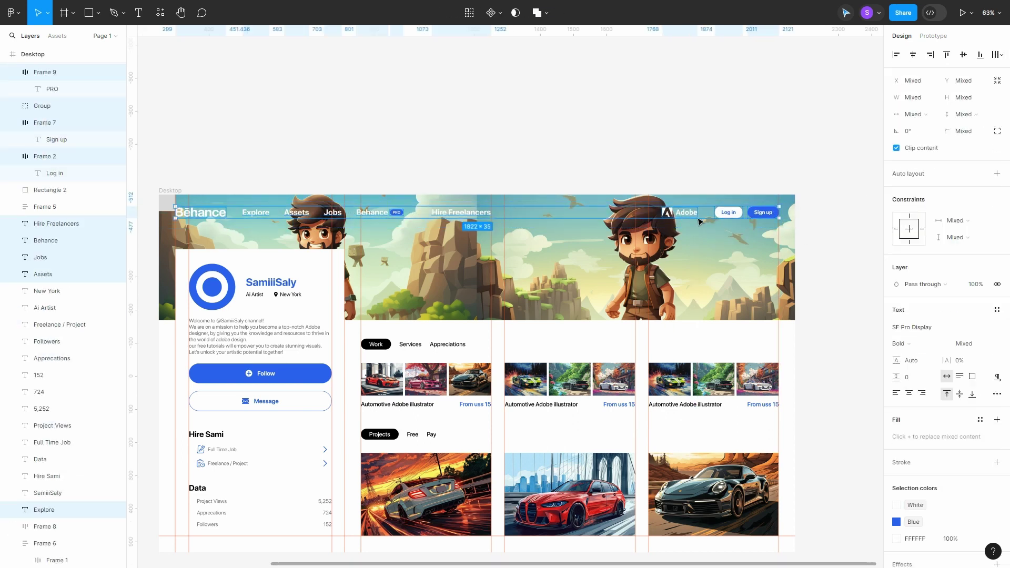
{"action": "left_click", "coordinate": [717, 155]}
{"action": "left_click", "coordinate": [962, 13]}
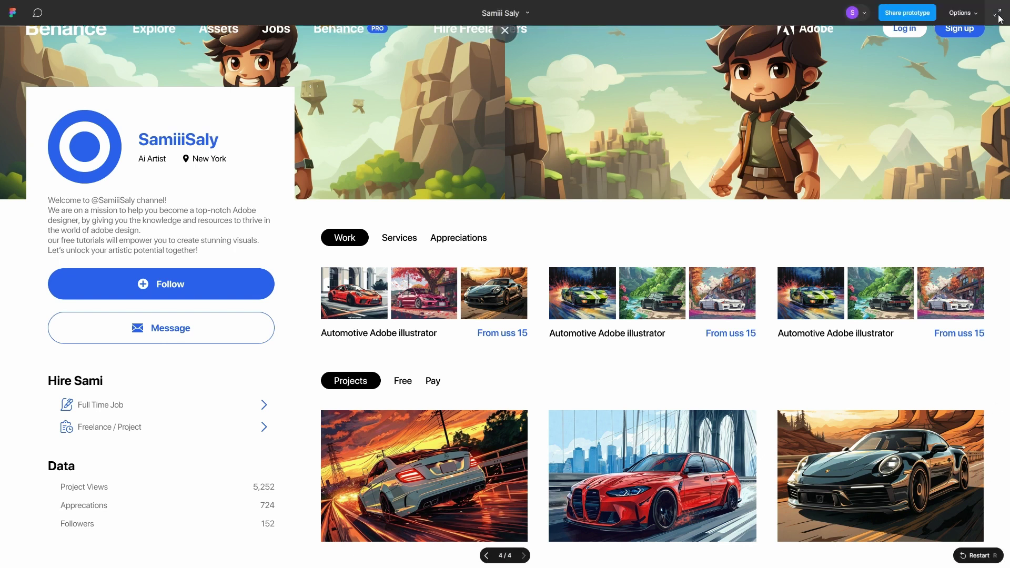
{"action": "left_click", "coordinate": [998, 13]}
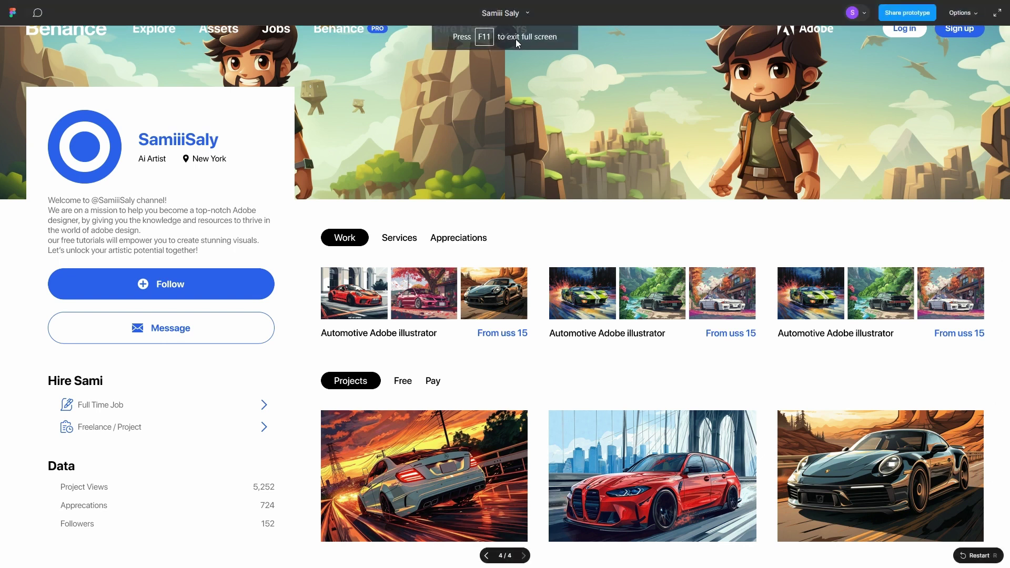
{"action": "left_click", "coordinate": [601, 6]}
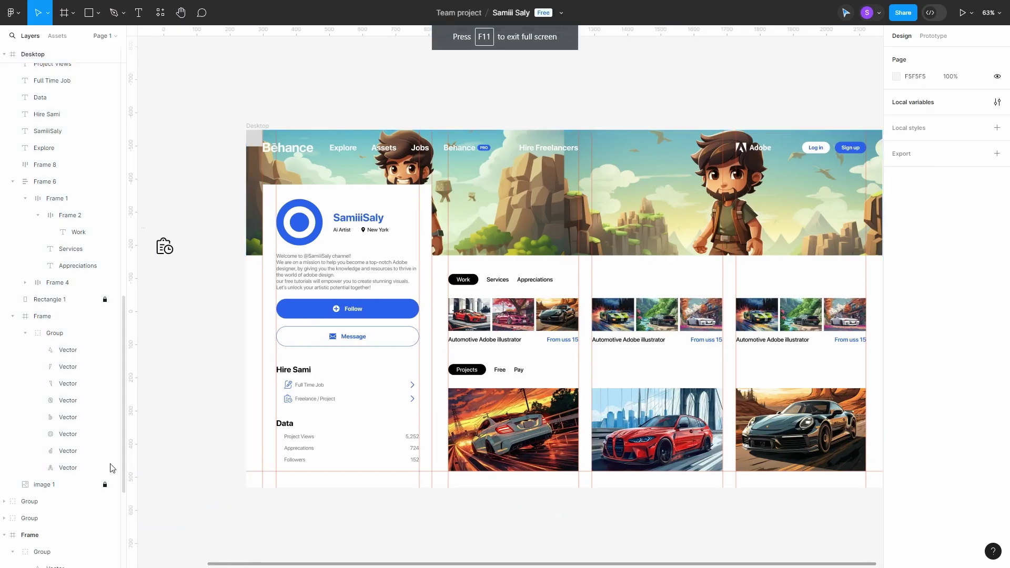
Unlock the white profile card and move the welcome text off it.
{"action": "left_click", "coordinate": [104, 299]}
{"action": "left_click", "coordinate": [50, 299]}
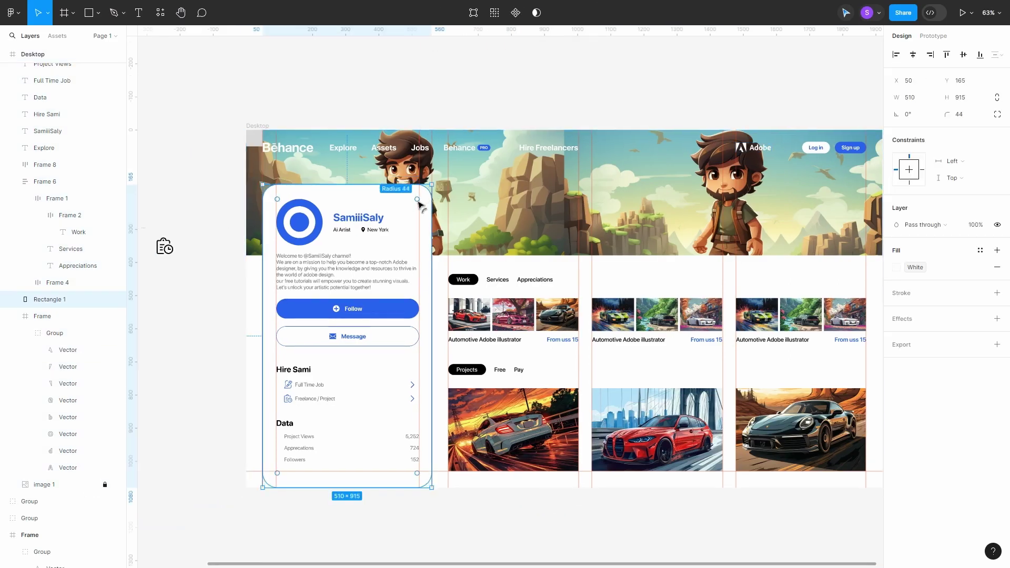
{"action": "left_click", "coordinate": [346, 242]}
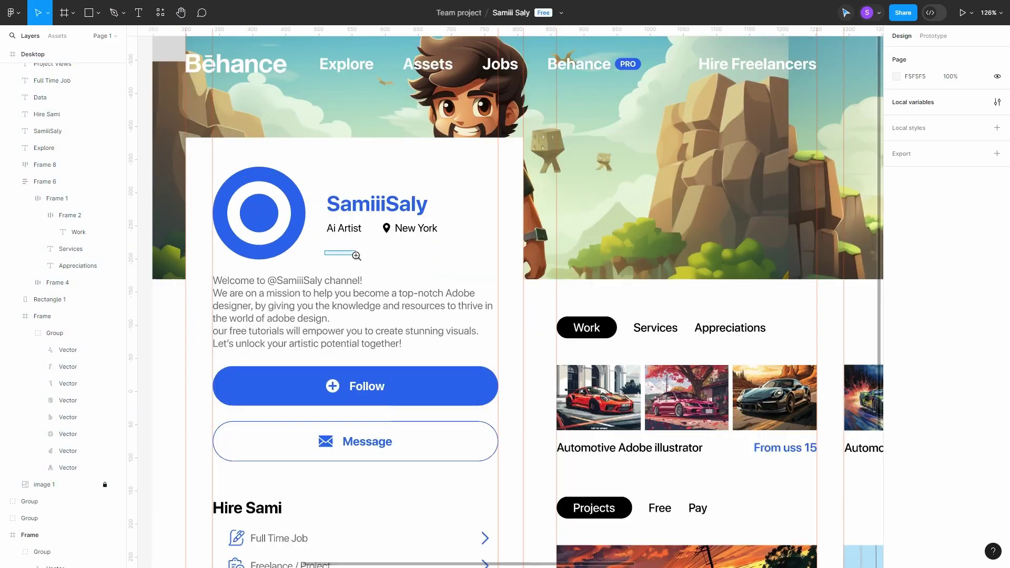
{"action": "left_click", "coordinate": [500, 292]}
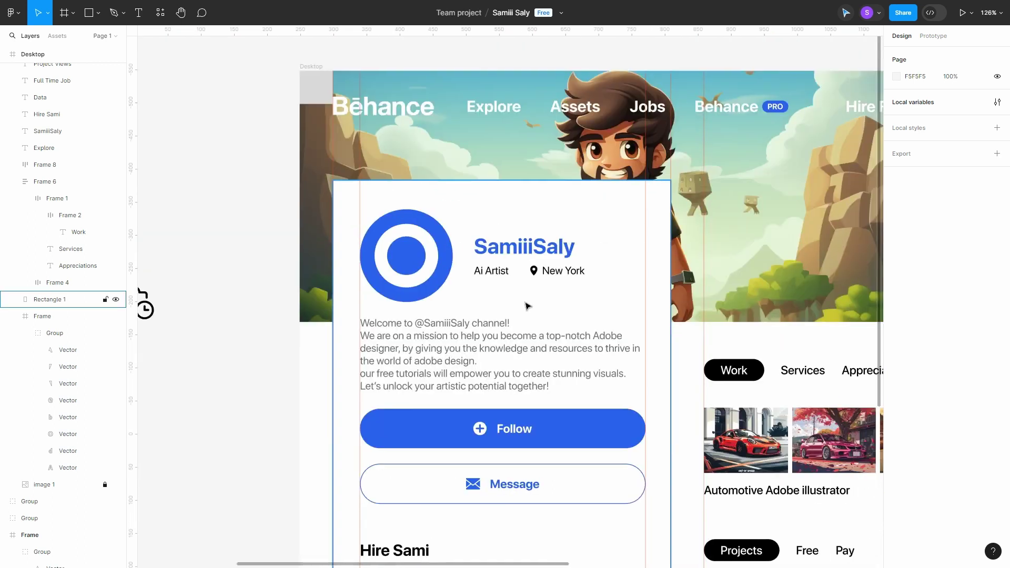
{"action": "left_click_drag", "start_coordinate": [527, 326], "coordinate": [200, 399]}
{"action": "left_click", "coordinate": [610, 233]}
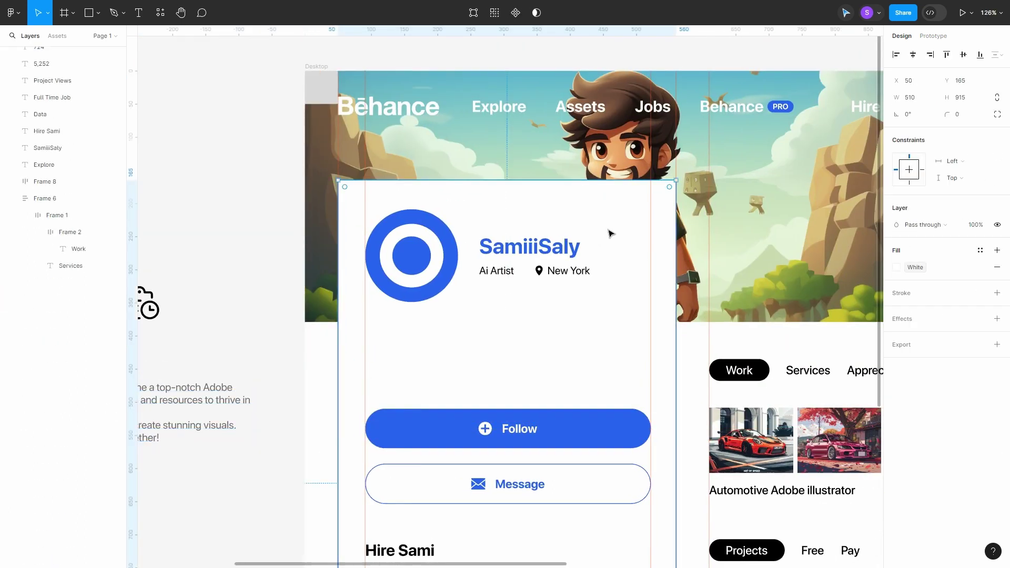
Centre the avatar circle above the name.
{"action": "scroll", "coordinate": [324, 341], "scroll_direction": "down", "scroll_amount": 3}
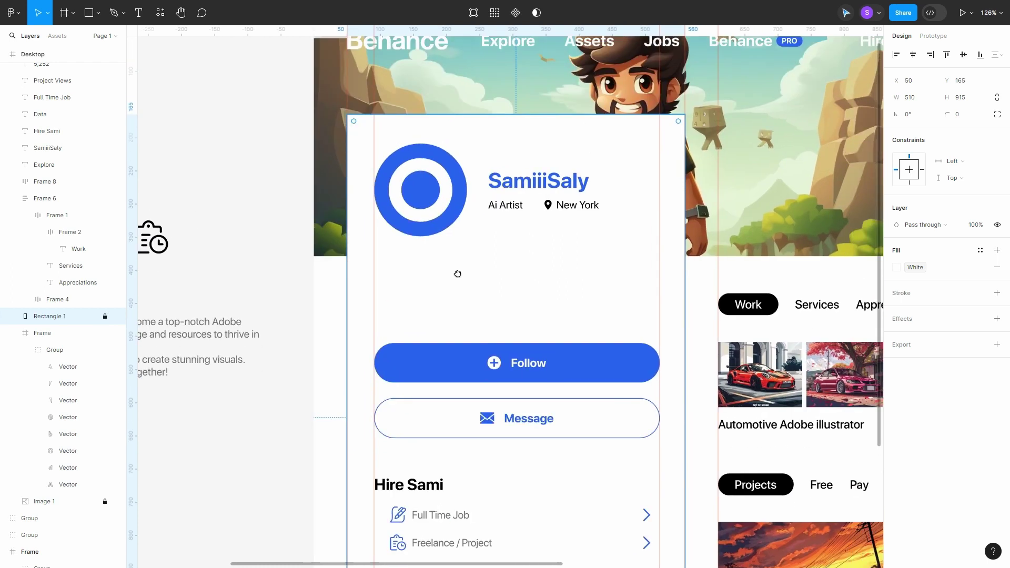
{"action": "scroll", "coordinate": [368, 316], "scroll_direction": "up", "scroll_amount": 2}
{"action": "mouse_move", "coordinate": [557, 231]}
{"action": "left_mouse_down"}
{"action": "mouse_move", "coordinate": [513, 254]}
{"action": "mouse_move", "coordinate": [437, 342]}
{"action": "left_mouse_up"}
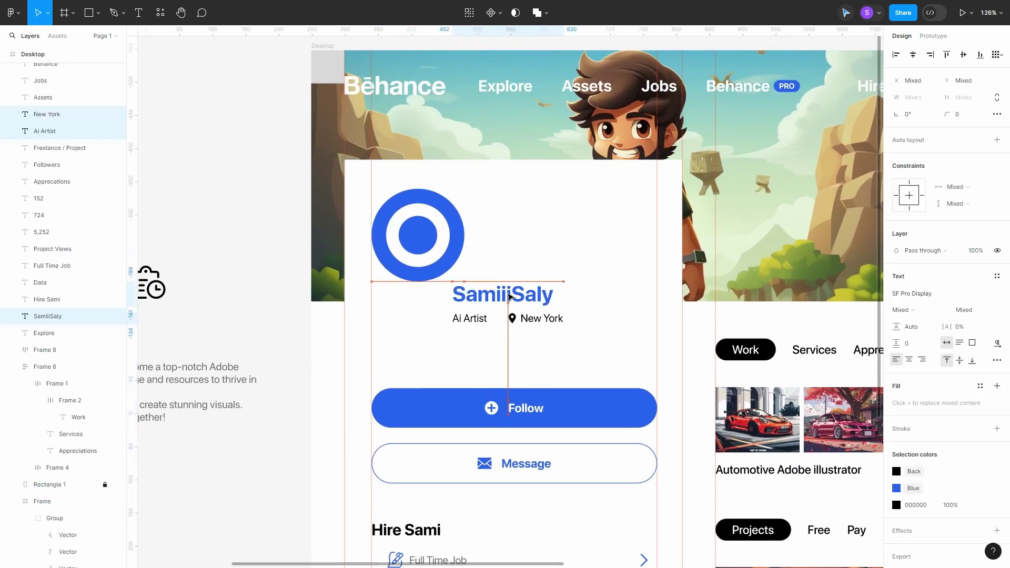
{"action": "left_click", "coordinate": [446, 230]}
{"action": "mouse_move", "coordinate": [447, 230]}
{"action": "left_mouse_down"}
{"action": "mouse_move", "coordinate": [525, 230]}
{"action": "mouse_move", "coordinate": [523, 244]}
{"action": "mouse_move", "coordinate": [499, 260]}
{"action": "mouse_move", "coordinate": [377, 273]}
{"action": "left_mouse_up"}
{"action": "left_click", "coordinate": [606, 281]}
Centre New York below SamiiiSaly and Ai Artist, moving the location pin aside.
{"action": "scroll", "coordinate": [606, 282], "scroll_direction": "down", "scroll_amount": 2}
{"action": "left_click", "coordinate": [482, 242]}
{"action": "left_click", "coordinate": [531, 264], "text": "shift"}
{"action": "left_click", "coordinate": [452, 264], "text": "shift"}
{"action": "left_click", "coordinate": [564, 279]}
{"action": "left_click", "coordinate": [493, 264]}
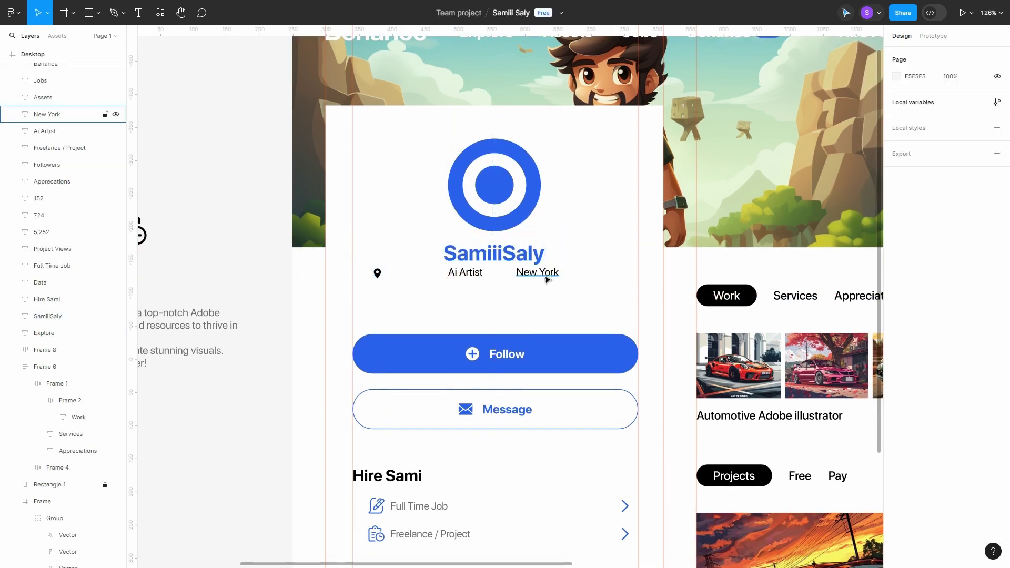
{"action": "left_click_drag", "start_coordinate": [549, 276], "coordinate": [516, 303]}
{"action": "mouse_move", "coordinate": [465, 272]}
{"action": "left_mouse_down"}
{"action": "mouse_move", "coordinate": [493, 274]}
{"action": "mouse_move", "coordinate": [506, 295]}
{"action": "mouse_move", "coordinate": [536, 296]}
{"action": "left_mouse_up"}
Place the location pin just left of New York under the centred text lines.
{"action": "left_click", "coordinate": [531, 298]}
{"action": "left_click", "coordinate": [377, 272]}
{"action": "left_click_drag", "start_coordinate": [377, 272], "coordinate": [483, 293]}
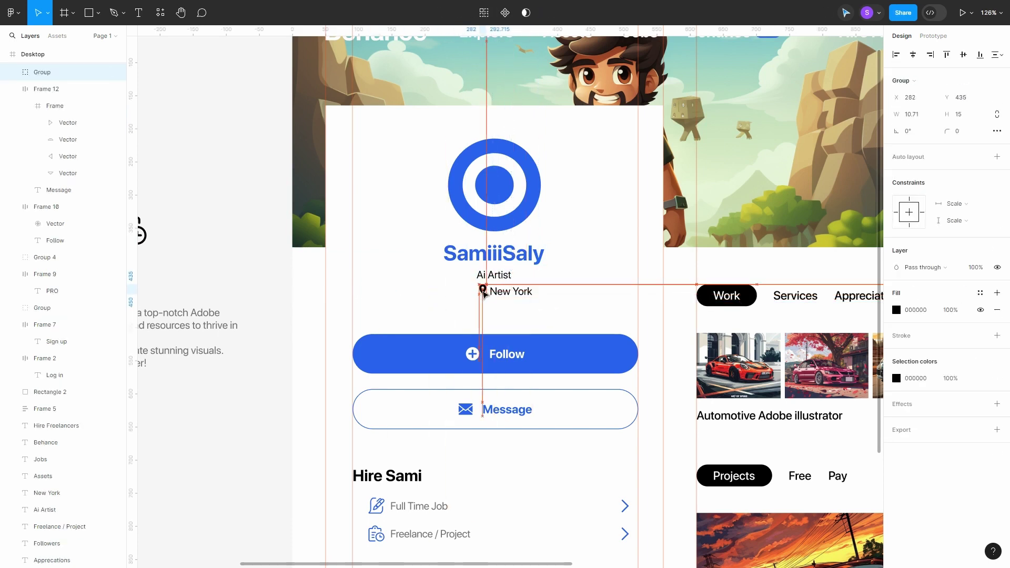
{"action": "left_click", "coordinate": [523, 292], "text": "shift"}
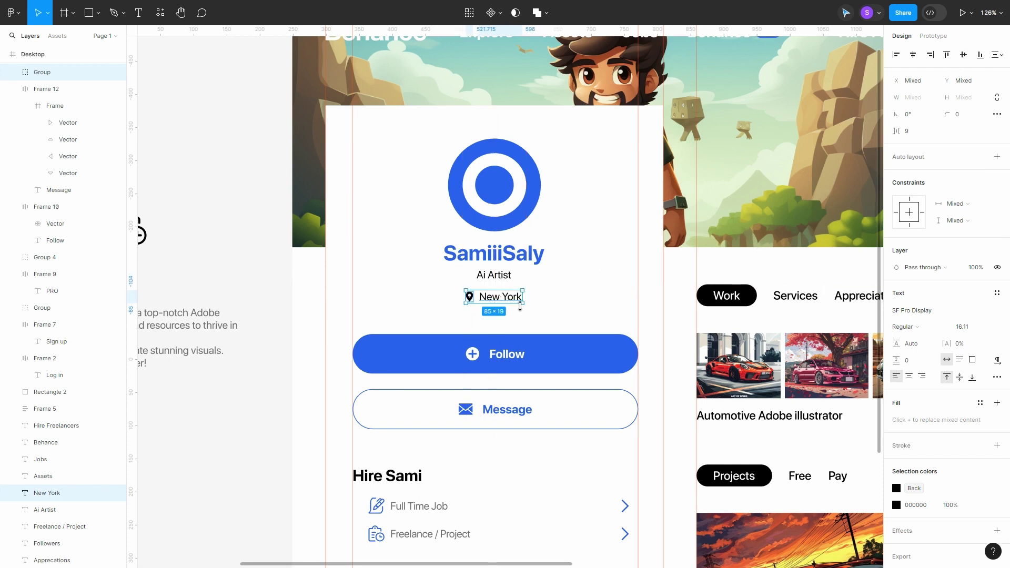
{"action": "left_click", "coordinate": [593, 223]}
{"action": "left_click_drag", "start_coordinate": [602, 249], "coordinate": [419, 310]}
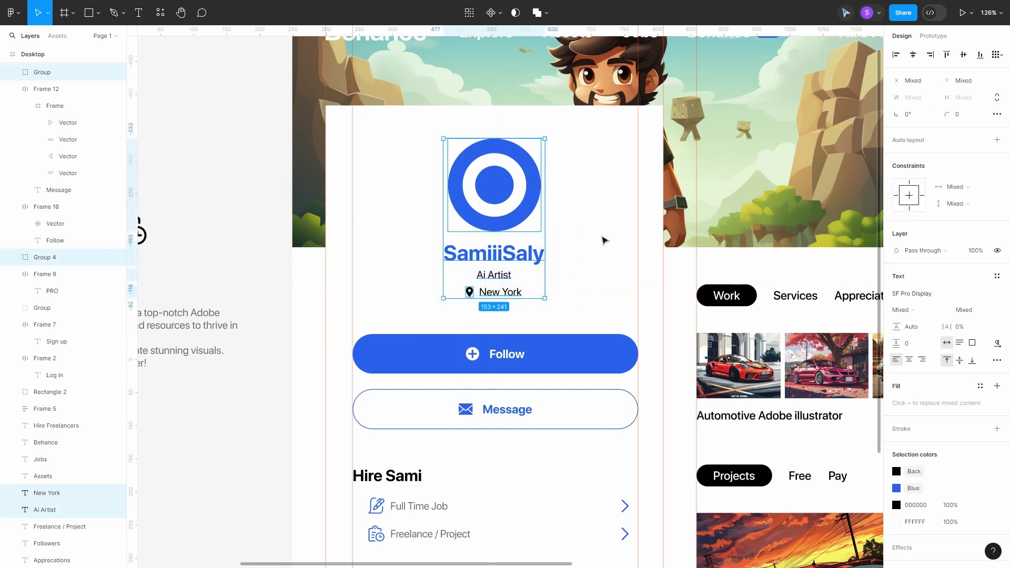
{"action": "left_click_drag", "start_coordinate": [603, 248], "coordinate": [414, 301]}
{"action": "scroll", "coordinate": [549, 211], "scroll_direction": "down", "scroll_amount": 3}
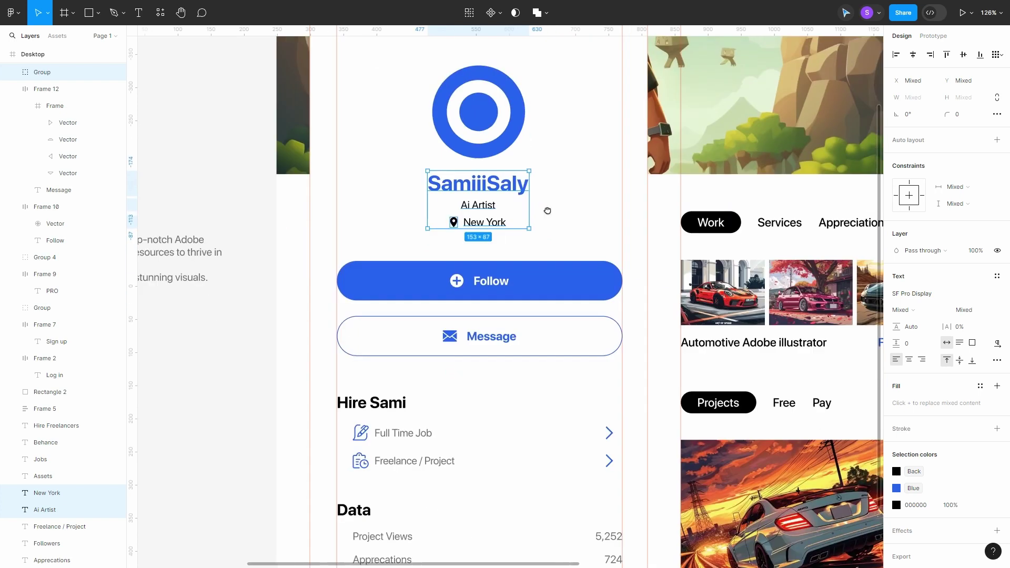
{"action": "key", "text": "Escape"}
Nudge the Follow and Message buttons up.
{"action": "left_click", "coordinate": [439, 356]}
{"action": "key", "text": "shift+Up"}
{"action": "key", "text": "shift+Up"}
{"action": "key", "text": "shift+Down"}
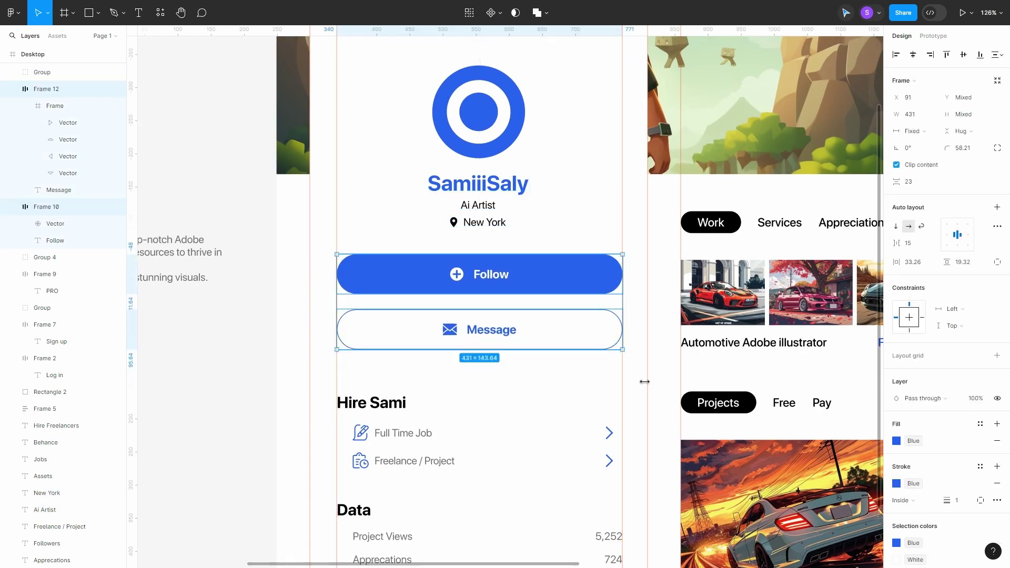
{"action": "left_click_drag", "start_coordinate": [633, 373], "coordinate": [362, 477]}
{"action": "scroll", "coordinate": [362, 476], "scroll_direction": "down", "scroll_amount": 5}
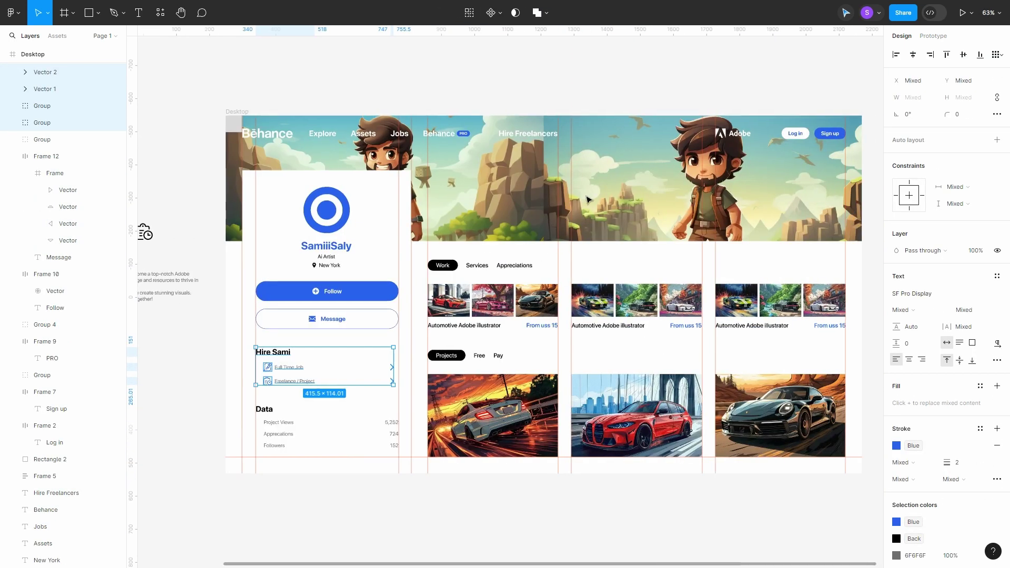
{"action": "key", "text": "Escape"}
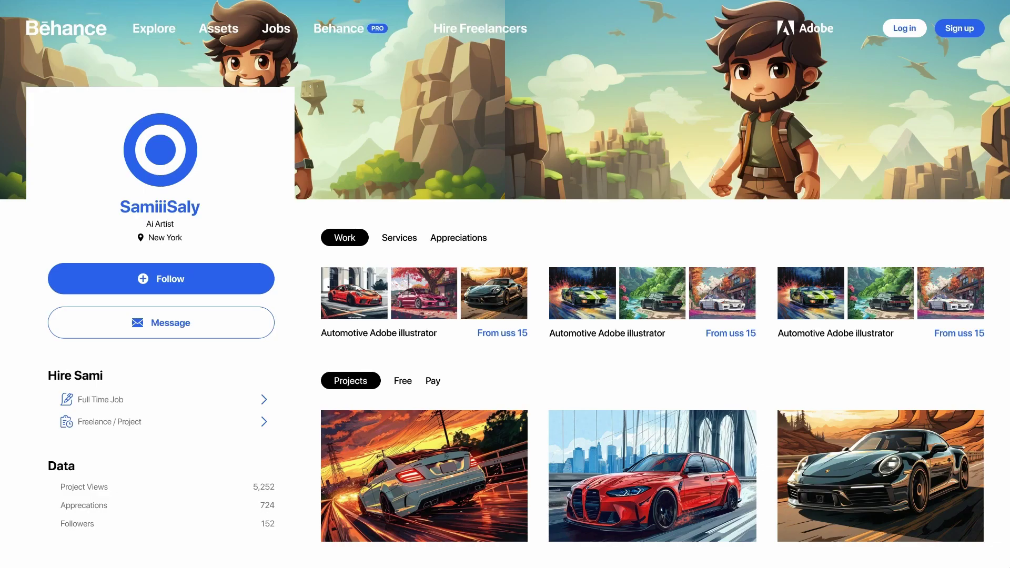